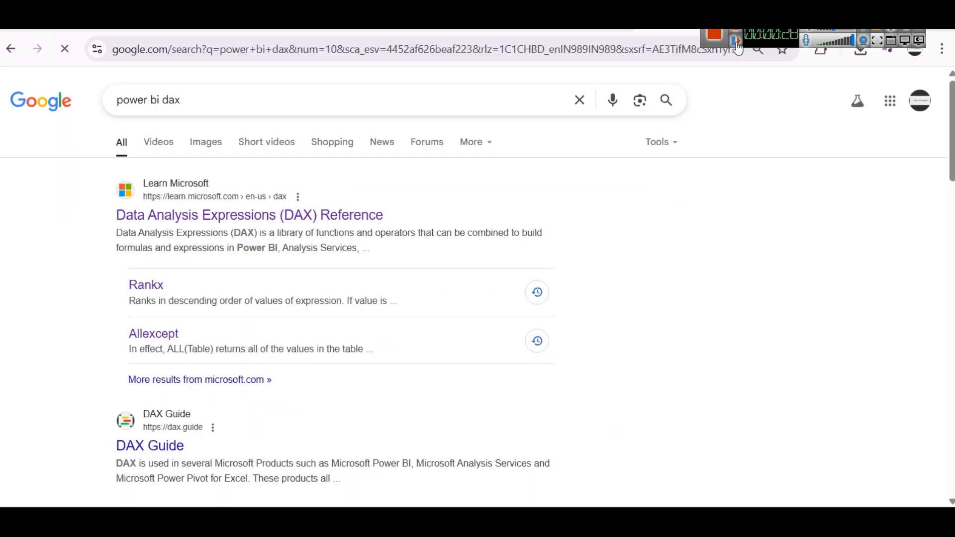
Step: Open the Microsoft Learn Data Analysis Expressions (DAX) Reference from the search results and collapse its DAX functions section
{"action": "left_click", "coordinate": [215, 221]}
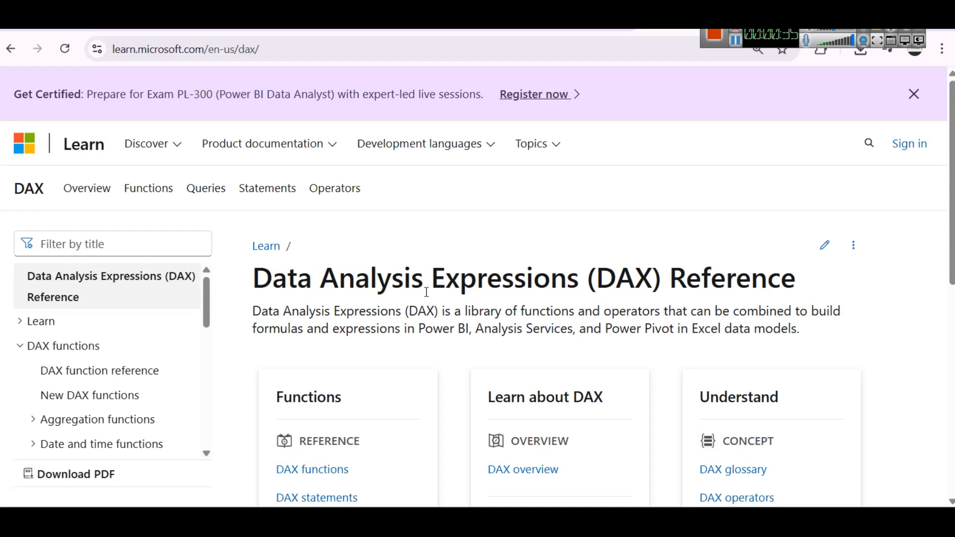
{"action": "left_click", "coordinate": [19, 348]}
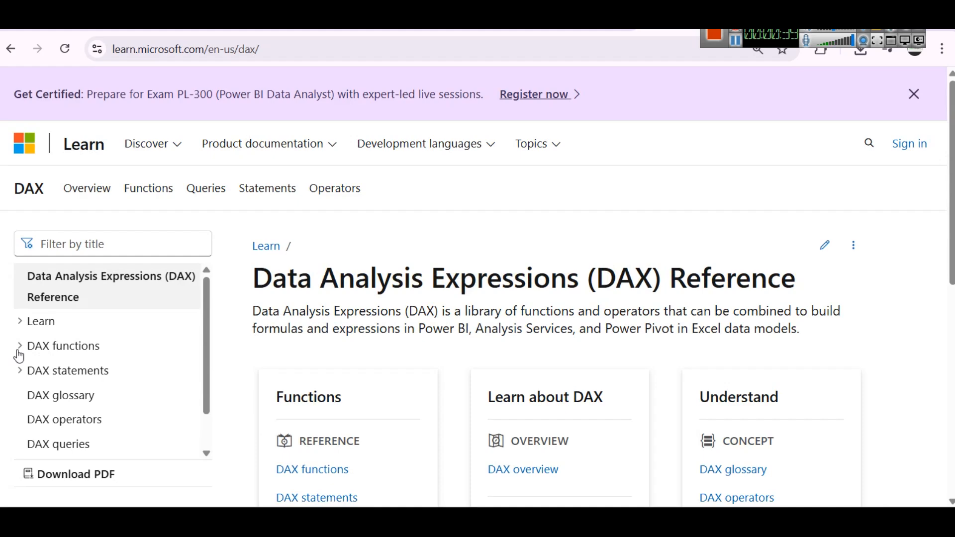
{"action": "key", "text": "ctrl+minus"}
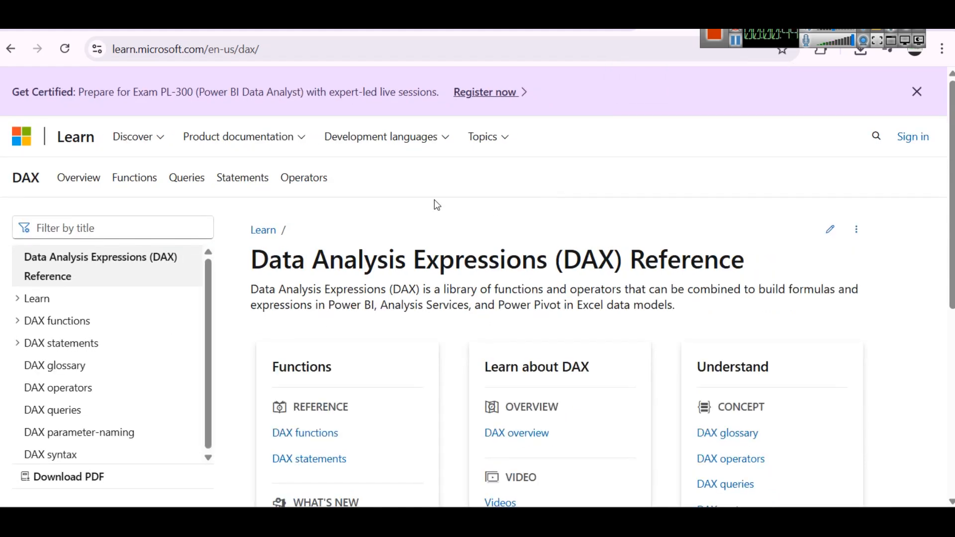
{"action": "scroll", "coordinate": [70, 323], "scroll_direction": "down", "scroll_amount": 2}
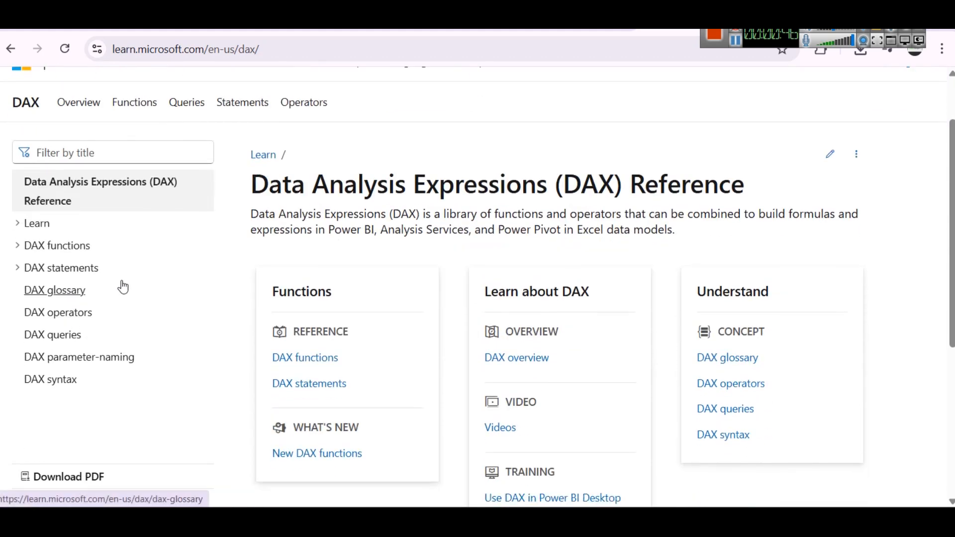
Step: Expand the DAX functions section and examine the Aggregation functions list, collapsing that list again
{"action": "left_click", "coordinate": [16, 248]}
{"action": "scroll", "coordinate": [139, 304], "scroll_direction": "down", "scroll_amount": 1}
{"action": "scroll", "coordinate": [142, 303], "scroll_direction": "down", "scroll_amount": 1}
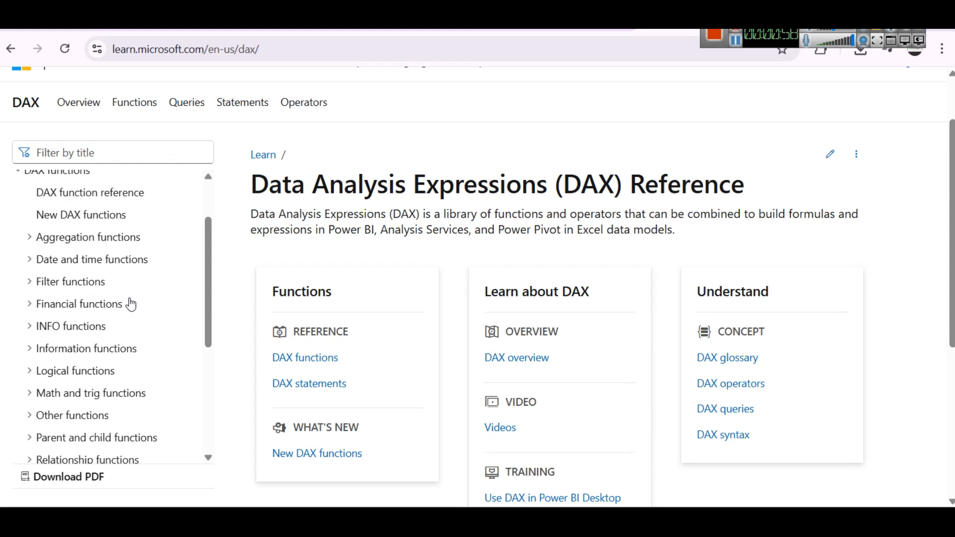
{"action": "left_click", "coordinate": [82, 248]}
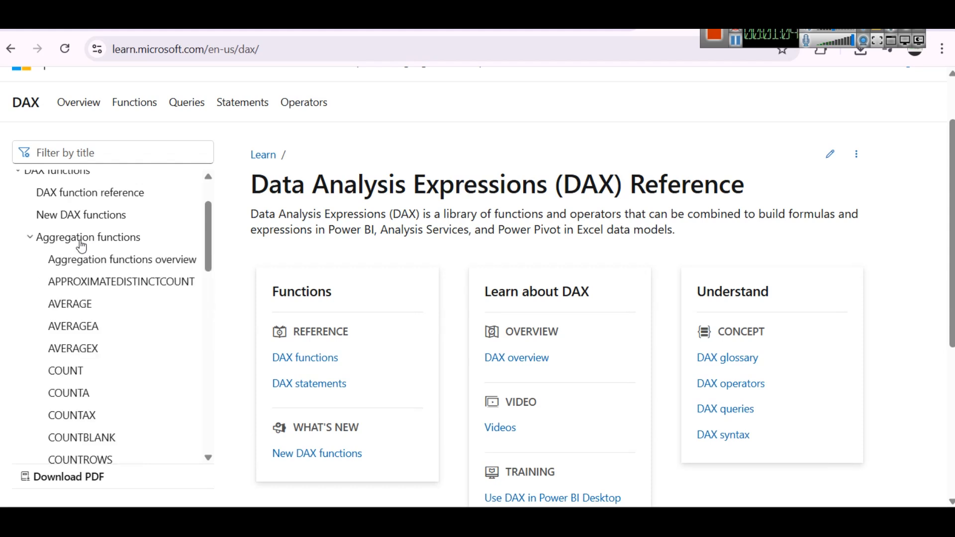
{"action": "left_click", "coordinate": [82, 247]}
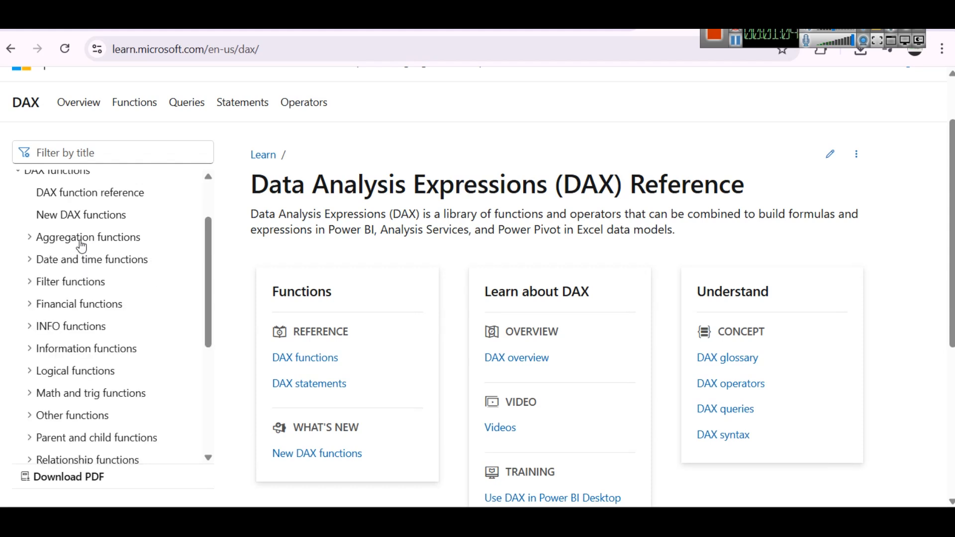
Step: Expand the Date and time functions category, look through its functions, and collapse it again
{"action": "left_click", "coordinate": [100, 264]}
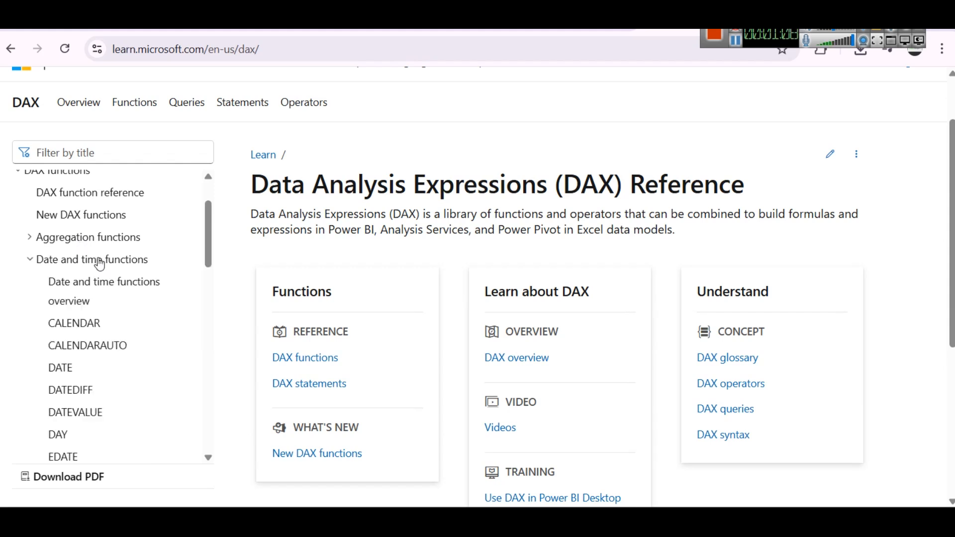
{"action": "scroll", "coordinate": [171, 292], "scroll_direction": "down", "scroll_amount": 2}
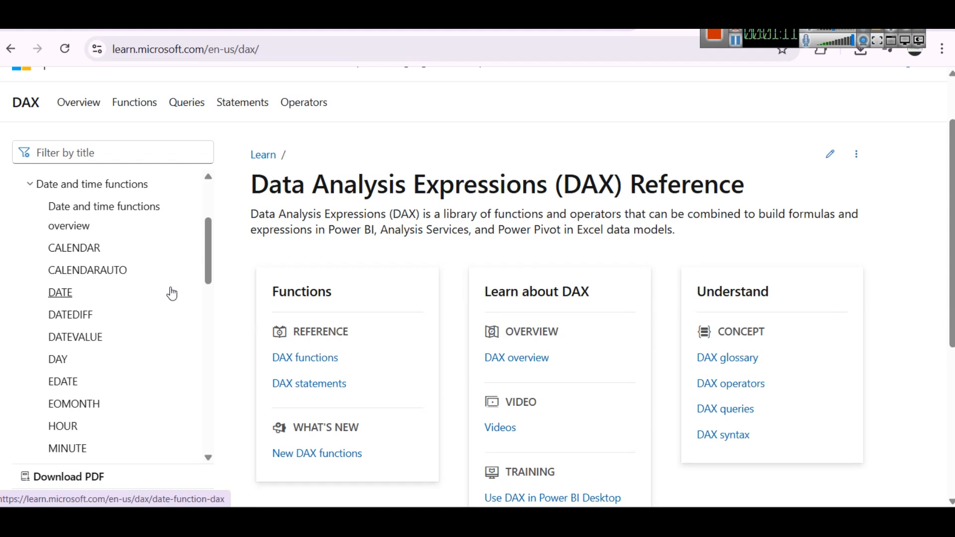
{"action": "scroll", "coordinate": [171, 293], "scroll_direction": "down", "scroll_amount": 6}
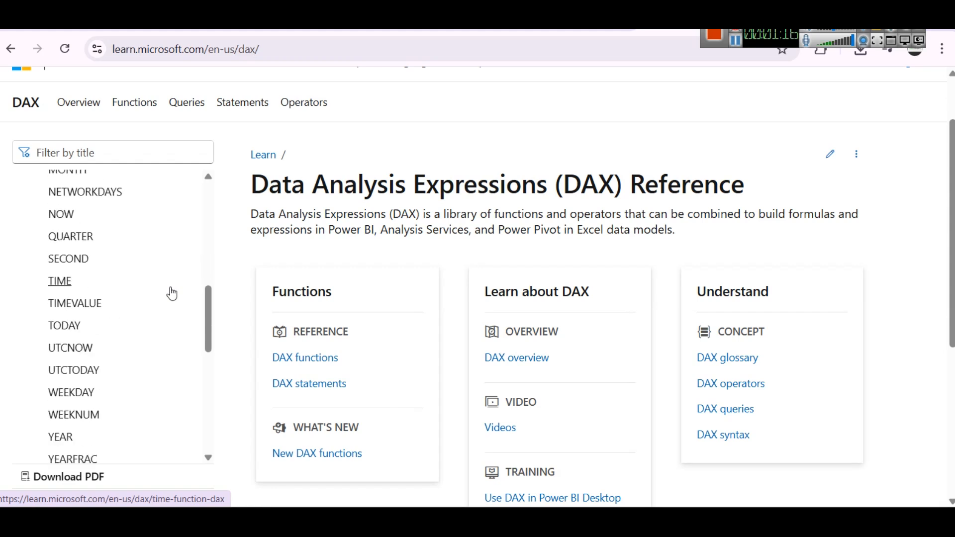
{"action": "scroll", "coordinate": [171, 293], "scroll_direction": "down", "scroll_amount": 3}
{"action": "scroll", "coordinate": [172, 294], "scroll_direction": "up", "scroll_amount": 3}
{"action": "scroll", "coordinate": [149, 279], "scroll_direction": "up", "scroll_amount": 5}
{"action": "left_click", "coordinate": [69, 185]}
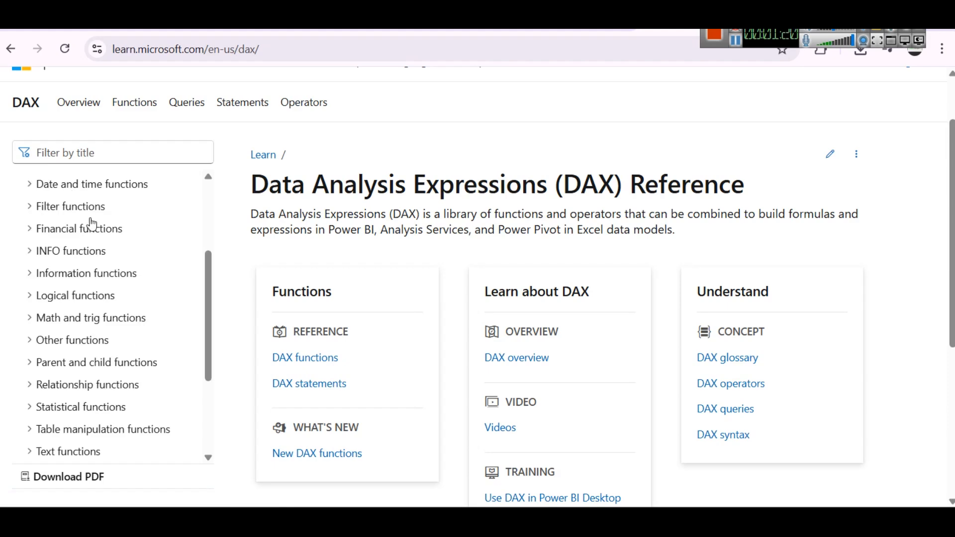
Step: Find the Time intelligence functions category in the DAX reference, expand it and look through its functions
{"action": "scroll", "coordinate": [113, 229], "scroll_direction": "down", "scroll_amount": 3}
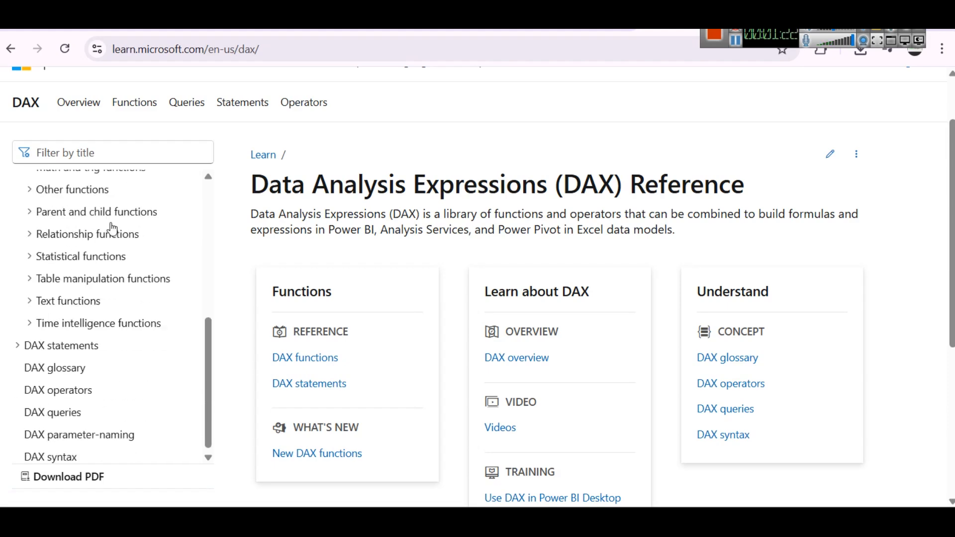
{"action": "scroll", "coordinate": [97, 318], "scroll_direction": "up", "scroll_amount": 4}
{"action": "scroll", "coordinate": [94, 316], "scroll_direction": "down", "scroll_amount": 3}
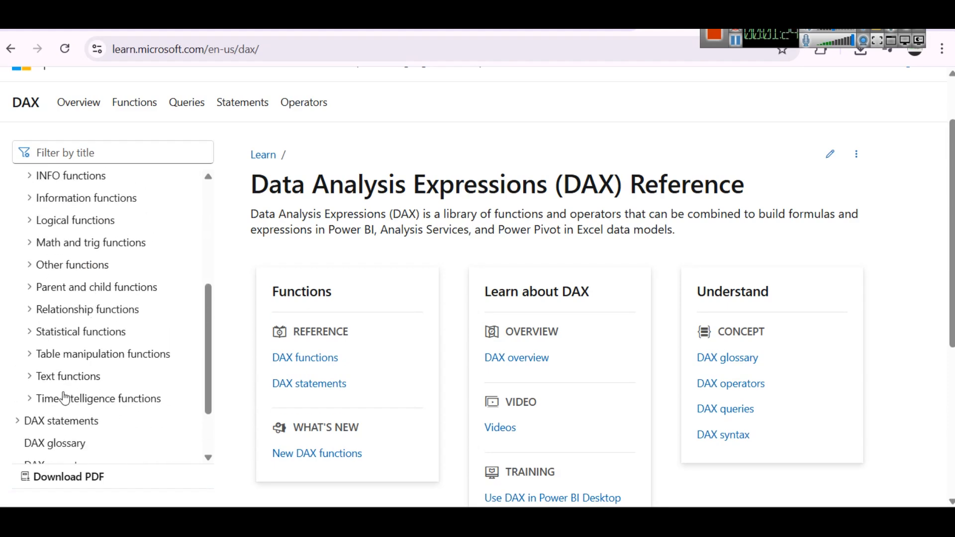
{"action": "scroll", "coordinate": [80, 368], "scroll_direction": "up", "scroll_amount": 5}
{"action": "scroll", "coordinate": [35, 266], "scroll_direction": "down", "scroll_amount": 6}
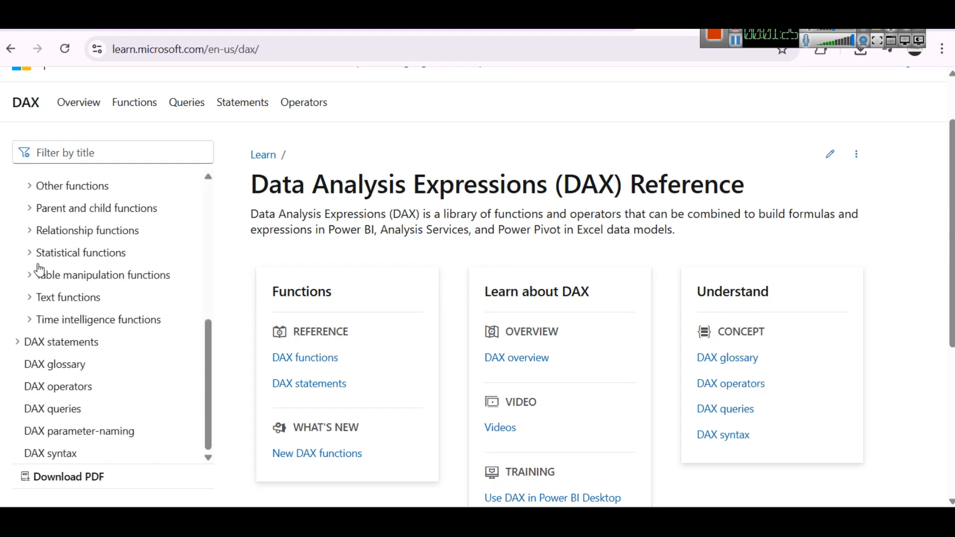
{"action": "left_click", "coordinate": [93, 322]}
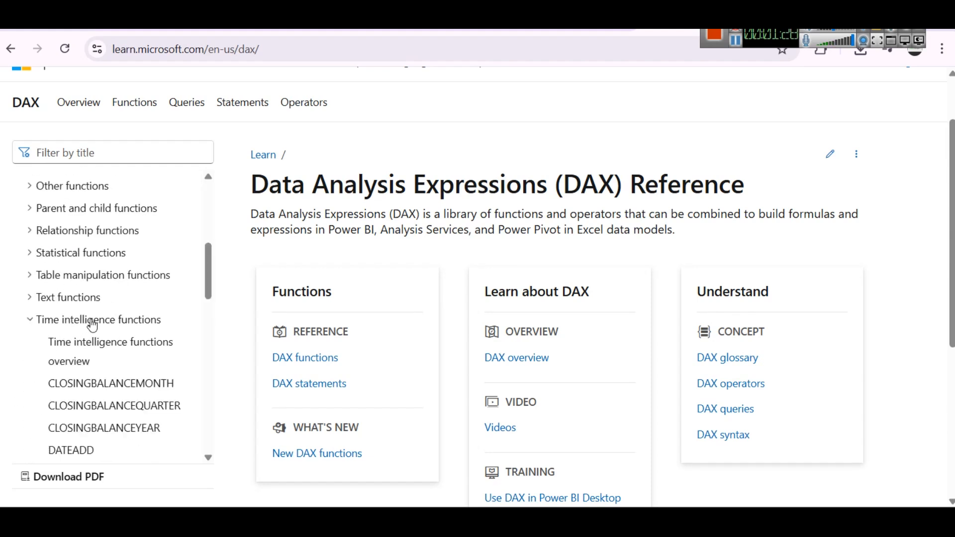
{"action": "scroll", "coordinate": [93, 326], "scroll_direction": "down", "scroll_amount": 2}
{"action": "scroll", "coordinate": [122, 282], "scroll_direction": "down", "scroll_amount": 1}
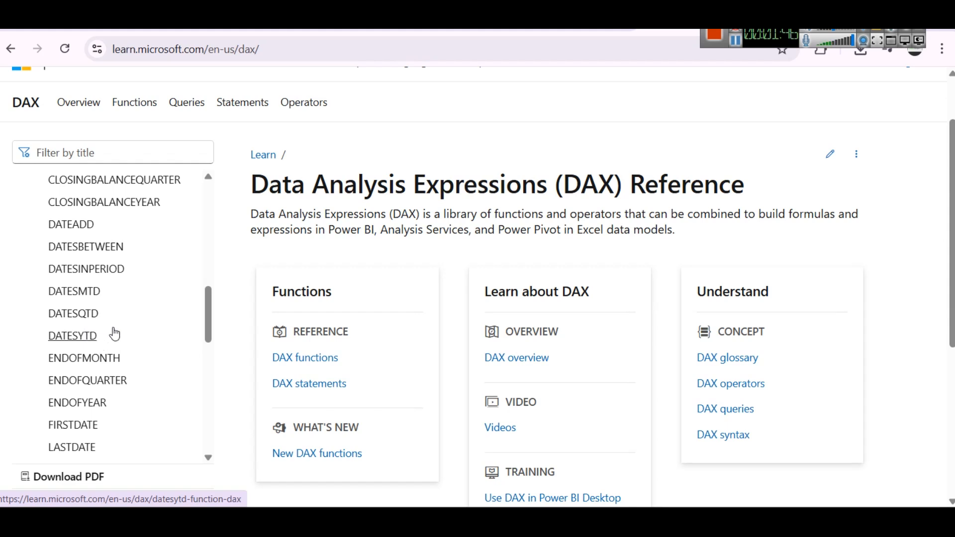
{"action": "scroll", "coordinate": [112, 328], "scroll_direction": "down", "scroll_amount": 2}
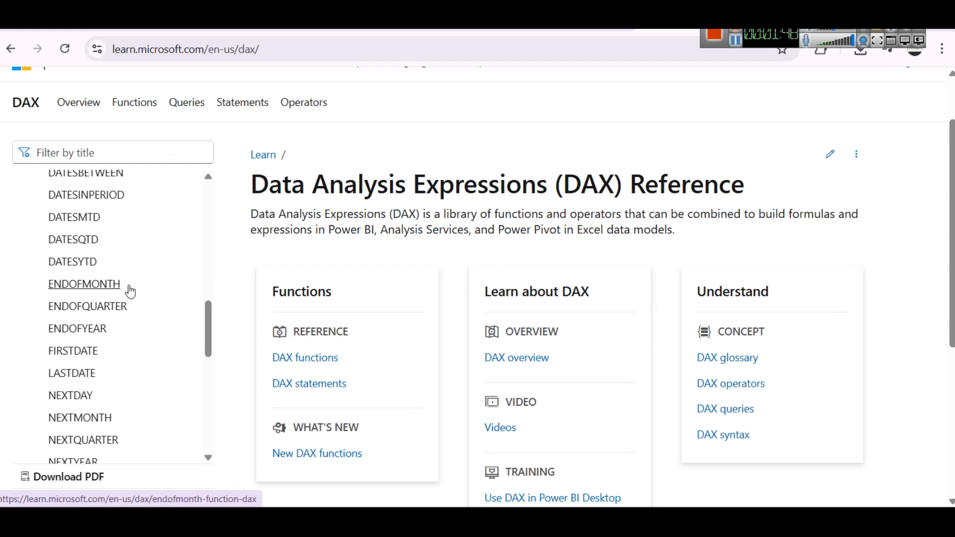
{"action": "scroll", "coordinate": [128, 290], "scroll_direction": "up", "scroll_amount": 2}
{"action": "scroll", "coordinate": [128, 290], "scroll_direction": "down", "scroll_amount": 2}
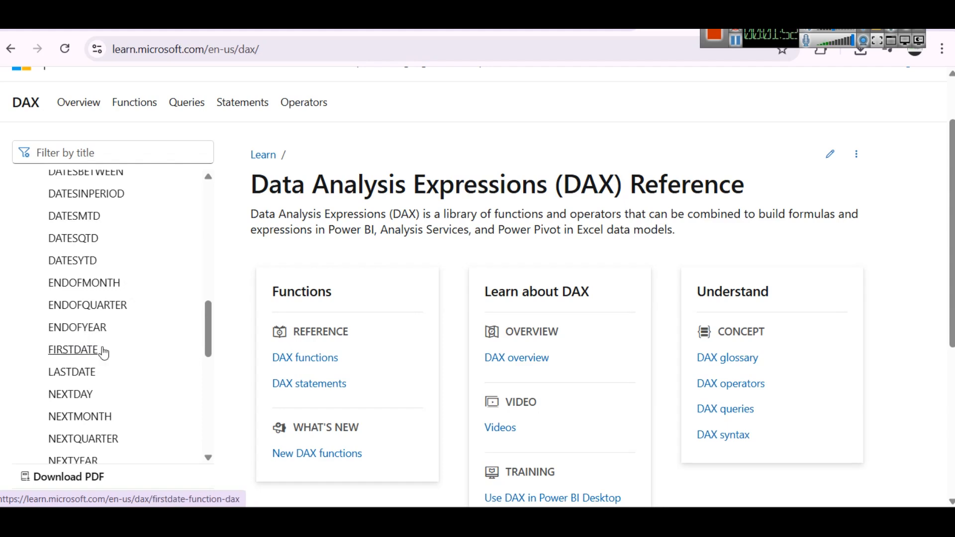
Step: Switch to the Power BI report and examine the Total Sales and YoY Sales by Date chart in focus mode, returning to the report page
{"action": "mouse_move", "coordinate": [552, 520]}
{"action": "left_click", "coordinate": [555, 479]}
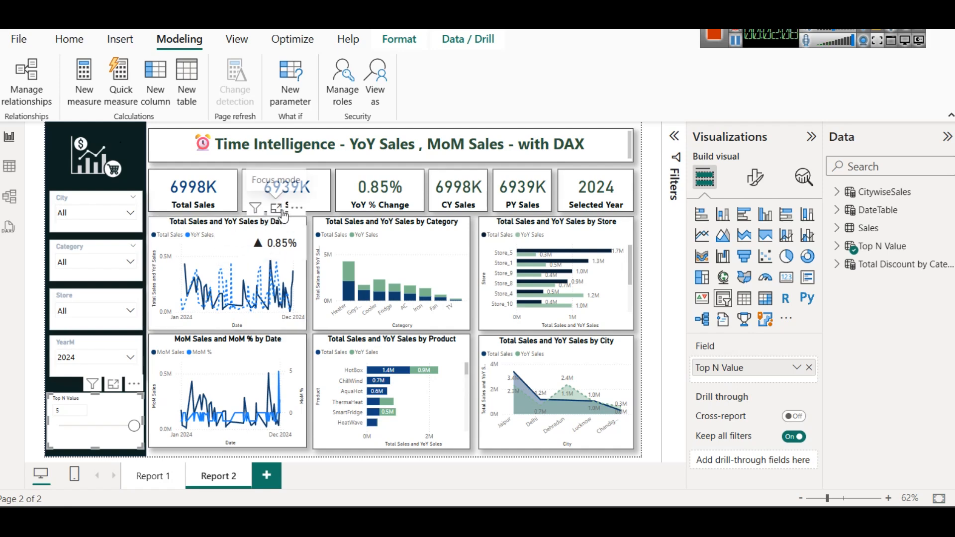
{"action": "left_click", "coordinate": [276, 208]}
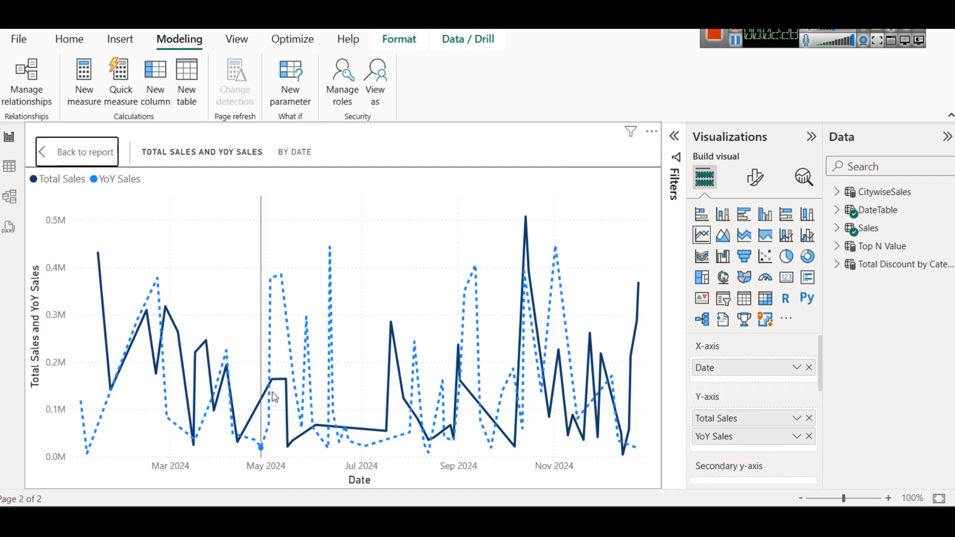
{"action": "mouse_move", "coordinate": [371, 329]}
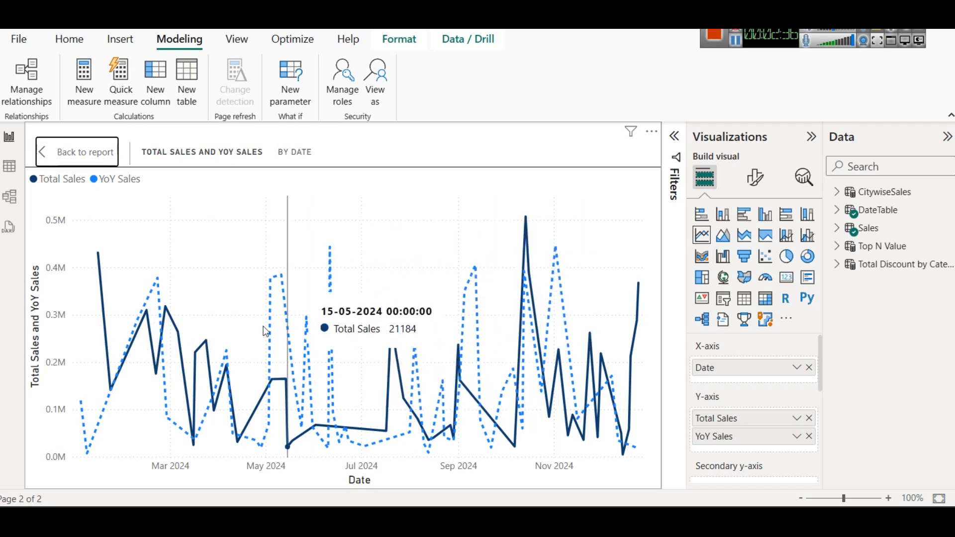
{"action": "left_click", "coordinate": [76, 157]}
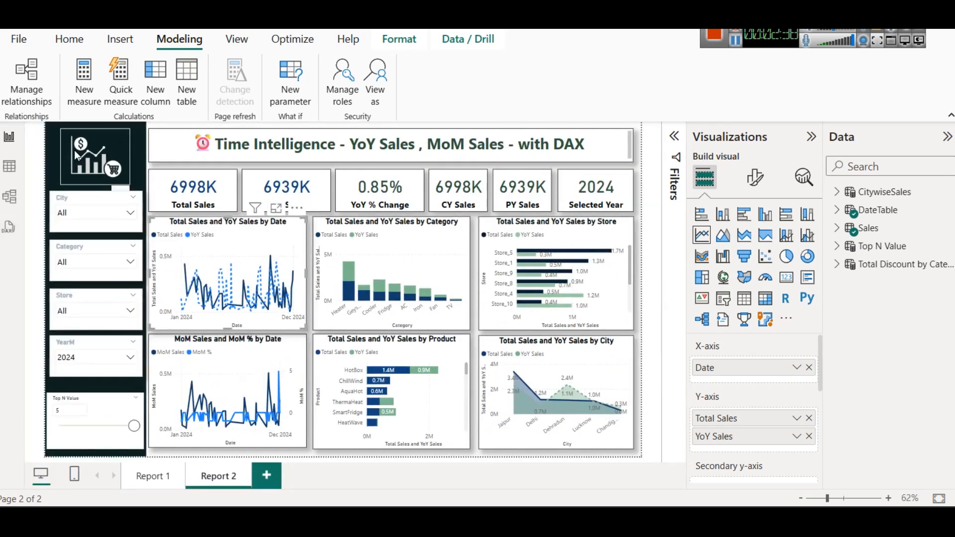
{"action": "left_click", "coordinate": [312, 410]}
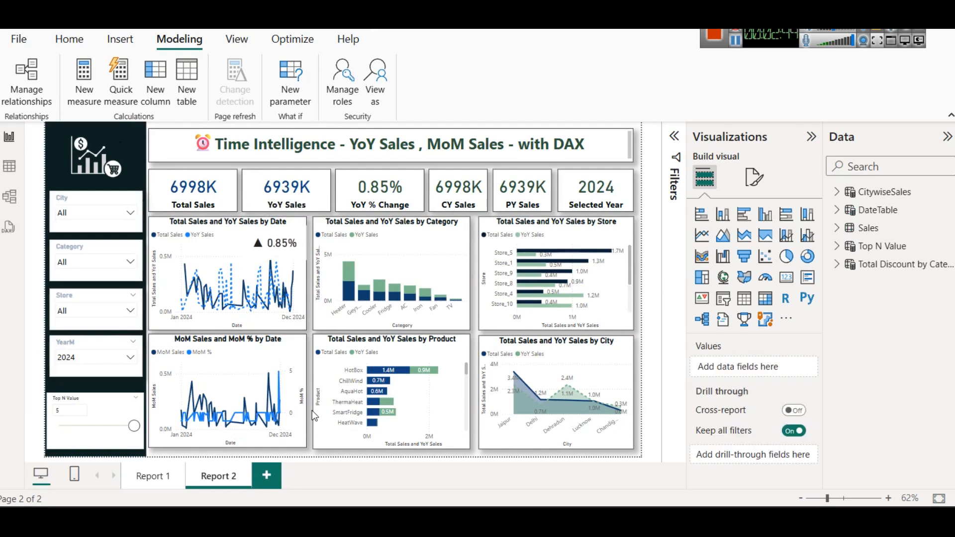
Step: Review the Total Sales, YoY Sales, YoY % Change, CY Sales and PY Sales cards one after another
{"action": "mouse_move", "coordinate": [296, 291]}
{"action": "left_click", "coordinate": [196, 195]}
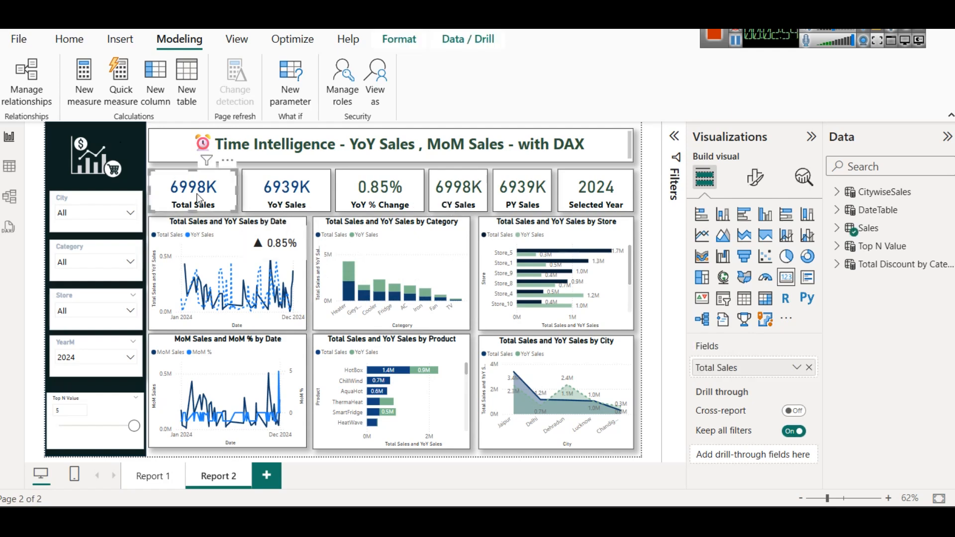
{"action": "left_click", "coordinate": [281, 202]}
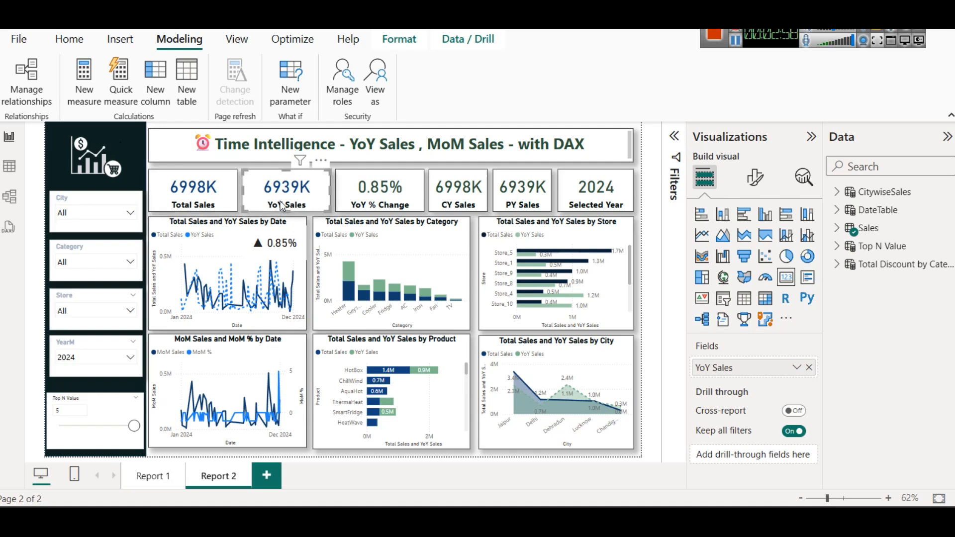
{"action": "left_click", "coordinate": [368, 201]}
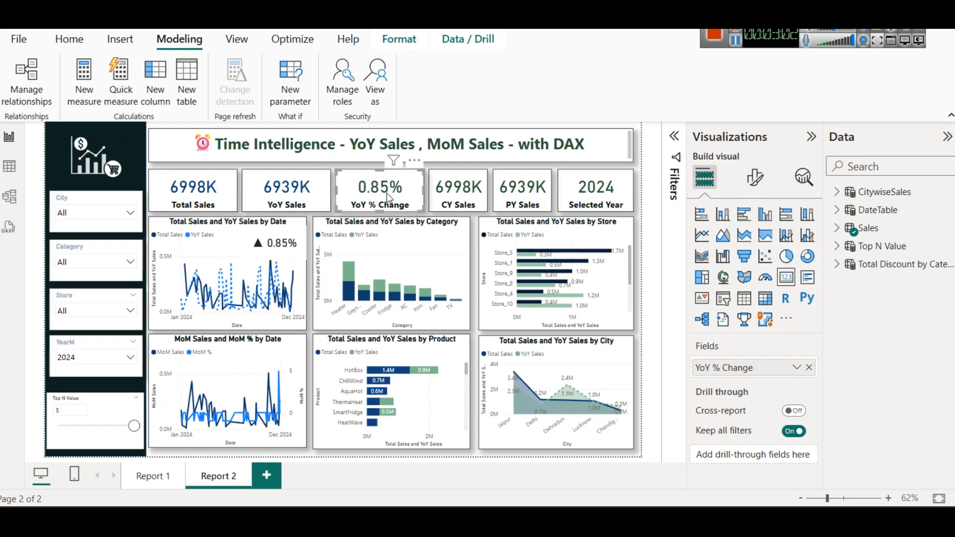
{"action": "left_click", "coordinate": [460, 205]}
{"action": "left_click", "coordinate": [524, 204]}
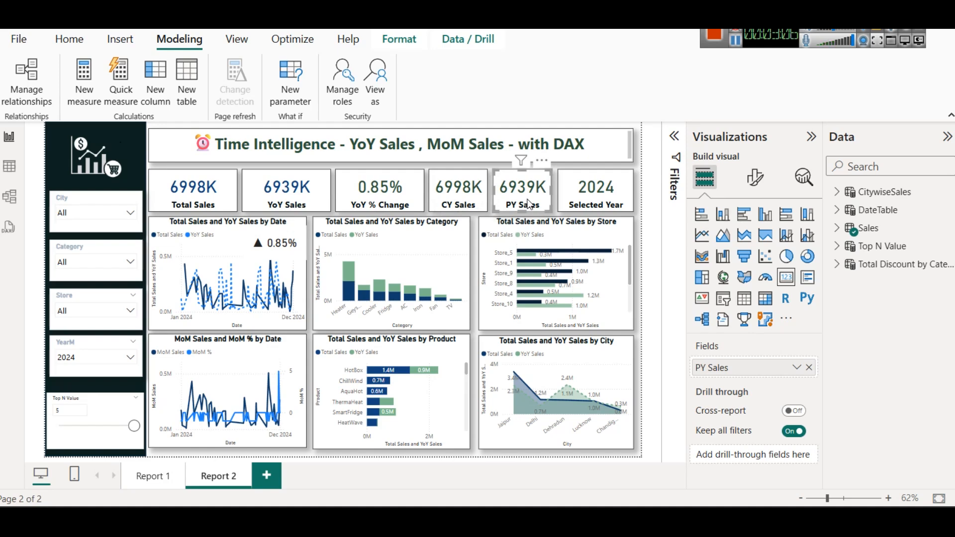
Step: Launch Notepad and reposition its window so the report's slicers stay uncovered
{"action": "key", "text": "super+r"}
{"action": "type", "text": "n"}
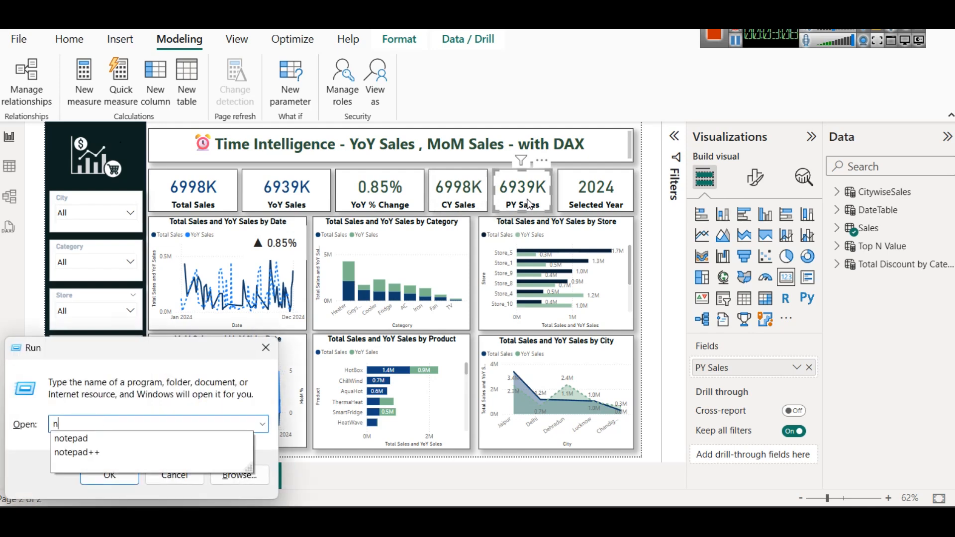
{"action": "key", "text": "Down"}
{"action": "key", "text": "Return"}
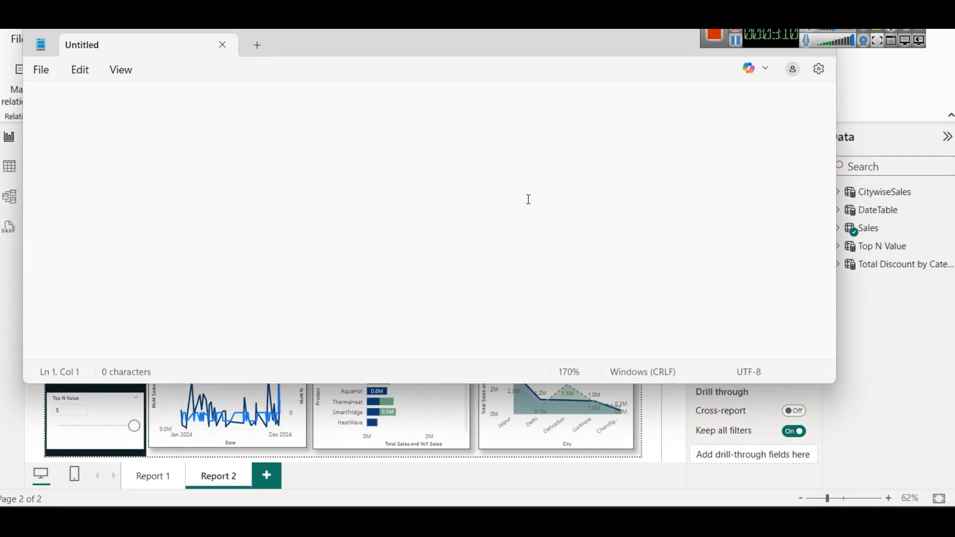
{"action": "left_click_drag", "start_coordinate": [353, 43], "coordinate": [545, 87]}
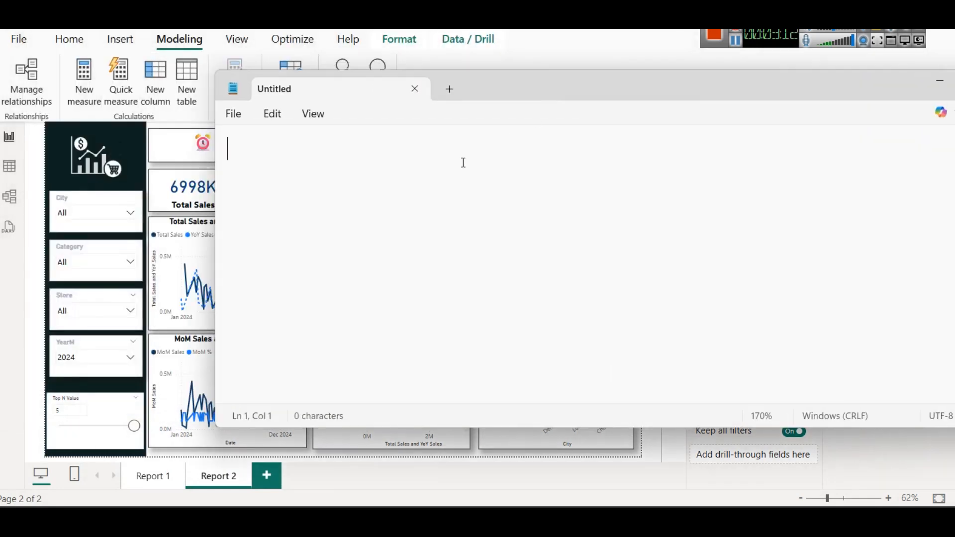
Step: Write the note "YoY => Year over Year" in the blank document, followed by an empty line
{"action": "type", "text": "YoY "}
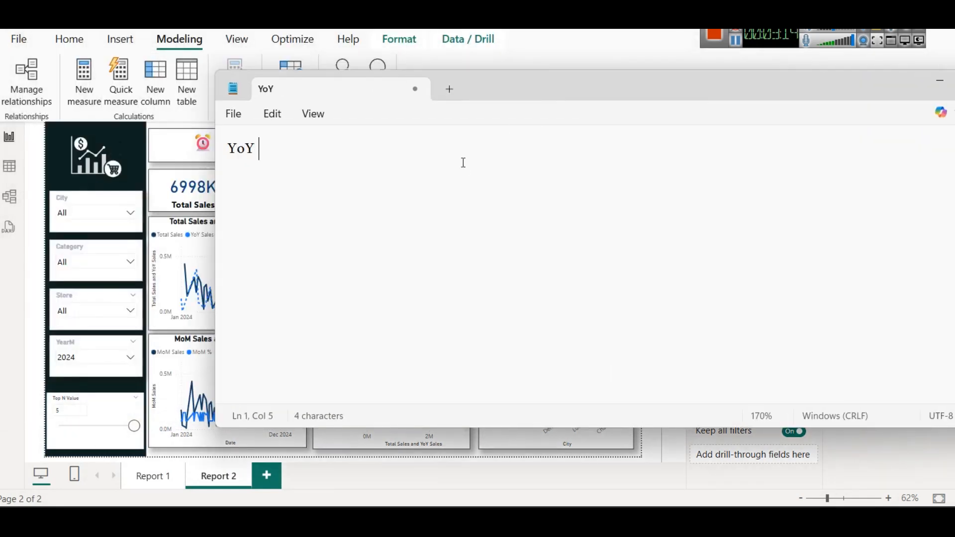
{"action": "type", "text": "=> Year"}
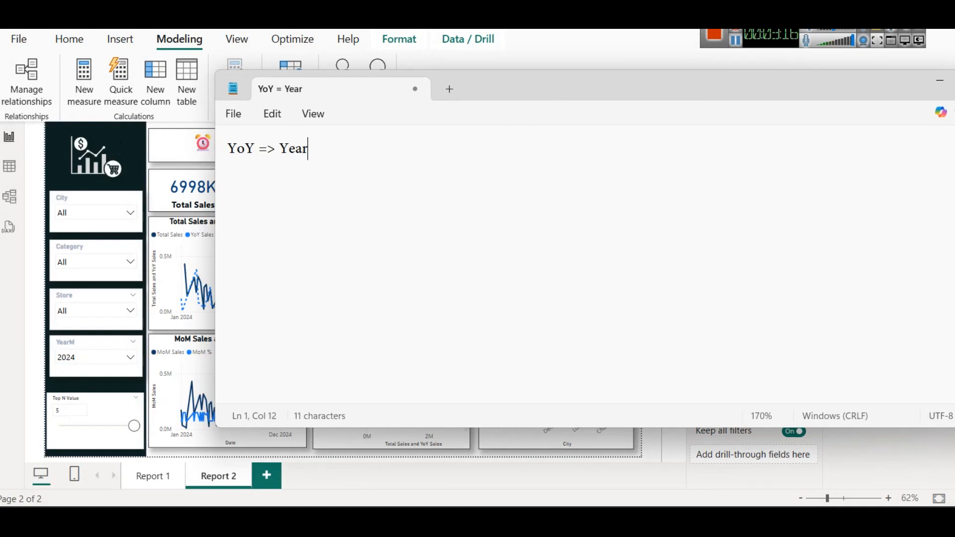
{"action": "type", "text": " over YEar"}
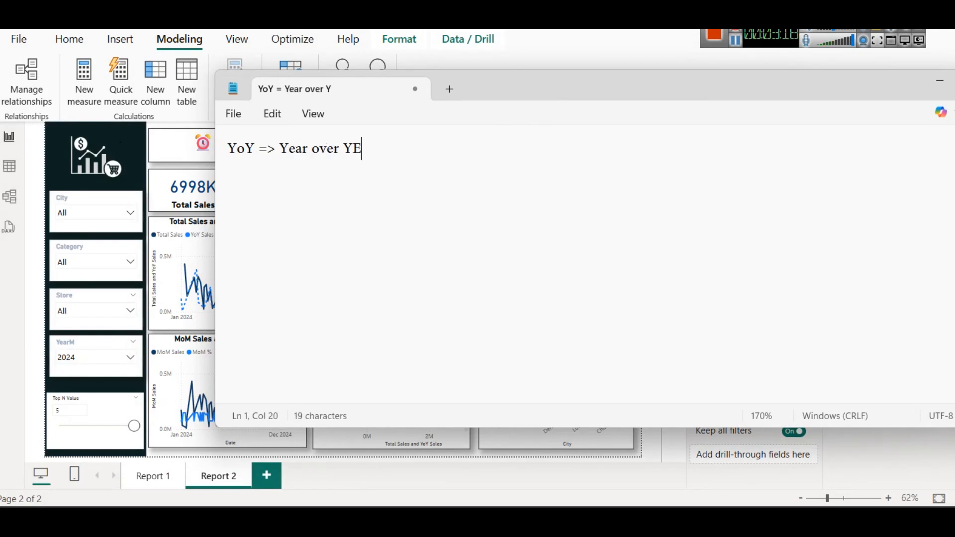
{"action": "key", "text": "BackSpace"}
{"action": "key", "text": "BackSpace"}
{"action": "key", "text": "BackSpace"}
{"action": "key", "text": "BackSpace"}
{"action": "type", "text": "ar"}
{"action": "key", "text": "BackSpace"}
{"action": "type", "text": "a"}
{"action": "key", "text": "BackSpace"}
{"action": "key", "text": "BackSpace"}
{"action": "type", "text": "ear"}
{"action": "key", "text": "Return"}
{"action": "key", "text": "Return"}
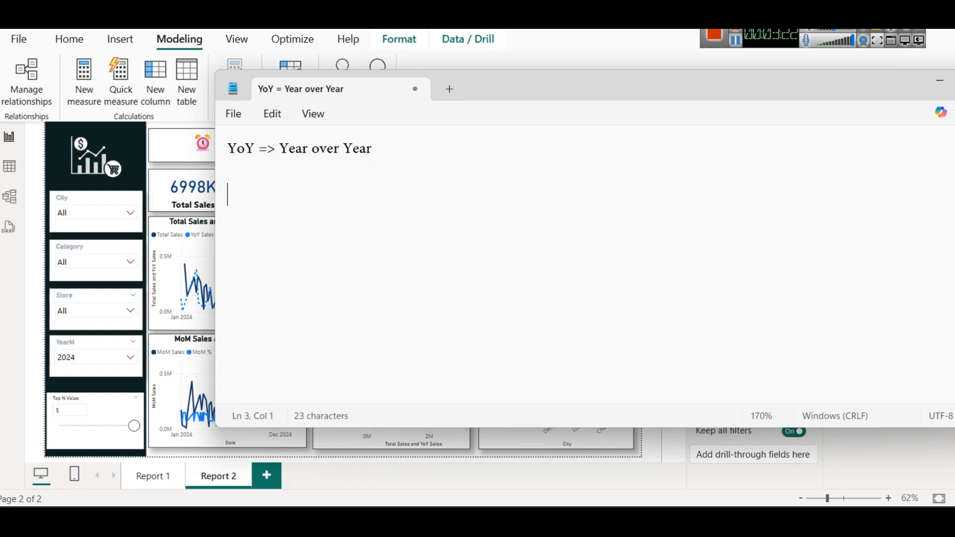
Step: Write the note "MoM => Month over Month" below the YoY line, followed by an empty line
{"action": "type", "text": "MoM => "}
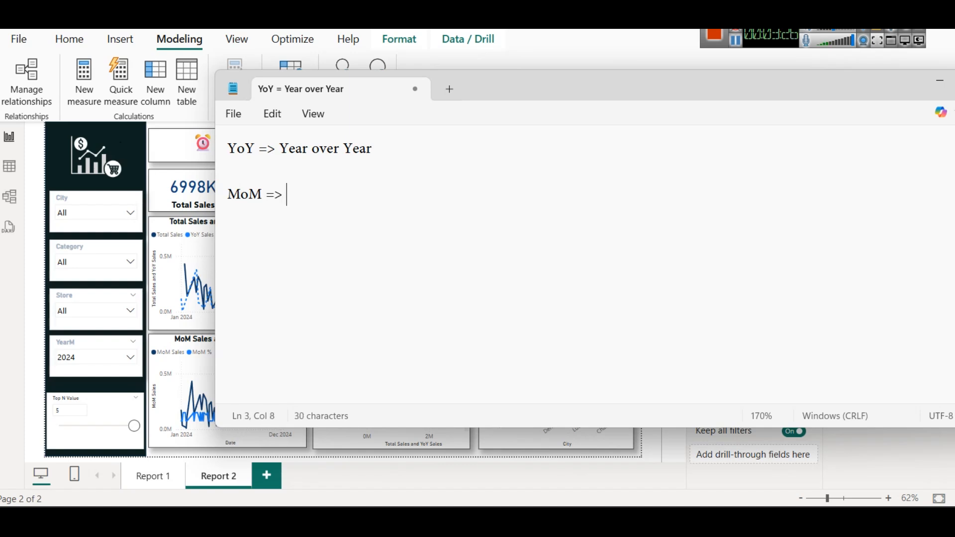
{"action": "type", "text": "Month o"}
{"action": "type", "text": "ve"}
{"action": "type", "text": "Month"}
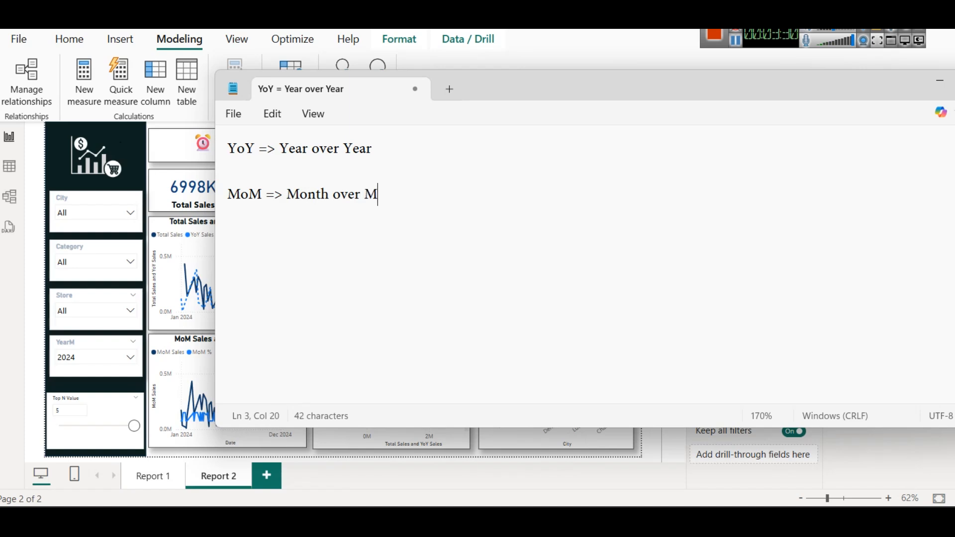
{"action": "key", "text": "Return"}
{"action": "key", "text": "Return"}
{"action": "type", "text": "Q"}
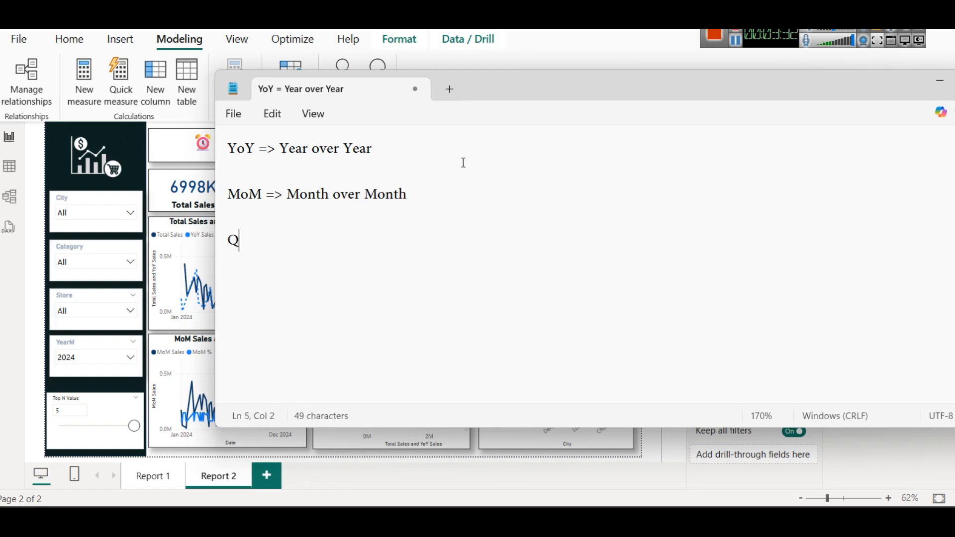
{"action": "type", "text": "oQ"}
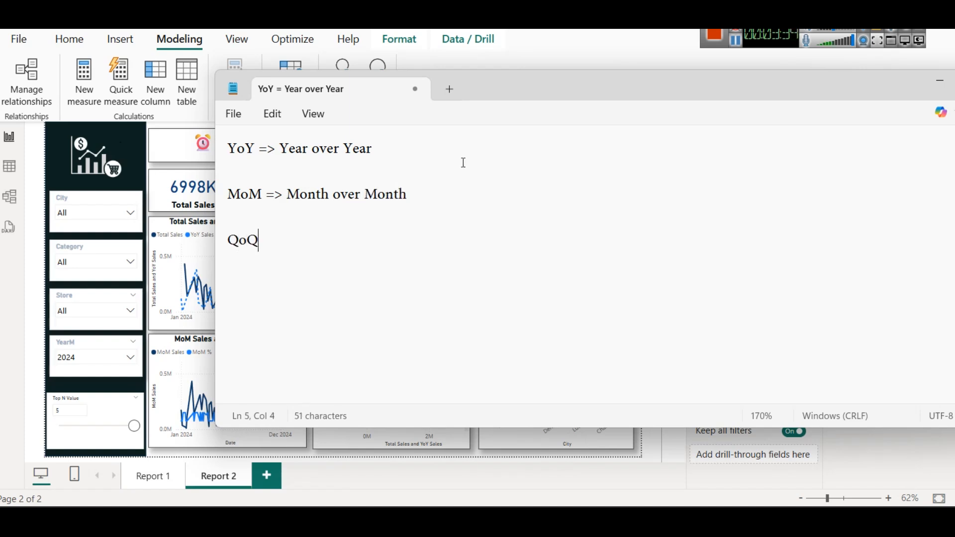
{"action": "key", "text": "BackSpace"}
{"action": "key", "text": "BackSpace"}
{"action": "key", "text": "BackSpace"}
{"action": "key", "text": "BackSpace"}
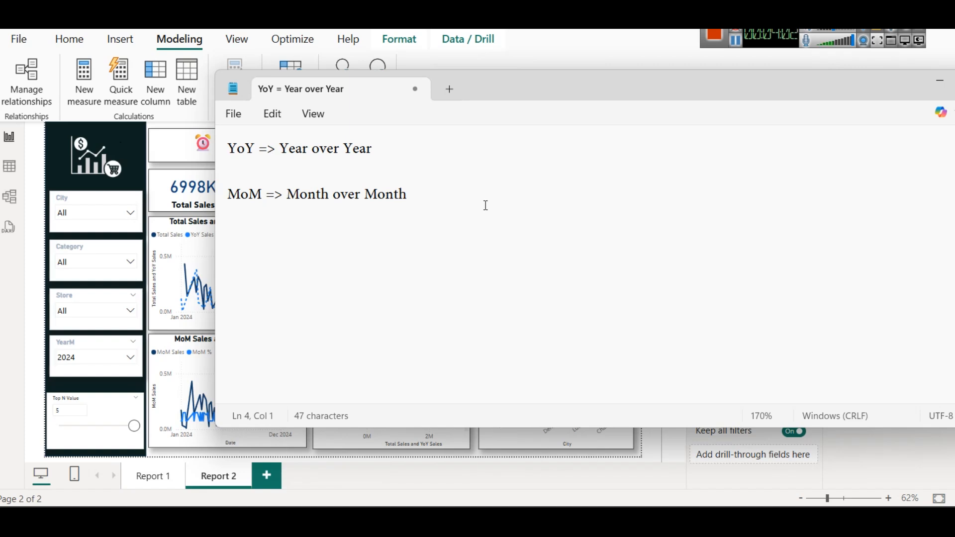
Step: Start a new line reading "MoM" below the Month over Month note, leaving an empty line between them
{"action": "key", "text": "Left"}
{"action": "key", "text": "Return"}
{"action": "type", "text": "Mon"}
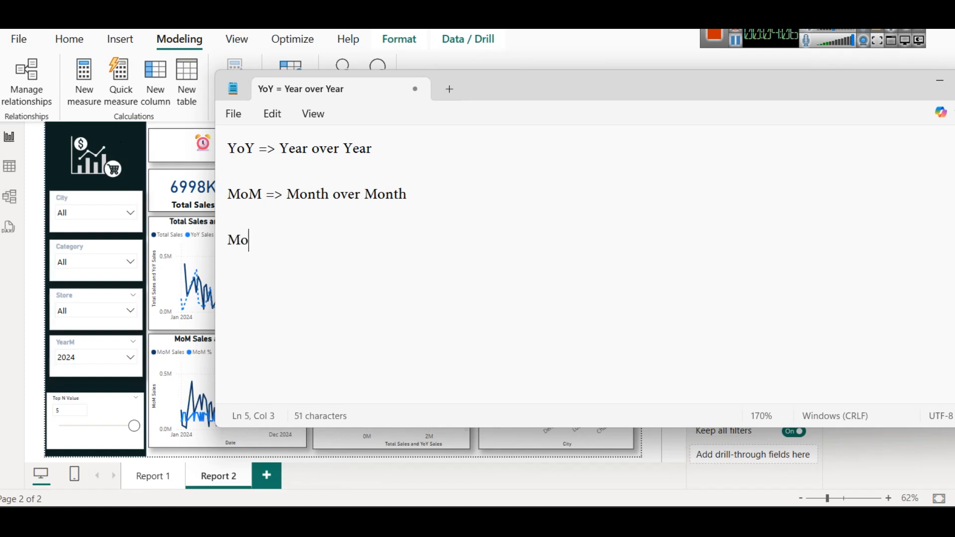
{"action": "key", "text": "BackSpace"}
{"action": "type", "text": "M"}
Step: Insert the text "Seclected month sales vs" in front of "MoM" on the last line
{"action": "key", "text": "Left"}
{"action": "key", "text": "Left"}
{"action": "key", "text": "Left"}
{"action": "key", "text": "Left"}
{"action": "key", "text": "Right"}
{"action": "type", "text": "Seclected m"}
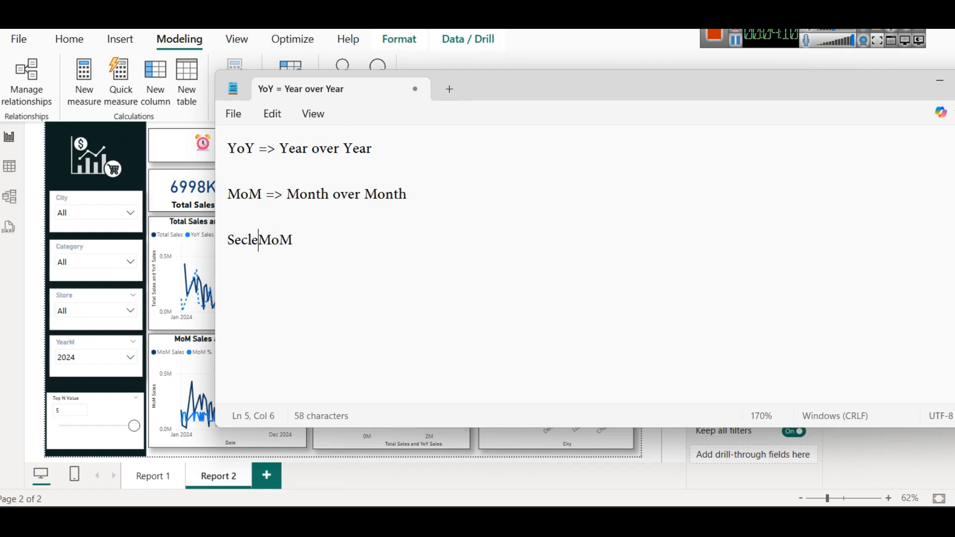
{"action": "type", "text": "onth ale"}
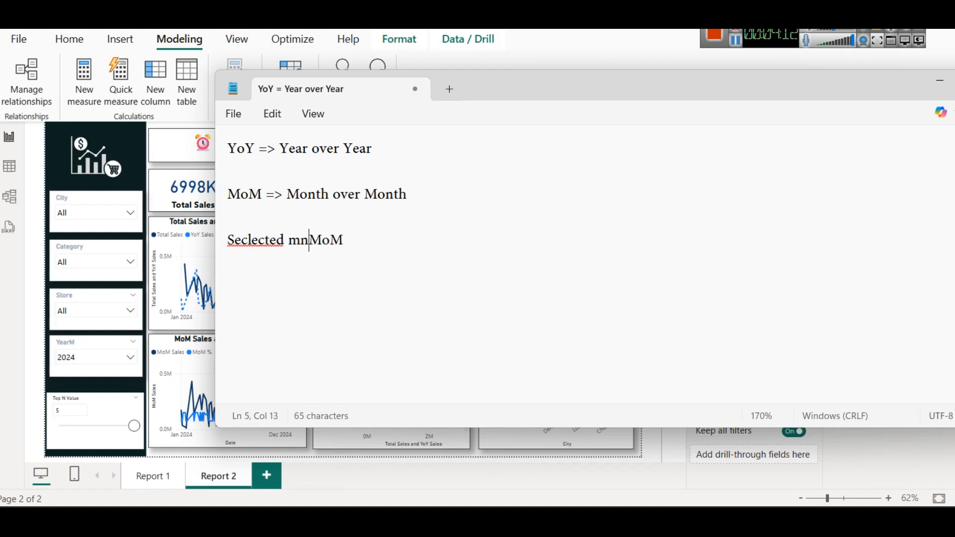
{"action": "type", "text": "s"}
{"action": "key", "text": "BackSpace"}
{"action": "key", "text": "BackSpace"}
{"action": "key", "text": "BackSpace"}
{"action": "key", "text": "BackSpace"}
{"action": "key", "text": "BackSpace"}
{"action": "type", "text": "sales vs"}
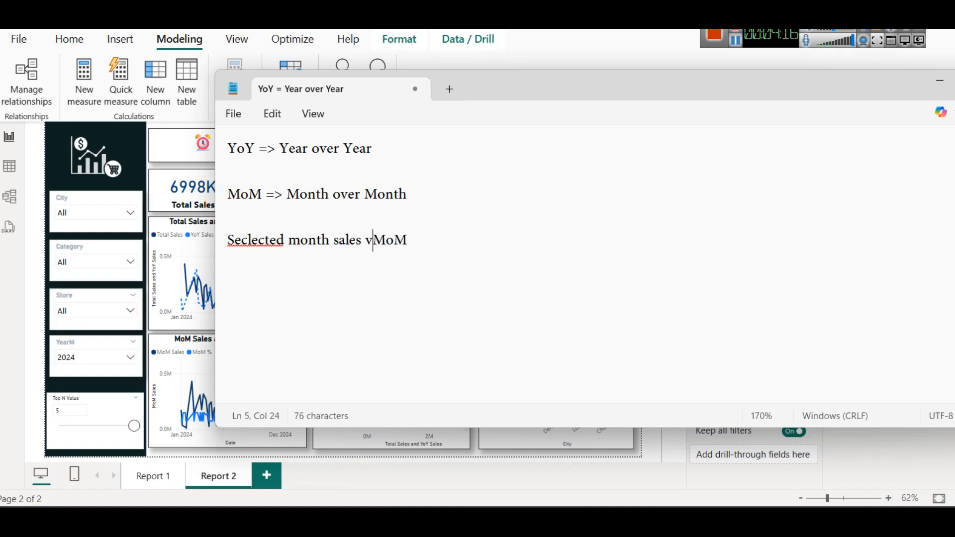
Step: Replace "MoM" at the end of the last line with "Previous Month"
{"action": "key", "text": "shift+Right"}
{"action": "key", "text": "shift+Right"}
{"action": "key", "text": "shift+Right"}
{"action": "key", "text": "shift+Right"}
{"action": "key", "text": "BackSpace"}
{"action": "type", "text": "Previous "}
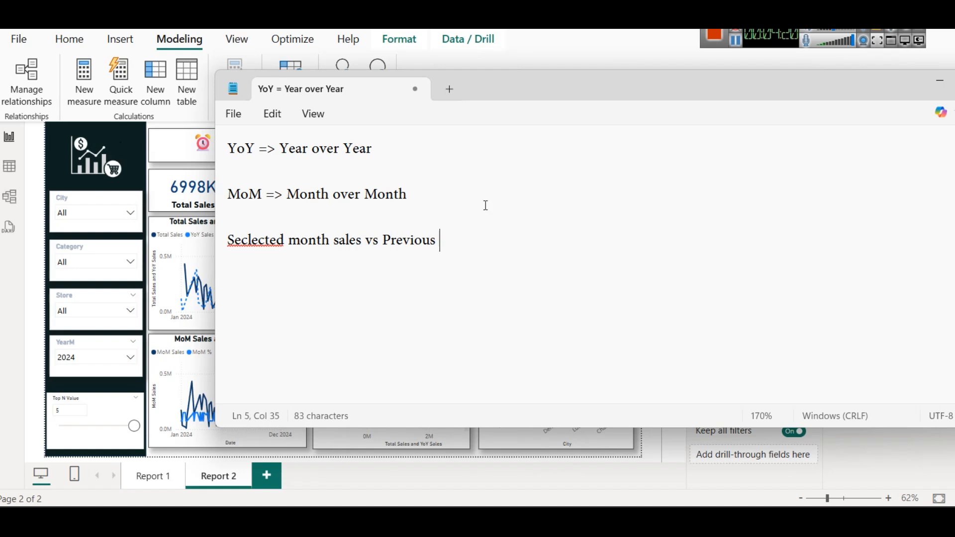
{"action": "type", "text": "Month"}
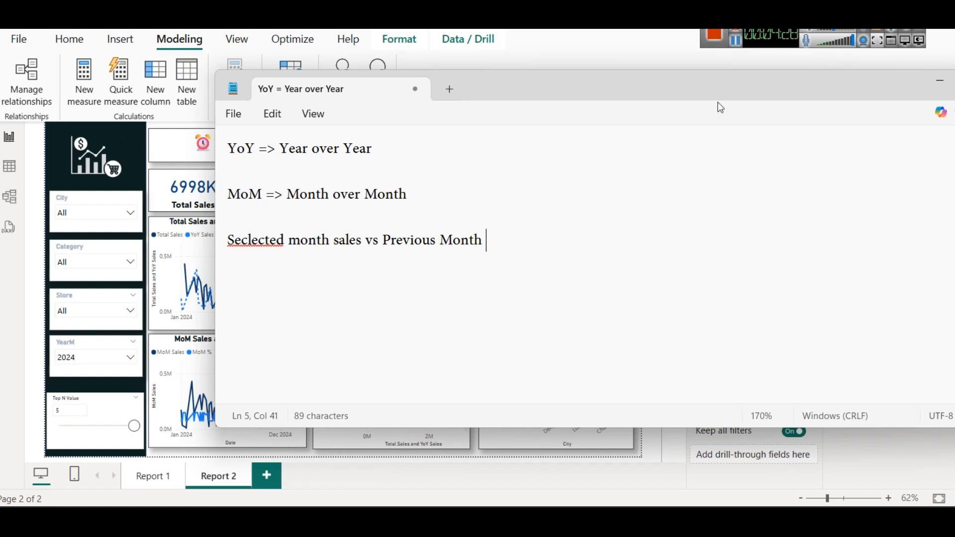
Step: Switch back to the Power BI report and display the data rows of the Sales table
{"action": "left_click", "coordinate": [868, 458]}
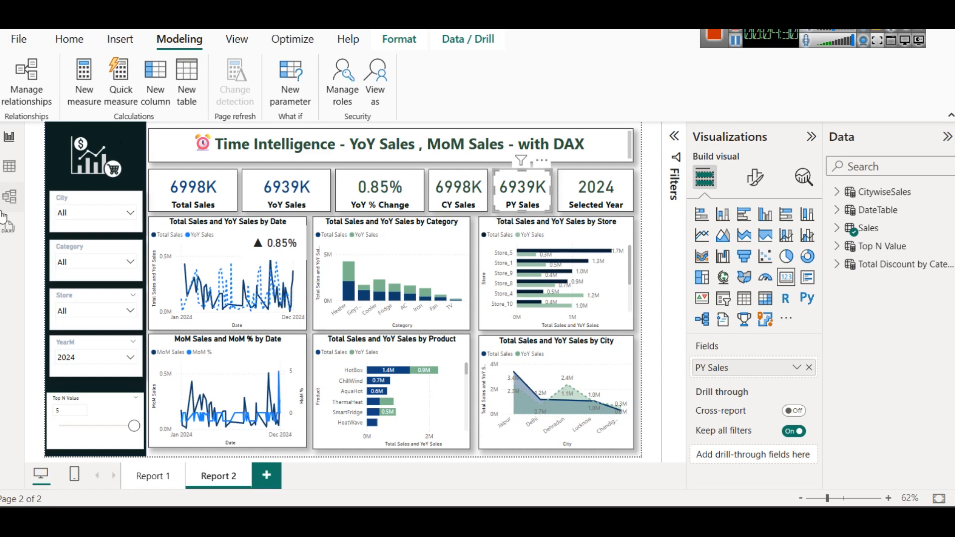
{"action": "left_click", "coordinate": [9, 165]}
{"action": "left_click", "coordinate": [821, 264]}
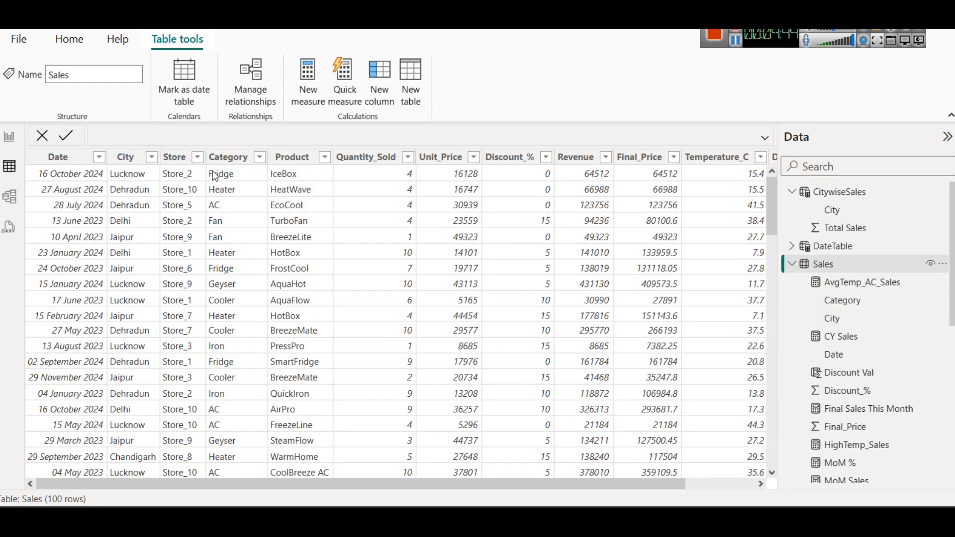
Step: Review the Sales table's columns one after another, from Date, City and Store through Revenue to Temperature_C
{"action": "left_click", "coordinate": [66, 160]}
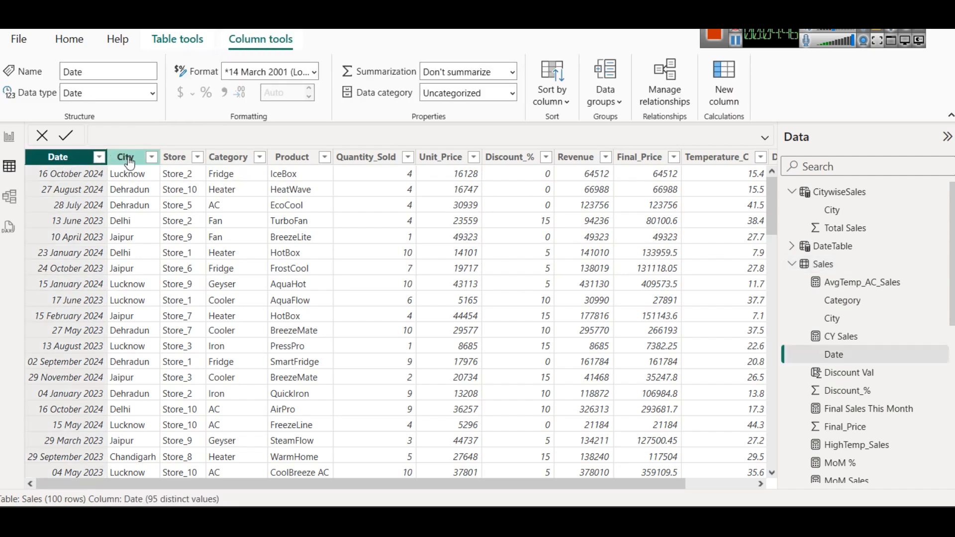
{"action": "left_click", "coordinate": [127, 159]}
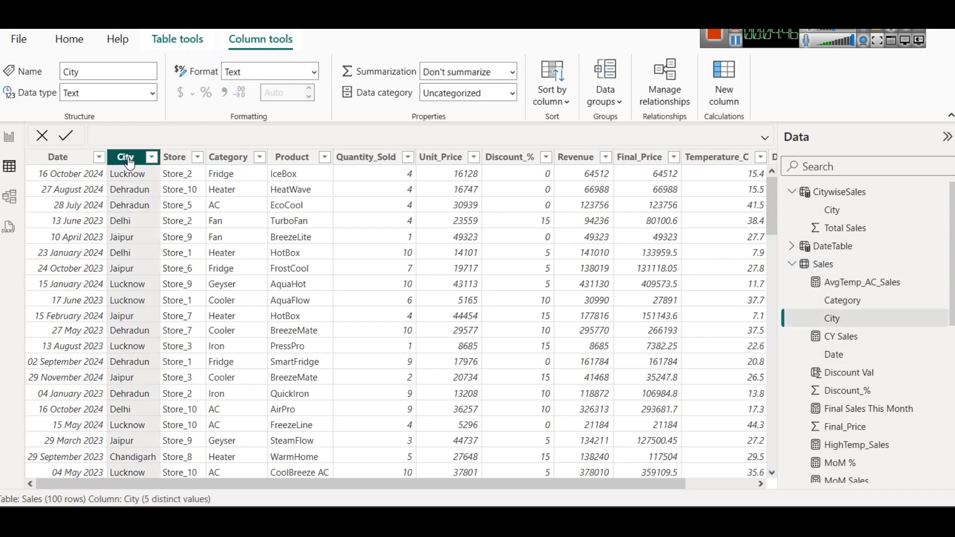
{"action": "left_click", "coordinate": [181, 162]}
{"action": "left_click", "coordinate": [222, 158]}
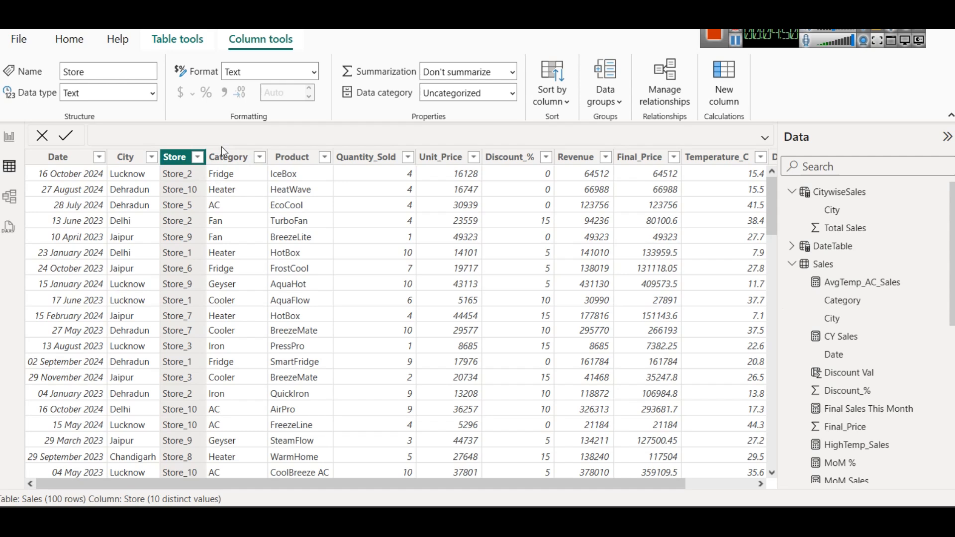
{"action": "left_click", "coordinate": [296, 158]}
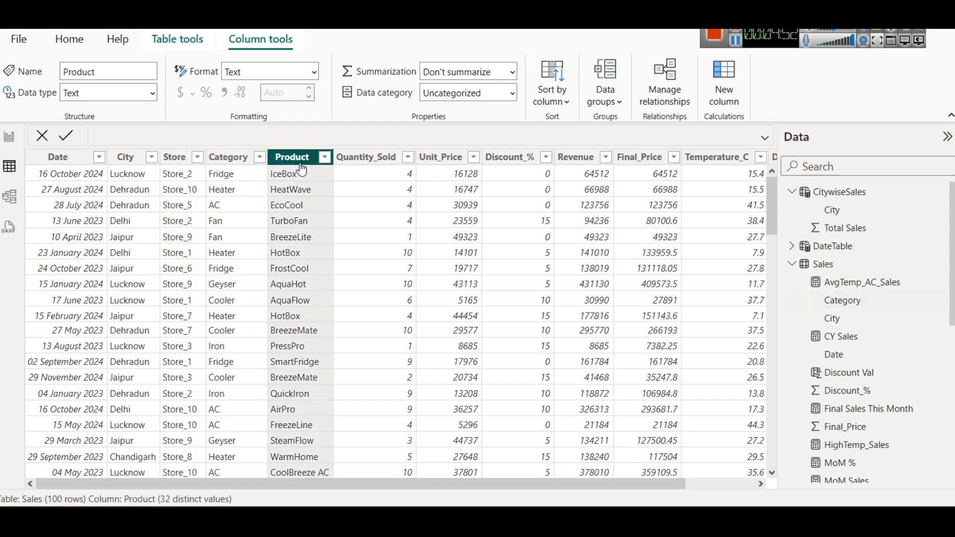
{"action": "left_click", "coordinate": [337, 157]}
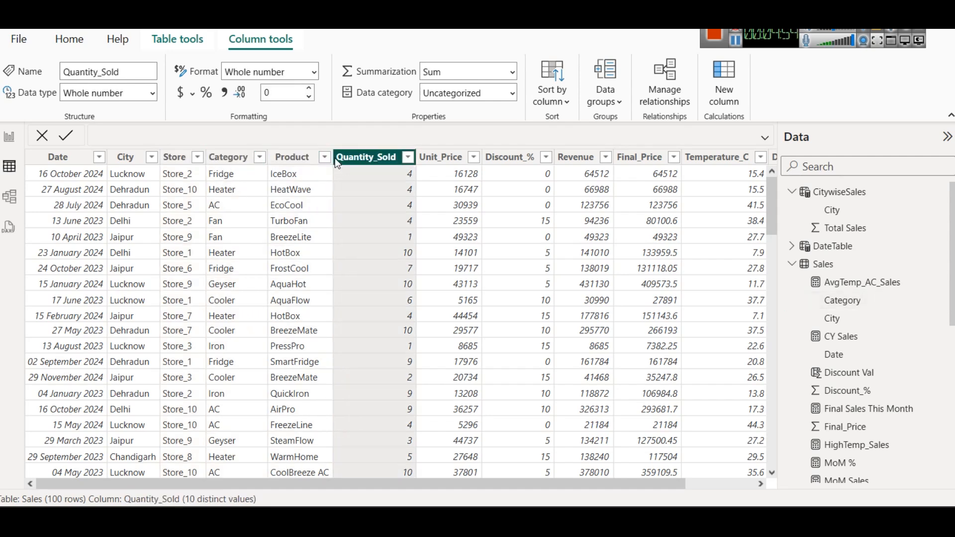
{"action": "left_click", "coordinate": [434, 158]}
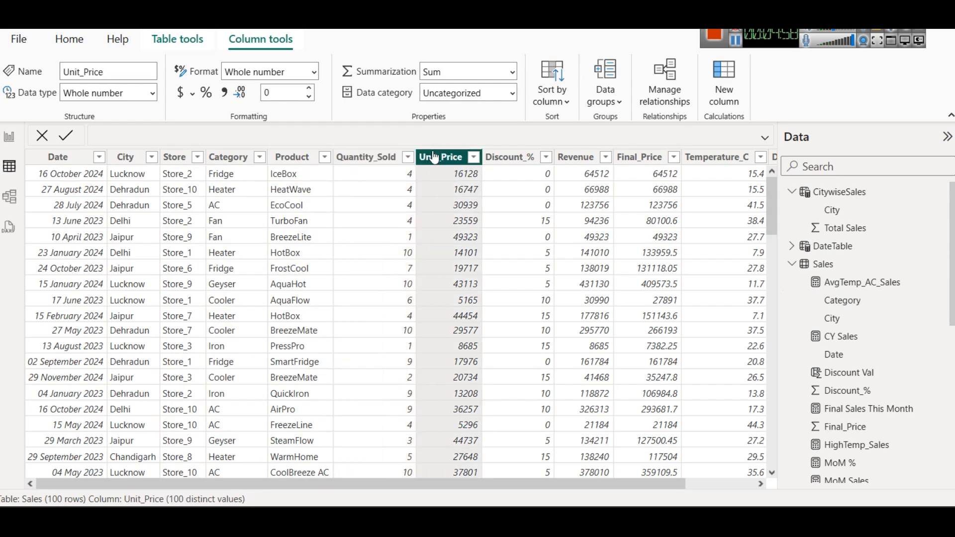
{"action": "left_click", "coordinate": [522, 159]}
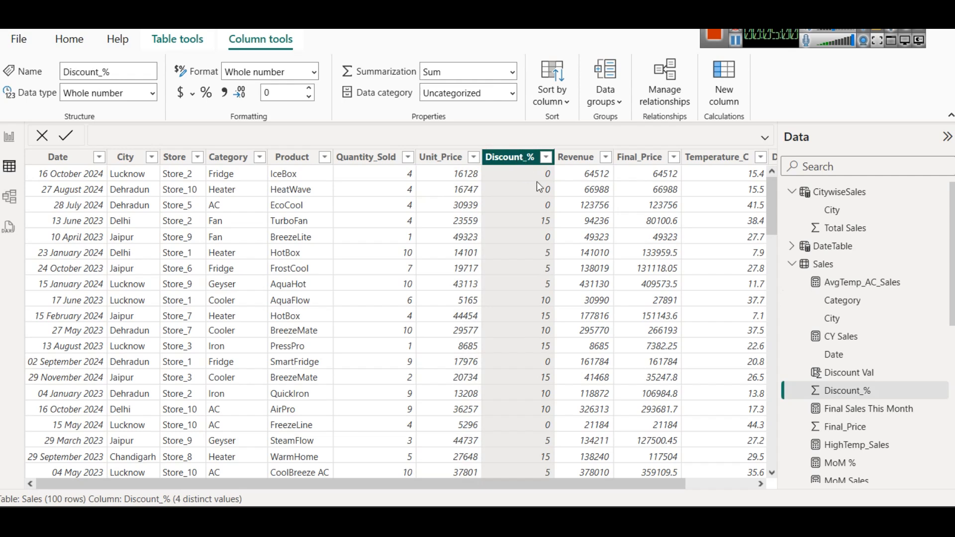
{"action": "left_click", "coordinate": [573, 158]}
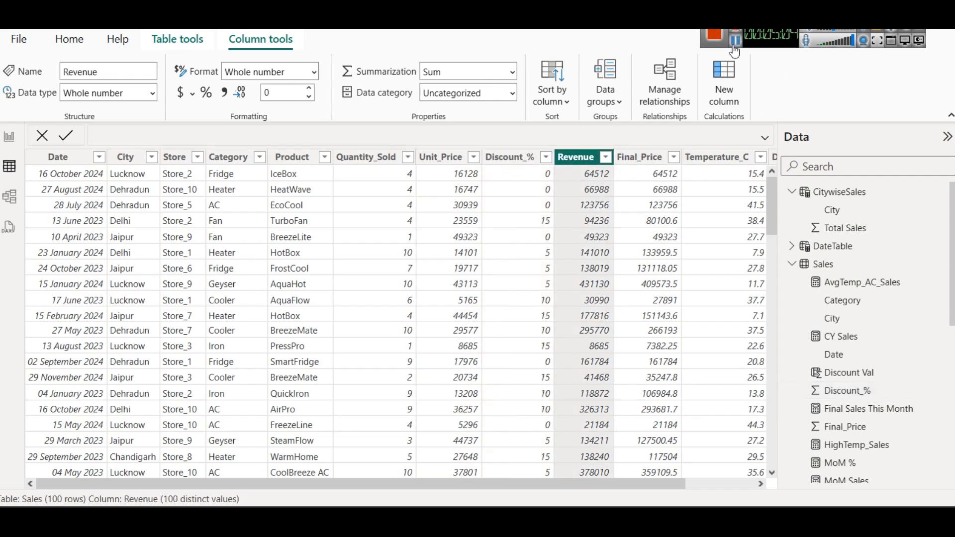
{"action": "left_click", "coordinate": [715, 159]}
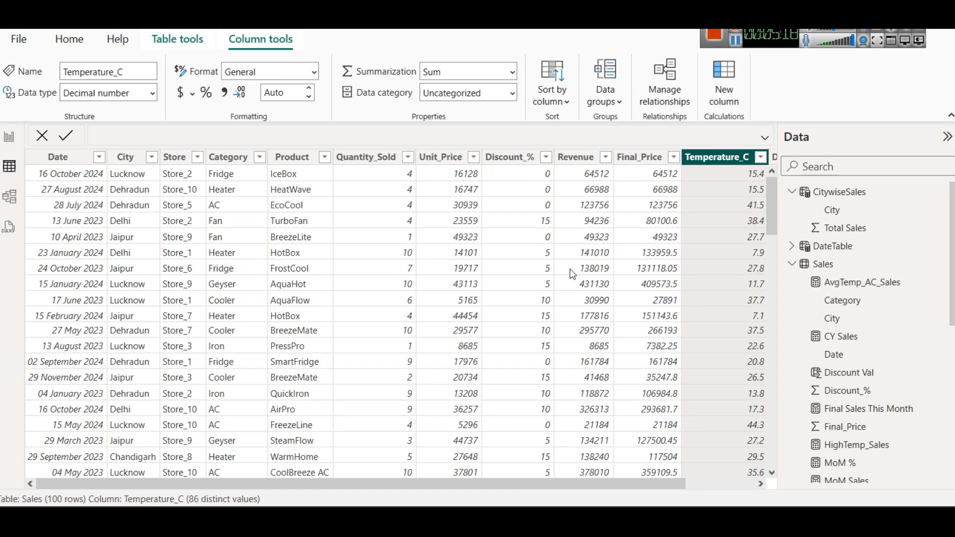
Step: Compare high Temperature_C values with the Category in the same rows, then return to the report page
{"action": "left_click", "coordinate": [755, 209]}
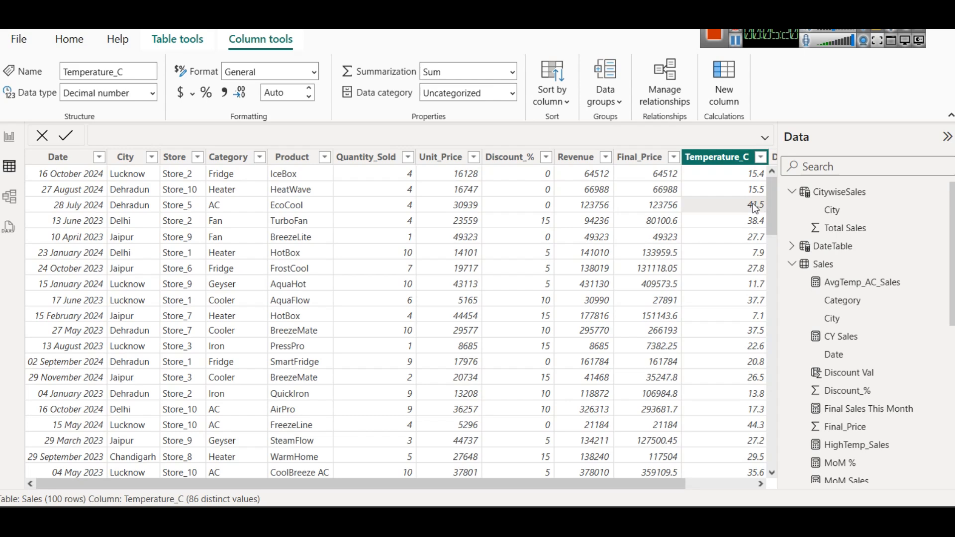
{"action": "left_click", "coordinate": [748, 427]}
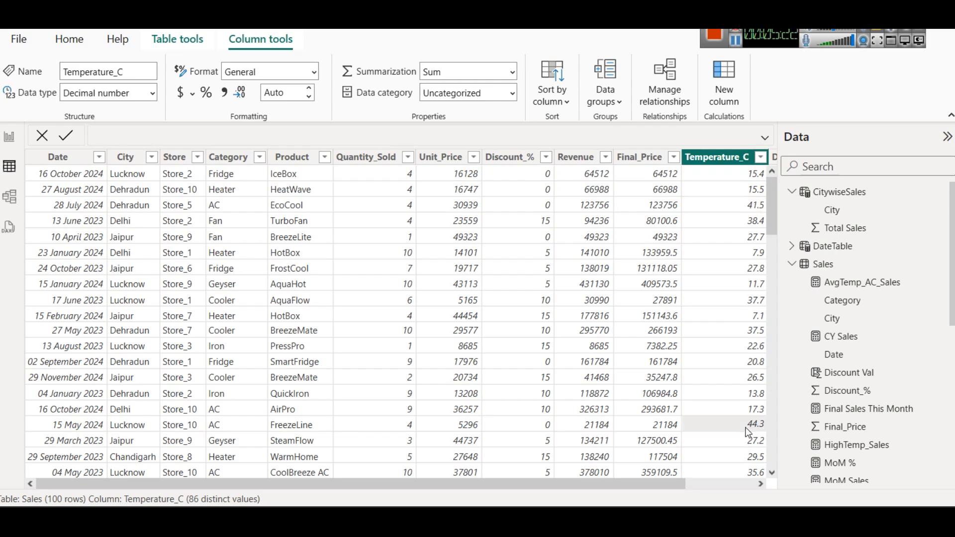
{"action": "left_click", "coordinate": [232, 428]}
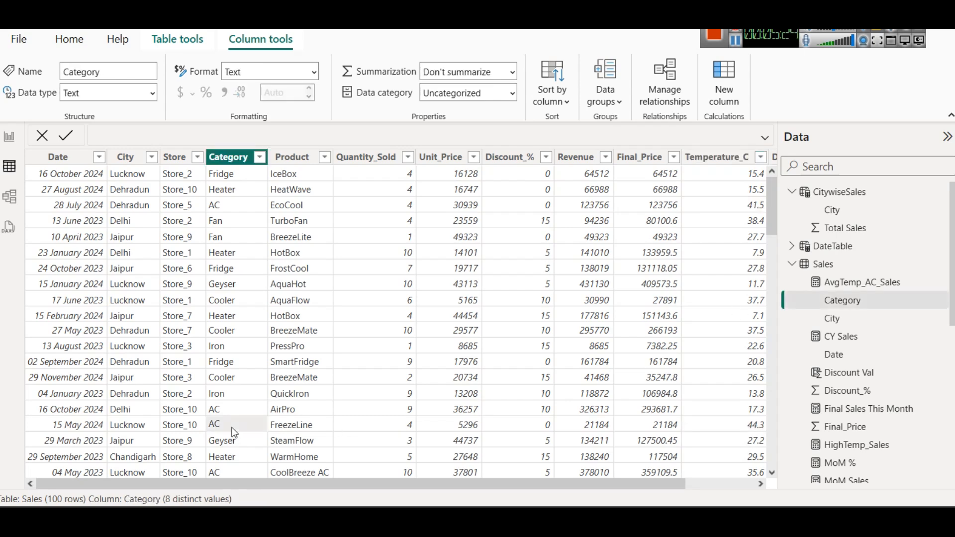
{"action": "left_click", "coordinate": [736, 206]}
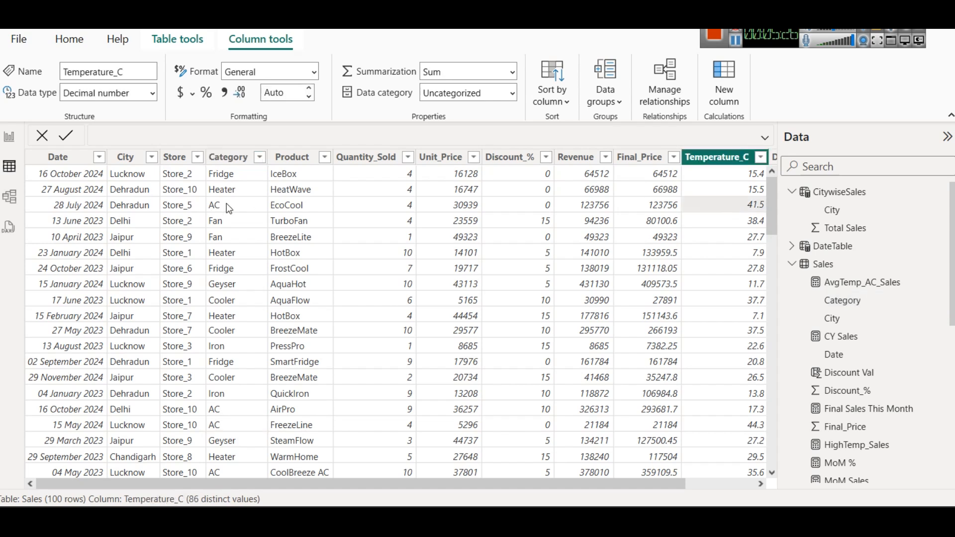
{"action": "left_click", "coordinate": [235, 219]}
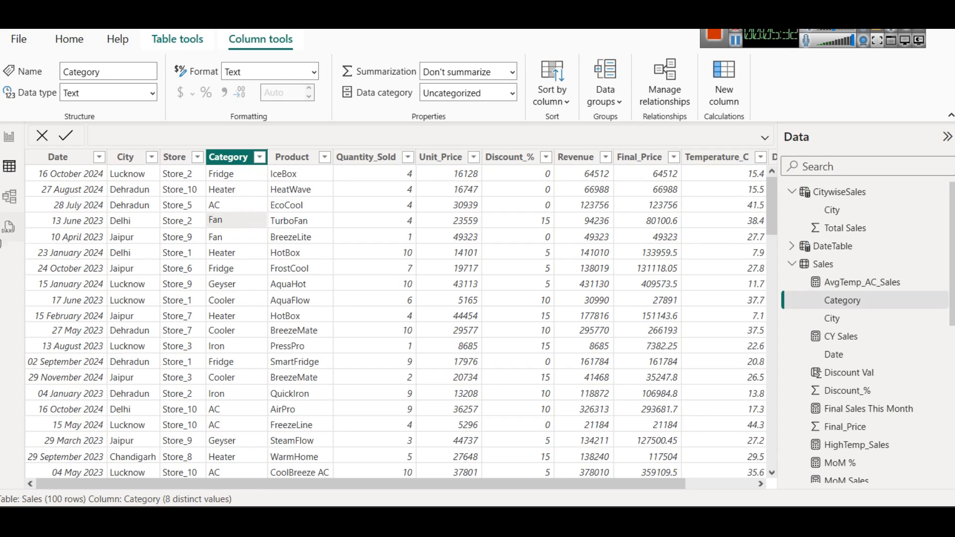
{"action": "left_click", "coordinate": [11, 138]}
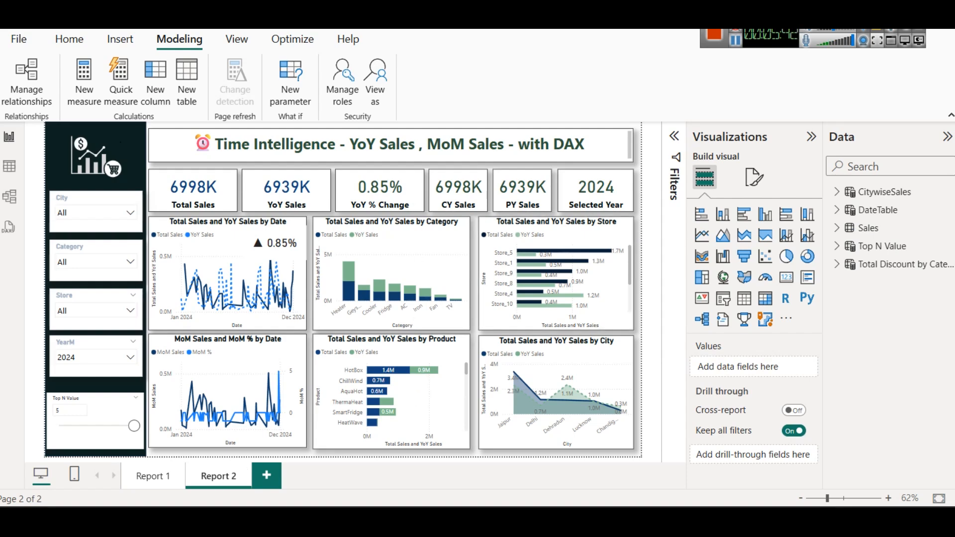
Step: Launch a second Power BI Desktop window with a blank report and expand its Data pane
{"action": "left_click", "coordinate": [219, 517]}
{"action": "type", "text": "power"}
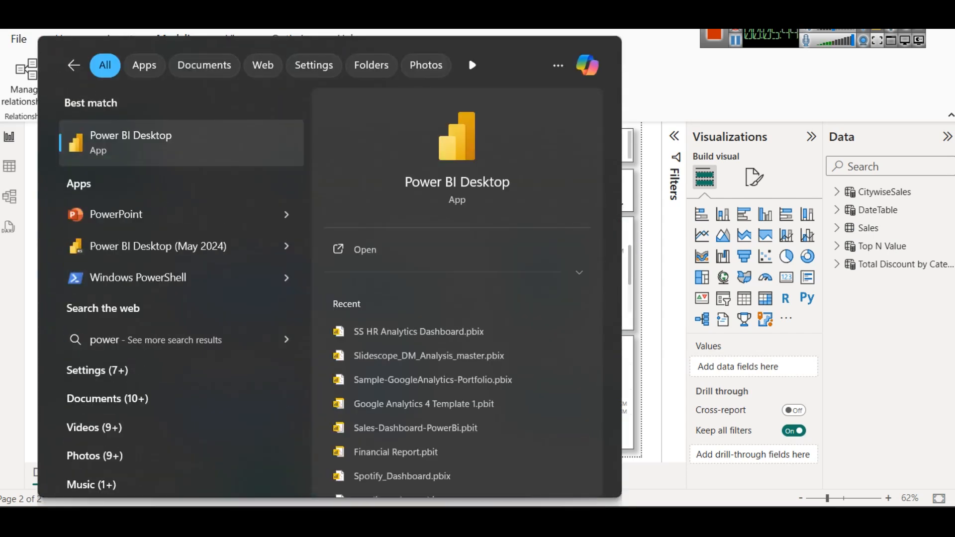
{"action": "left_click", "coordinate": [393, 250]}
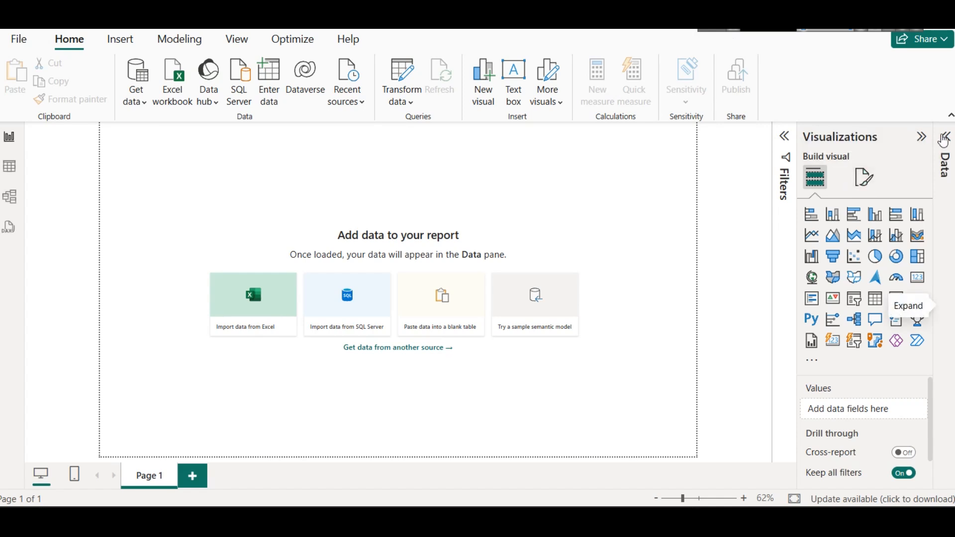
{"action": "left_click", "coordinate": [945, 138]}
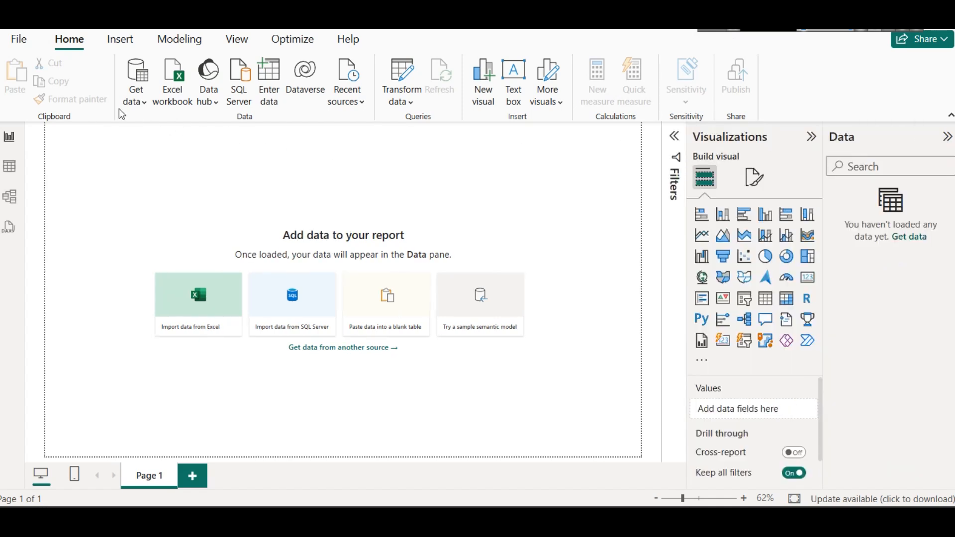
Step: Start an Excel workbook import and open electronics_sales_synthetic_data.xlsx from the SS Electronic Sales Data folder on New Volume (E:)
{"action": "left_click", "coordinate": [141, 101]}
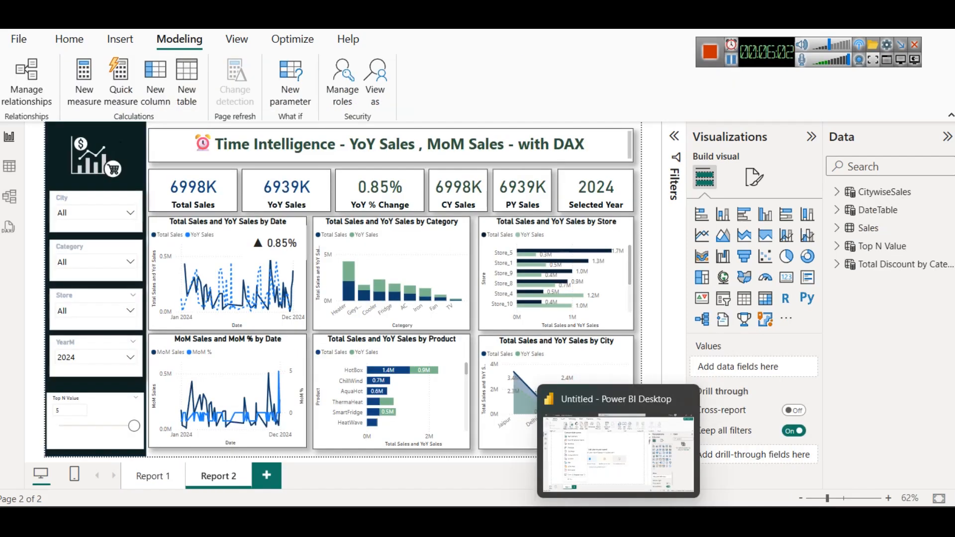
{"action": "left_click", "coordinate": [607, 468]}
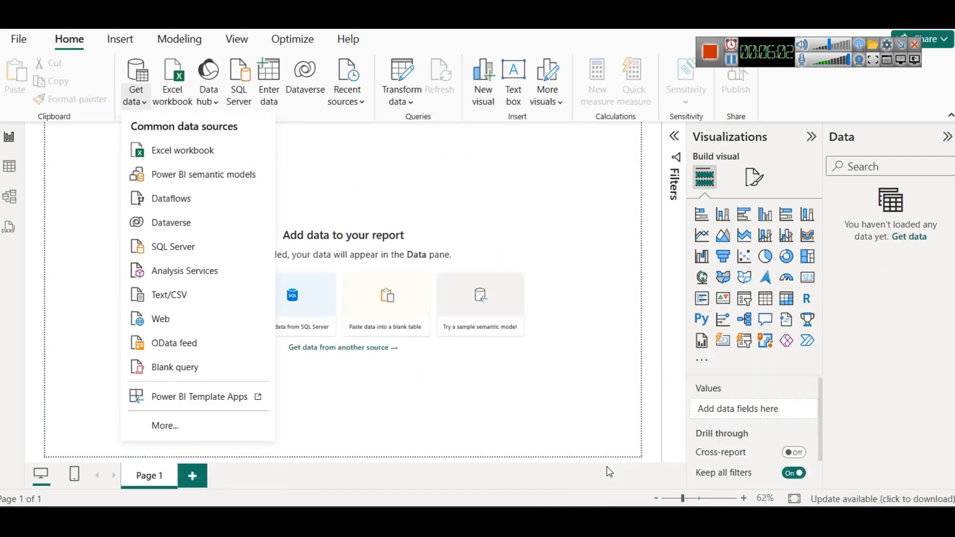
{"action": "left_click", "coordinate": [229, 149]}
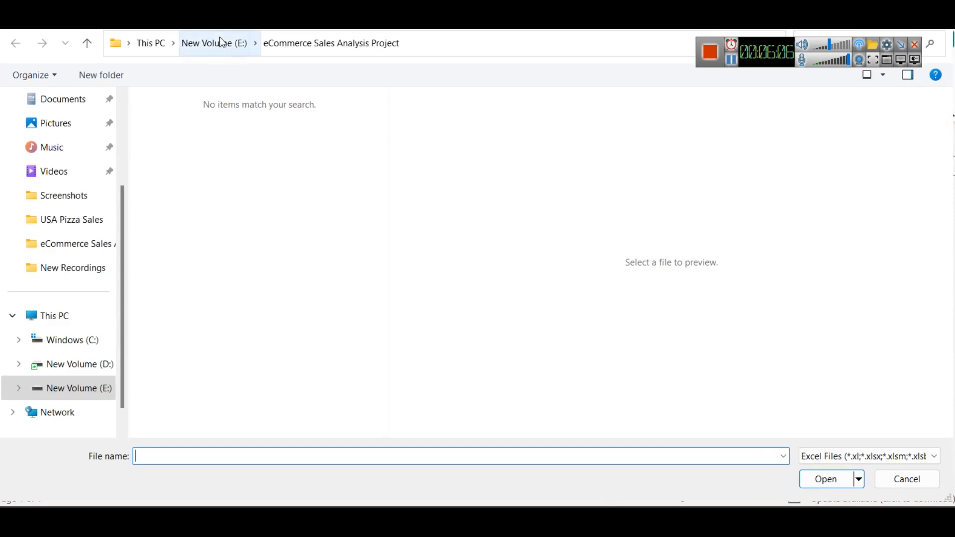
{"action": "left_click", "coordinate": [223, 43]}
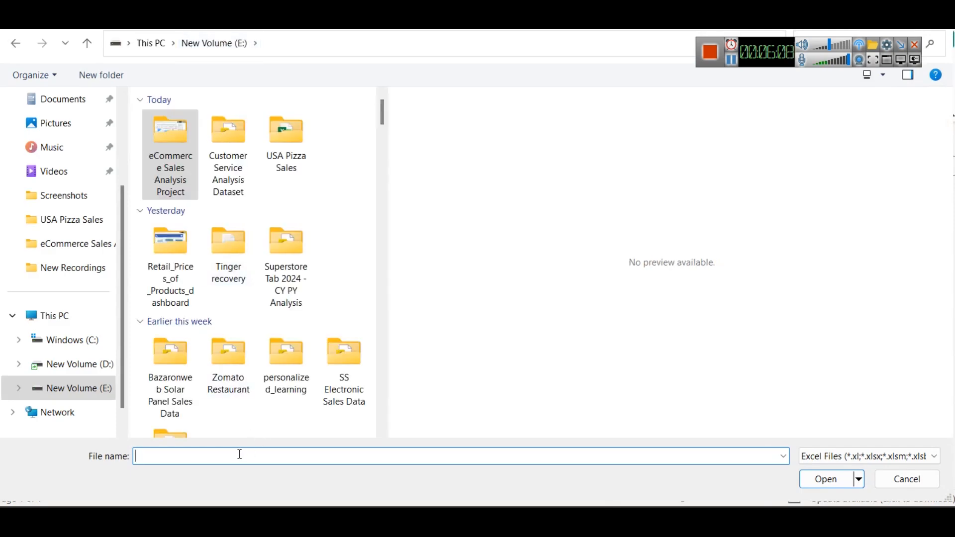
{"action": "type", "text": "ss"}
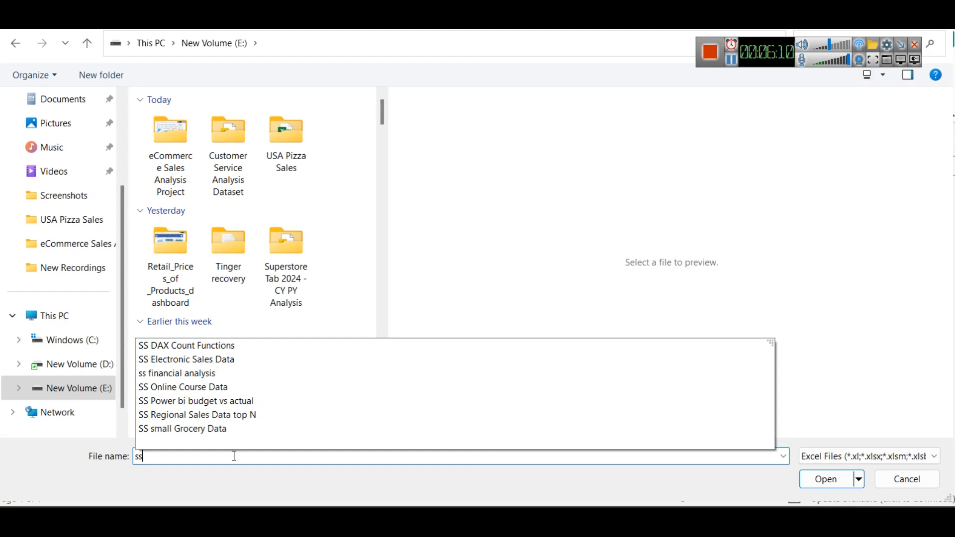
{"action": "key", "text": "Down"}
{"action": "key", "text": "Down"}
{"action": "key", "text": "Return"}
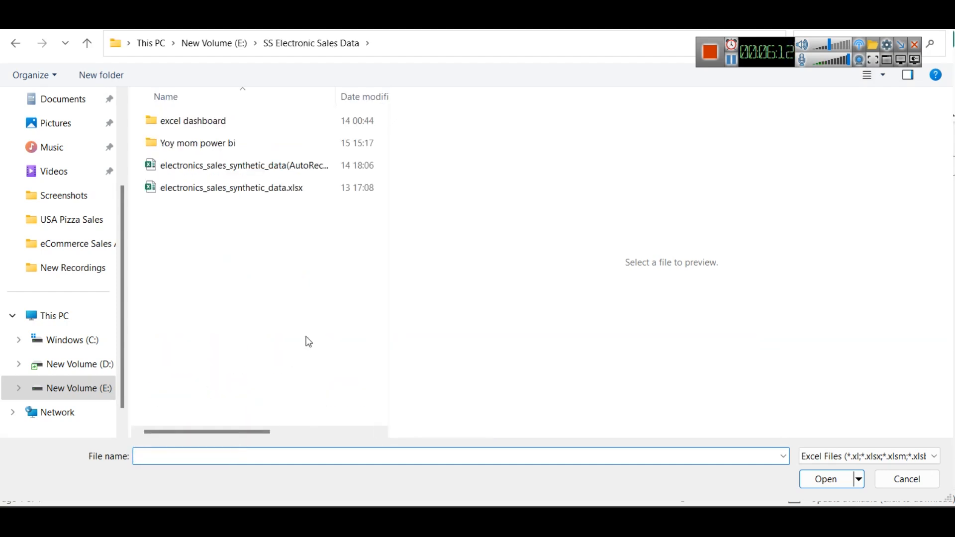
{"action": "left_click", "coordinate": [249, 191]}
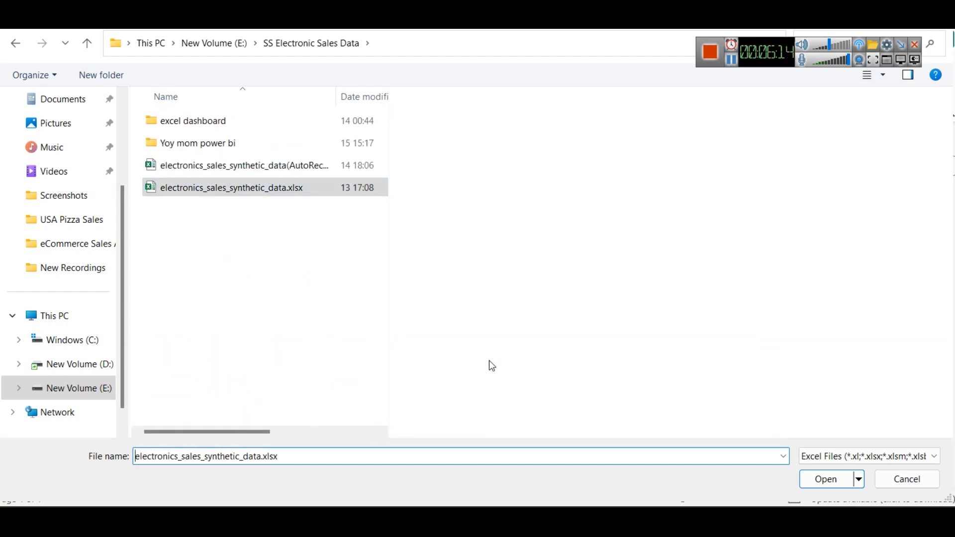
{"action": "left_click", "coordinate": [825, 479]}
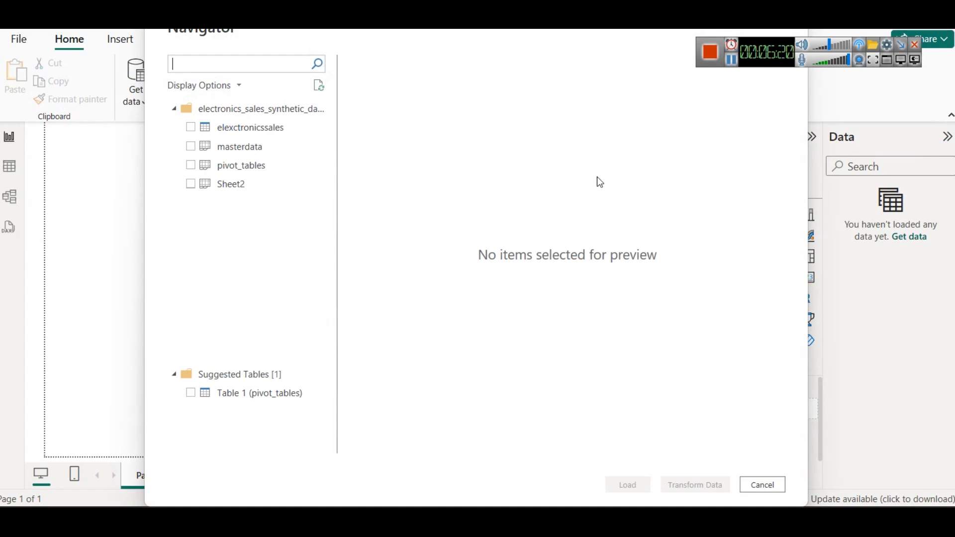
Step: Preview the elexctronicssales table's columns, load only that table into the report and expand its field list
{"action": "left_click_drag", "start_coordinate": [216, 128], "coordinate": [187, 131]}
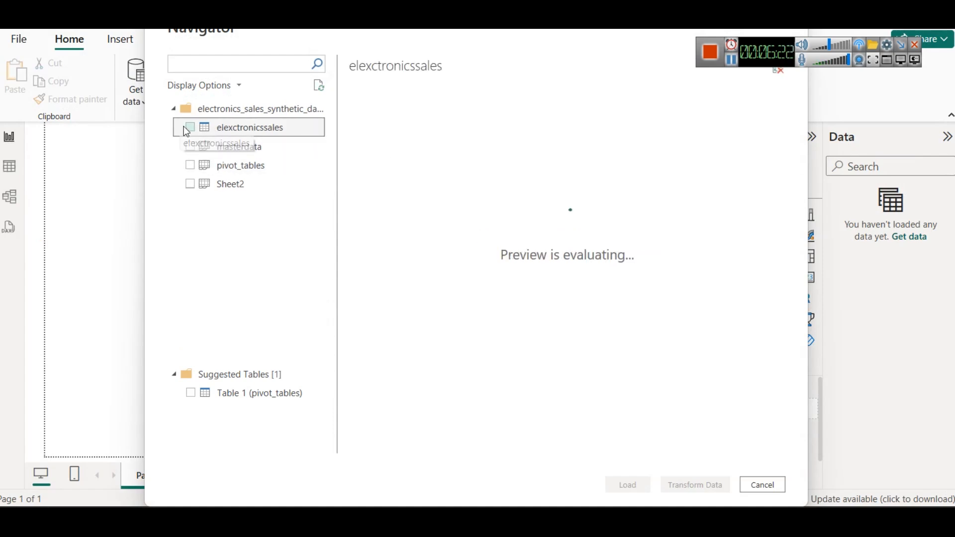
{"action": "left_click", "coordinate": [191, 128]}
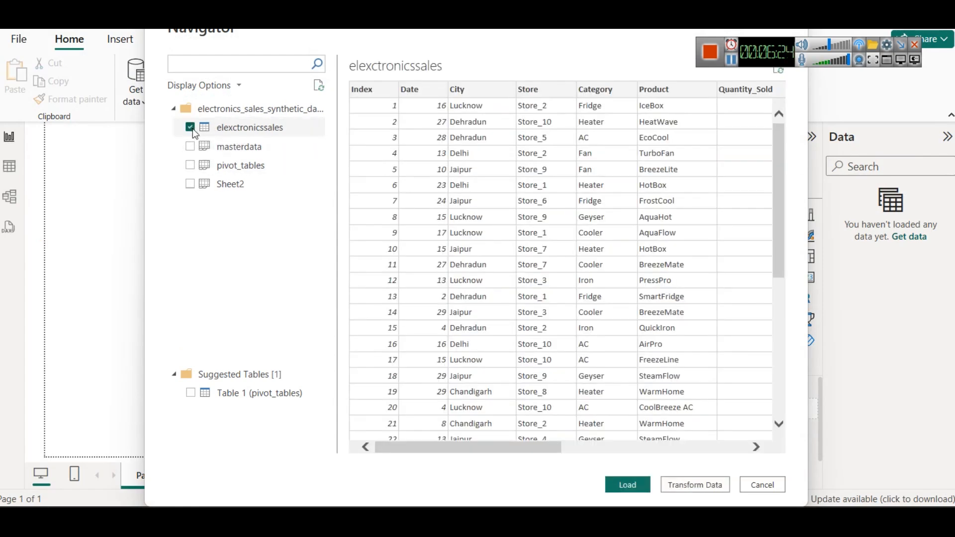
{"action": "left_click_drag", "start_coordinate": [497, 446], "coordinate": [702, 404]}
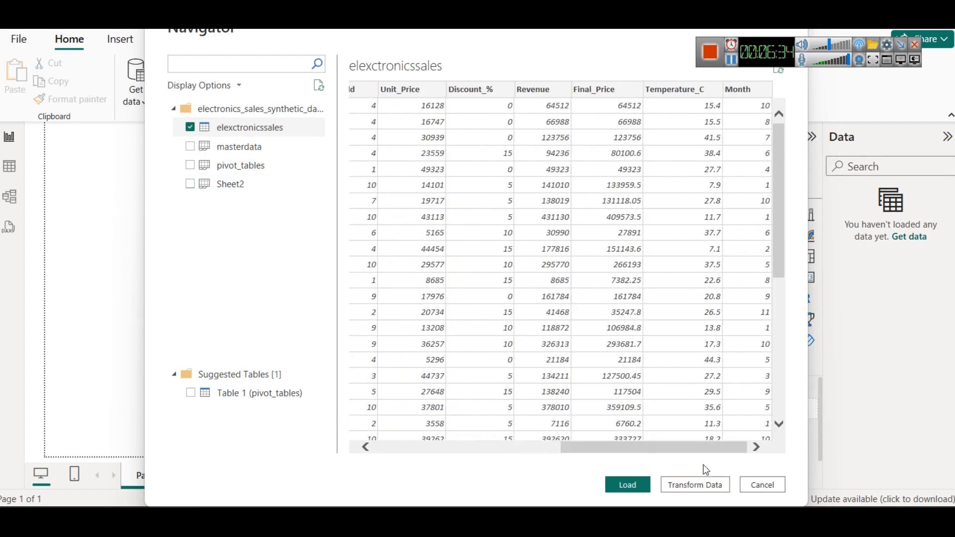
{"action": "left_click_drag", "start_coordinate": [699, 448], "coordinate": [476, 423]}
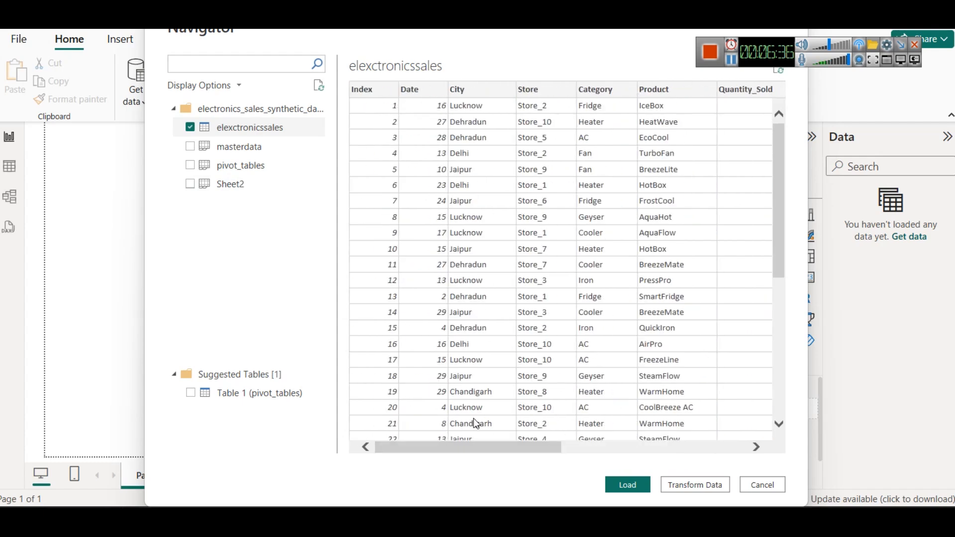
{"action": "left_click", "coordinate": [637, 483]}
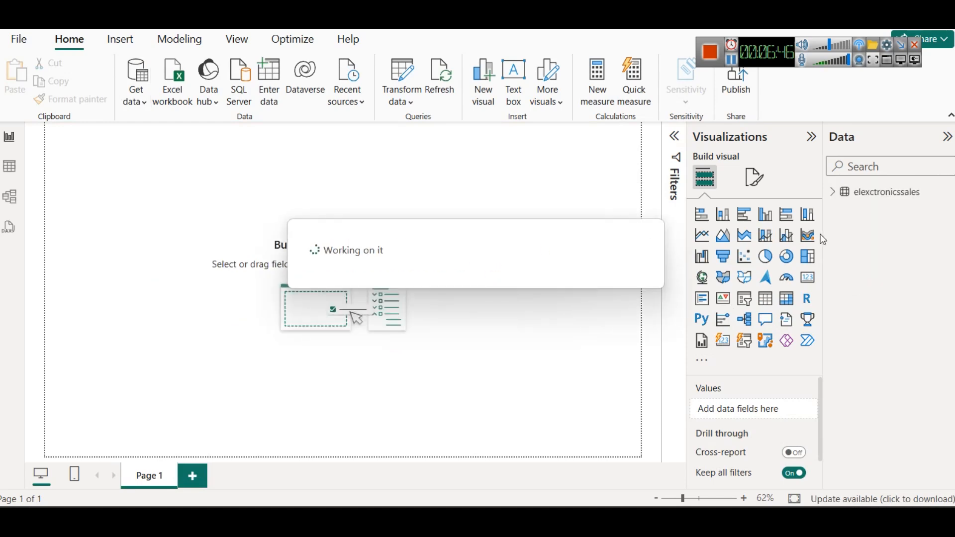
{"action": "left_click", "coordinate": [832, 193]}
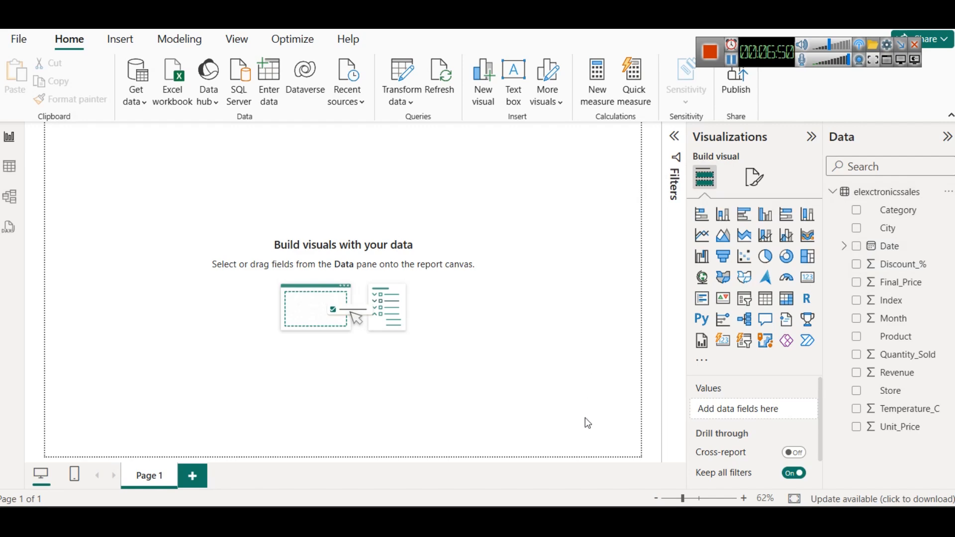
Step: Copy all objects from the Report 2 page of the finished dashboard into the new report's blank page and collapse the Filters pane
{"action": "left_click", "coordinate": [548, 455]}
{"action": "left_click", "coordinate": [176, 157]}
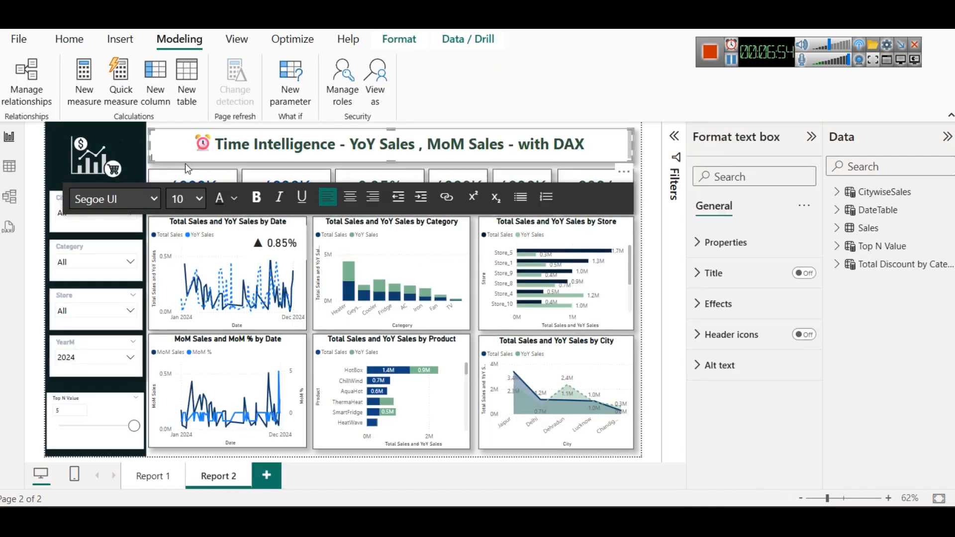
{"action": "left_click", "coordinate": [186, 163]}
{"action": "key", "text": "ctrl+a"}
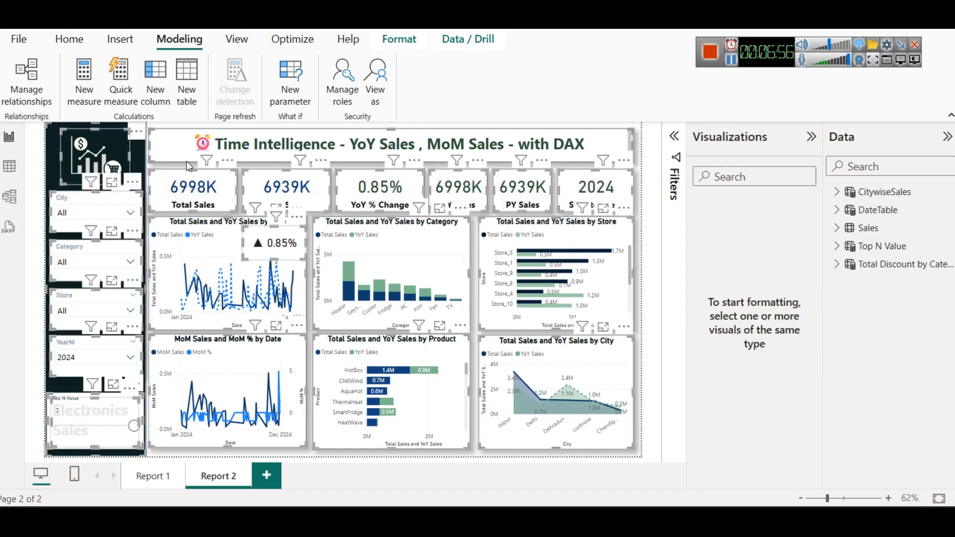
{"action": "key", "text": "alt+Tab"}
{"action": "key", "text": "ctrl+v"}
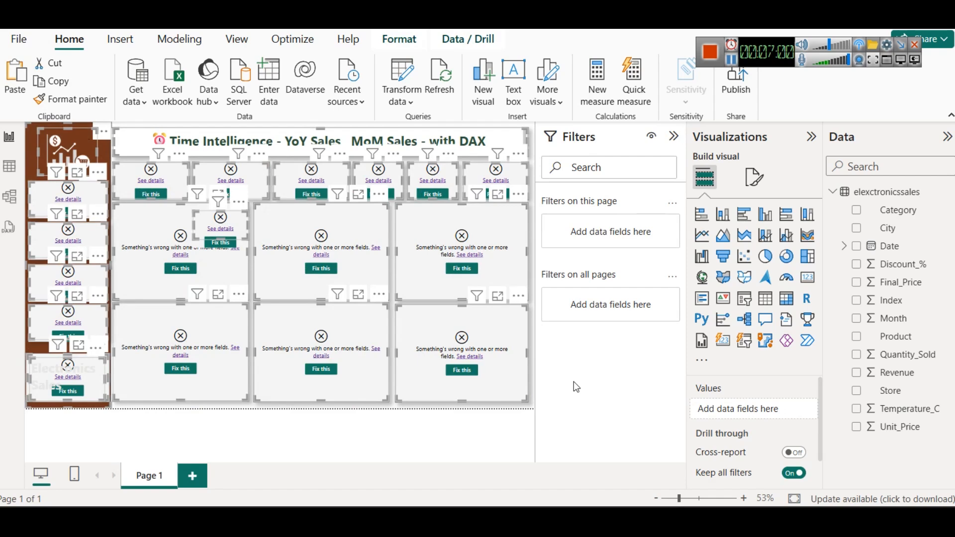
{"action": "left_click", "coordinate": [673, 137]}
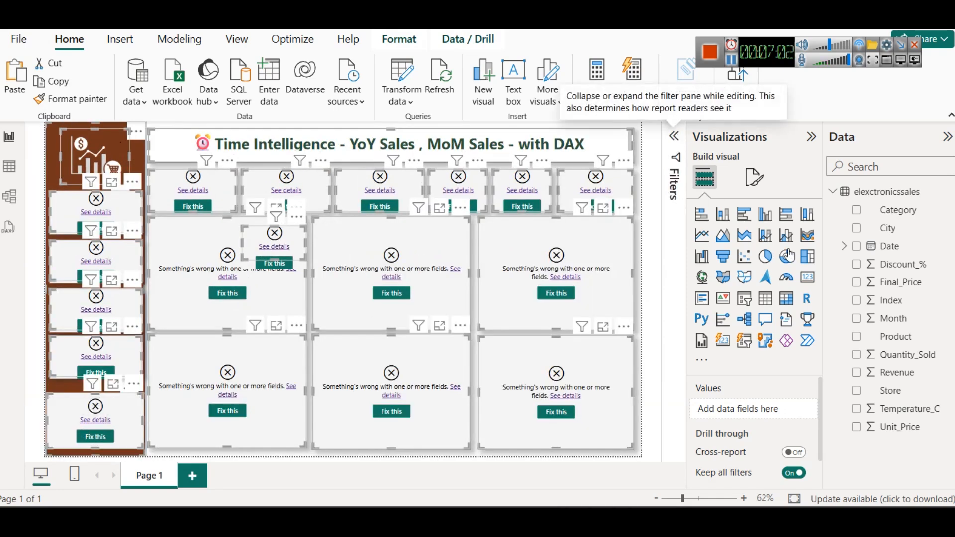
Step: Inspect the pasted layout by selecting the first line chart, the City chart, the logo image and the brown sidebar shape
{"action": "left_click", "coordinate": [185, 243]}
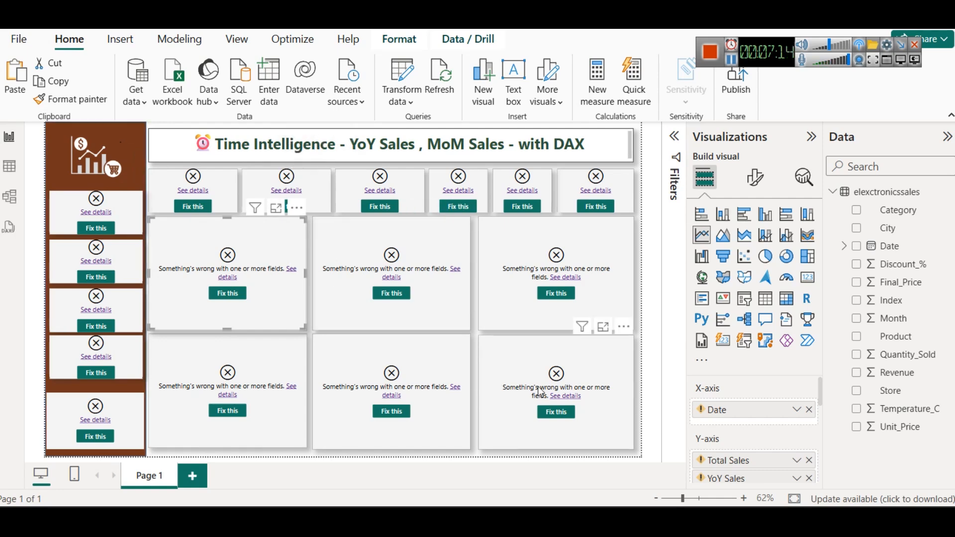
{"action": "left_click", "coordinate": [599, 378]}
{"action": "left_click", "coordinate": [115, 148]}
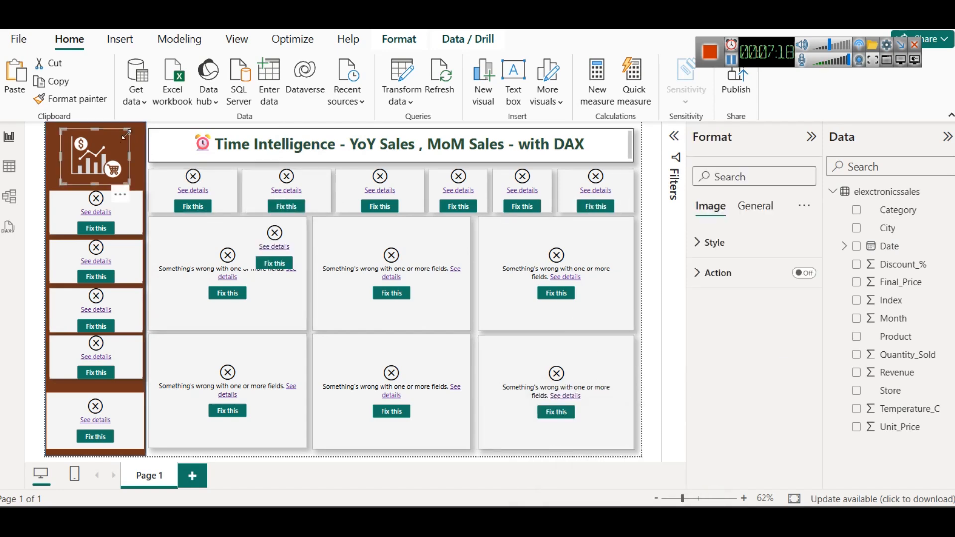
{"action": "left_click", "coordinate": [140, 130]}
{"action": "left_click", "coordinate": [43, 132]}
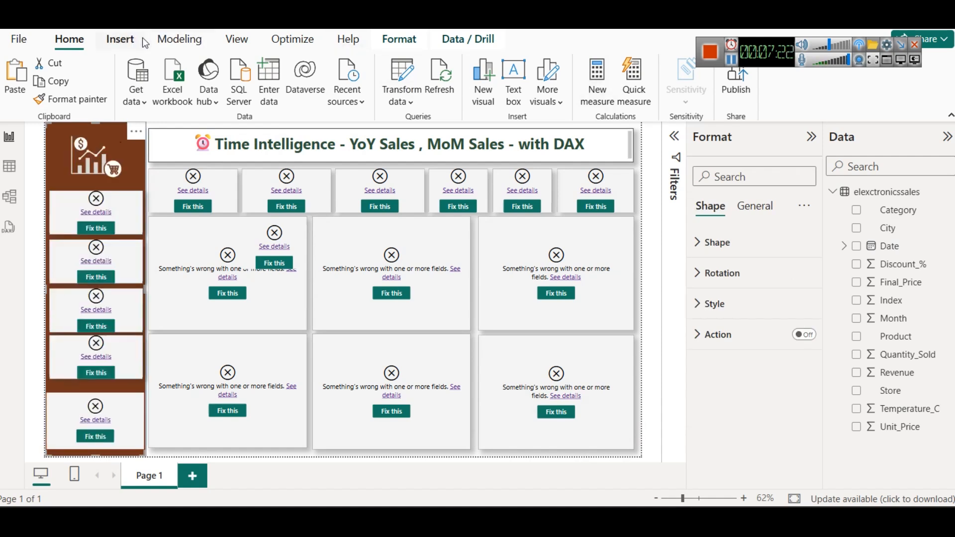
Step: Try adding a rectangle shape to the page as a layout example, then delete it
{"action": "left_click", "coordinate": [121, 38]}
{"action": "left_click", "coordinate": [523, 99]}
{"action": "left_click", "coordinate": [536, 153]}
{"action": "left_click_drag", "start_coordinate": [137, 202], "coordinate": [547, 168]}
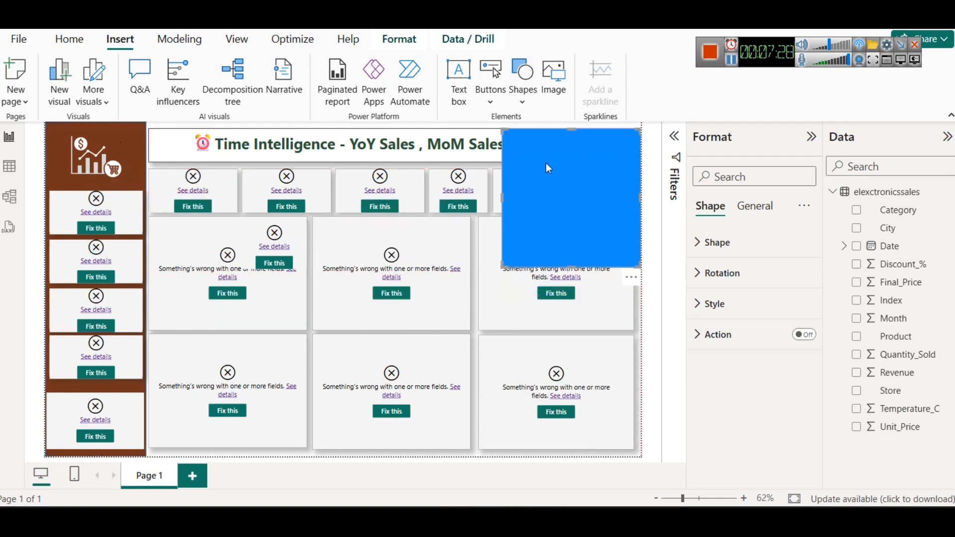
{"action": "key", "text": "Delete"}
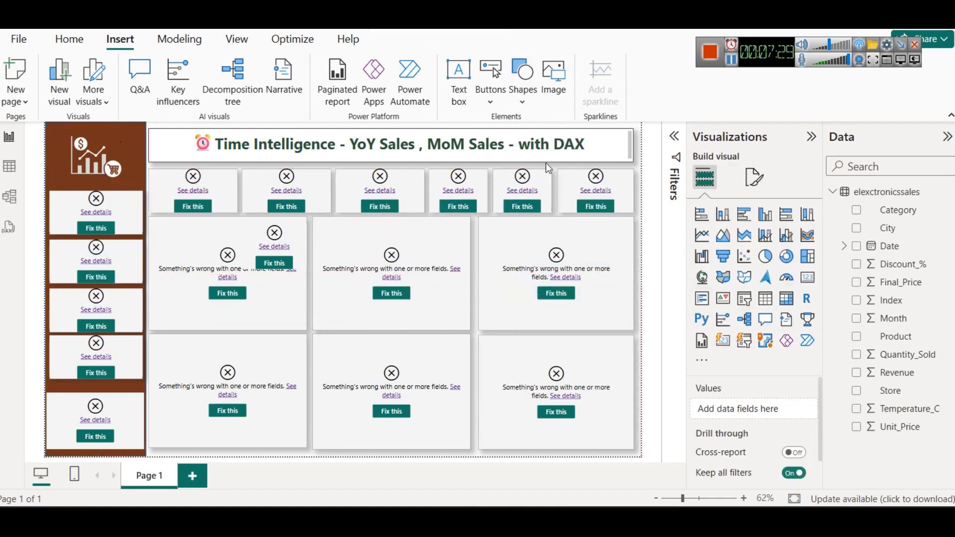
Step: Try adding a text box with sample text like the dashboard title, then remove it
{"action": "left_click", "coordinate": [324, 161]}
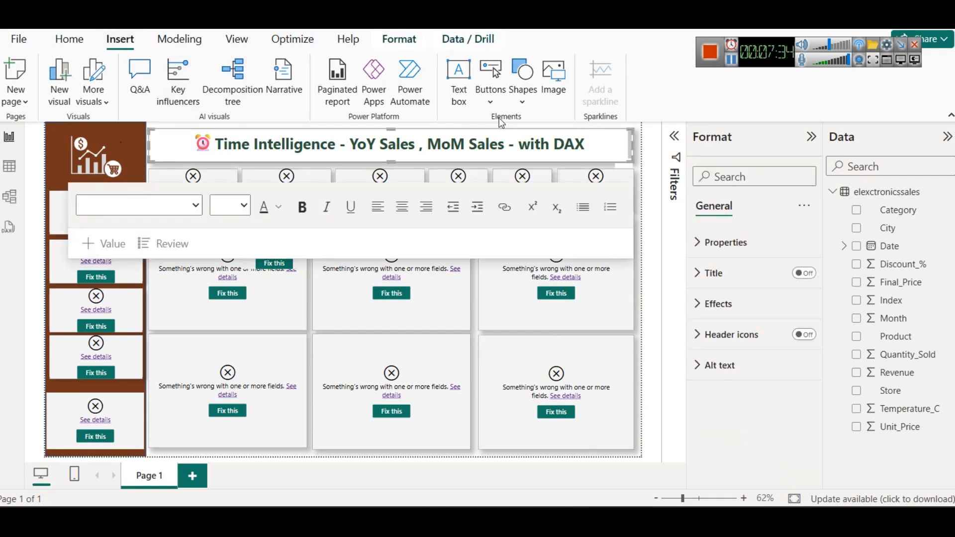
{"action": "left_click", "coordinate": [460, 95]}
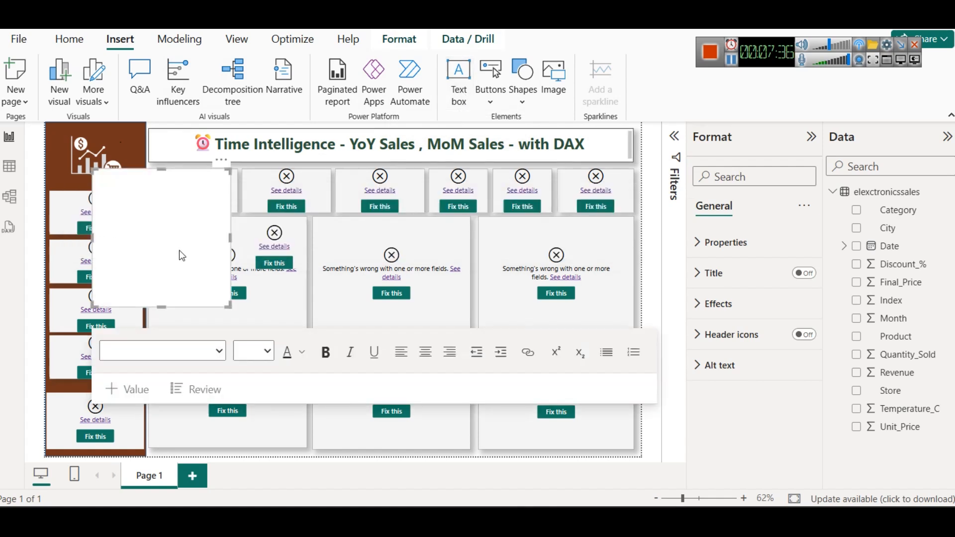
{"action": "type", "text": "gfdgfgdfgd"}
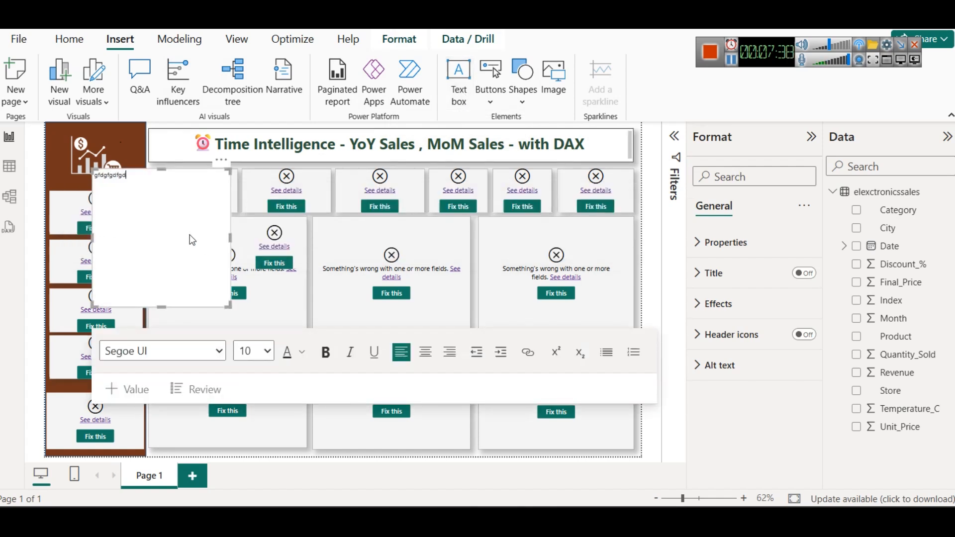
{"action": "left_click", "coordinate": [222, 160]}
{"action": "left_click", "coordinate": [258, 175]}
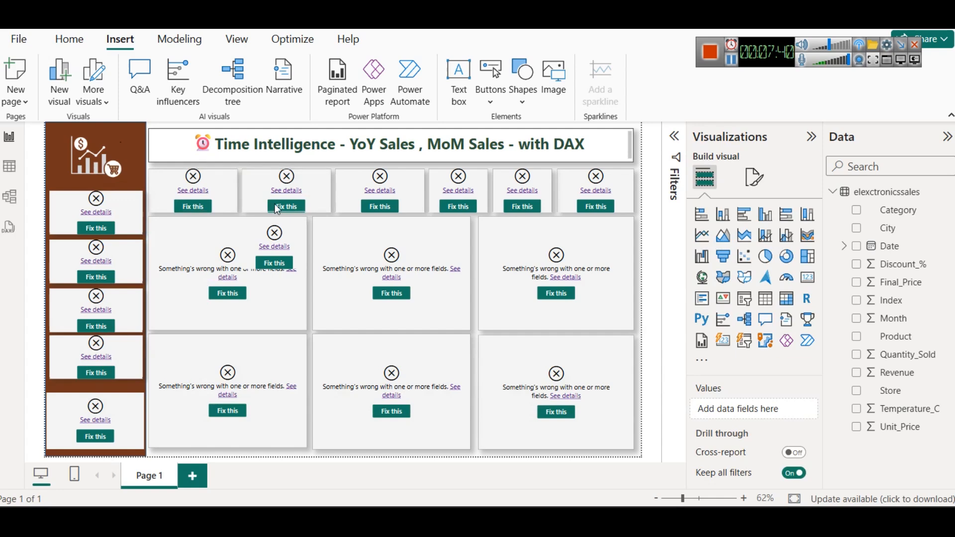
Step: Toggle the title text box's visual border and shadow off and back on
{"action": "left_click", "coordinate": [430, 158]}
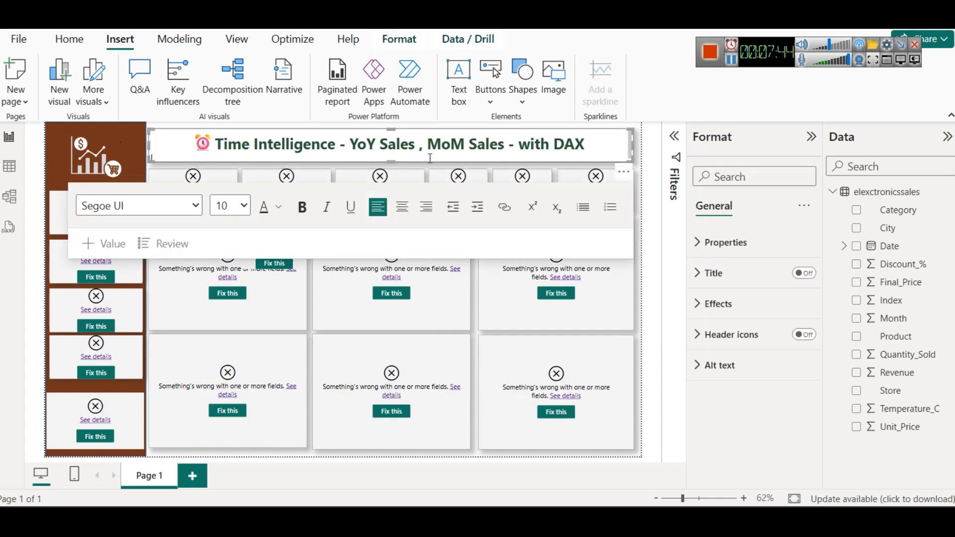
{"action": "left_click", "coordinate": [750, 312]}
{"action": "scroll", "coordinate": [778, 408], "scroll_direction": "down", "scroll_amount": 3}
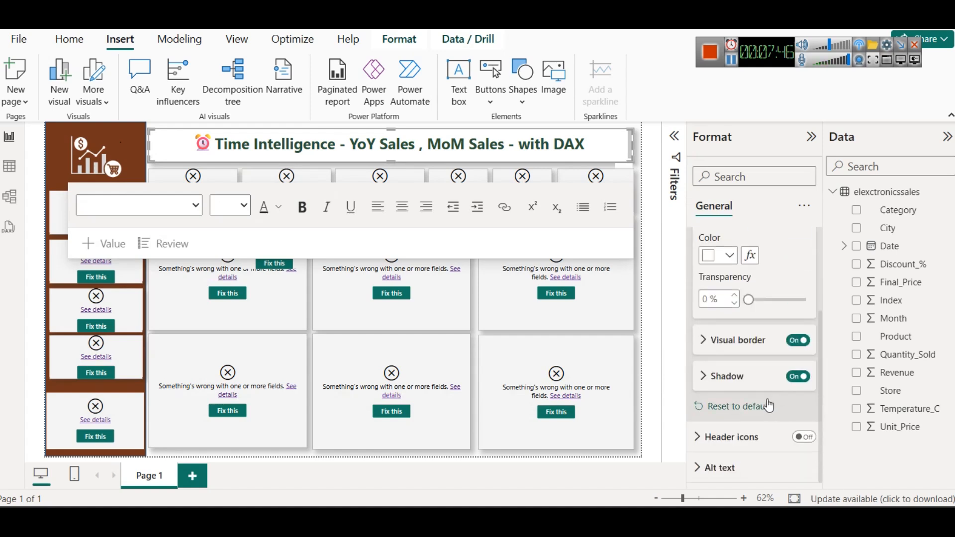
{"action": "left_click", "coordinate": [791, 341]}
{"action": "left_click", "coordinate": [791, 341]}
{"action": "left_click", "coordinate": [792, 377]}
{"action": "left_click", "coordinate": [792, 376]}
{"action": "left_click", "coordinate": [642, 168]}
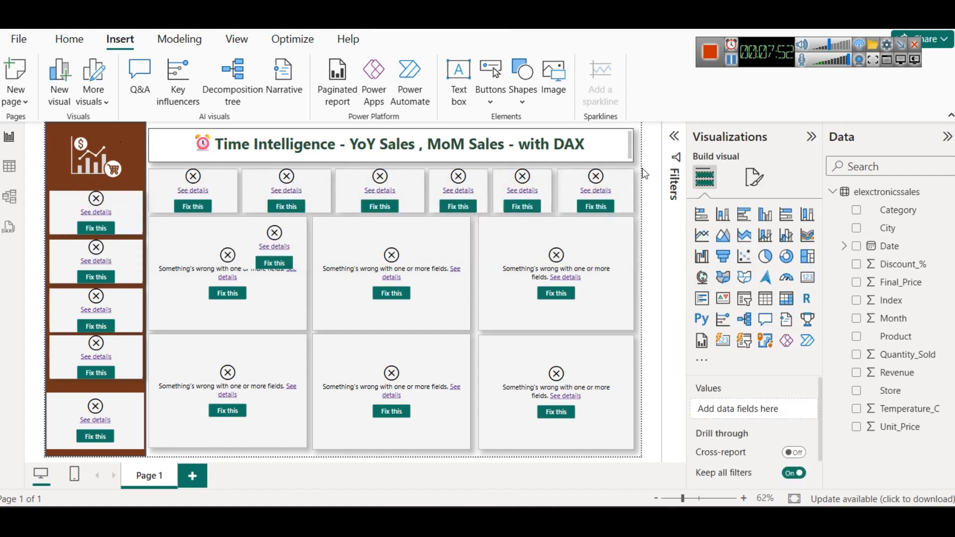
Step: Delete the Total Sales card and the six broken chart visuals from the page together, with the table's field list collapsed
{"action": "left_click", "coordinate": [170, 180]}
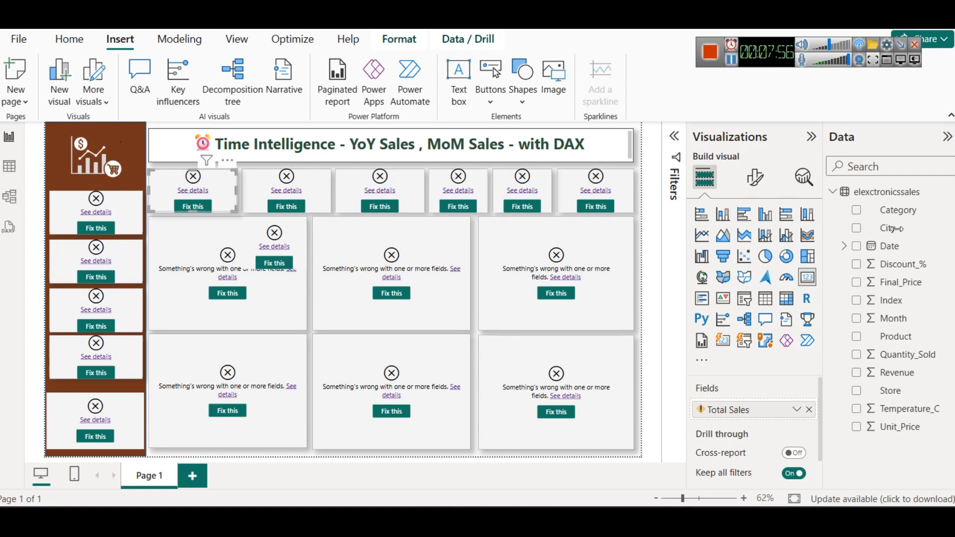
{"action": "left_click", "coordinate": [832, 193]}
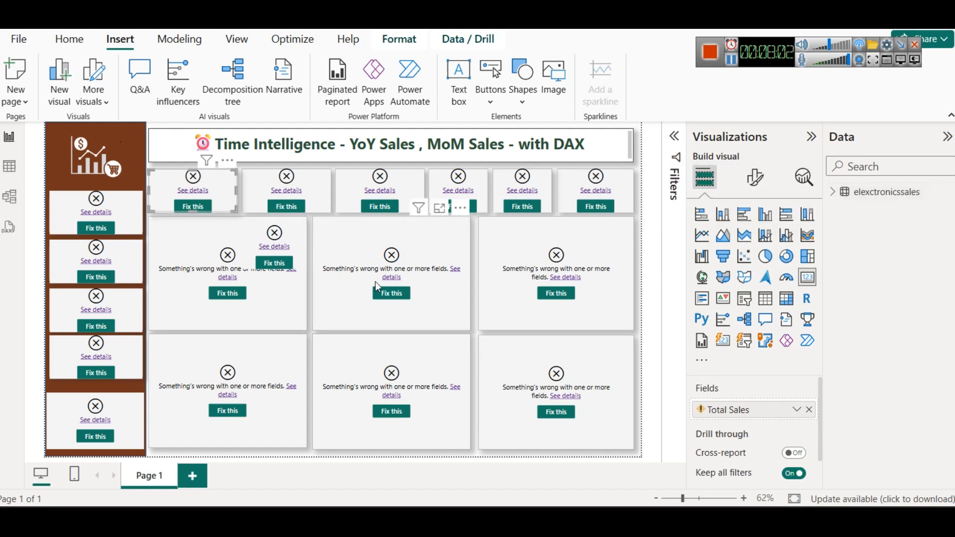
{"action": "left_click", "coordinate": [561, 239], "text": "ctrl"}
{"action": "left_click", "coordinate": [497, 376], "text": "ctrl"}
{"action": "left_click", "coordinate": [398, 362], "text": "ctrl"}
{"action": "left_click", "coordinate": [266, 350], "text": "ctrl"}
{"action": "left_click", "coordinate": [384, 242], "text": "ctrl"}
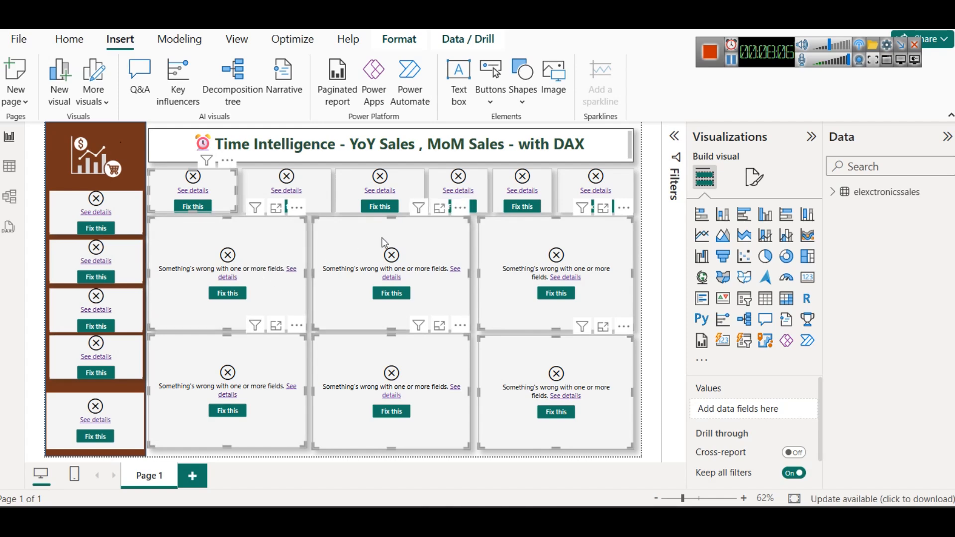
{"action": "key", "text": "Delete"}
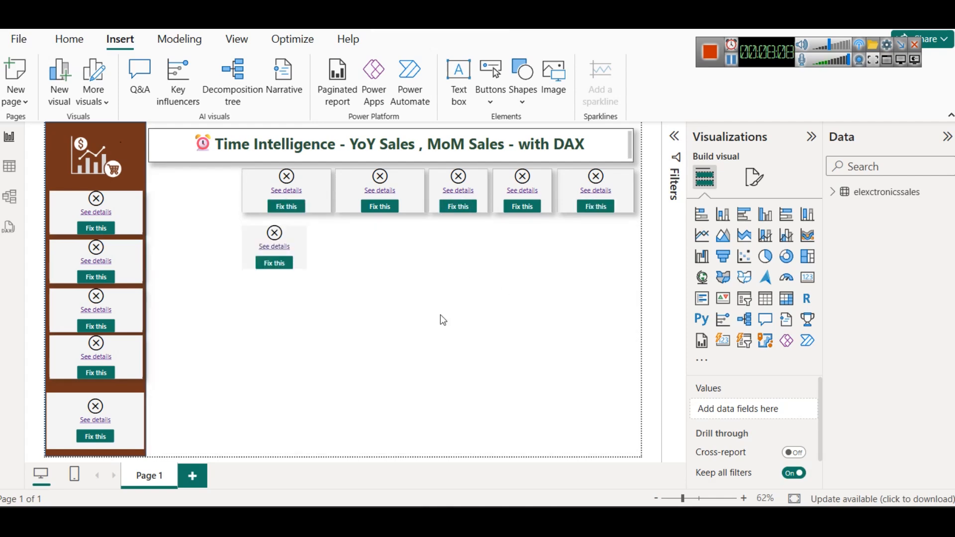
Step: Delete the six remaining broken visuals below the dashboard title together
{"action": "left_click_drag", "start_coordinate": [203, 174], "coordinate": [642, 299]}
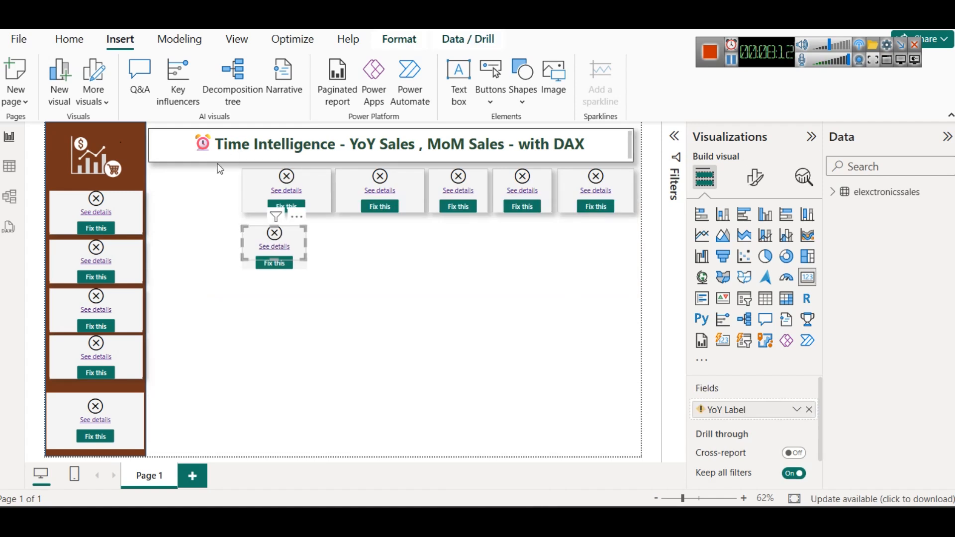
{"action": "left_click_drag", "start_coordinate": [218, 166], "coordinate": [637, 315]}
{"action": "key", "text": "Delete"}
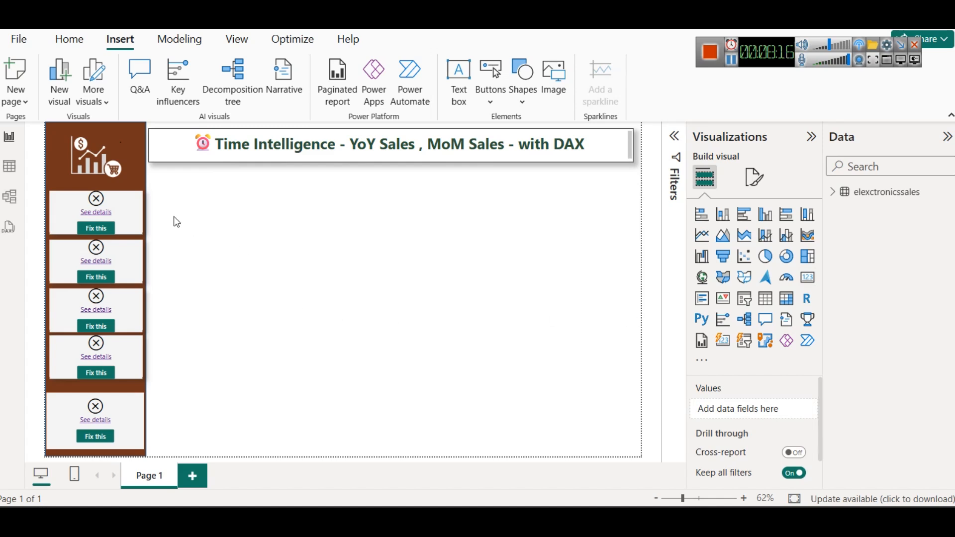
Step: Delete the broken topmost sidebar slicer and place a copy of the Category slicer in its spot beneath the logo
{"action": "left_click", "coordinate": [133, 205]}
{"action": "key", "text": "Delete"}
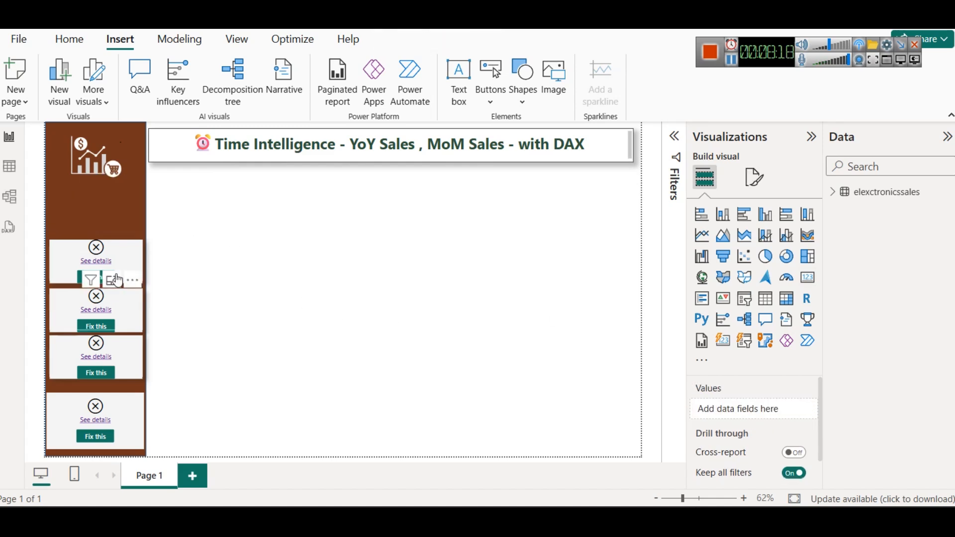
{"action": "left_click", "coordinate": [113, 280]}
{"action": "left_click", "coordinate": [87, 152]}
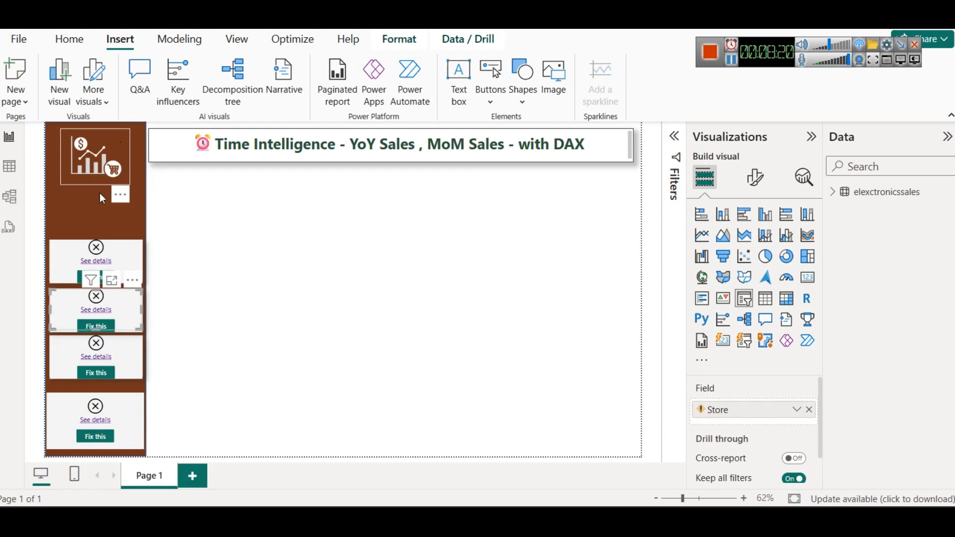
{"action": "left_click", "coordinate": [111, 280]}
{"action": "left_click", "coordinate": [111, 153]}
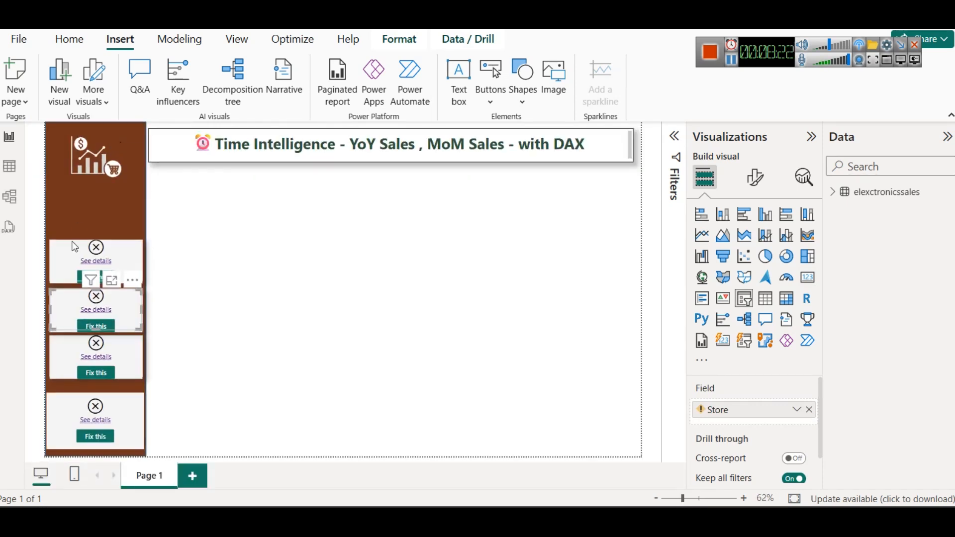
{"action": "left_click", "coordinate": [71, 214]}
{"action": "left_click", "coordinate": [190, 228]}
{"action": "left_click_drag", "start_coordinate": [66, 255], "coordinate": [64, 198]}
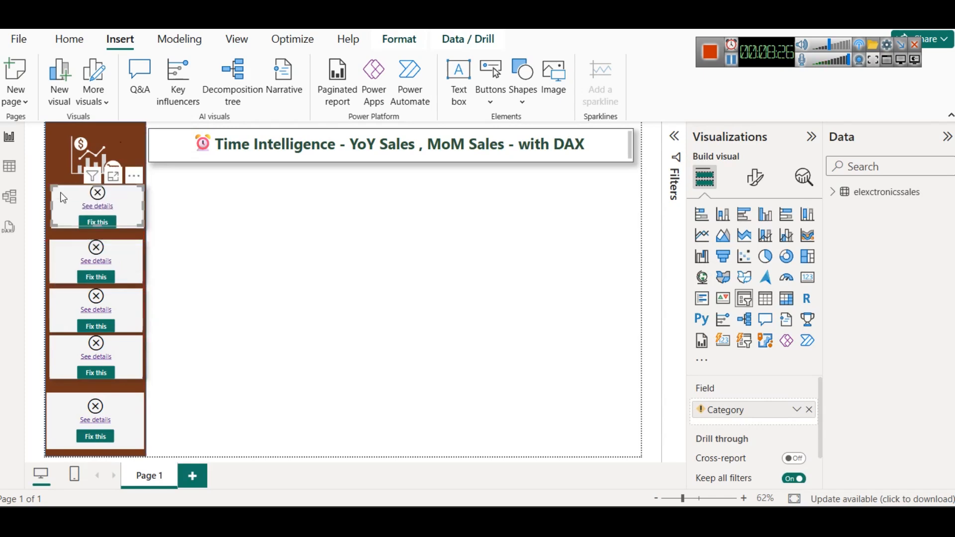
{"action": "left_click", "coordinate": [237, 245]}
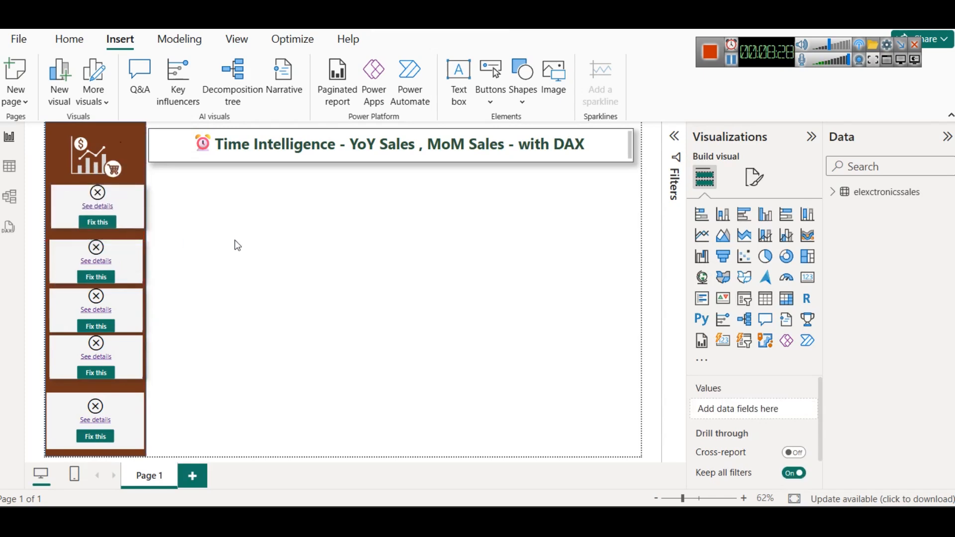
Step: Rebind the top slicer to the imported table's Category field and the second slicer to Product
{"action": "left_click", "coordinate": [63, 195]}
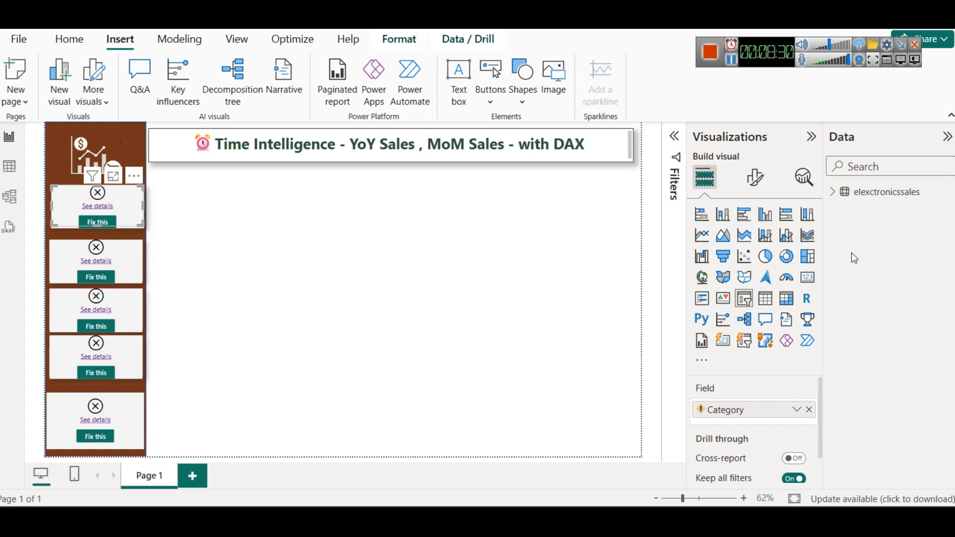
{"action": "left_click", "coordinate": [835, 191]}
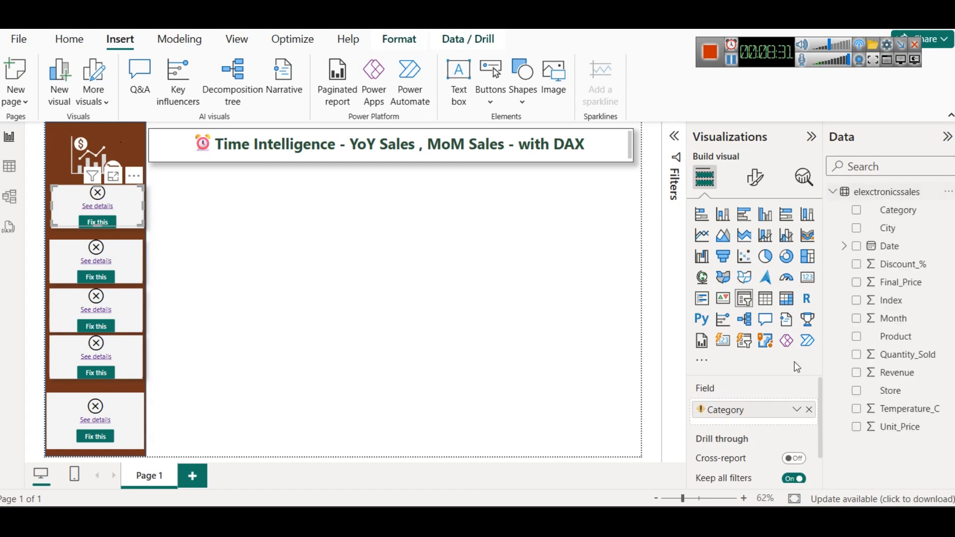
{"action": "left_click", "coordinate": [809, 410]}
{"action": "left_click_drag", "start_coordinate": [897, 210], "coordinate": [751, 409]}
{"action": "left_click", "coordinate": [58, 255]}
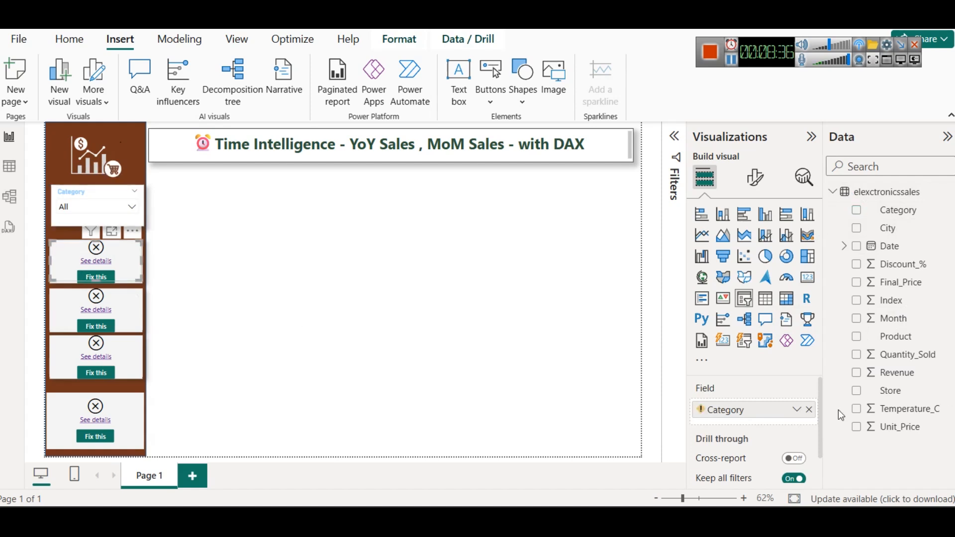
{"action": "left_click", "coordinate": [807, 411]}
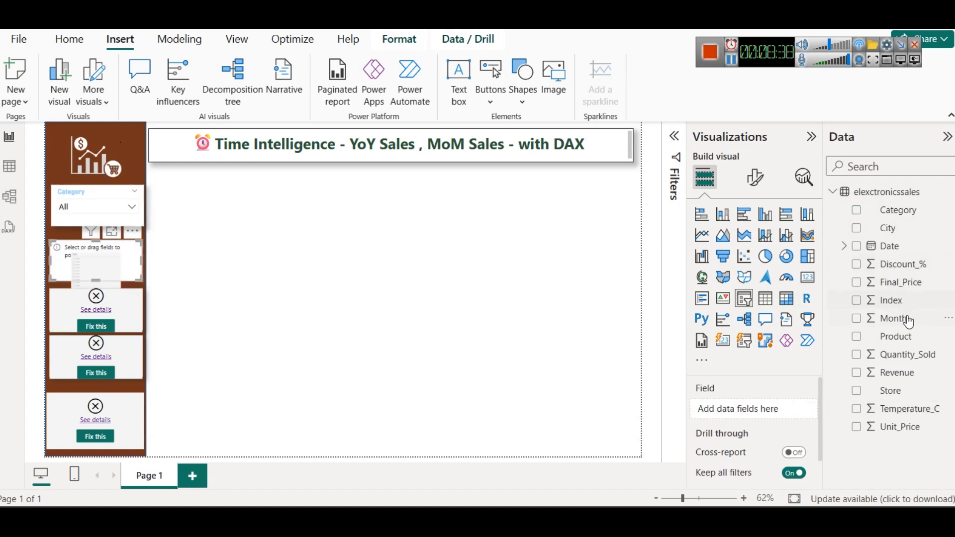
{"action": "left_click_drag", "start_coordinate": [910, 344], "coordinate": [784, 408]}
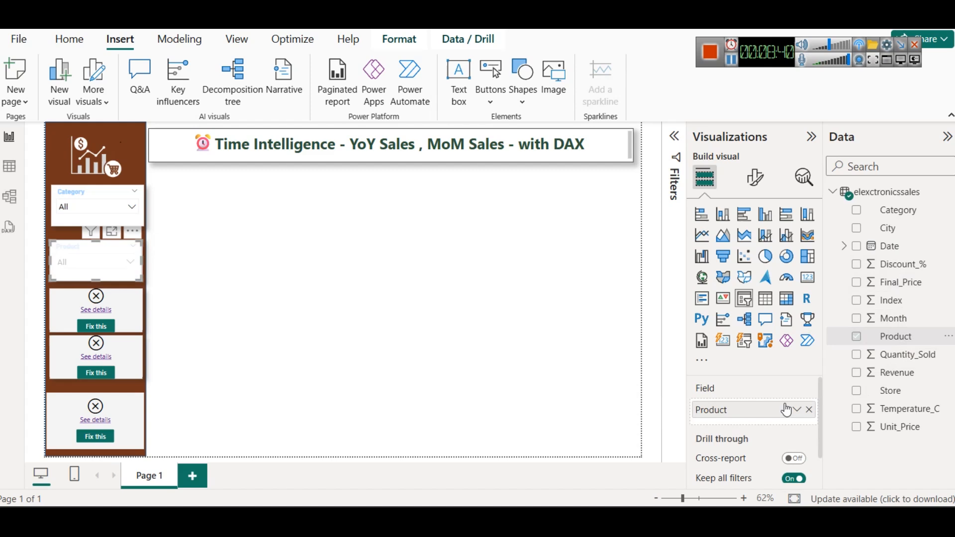
Step: Replace the broken fields in the third and fourth slicers with Store and Date from the imported table
{"action": "left_click", "coordinate": [50, 301]}
{"action": "left_click", "coordinate": [176, 291]}
{"action": "left_click", "coordinate": [61, 304]}
{"action": "left_click", "coordinate": [809, 410]}
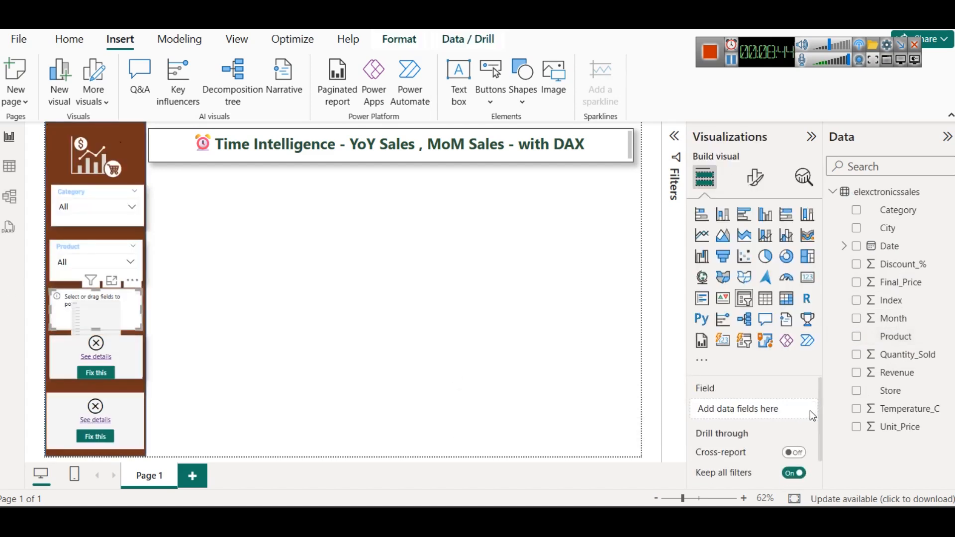
{"action": "left_click_drag", "start_coordinate": [904, 395], "coordinate": [802, 407]}
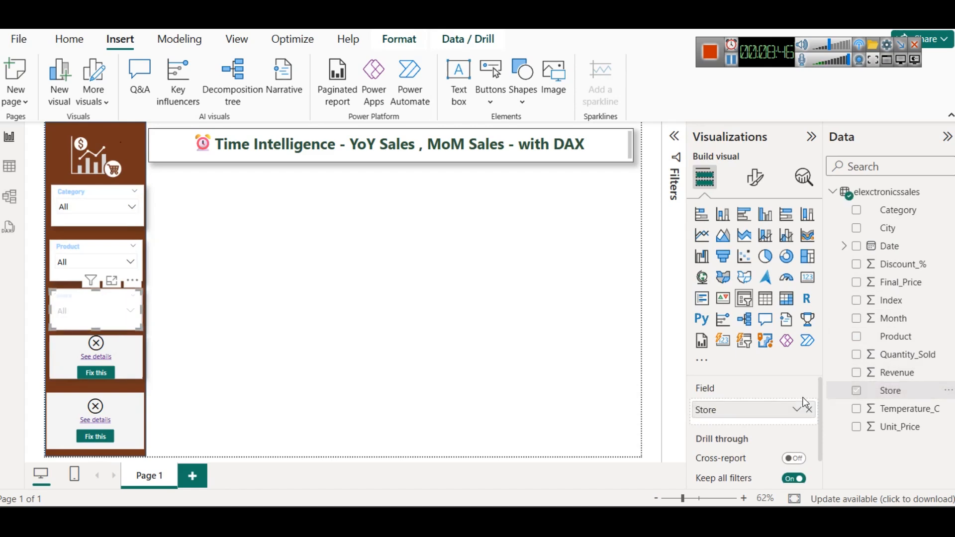
{"action": "left_click", "coordinate": [122, 352]}
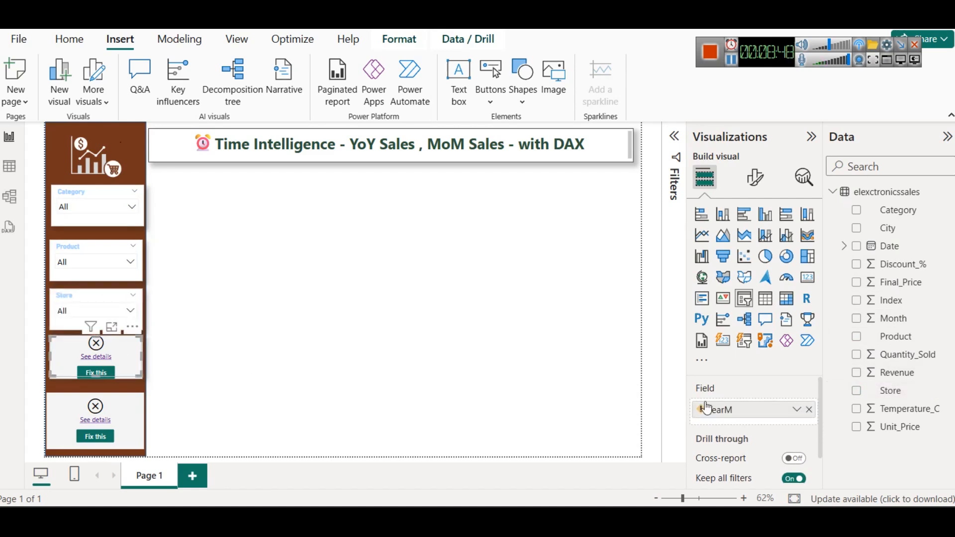
{"action": "left_click", "coordinate": [811, 410]}
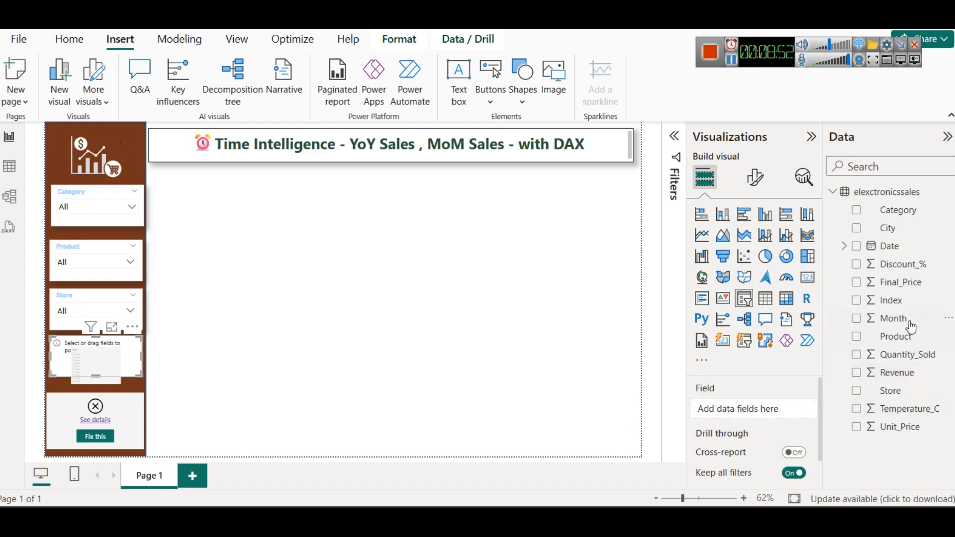
{"action": "left_click_drag", "start_coordinate": [878, 246], "coordinate": [727, 403]}
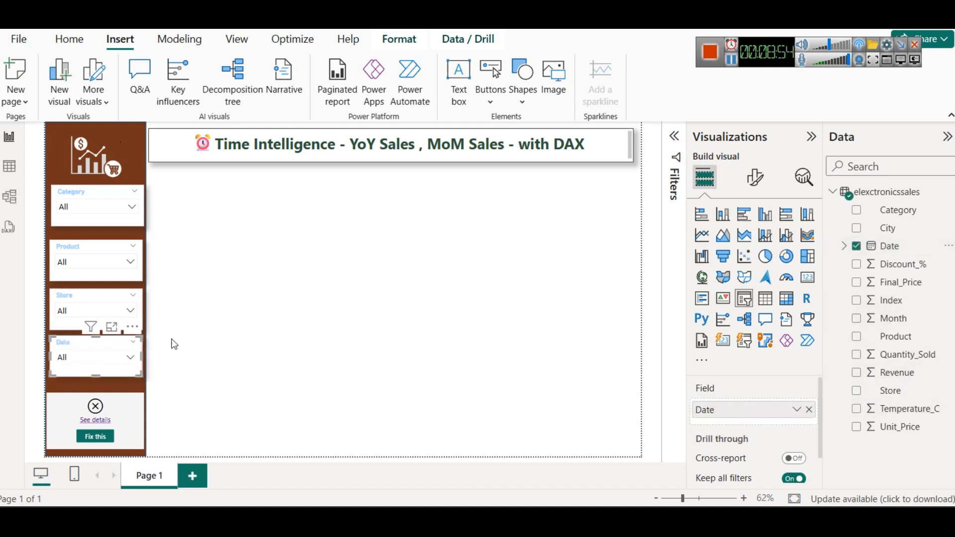
Step: Delete the broken Top N Value slicer from the sidebar and nudge the Category slicer into line with those below
{"action": "left_click", "coordinate": [128, 416]}
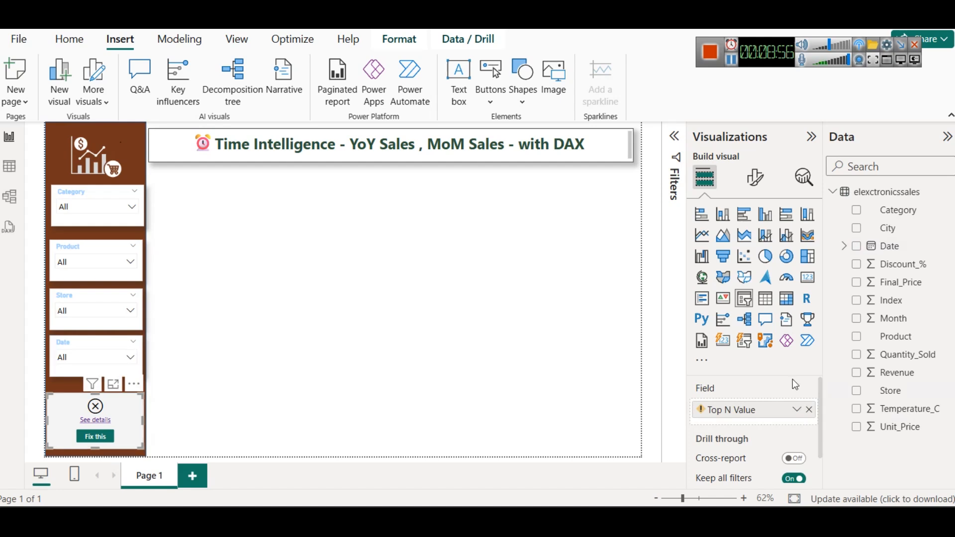
{"action": "left_click", "coordinate": [810, 410]}
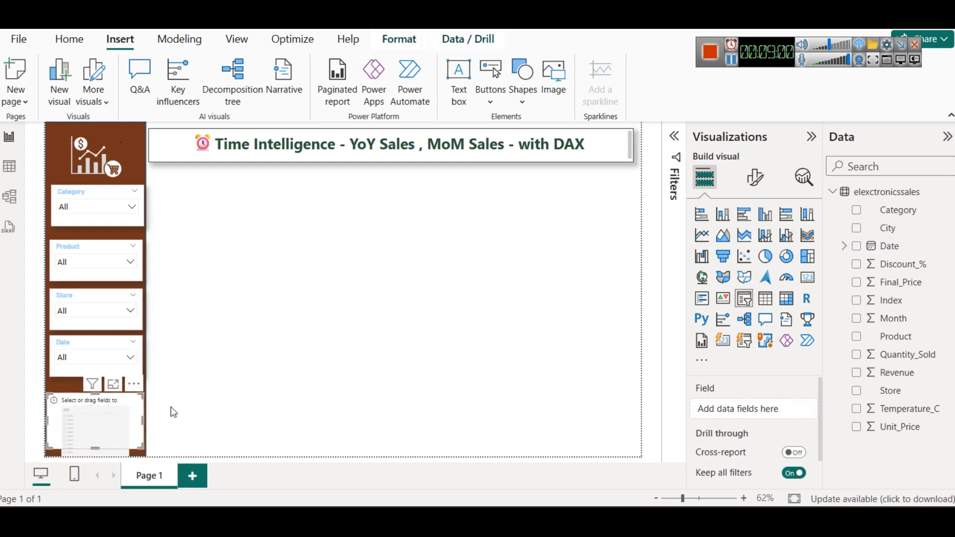
{"action": "key", "text": "Delete"}
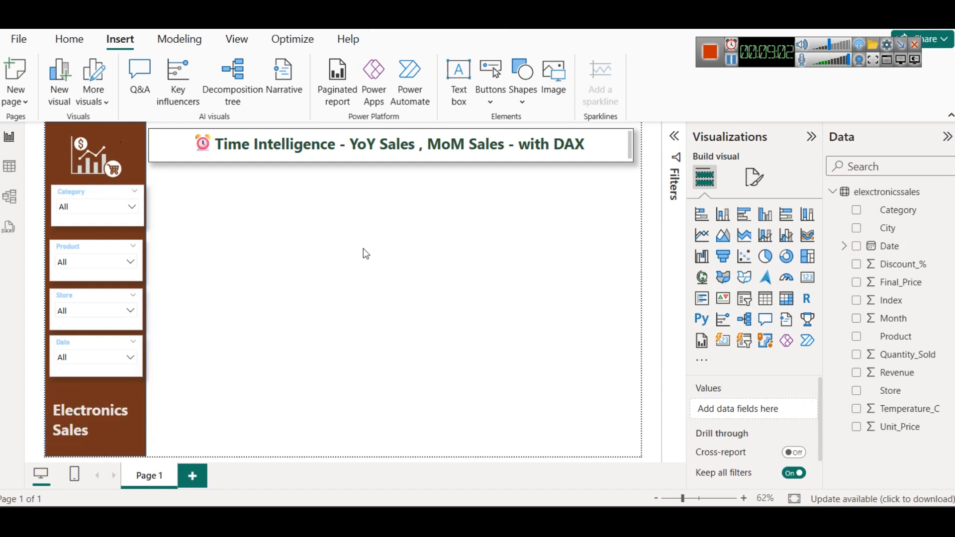
{"action": "left_click", "coordinate": [105, 192]}
{"action": "left_click", "coordinate": [436, 225]}
Step: Expand the Date field in the elexctronicssales field list
{"action": "left_click", "coordinate": [835, 193]}
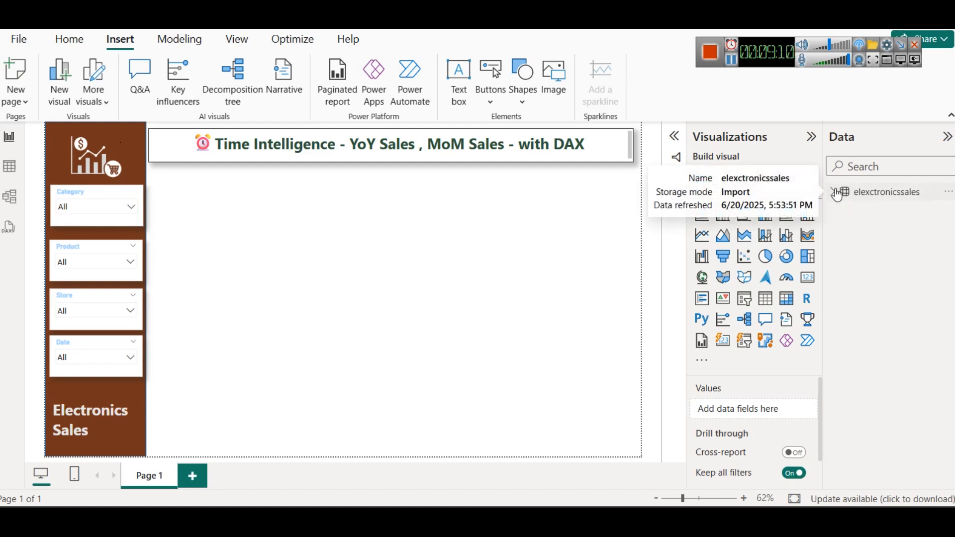
{"action": "left_click", "coordinate": [834, 196]}
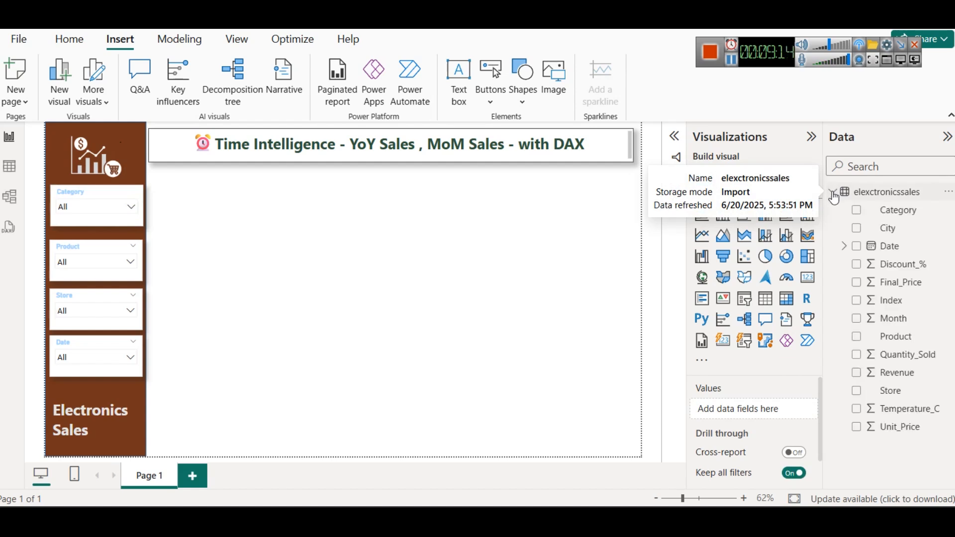
{"action": "left_click", "coordinate": [844, 247]}
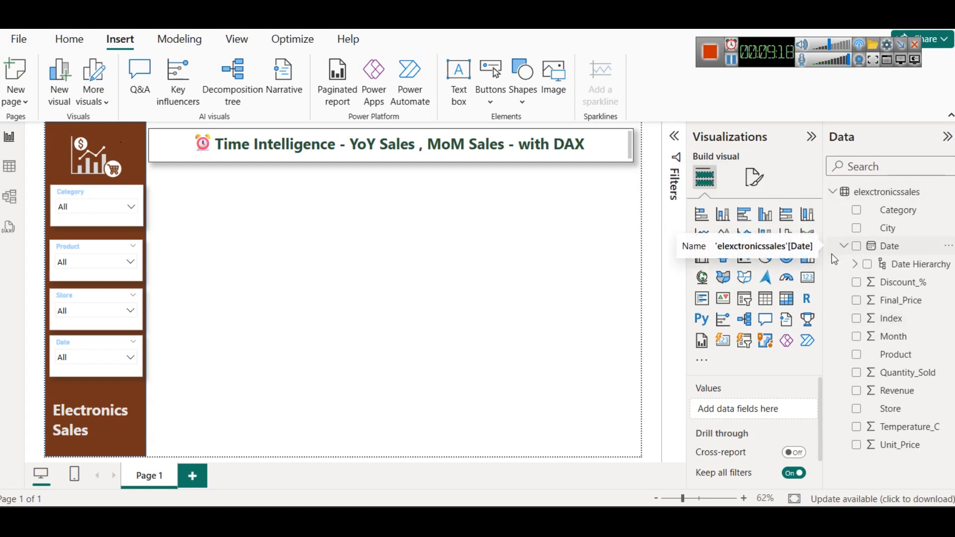
Step: Examine the latest and earliest dates in the table data by sorting the Date column descending and ascending
{"action": "left_click", "coordinate": [16, 180]}
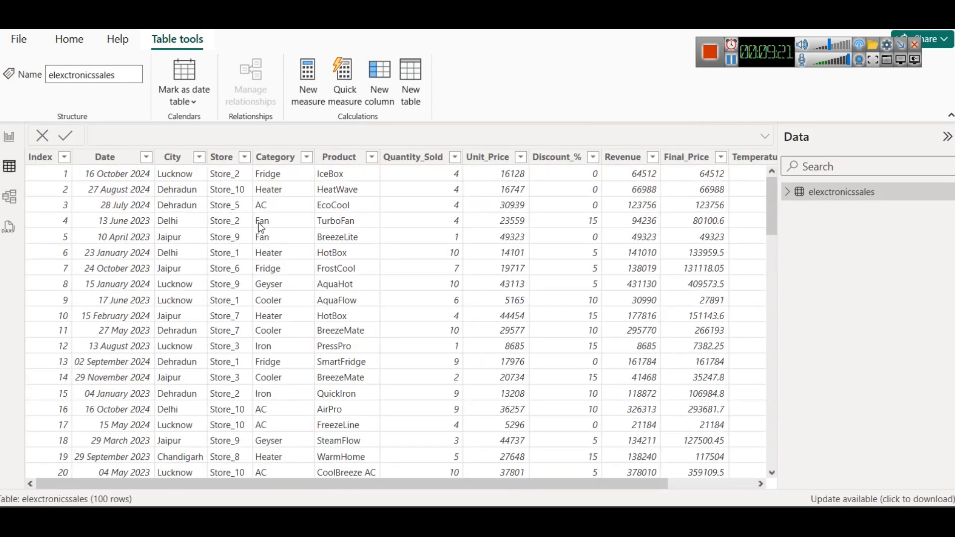
{"action": "left_click", "coordinate": [110, 157]}
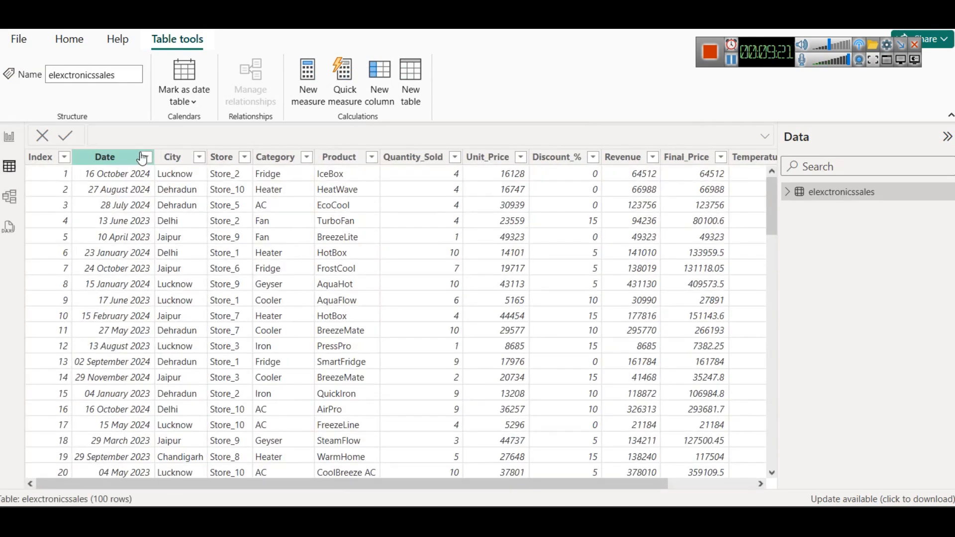
{"action": "left_click", "coordinate": [146, 157]}
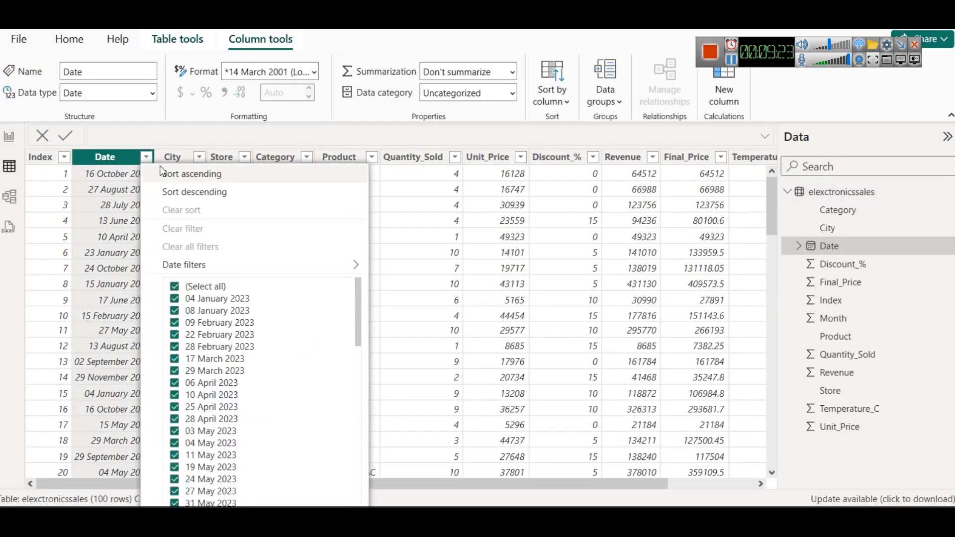
{"action": "left_click", "coordinate": [222, 194]}
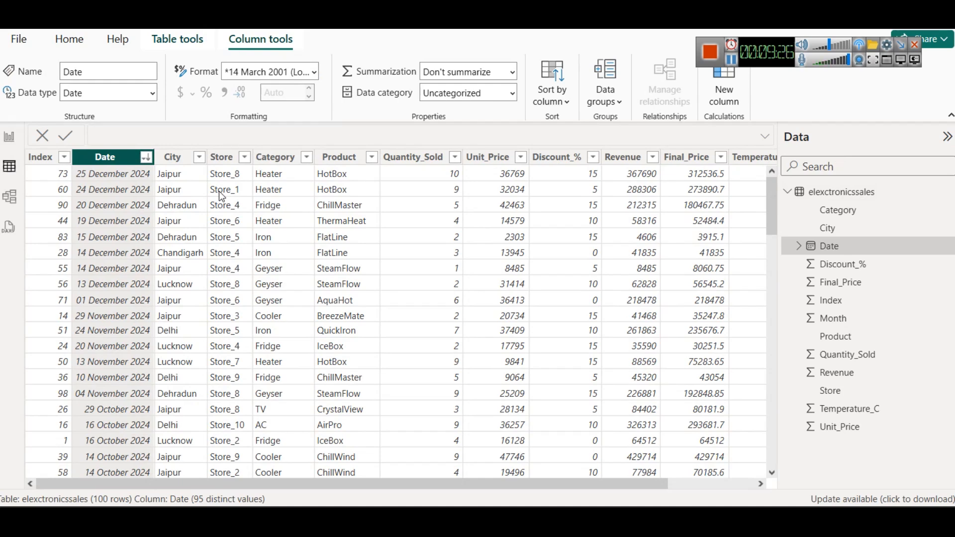
{"action": "left_click", "coordinate": [144, 159]}
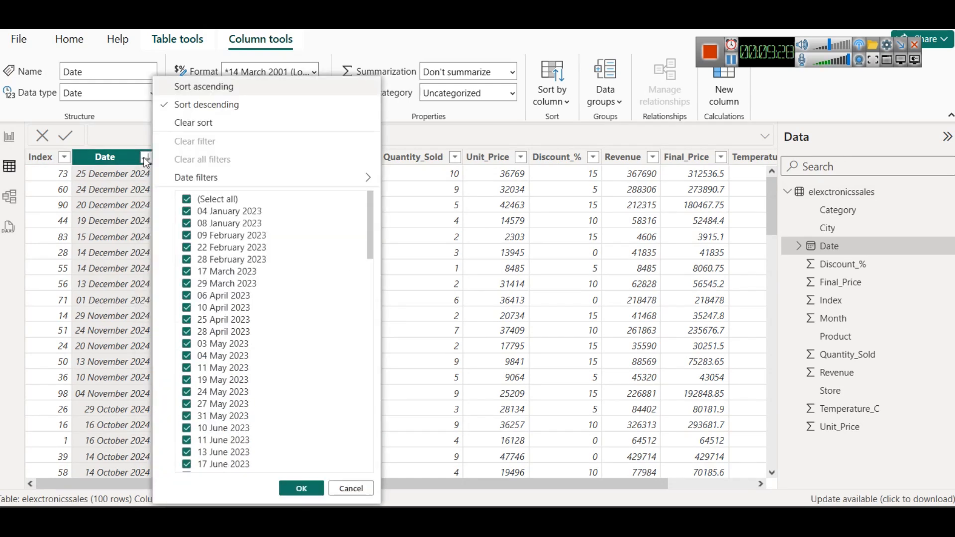
{"action": "left_click", "coordinate": [87, 164]}
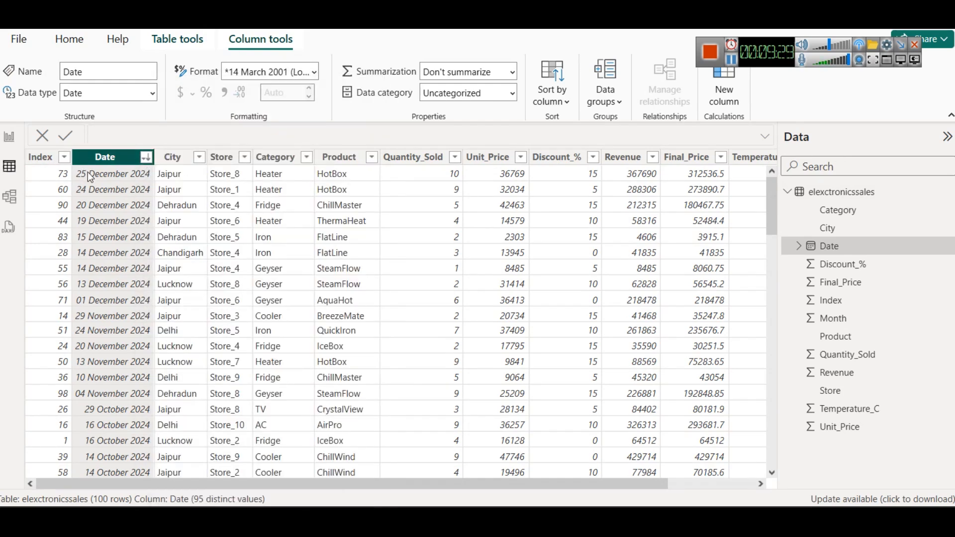
{"action": "left_click", "coordinate": [145, 160]}
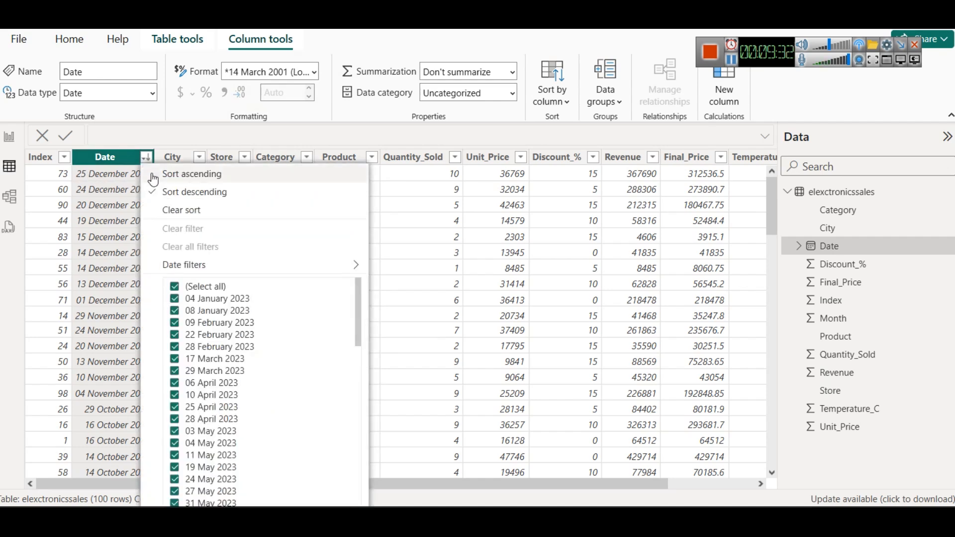
{"action": "left_click", "coordinate": [166, 174]}
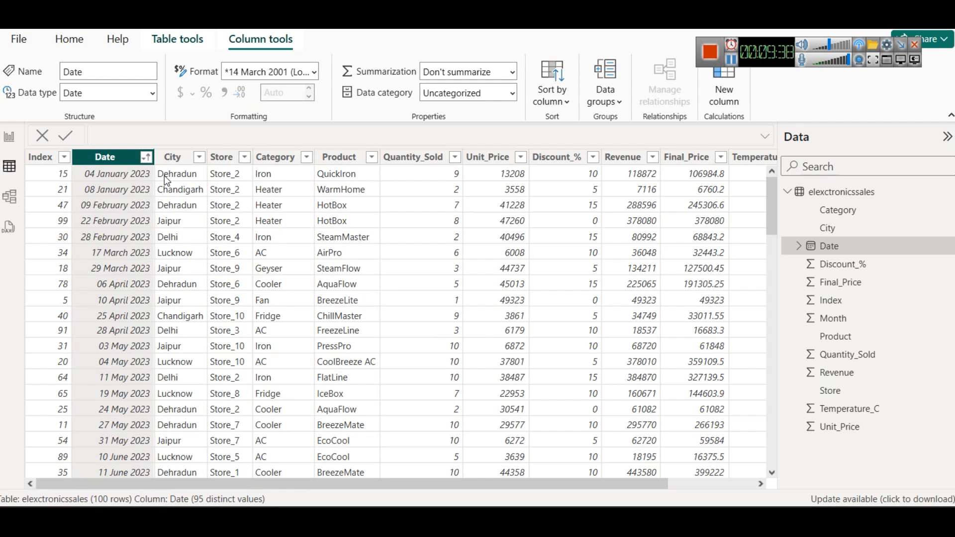
Step: Open a blank Notepad document
{"action": "key", "text": "super+r"}
{"action": "type", "text": "notepad"}
{"action": "key", "text": "Return"}
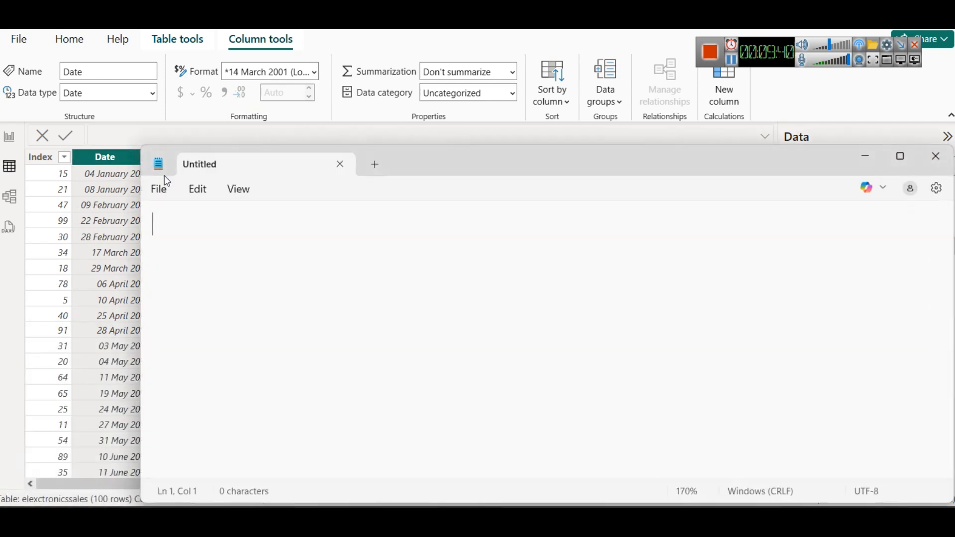
Step: Write the heading "Write down - minimum and max date" in the note and leave a blank line below it
{"action": "type", "text": "Open"}
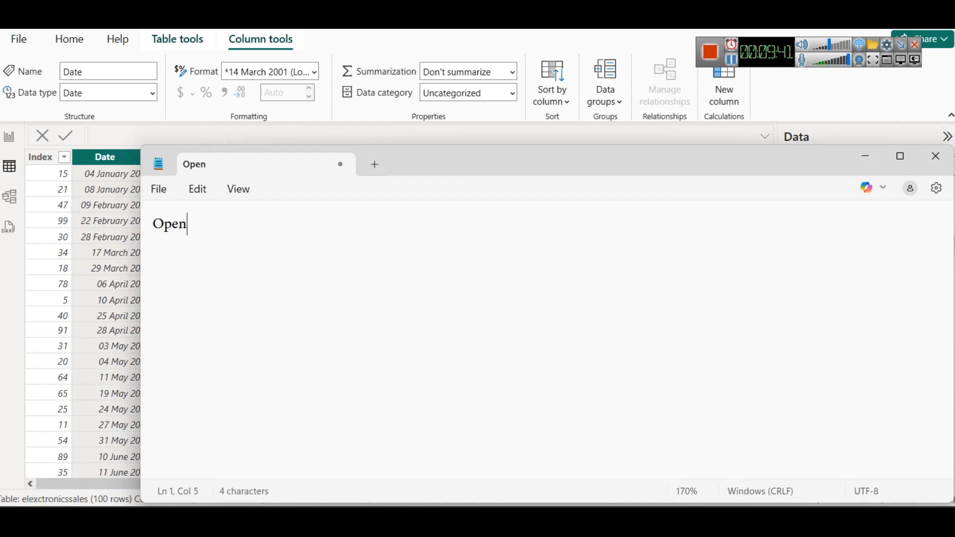
{"action": "key", "text": "ctrl+a"}
{"action": "type", "text": "Writ"}
{"action": "type", "text": "e down "}
{"action": "type", "text": "- mini"}
{"action": "type", "text": "mum and "}
{"action": "type", "text": "max dat"}
{"action": "type", "text": "t"}
{"action": "key", "text": "BackSpace"}
{"action": "type", "text": "e"}
{"action": "key", "text": "Return"}
{"action": "key", "text": "Return"}
{"action": "scroll", "coordinate": [467, 314], "scroll_direction": "up", "scroll_amount": 4}
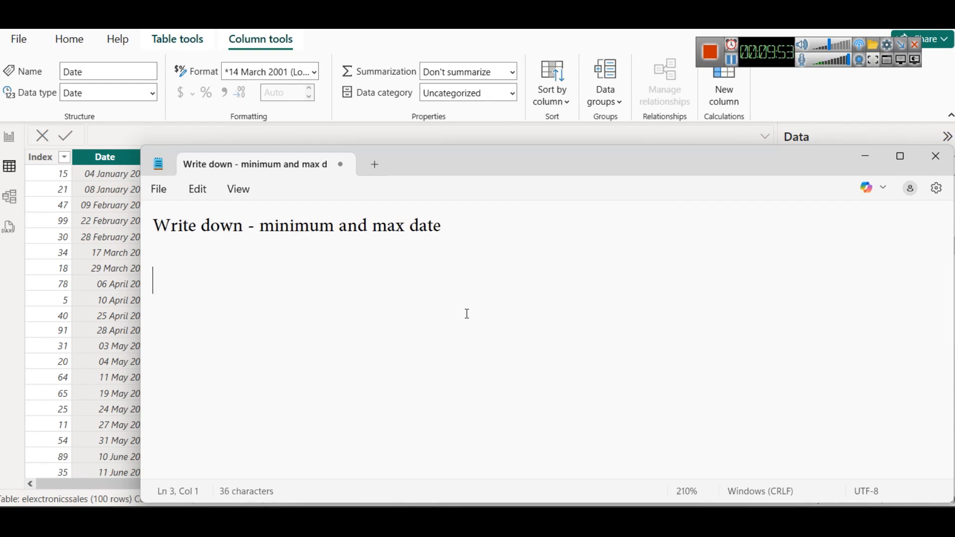
{"action": "scroll", "coordinate": [467, 314], "scroll_direction": "up", "scroll_amount": 2}
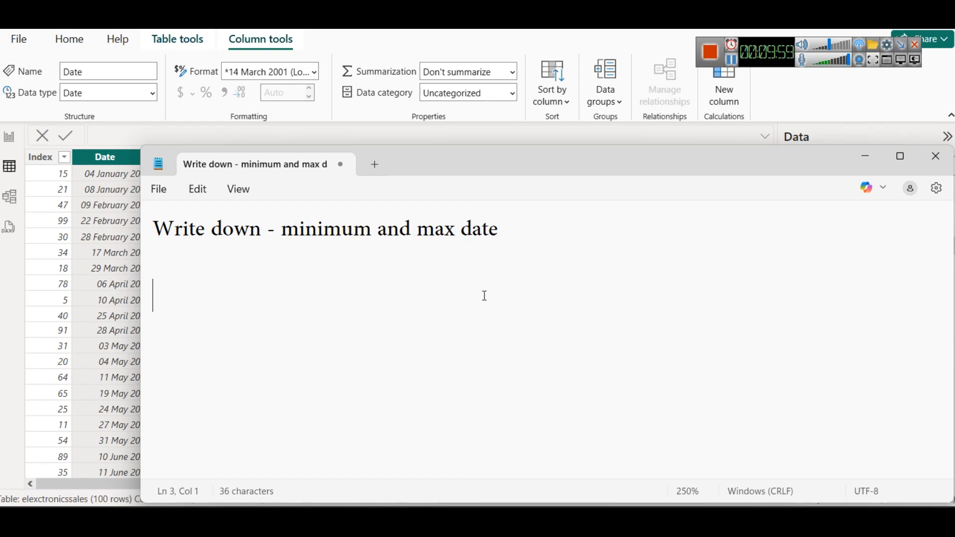
Step: Record the minimum date "04 Jan 2023" and the maximum date "24 Dec 2024" on separate lines under the note's heading
{"action": "left_click_drag", "start_coordinate": [421, 166], "coordinate": [482, 153]}
{"action": "key", "text": "BackSpace"}
{"action": "type", "text": "04 "}
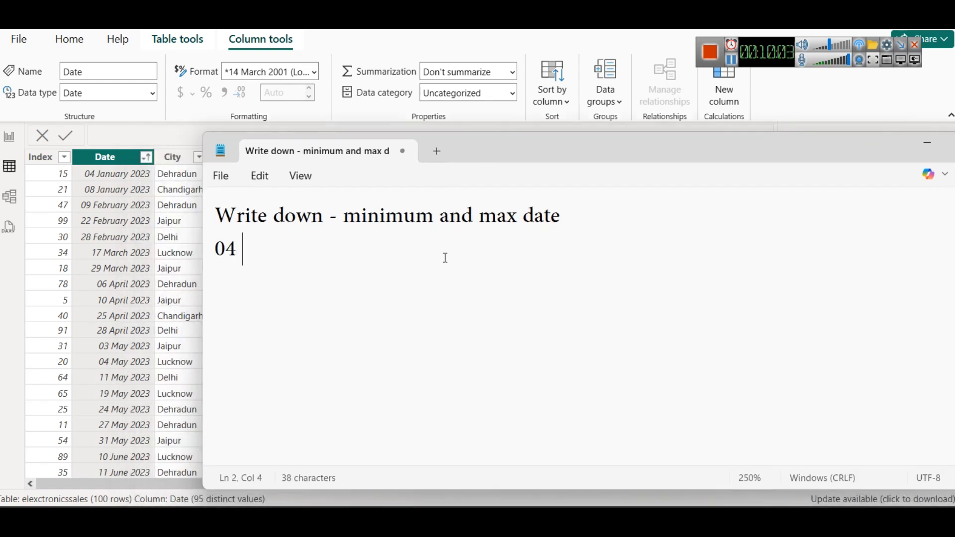
{"action": "type", "text": "Jan 2023"}
{"action": "key", "text": "Return"}
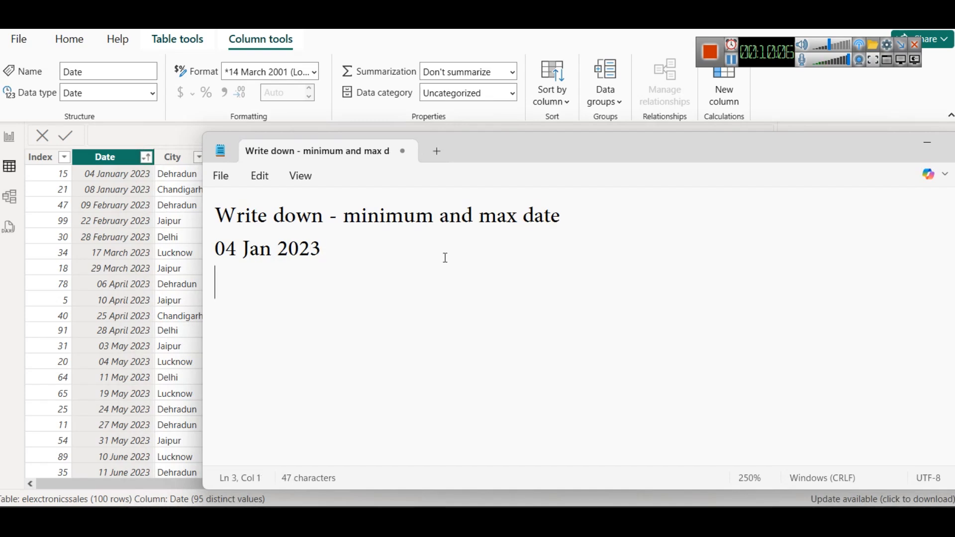
{"action": "type", "text": "24 Dec 2"}
{"action": "type", "text": "4"}
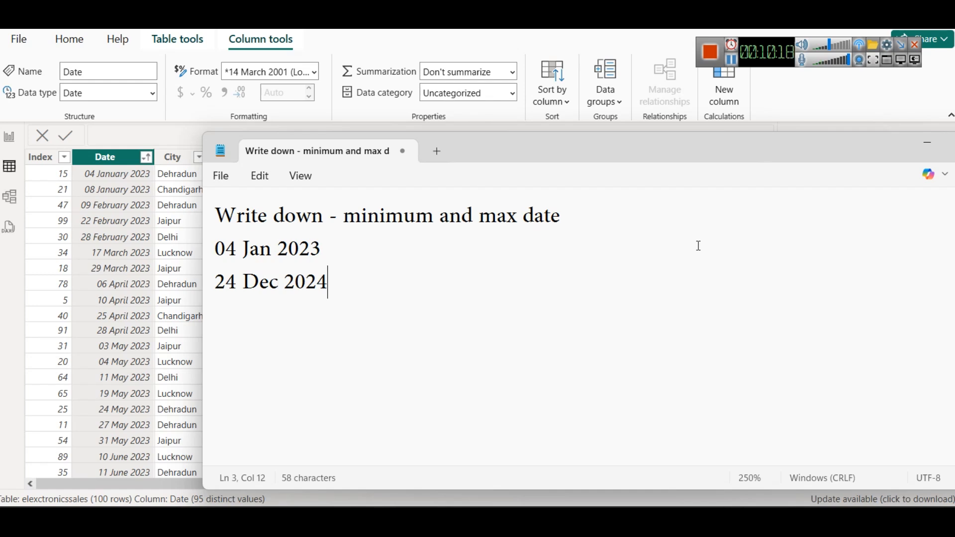
{"action": "left_click", "coordinate": [733, 61]}
{"action": "left_click", "coordinate": [526, 298]}
{"action": "key", "text": "Return"}
{"action": "key", "text": "Return"}
{"action": "type", "text": "MIN , MAX"}
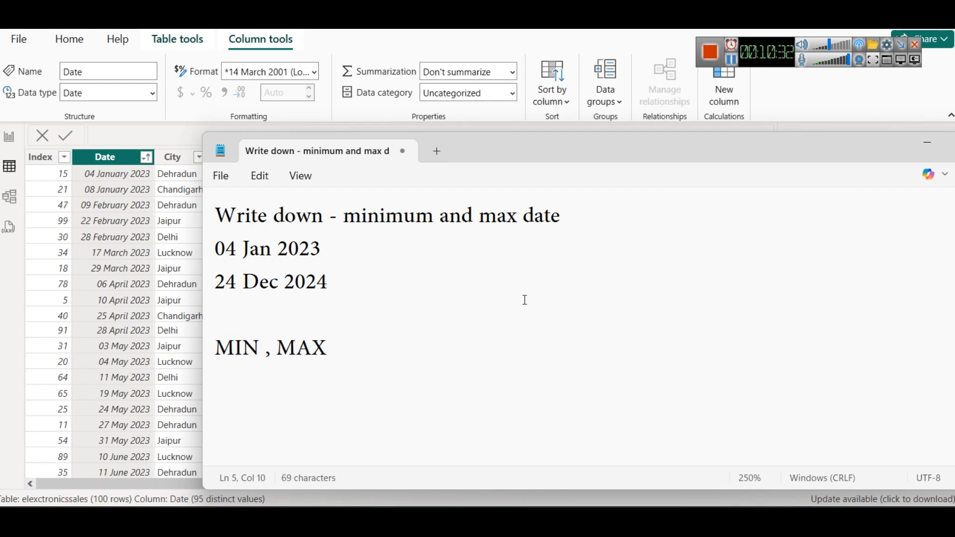
{"action": "key", "text": "ctrl+z"}
{"action": "key", "text": "Return"}
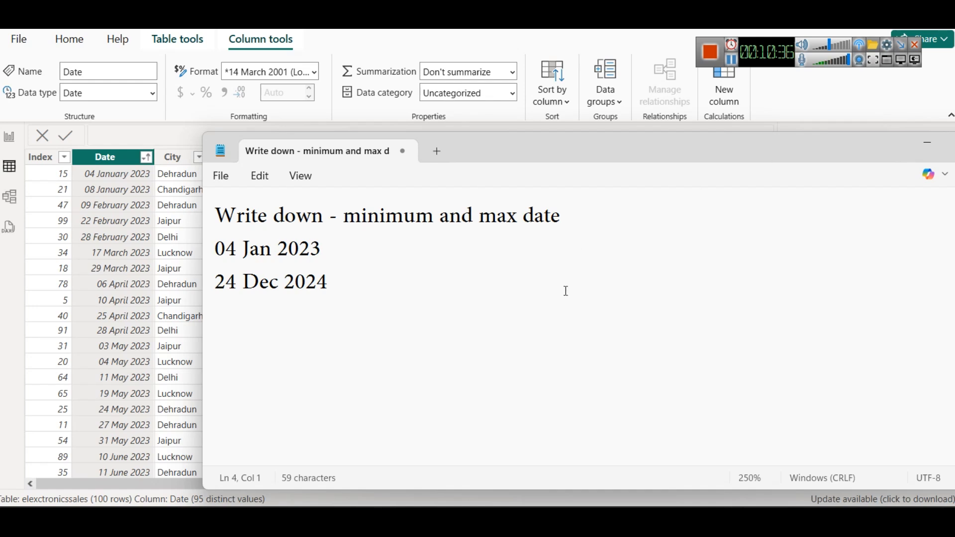
{"action": "key", "text": "BackSpace"}
Step: Add a dashed separator line below the dates, followed by the line "Go to modeling and create a new table"
{"action": "key", "text": "Return"}
{"action": "type", "text": "------------------------"}
{"action": "key", "text": "Return"}
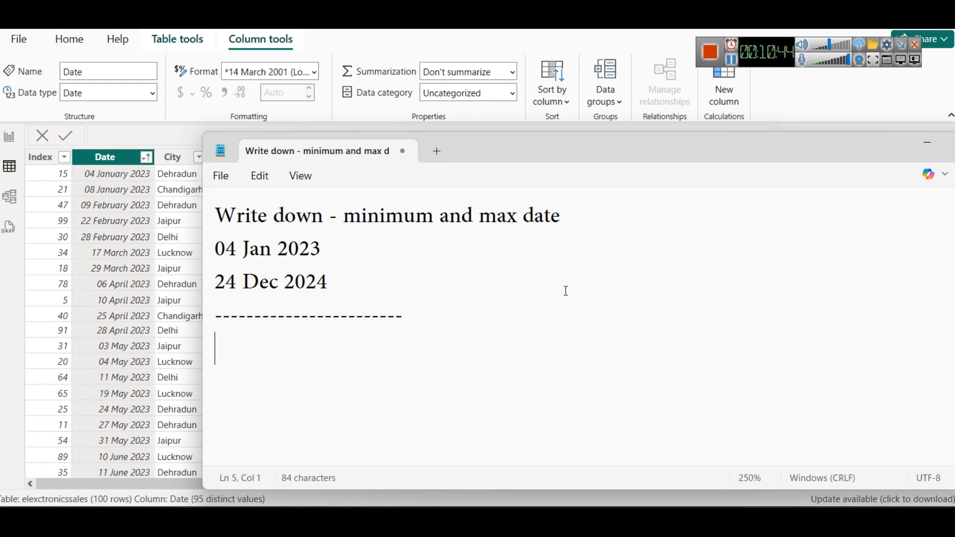
{"action": "type", "text": "Go to "}
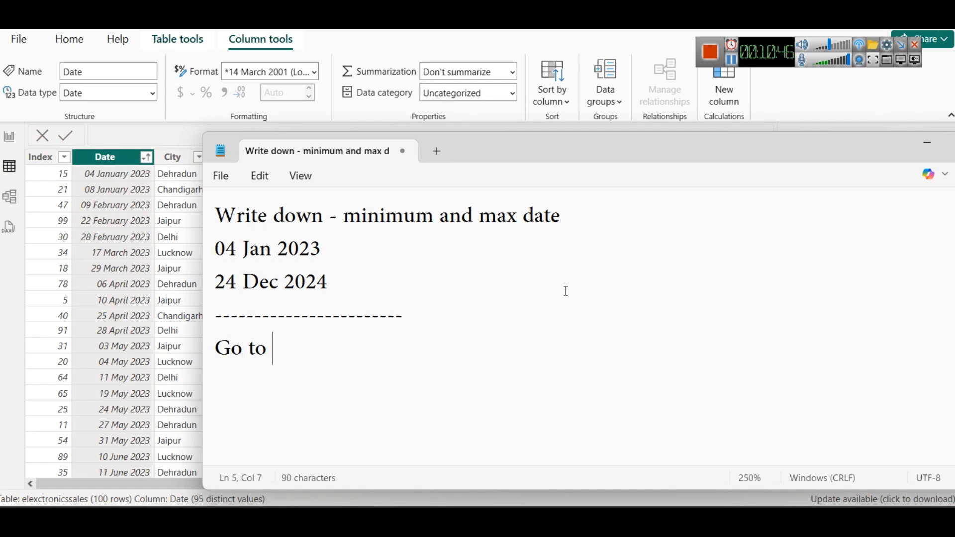
{"action": "type", "text": "modeling and "}
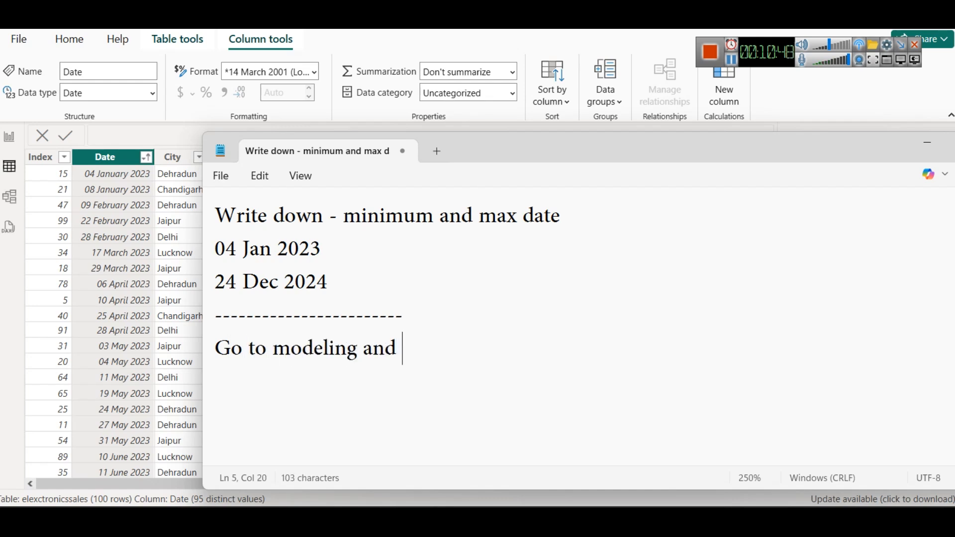
{"action": "type", "text": "create a new "}
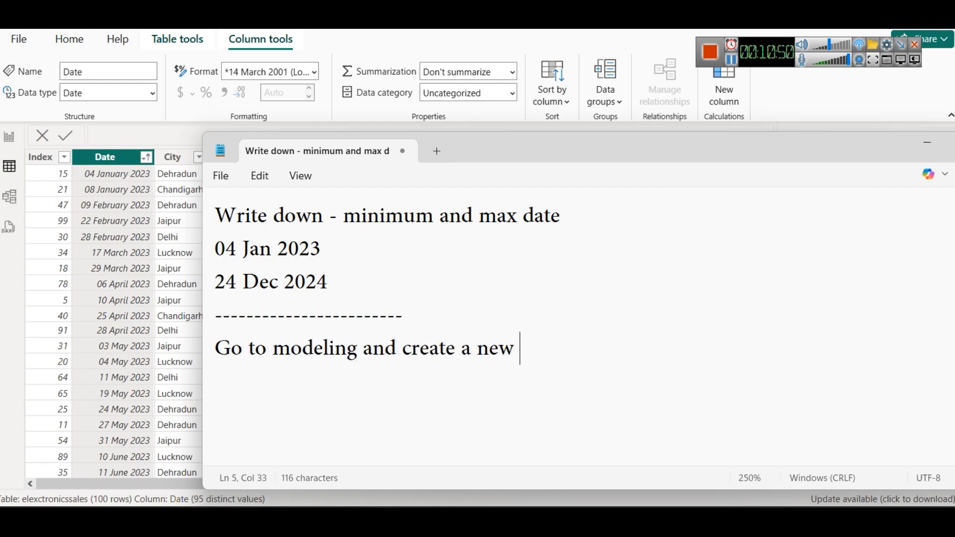
{"action": "type", "text": "table"}
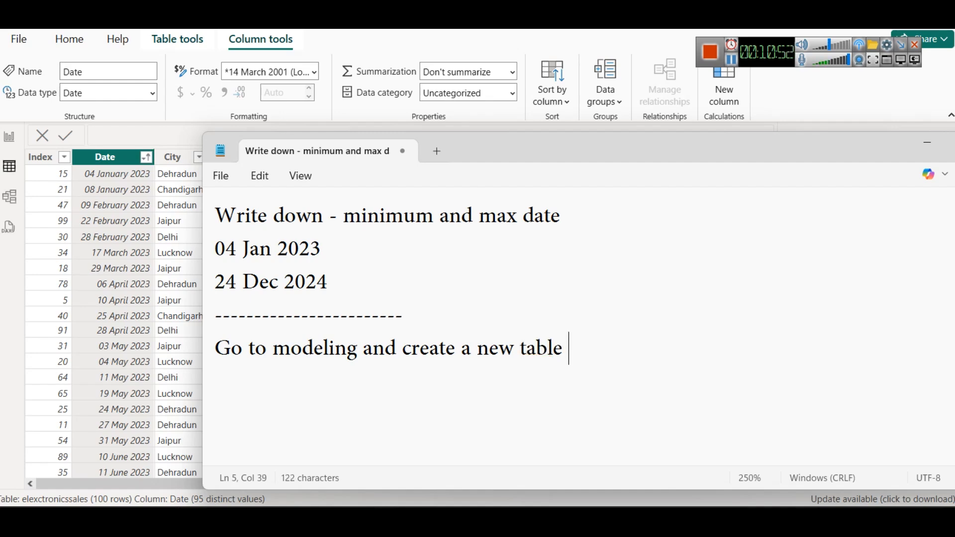
Step: Switch to Power BI's report view and start a new calculated table named DateTable with the CALENDAR function
{"action": "left_click", "coordinate": [9, 139]}
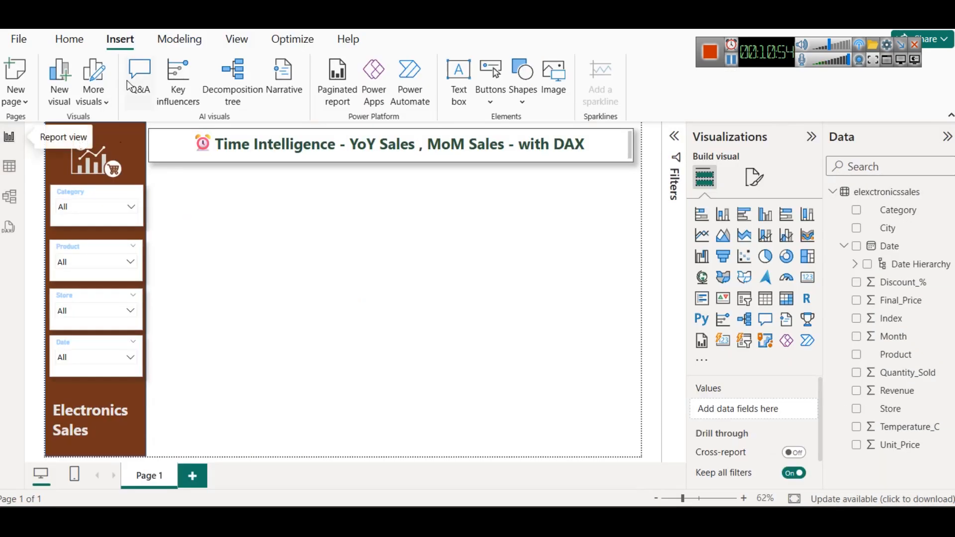
{"action": "left_click", "coordinate": [184, 41]}
{"action": "left_click", "coordinate": [186, 92]}
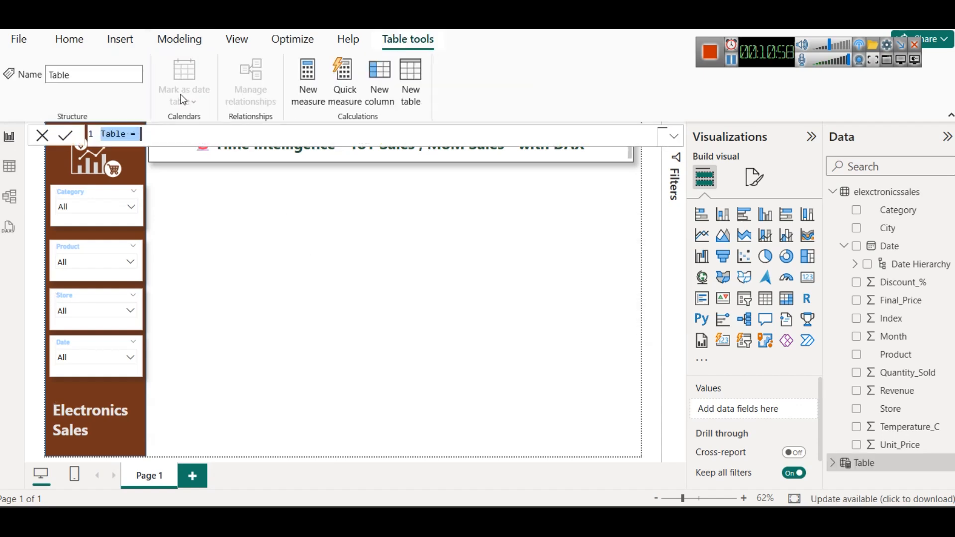
{"action": "double_click", "coordinate": [122, 134]}
{"action": "type", "text": "Date"}
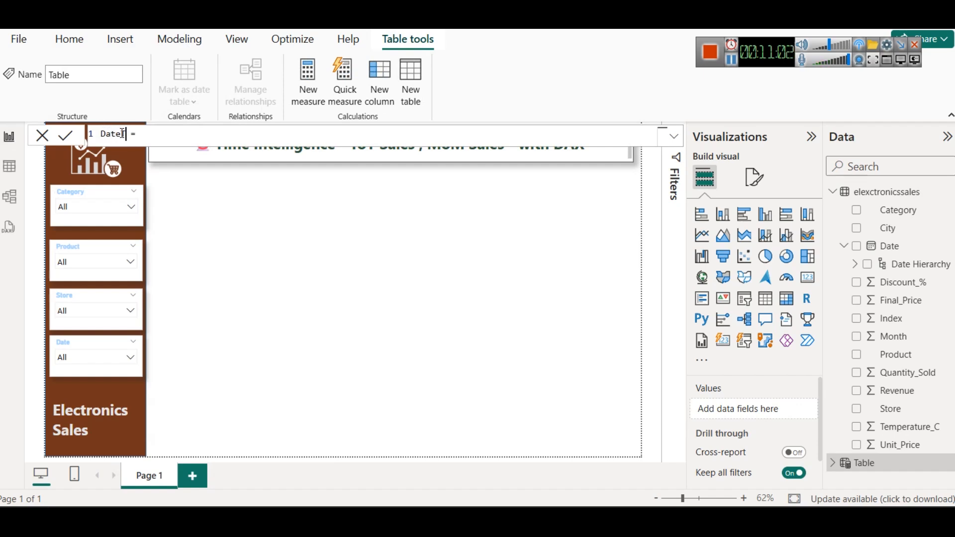
{"action": "key", "text": "BackSpace"}
{"action": "type", "text": "eTable"}
{"action": "left_click", "coordinate": [160, 136]}
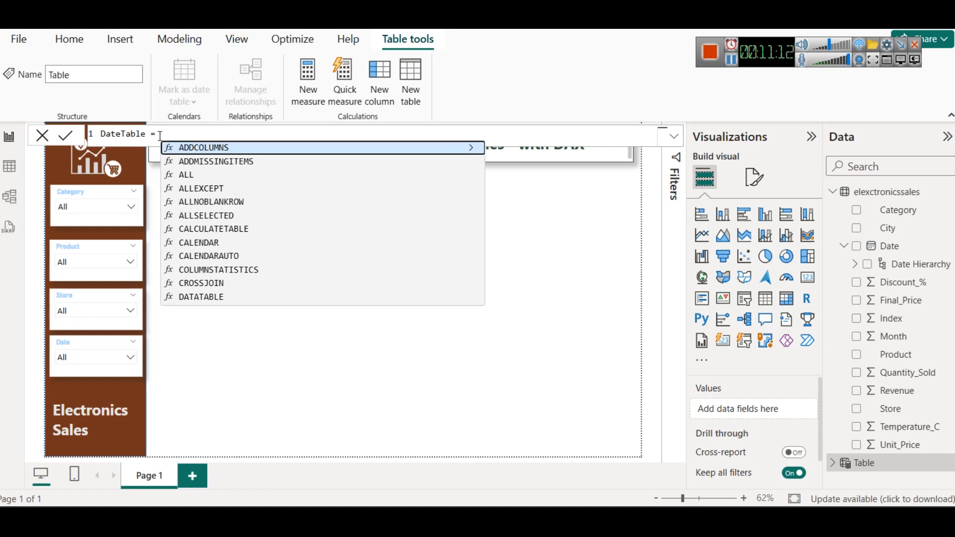
{"action": "type", "text": "CA"}
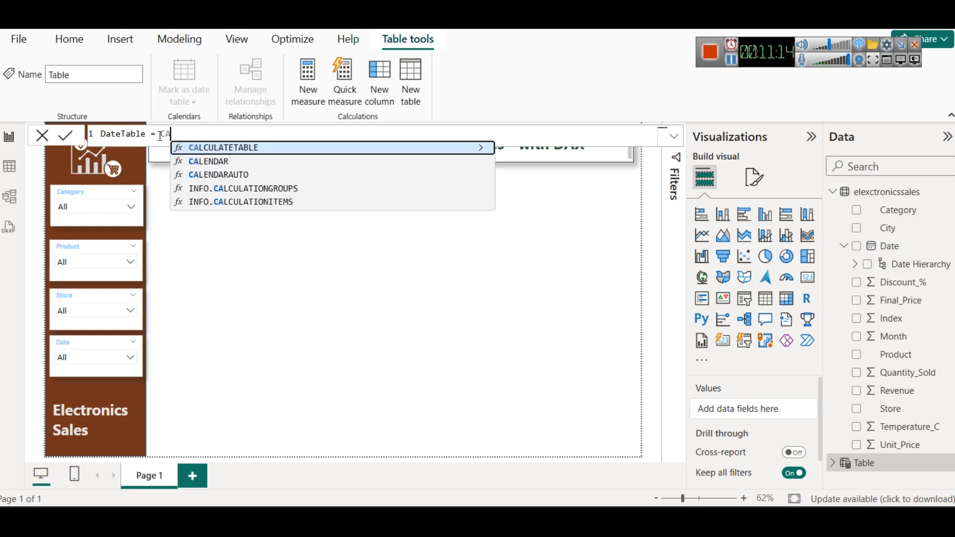
{"action": "key", "text": "Down"}
{"action": "key", "text": "Tab"}
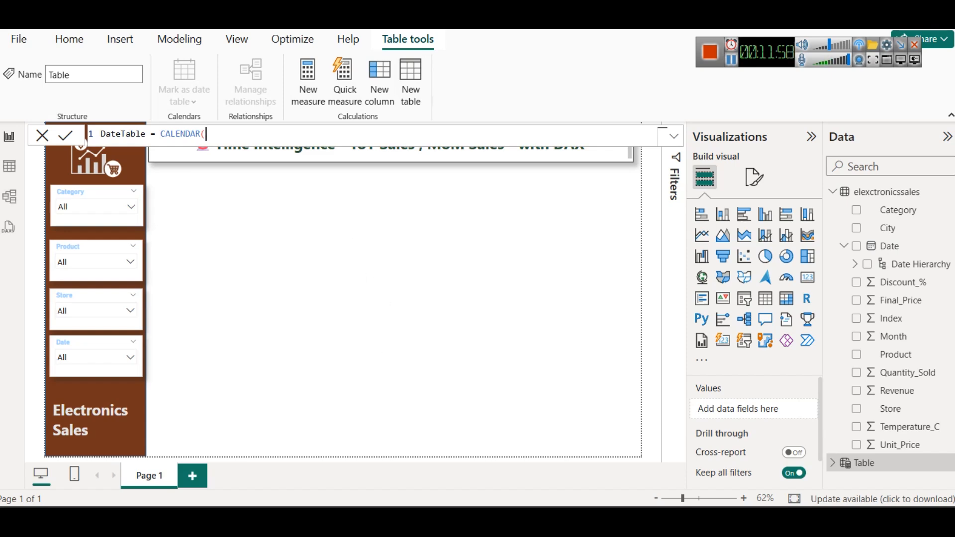
Step: Move the Notepad note aside for reference and enter DATE(2023, 01, 04) as the start date of DateTable's CALENDAR formula
{"action": "mouse_move", "coordinate": [386, 521]}
{"action": "left_click", "coordinate": [649, 441]}
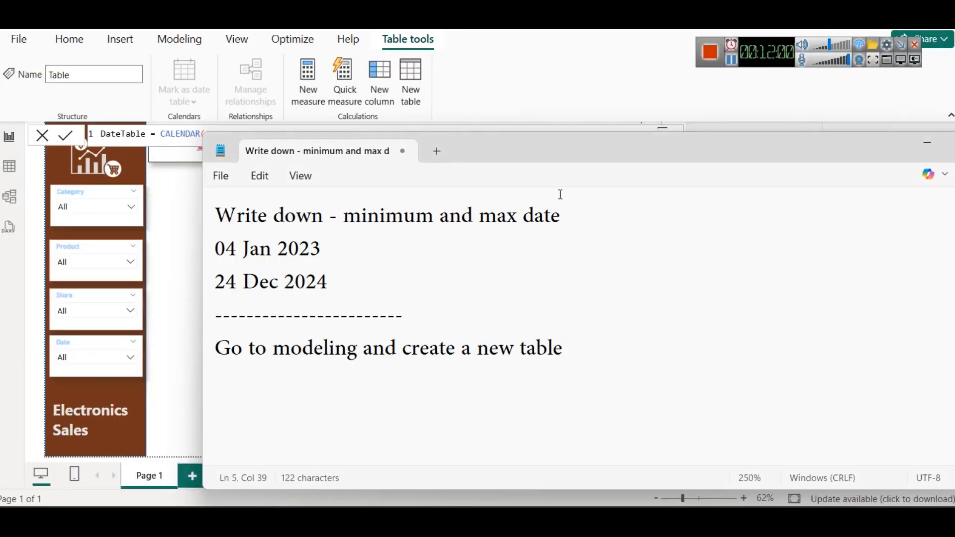
{"action": "left_click_drag", "start_coordinate": [543, 159], "coordinate": [811, 114]}
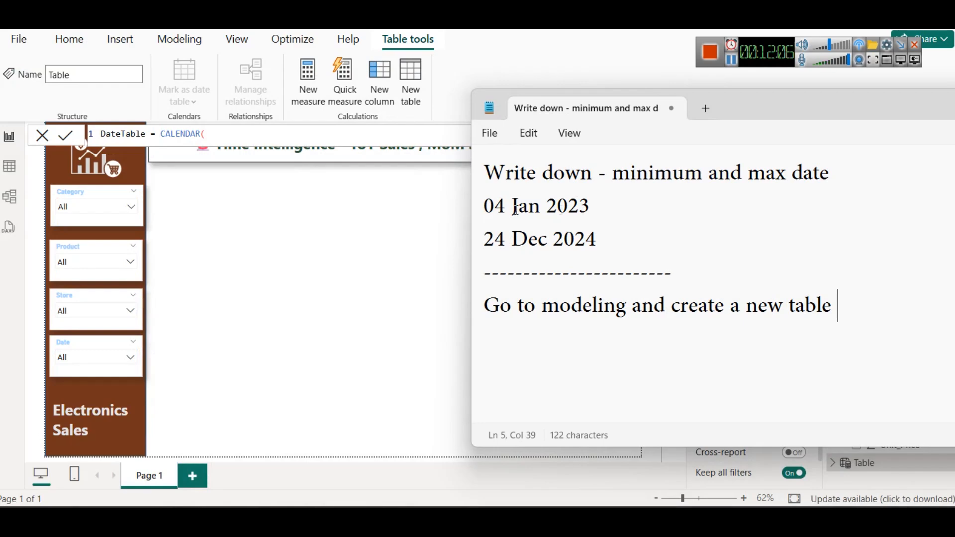
{"action": "left_click", "coordinate": [240, 139]}
{"action": "type", "text": "DA"}
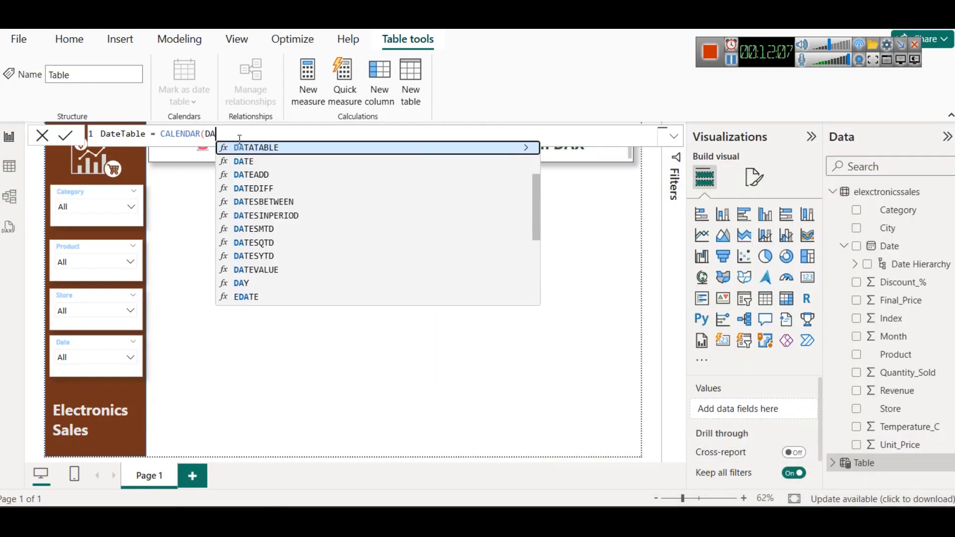
{"action": "type", "text": "TE("}
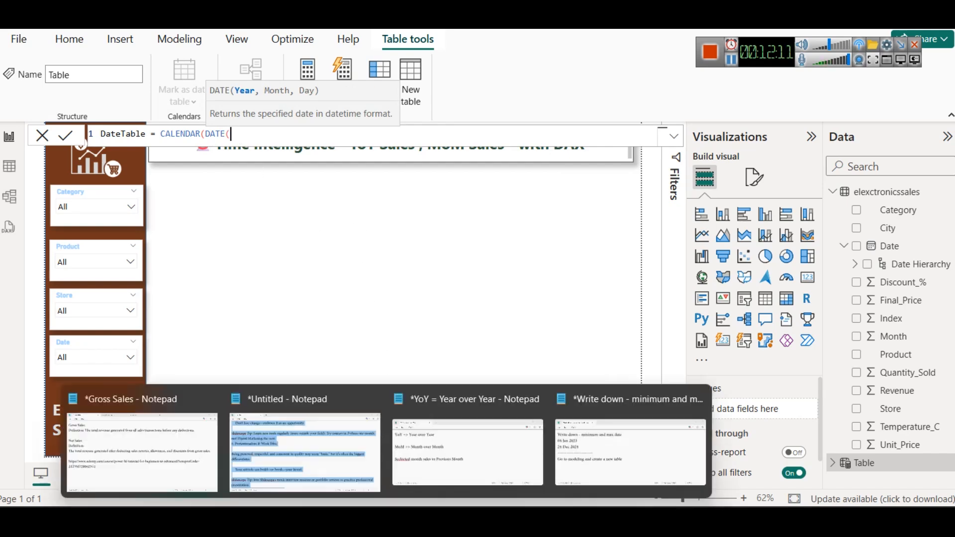
{"action": "left_click", "coordinate": [656, 442]}
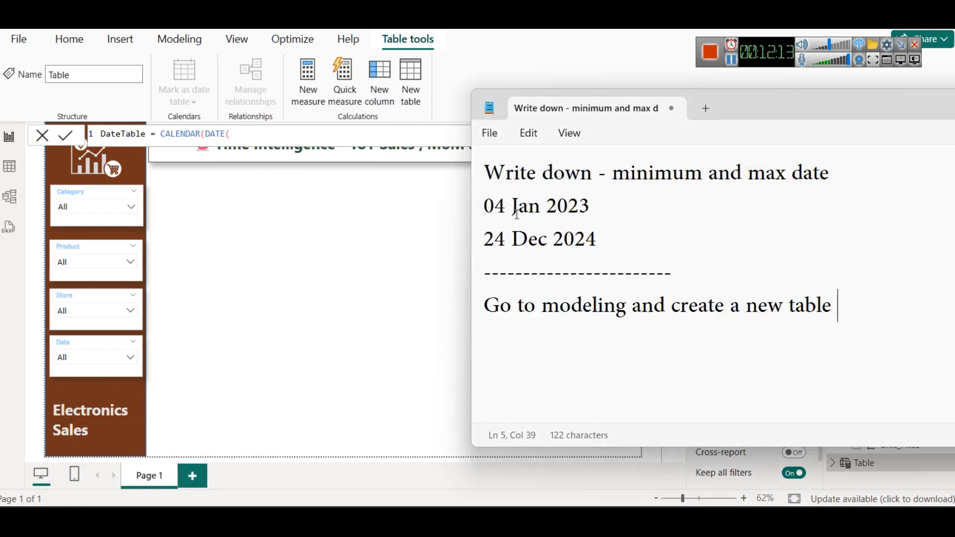
{"action": "left_click", "coordinate": [251, 134]}
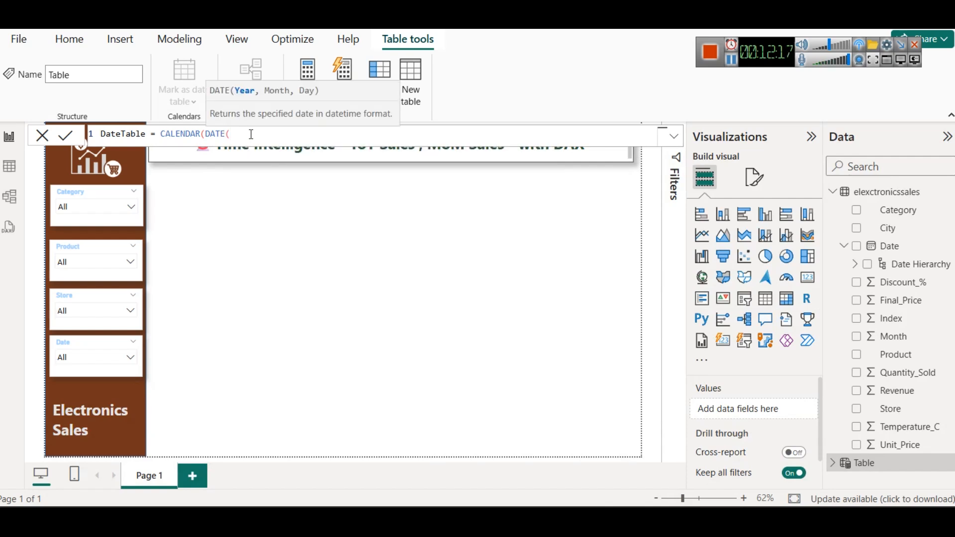
{"action": "type", "text": "2023, 01, 04"}
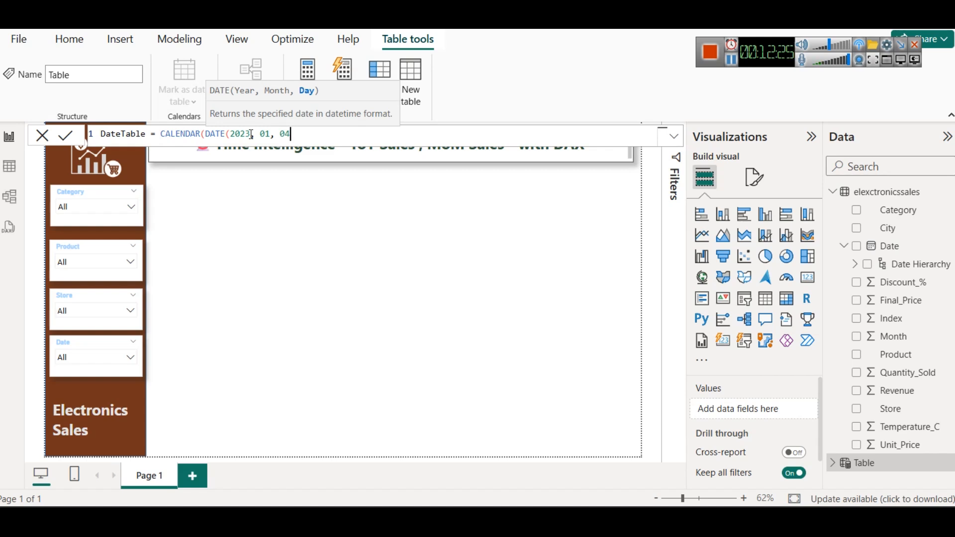
{"action": "type", "text": ")"}
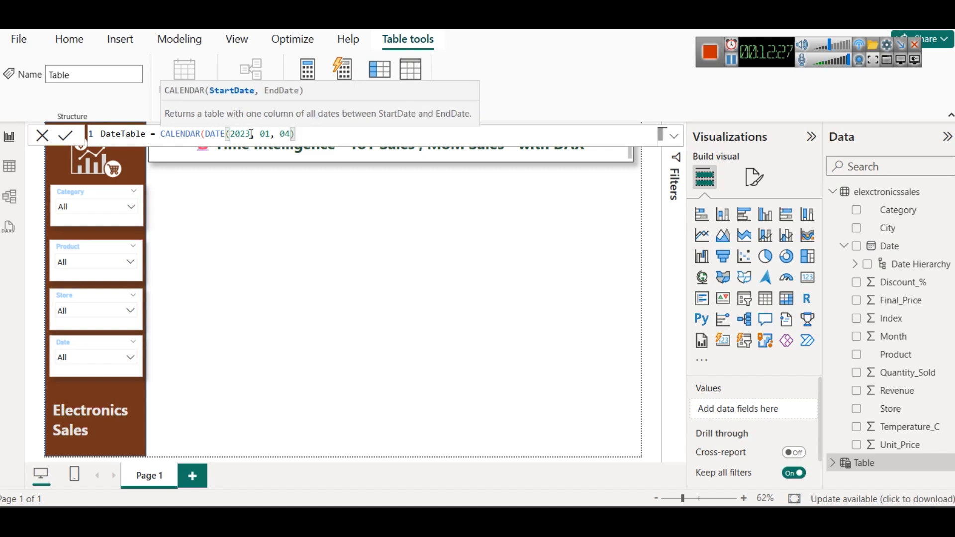
{"action": "type", "text": ", DATE("}
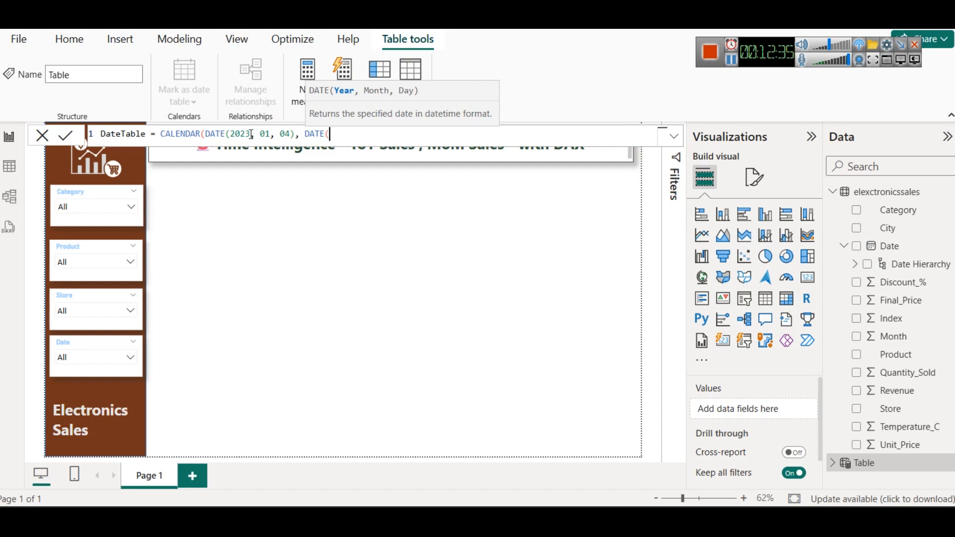
{"action": "type", "text": "2024, 12, 240"}
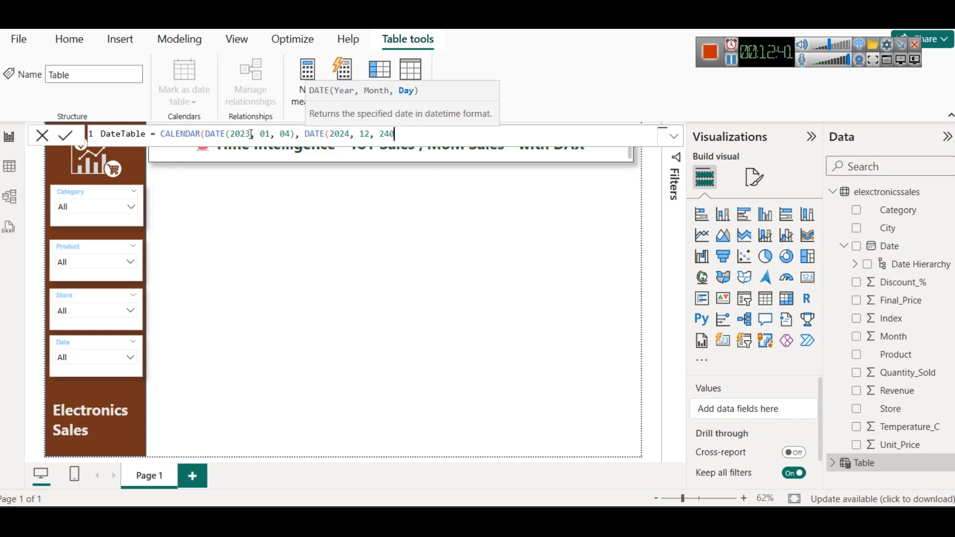
Step: Enter DATE(2024, 12, 24) as the CALENDAR end date, close the formula and commit DateTable
{"action": "key", "text": "BackSpace"}
{"action": "type", "text": "))"}
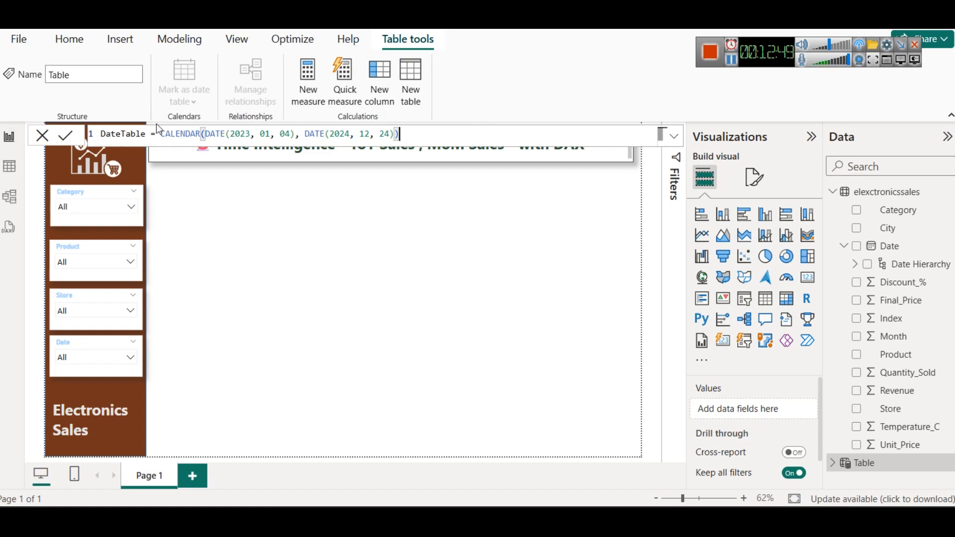
{"action": "left_click", "coordinate": [375, 134]}
{"action": "left_click", "coordinate": [66, 138]}
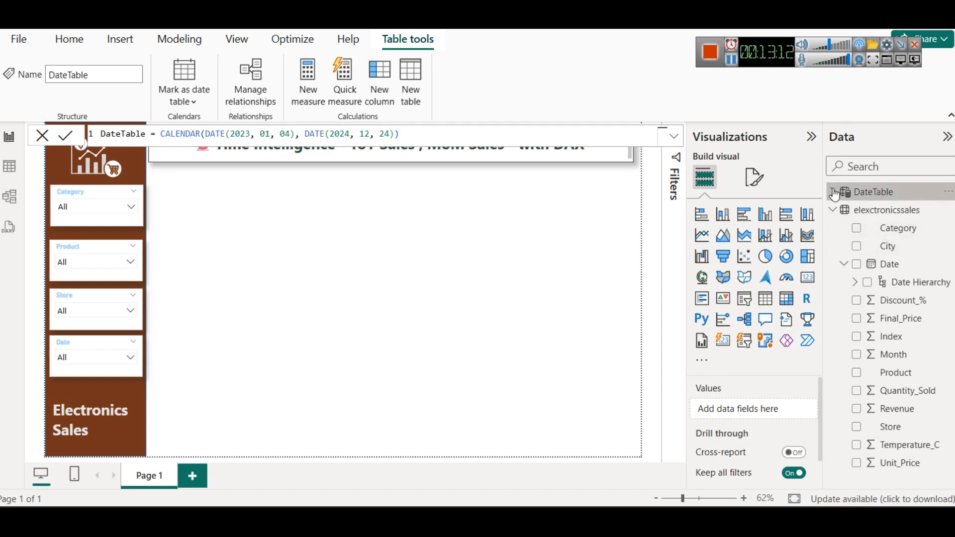
Step: Start a second calculated table and name it MyDateTbl
{"action": "left_click", "coordinate": [162, 47]}
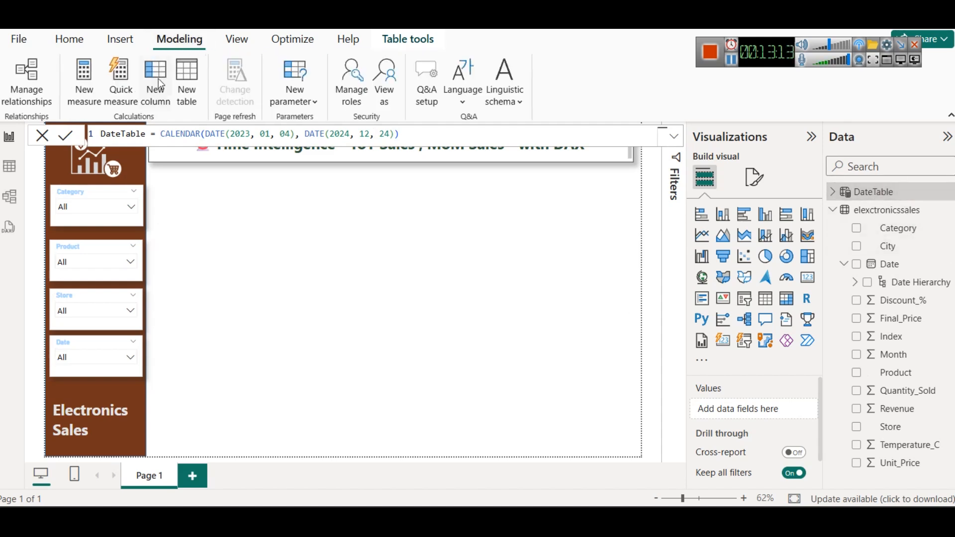
{"action": "left_click", "coordinate": [186, 93]}
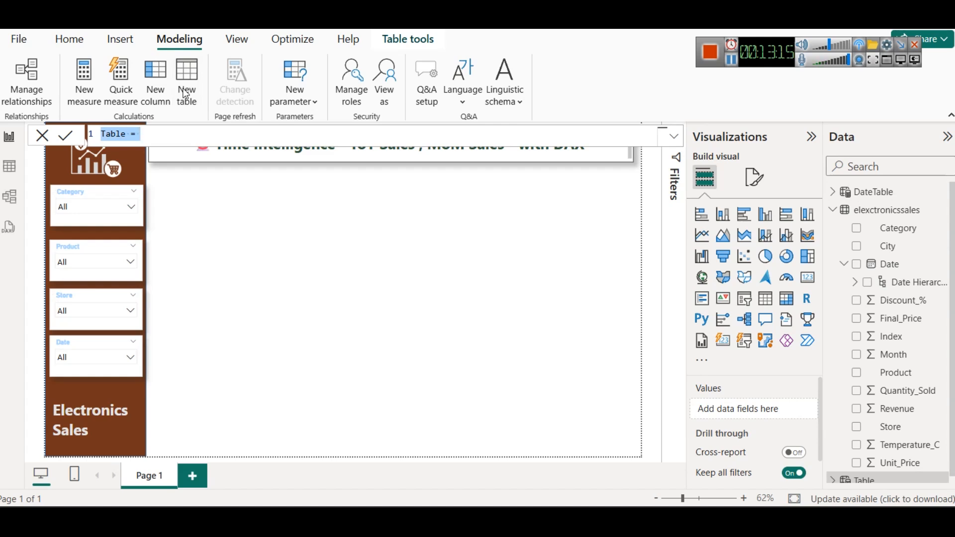
{"action": "key", "text": "Home"}
{"action": "key", "text": "shift+Right"}
{"action": "key", "text": "shift+Right"}
{"action": "key", "text": "shift+Right"}
{"action": "key", "text": "shift+Right"}
{"action": "key", "text": "shift+Right"}
{"action": "type", "text": "D"}
{"action": "key", "text": "BackSpace"}
{"action": "type", "text": "MyDate"}
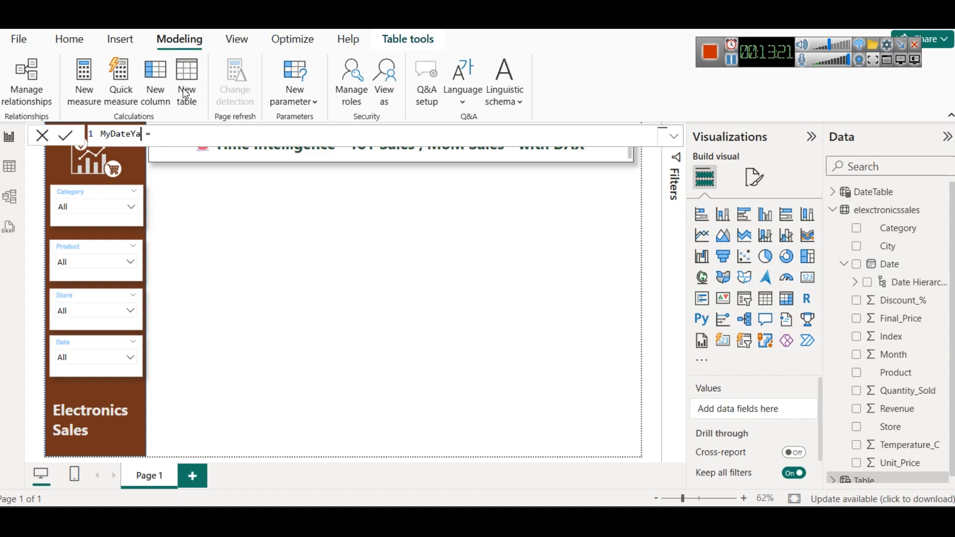
{"action": "type", "text": "Tbl"}
{"action": "key", "text": "Right"}
{"action": "key", "text": "Right"}
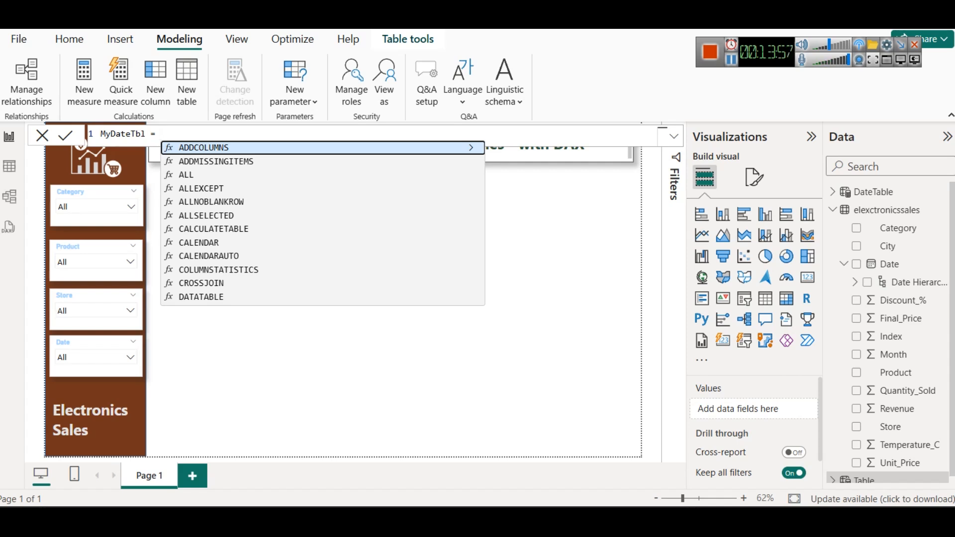
Step: Build MyDateTbl with the CALENDAR function and enter MIN(elexctronicssales[Date]) as its start date
{"action": "type", "text": "CAL"}
{"action": "key", "text": "Down"}
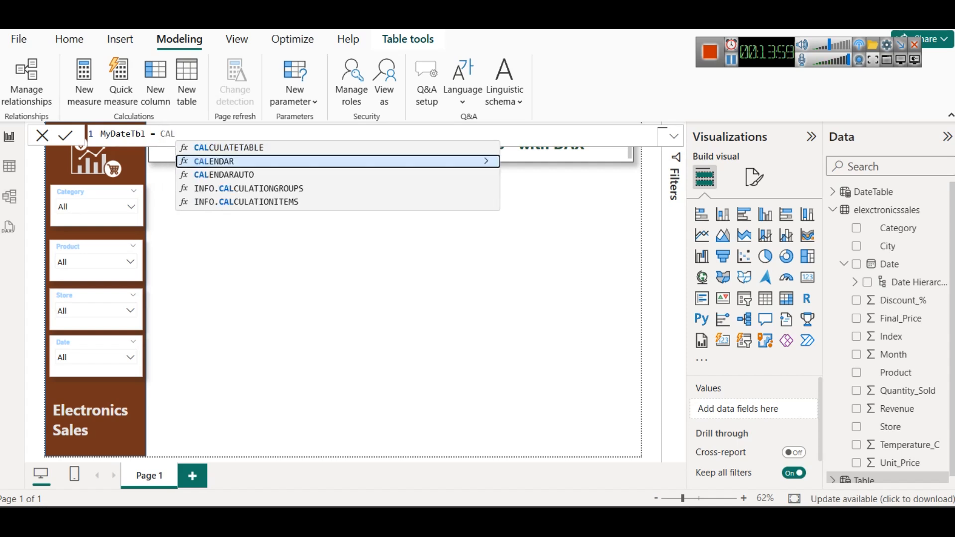
{"action": "key", "text": "Tab"}
{"action": "type", "text": "MIN"}
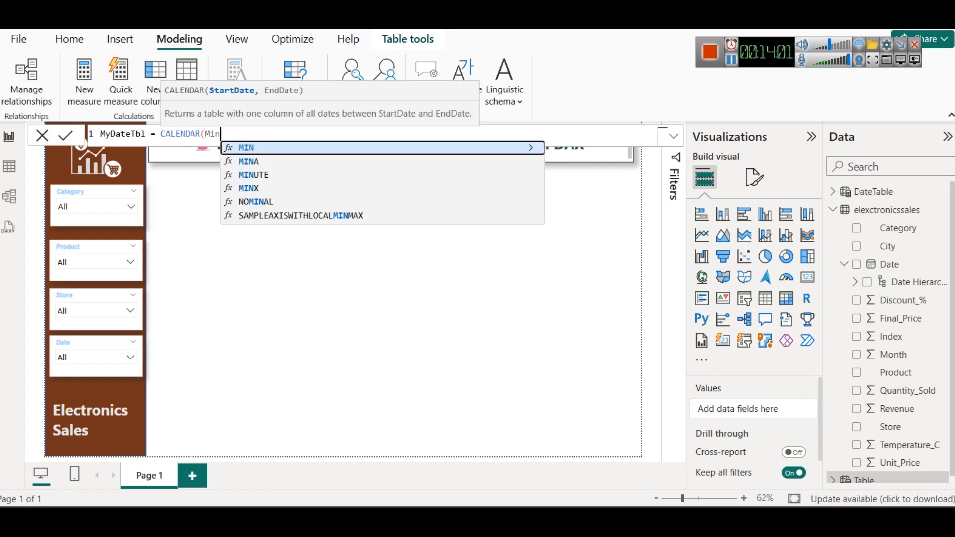
{"action": "key", "text": "Tab"}
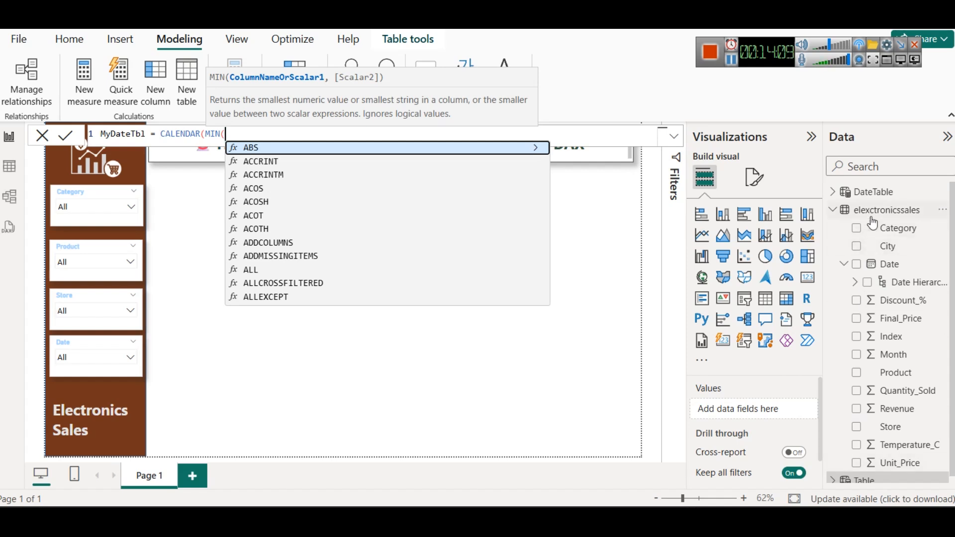
{"action": "type", "text": "elexctronicssales"}
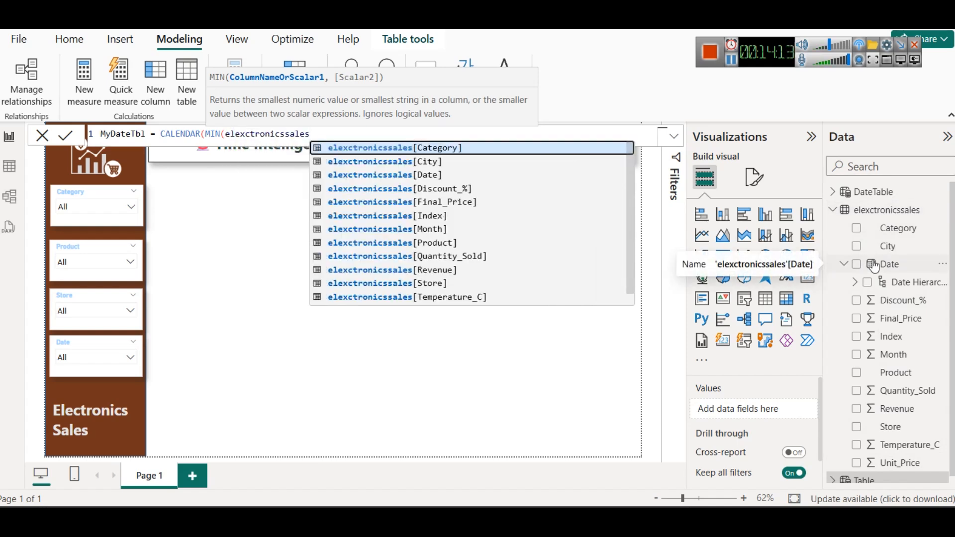
{"action": "key", "text": "Down"}
{"action": "key", "text": "Down"}
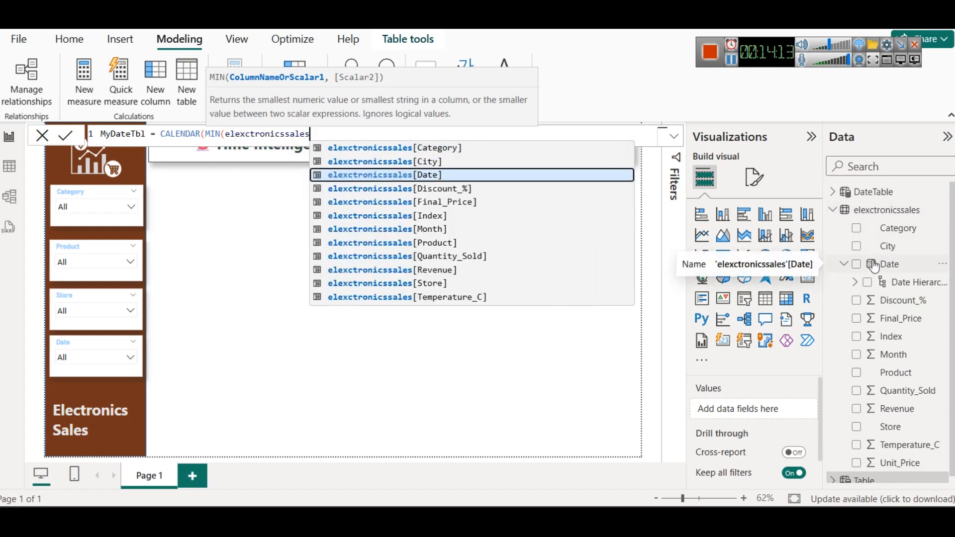
{"action": "key", "text": "Tab"}
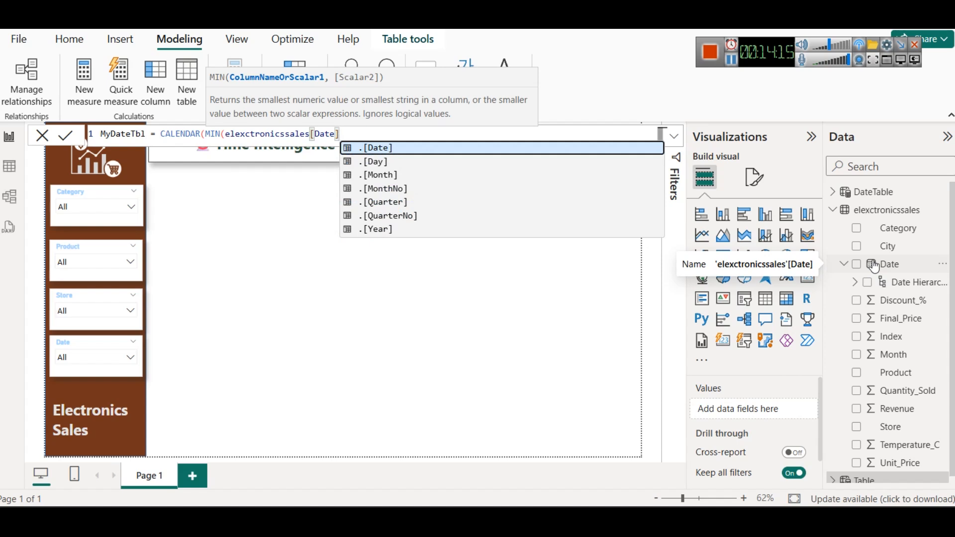
{"action": "type", "text": "),"}
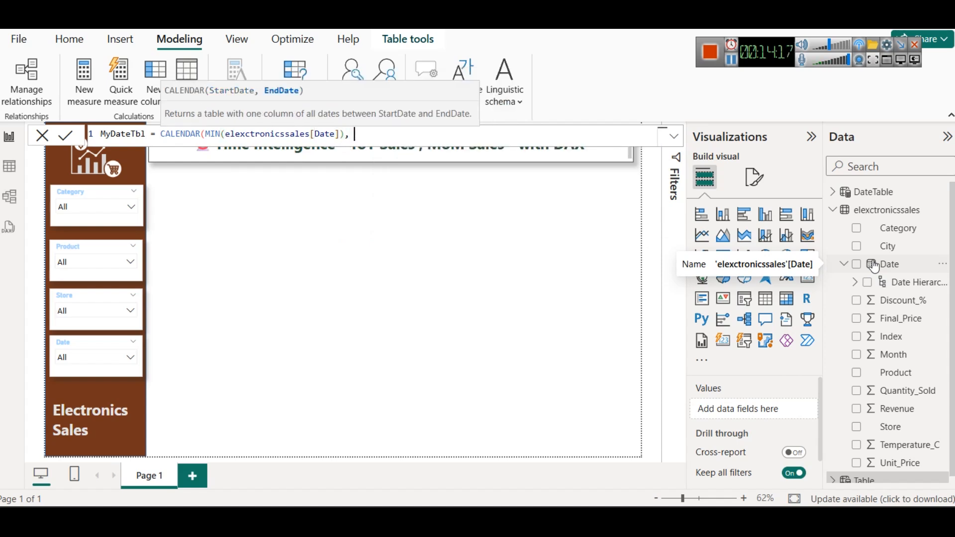
{"action": "type", "text": " NAX("}
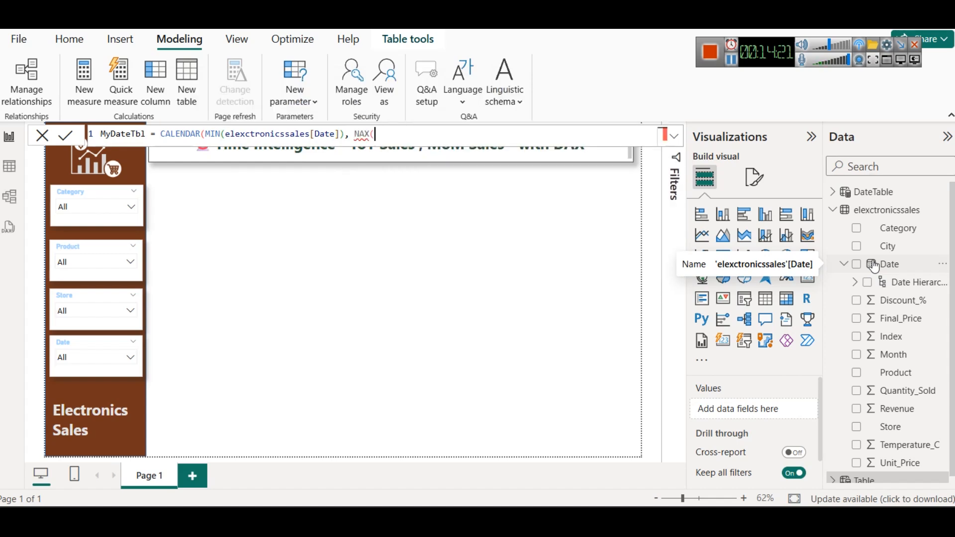
{"action": "type", "text": "ele"}
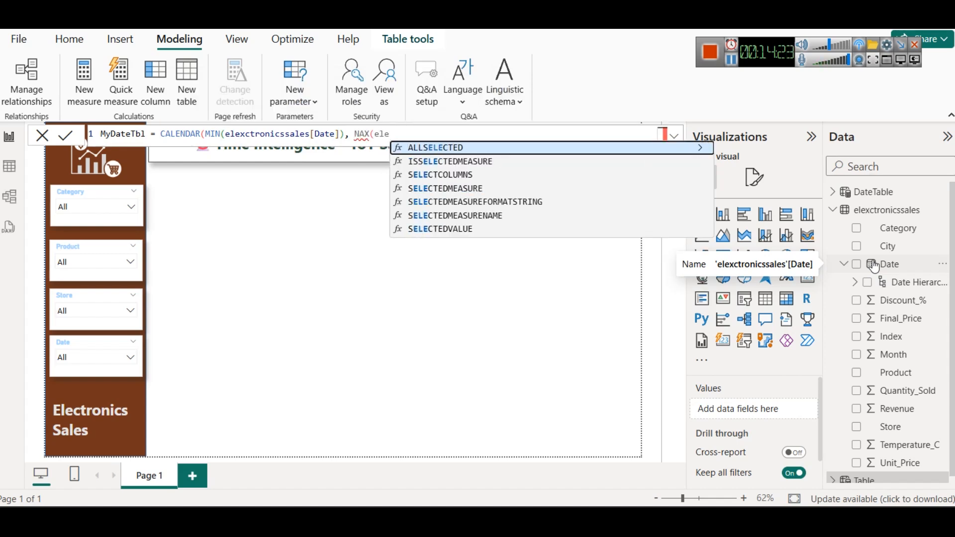
{"action": "key", "text": "BackSpace"}
{"action": "key", "text": "BackSpace"}
{"action": "key", "text": "BackSpace"}
{"action": "key", "text": "BackSpace"}
{"action": "key", "text": "BackSpace"}
{"action": "key", "text": "BackSpace"}
{"action": "key", "text": "BackSpace"}
Step: Enter MAX(elexctronicssales[Date]) as MyDateTbl's CALENDAR end date, close the formula and commit the table
{"action": "type", "text": "MAX("}
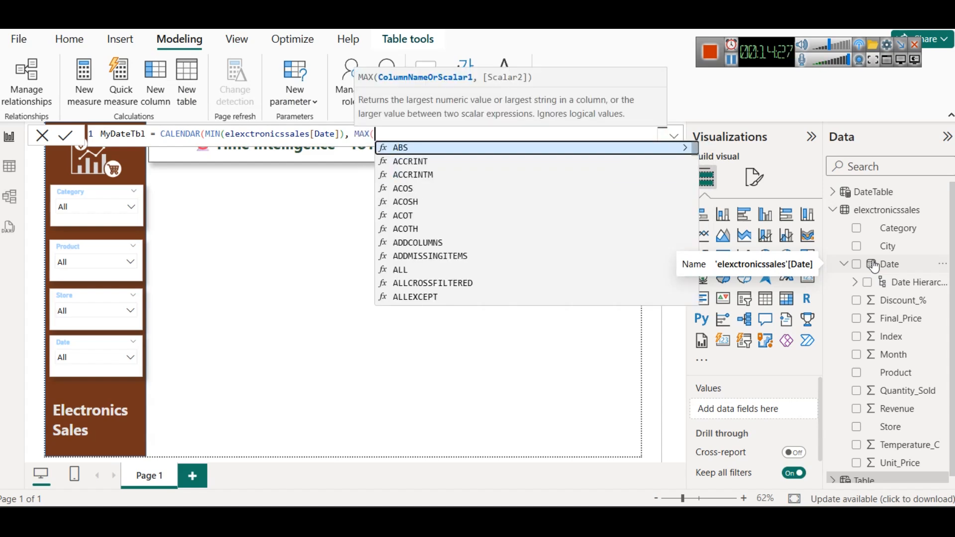
{"action": "type", "text": "ele"}
{"action": "key", "text": "Down"}
{"action": "key", "text": "Down"}
{"action": "key", "text": "Down"}
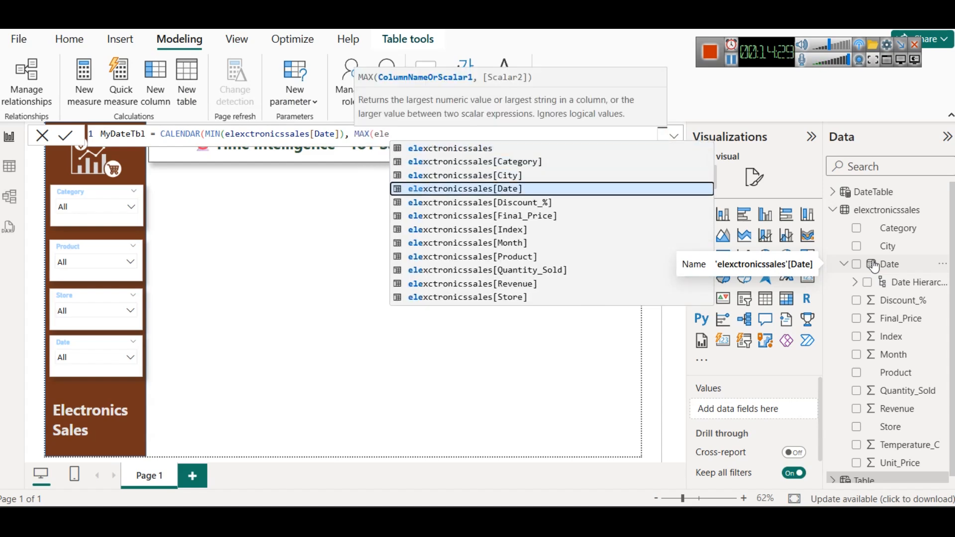
{"action": "key", "text": "Tab"}
{"action": "type", "text": ")"}
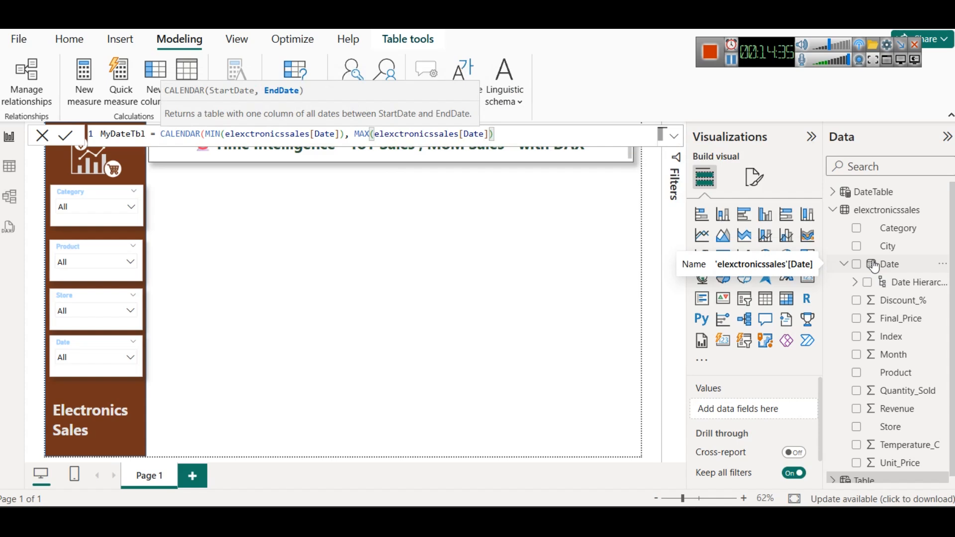
{"action": "key", "text": "Right"}
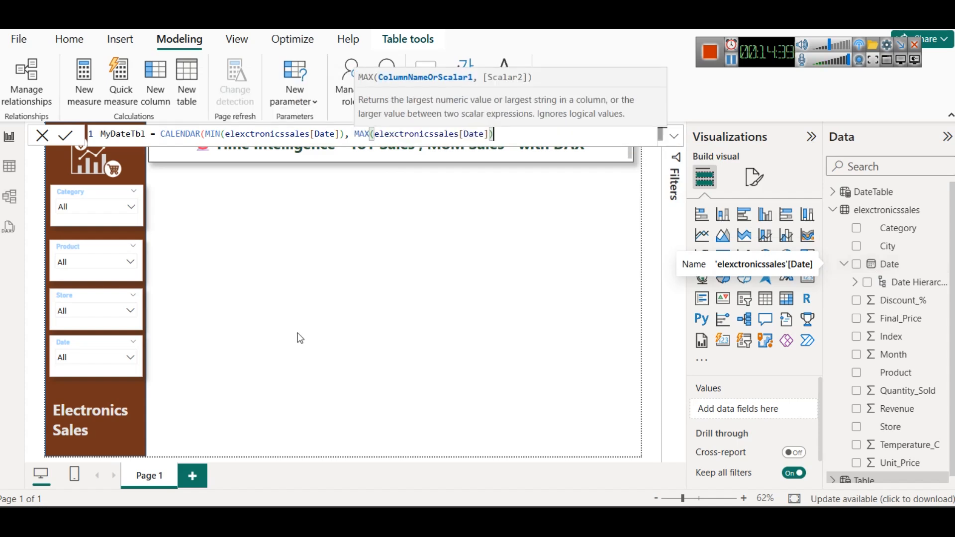
{"action": "left_click", "coordinate": [67, 136]}
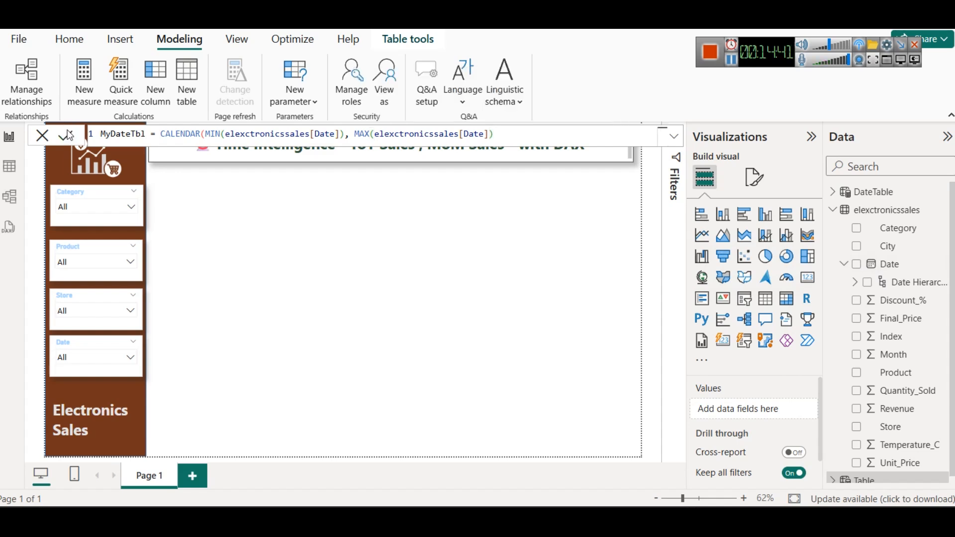
Step: Copy the full MyDateTbl formula into the Notepad note below the "Go to modeling and create a new table" line
{"action": "left_click", "coordinate": [542, 136]}
{"action": "key", "text": "ctrl+a"}
{"action": "key", "text": "ctrl+c"}
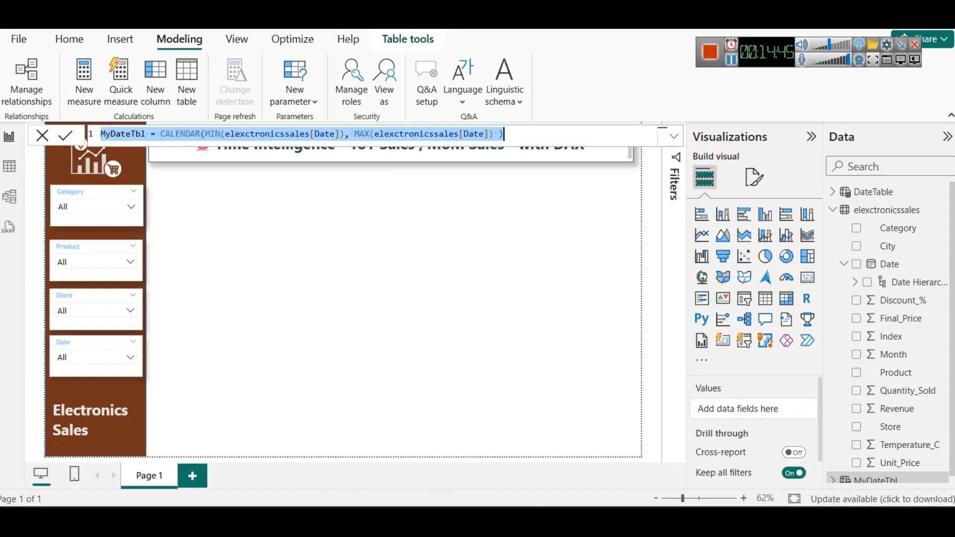
{"action": "left_click", "coordinate": [647, 453]}
{"action": "double_click", "coordinate": [742, 102]}
{"action": "key", "text": "ctrl+minus"}
{"action": "key", "text": "ctrl+minus"}
{"action": "key", "text": "Return"}
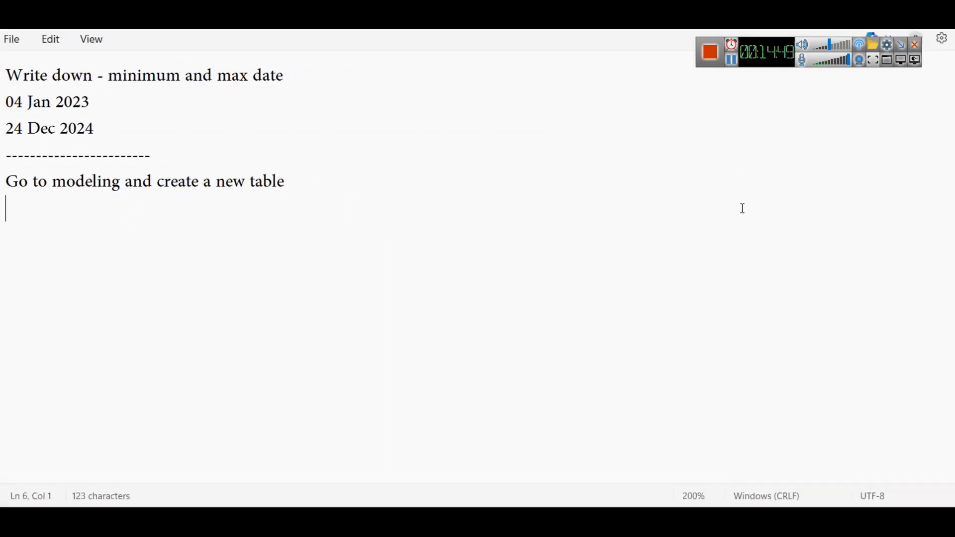
{"action": "key", "text": "ctrl+v"}
{"action": "key", "text": "Return"}
{"action": "key", "text": "Return"}
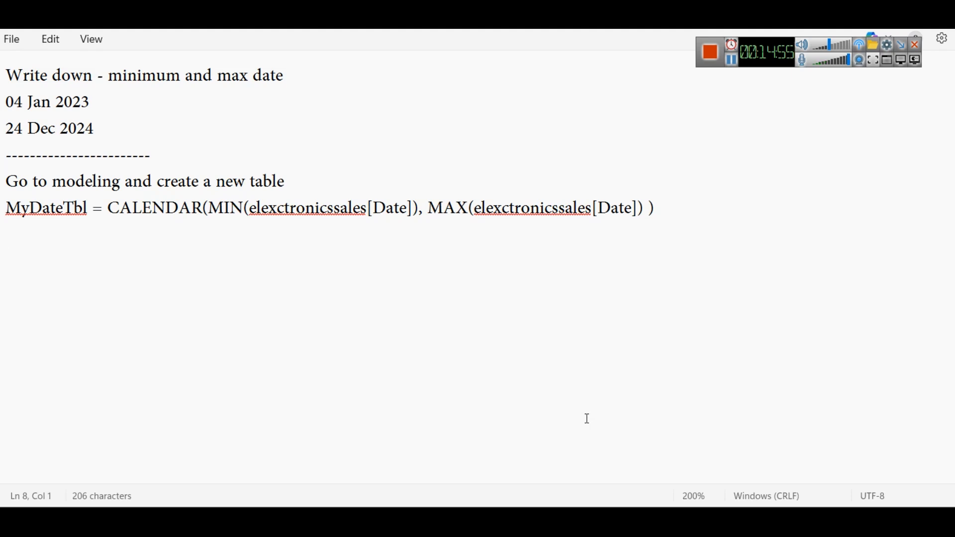
Step: Switch to Power BI, copy DateTable's formula and paste it into the Notepad note below the MyDateTbl formula
{"action": "mouse_move", "coordinate": [618, 502]}
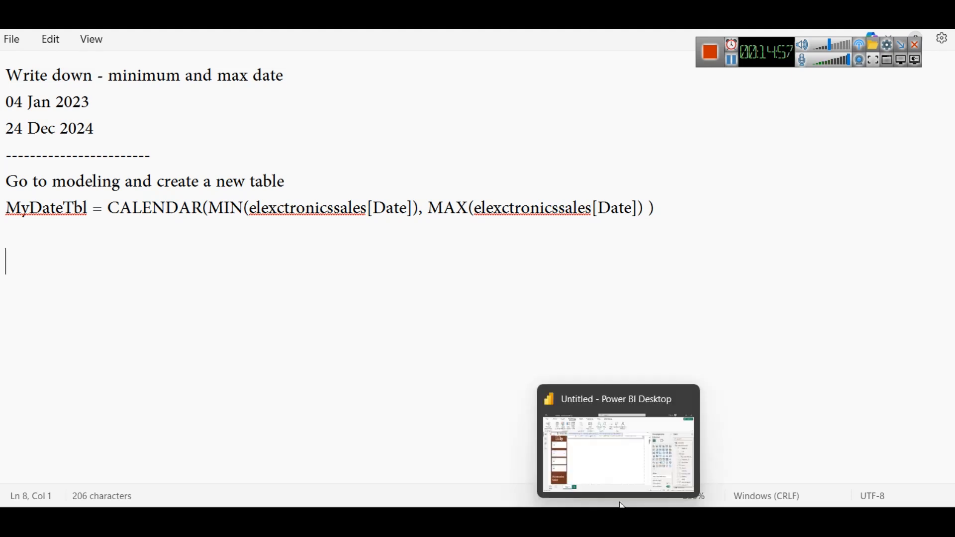
{"action": "left_click", "coordinate": [628, 440]}
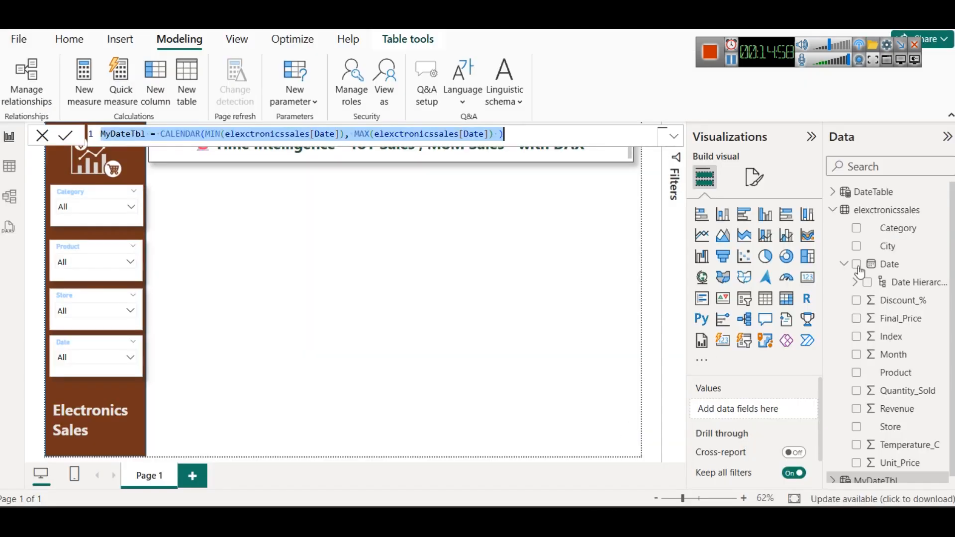
{"action": "left_click", "coordinate": [853, 192]}
{"action": "triple_click", "coordinate": [444, 131]}
{"action": "key", "text": "ctrl+c"}
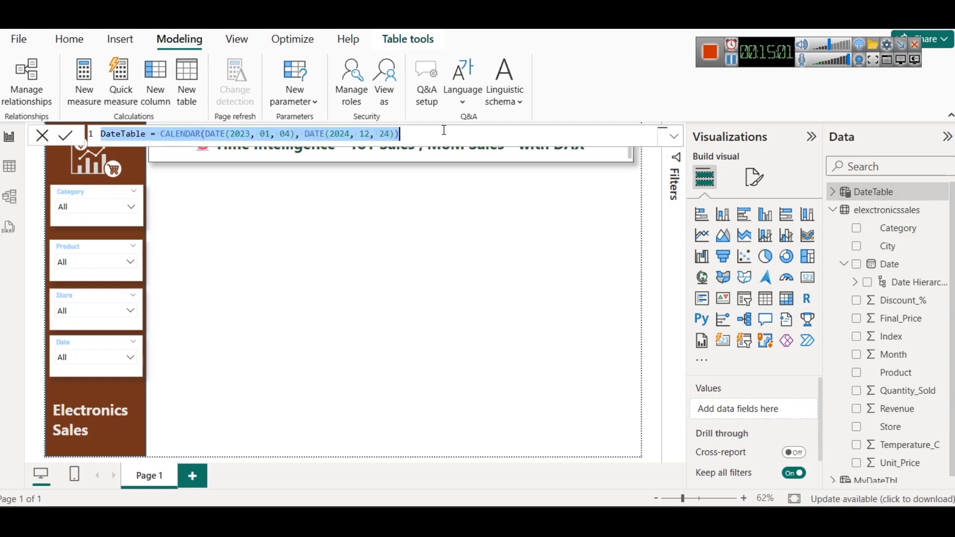
{"action": "mouse_move", "coordinate": [393, 517]}
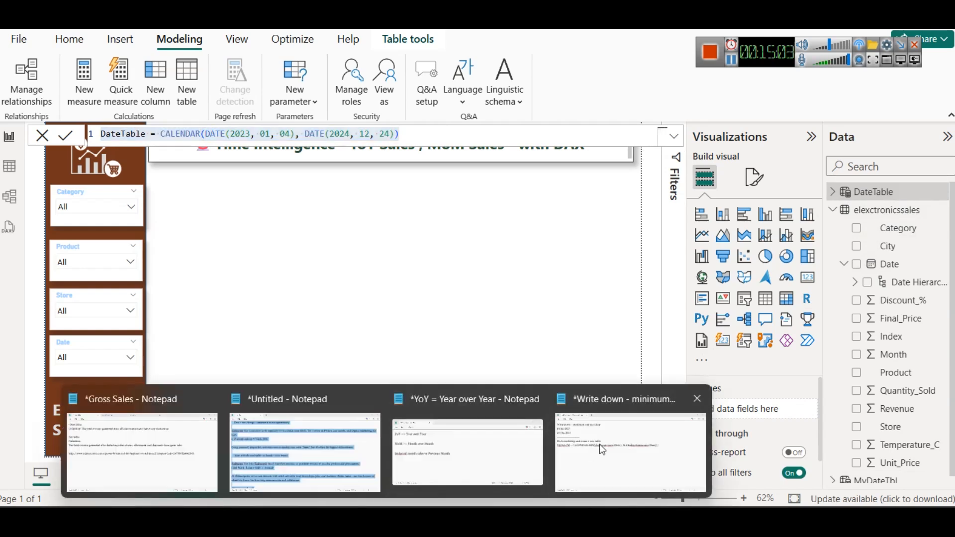
{"action": "left_click", "coordinate": [599, 445]}
{"action": "key", "text": "ctrl+v"}
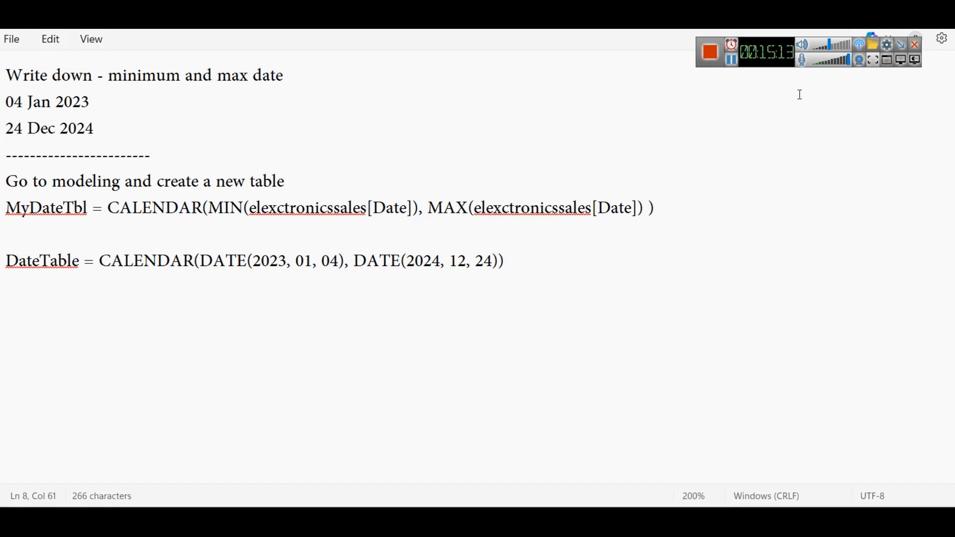
Step: Return to Power BI, collapse the elexctronicssales fields and select DateTable
{"action": "left_click", "coordinate": [827, 49]}
{"action": "left_click", "coordinate": [832, 47]}
{"action": "key", "text": "alt+Tab"}
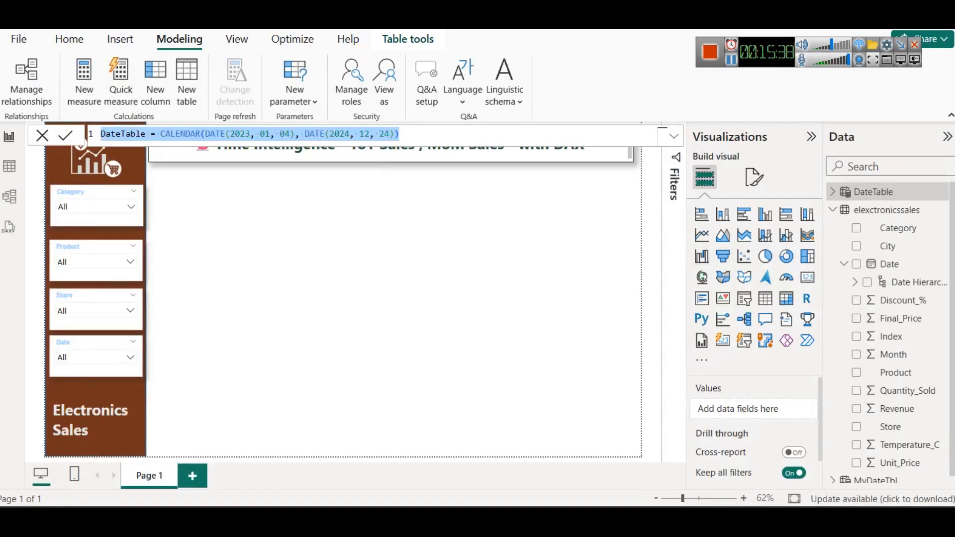
{"action": "left_click", "coordinate": [562, 259]}
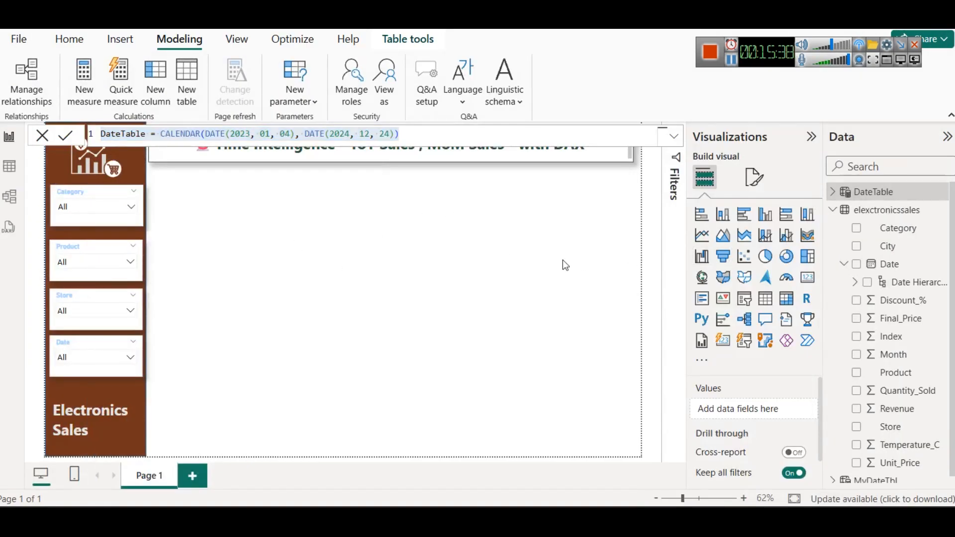
{"action": "left_click", "coordinate": [833, 211]}
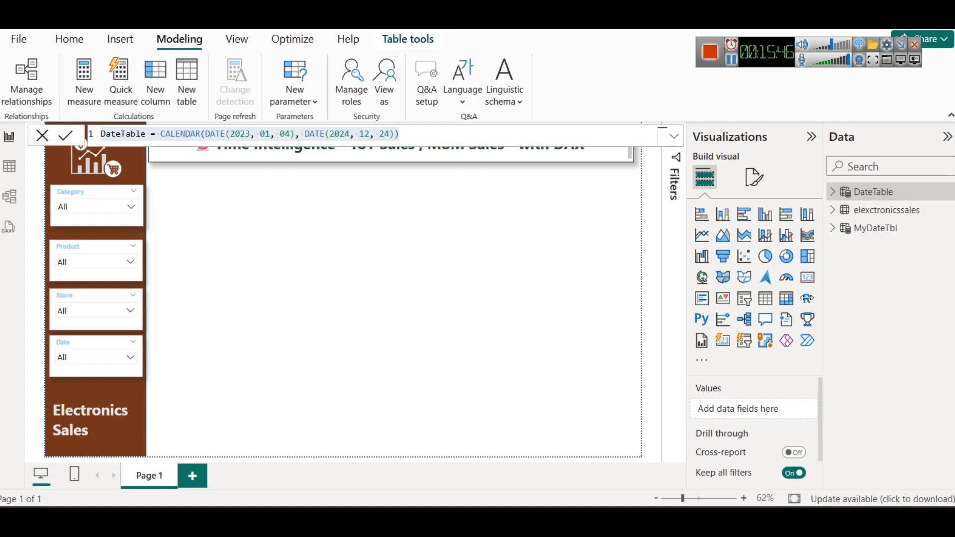
{"action": "left_click", "coordinate": [871, 197]}
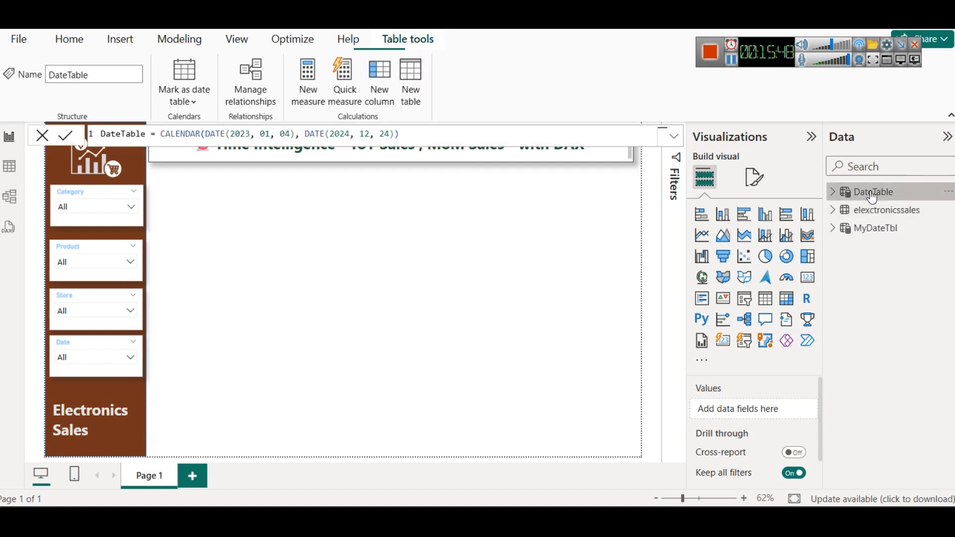
{"action": "right_click", "coordinate": [871, 197]}
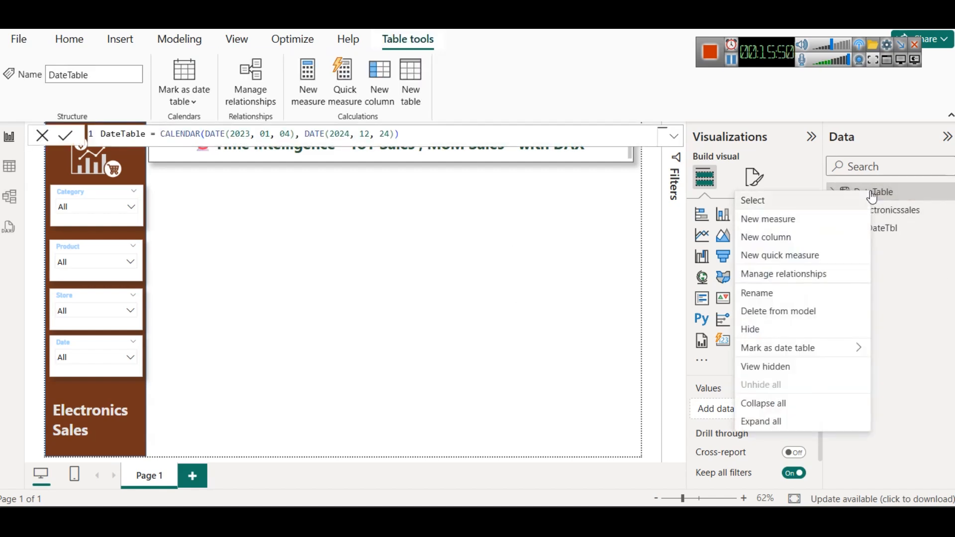
Step: Switch to the table view, collapse the elexctronicssales fields there and display DateTable's rows
{"action": "left_click", "coordinate": [11, 168]}
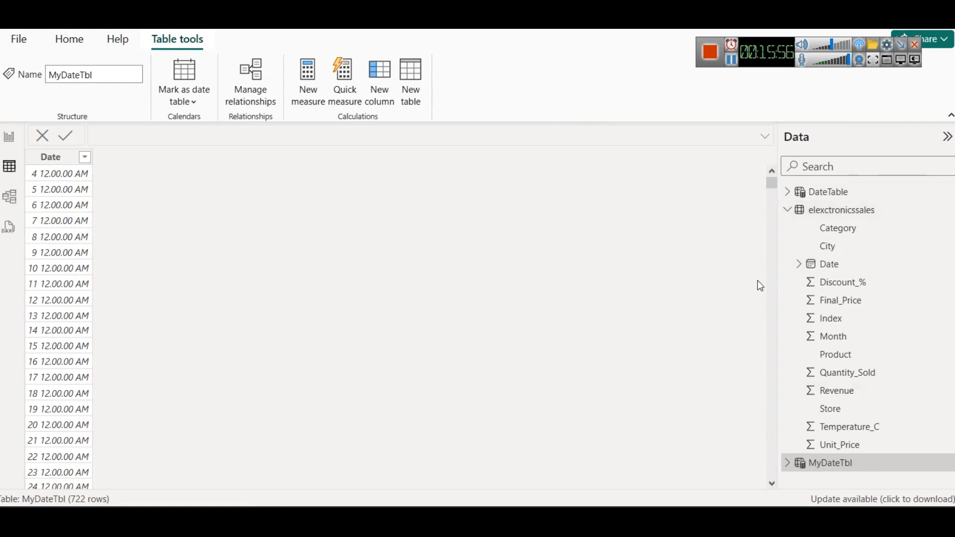
{"action": "left_click", "coordinate": [787, 209]}
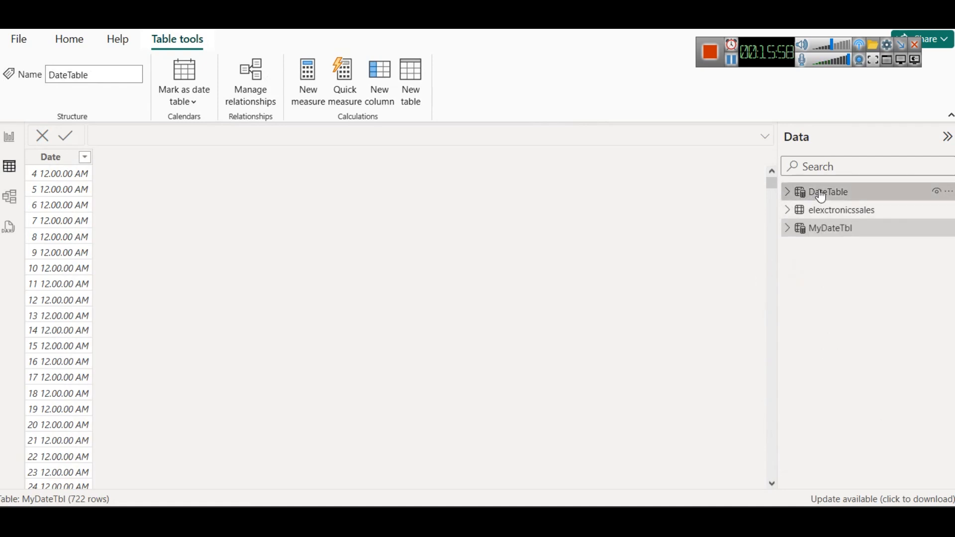
{"action": "left_click", "coordinate": [821, 195]}
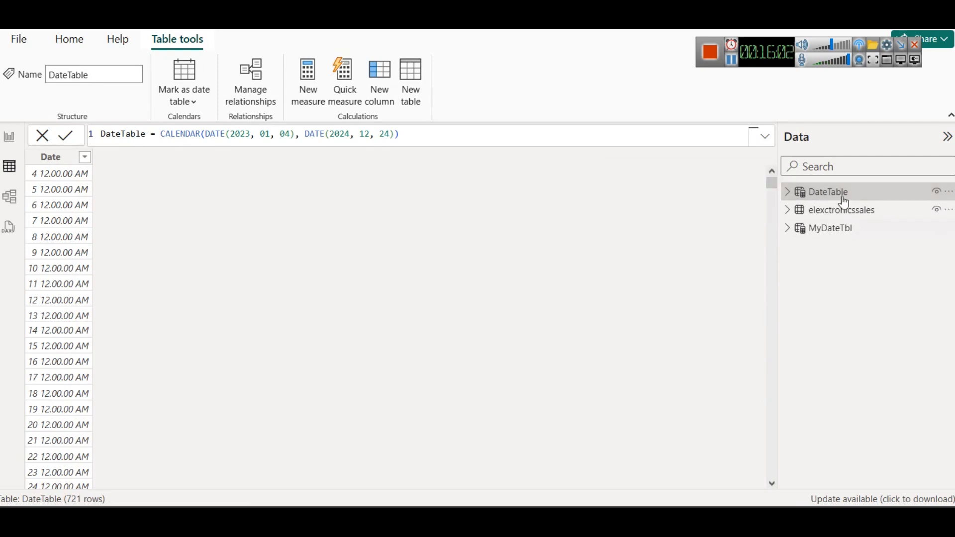
{"action": "left_click", "coordinate": [180, 98]}
{"action": "left_click", "coordinate": [219, 126]}
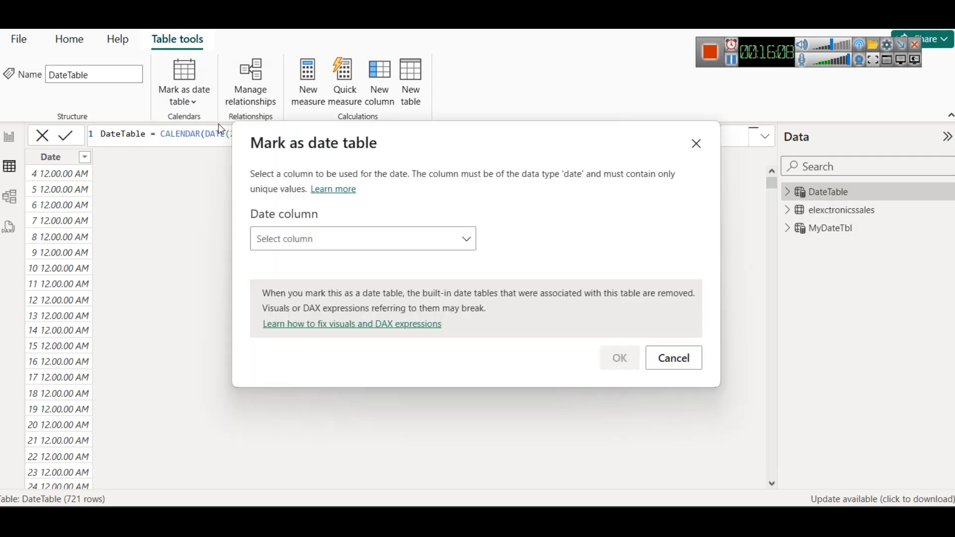
{"action": "left_click_drag", "start_coordinate": [443, 157], "coordinate": [466, 129]}
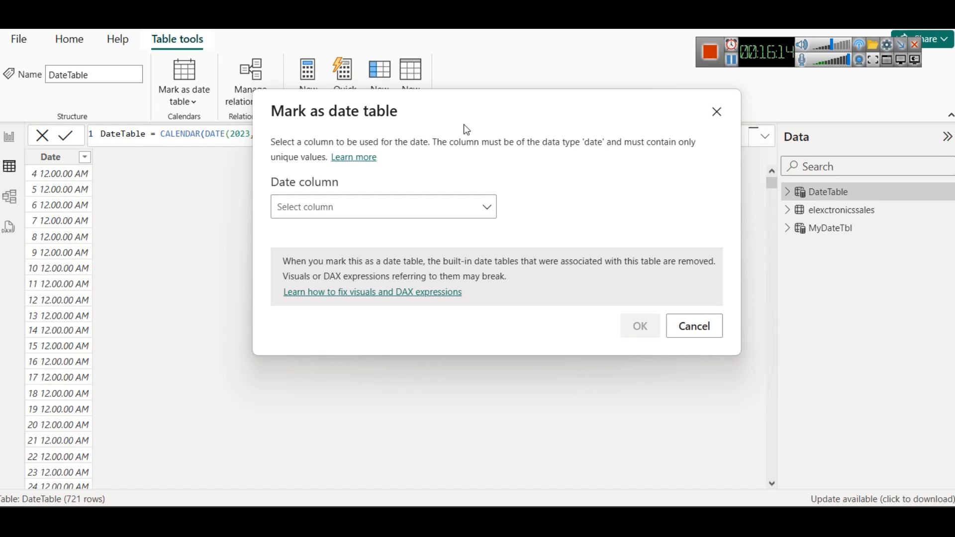
{"action": "left_click", "coordinate": [714, 116]}
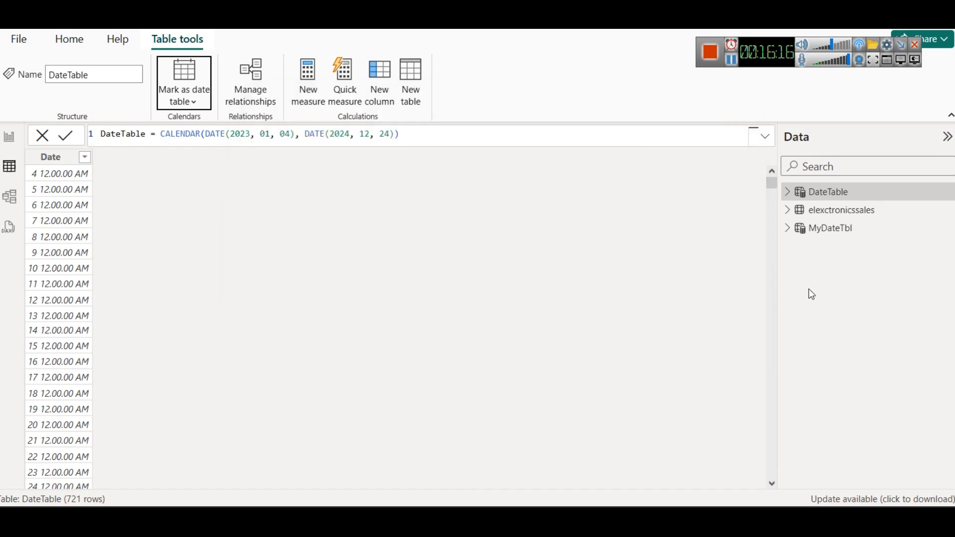
Step: Delete the MyDateTbl table from the model and confirm the deletion
{"action": "right_click", "coordinate": [845, 231]}
{"action": "left_click", "coordinate": [870, 228]}
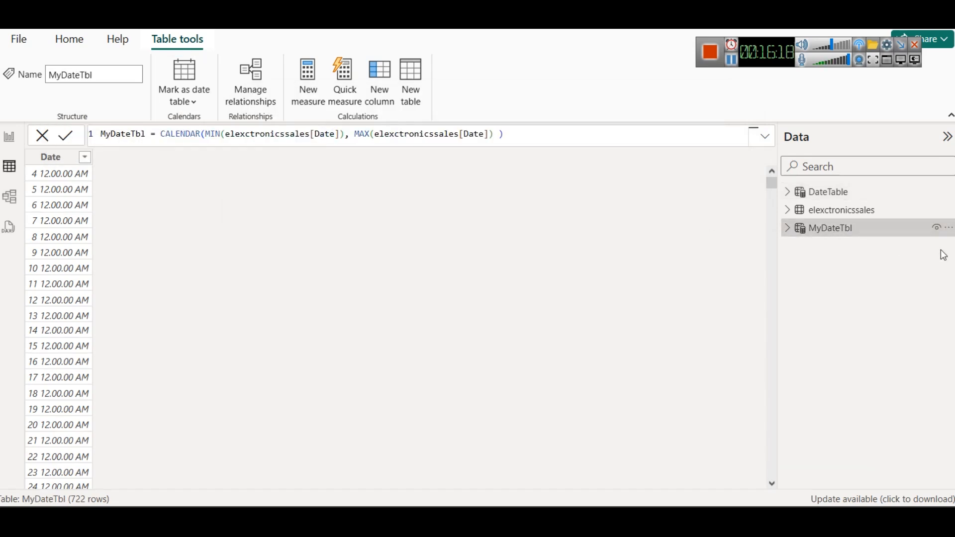
{"action": "left_click", "coordinate": [948, 229]}
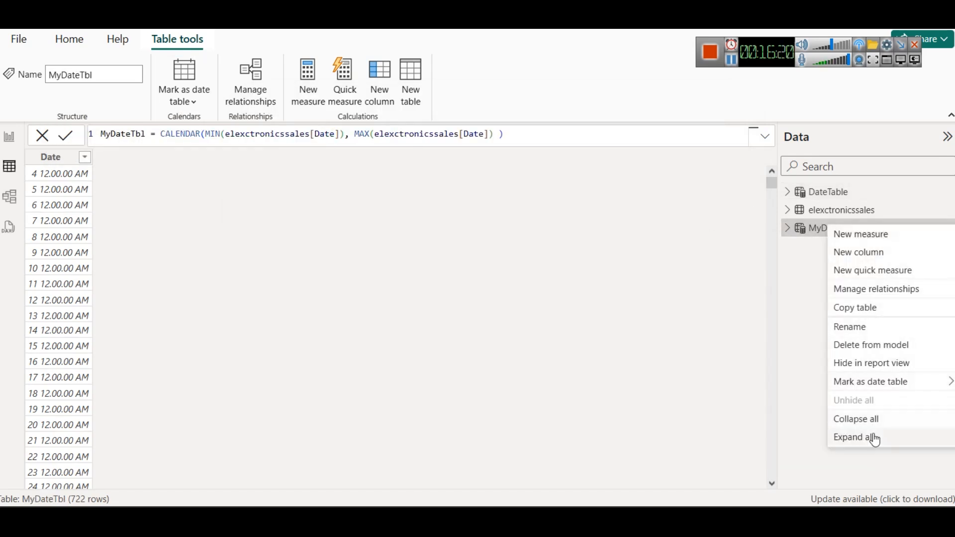
{"action": "left_click", "coordinate": [840, 346]}
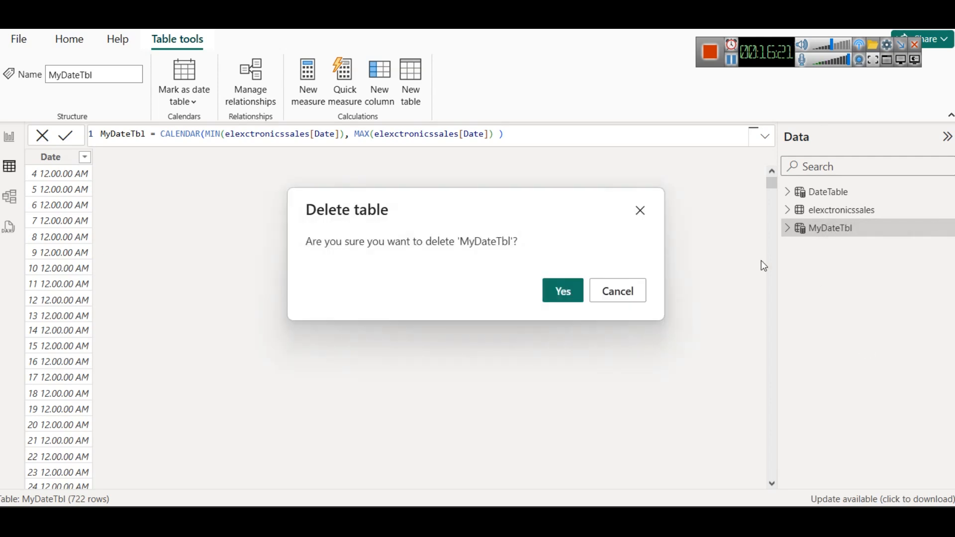
{"action": "left_click", "coordinate": [576, 292]}
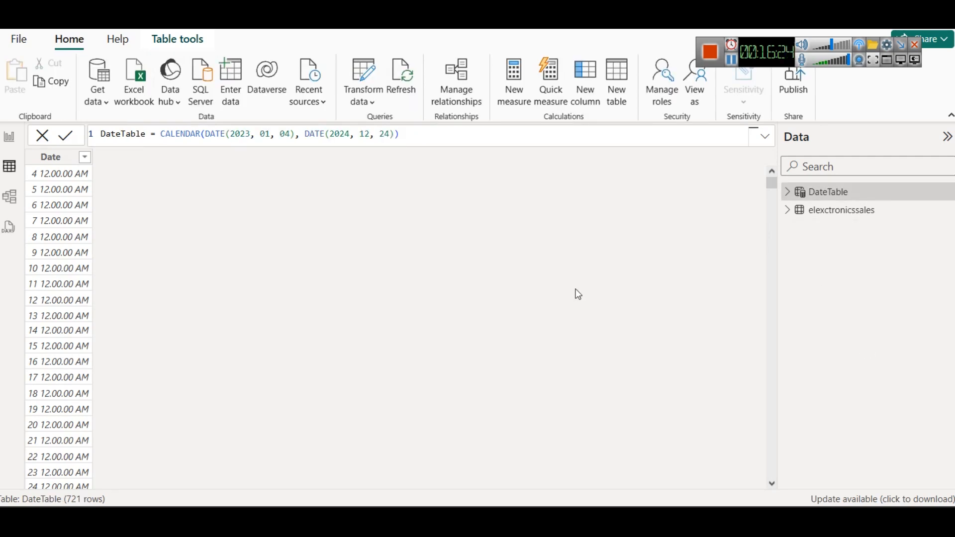
{"action": "right_click", "coordinate": [818, 193]}
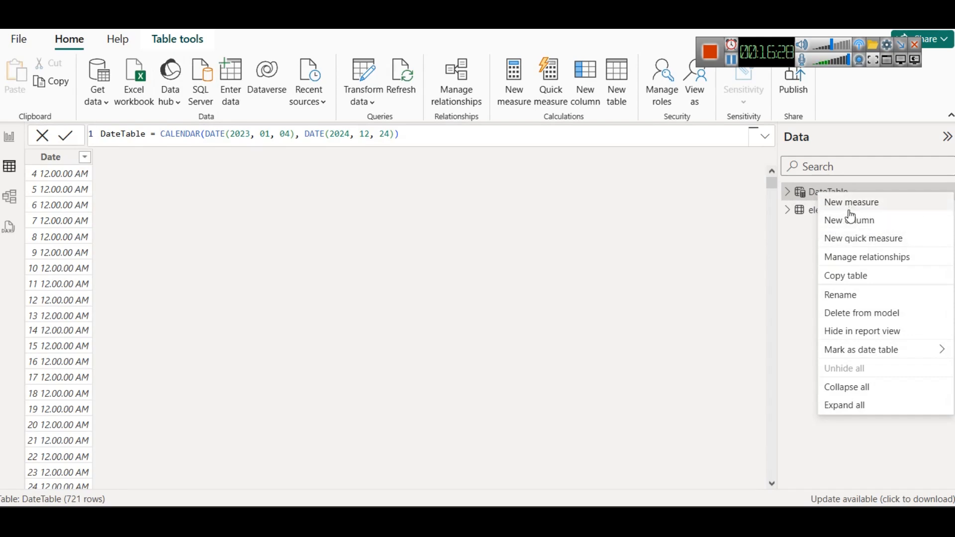
{"action": "left_click", "coordinate": [817, 192]}
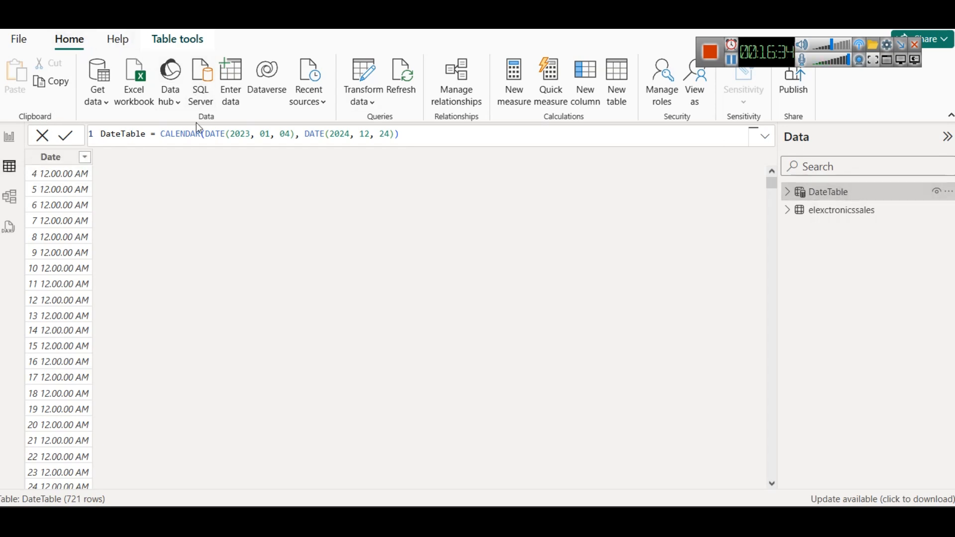
{"action": "left_click", "coordinate": [161, 46]}
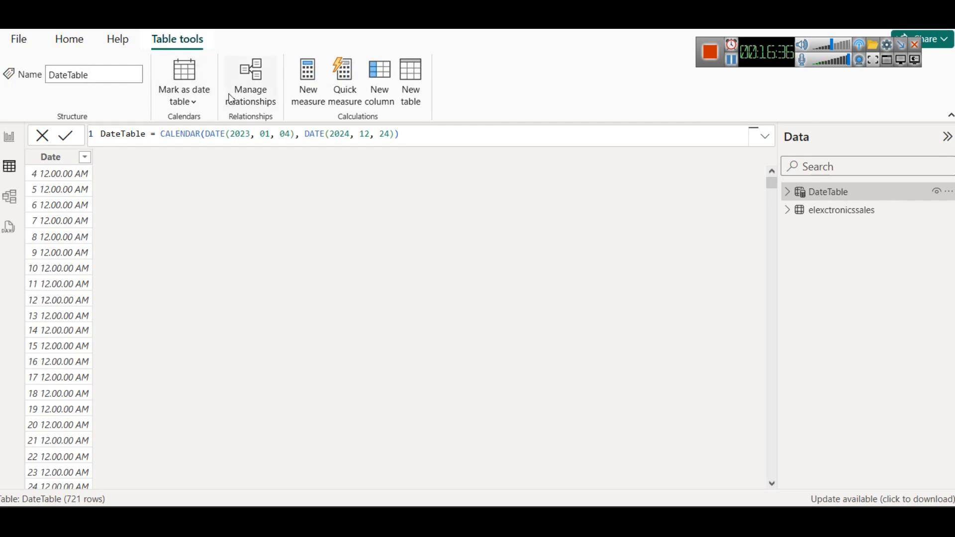
{"action": "left_click", "coordinate": [205, 110]}
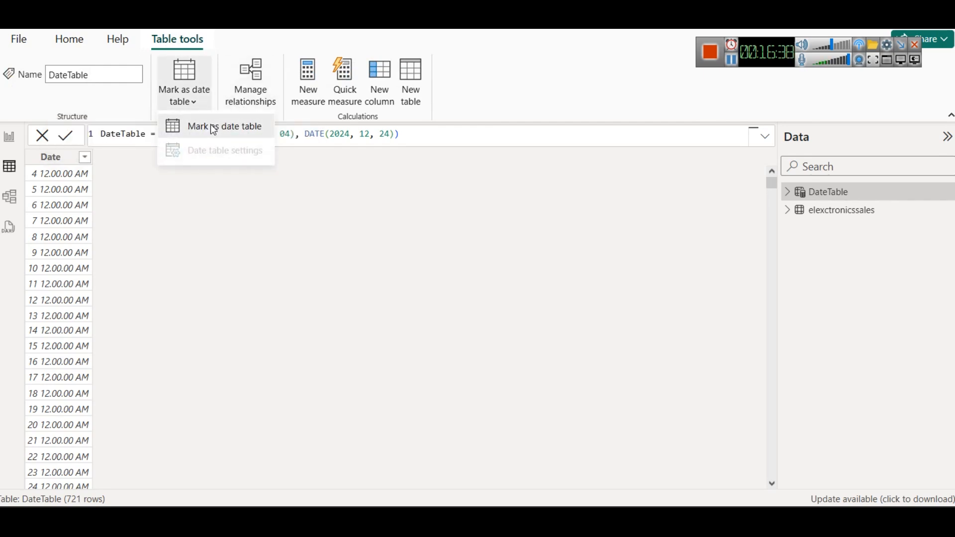
{"action": "left_click", "coordinate": [209, 125]}
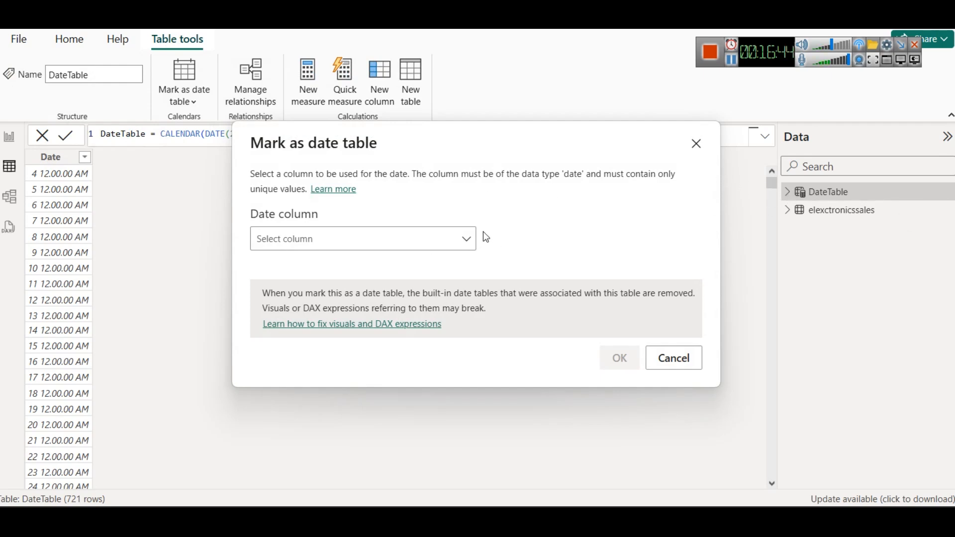
{"action": "left_click", "coordinate": [695, 144]}
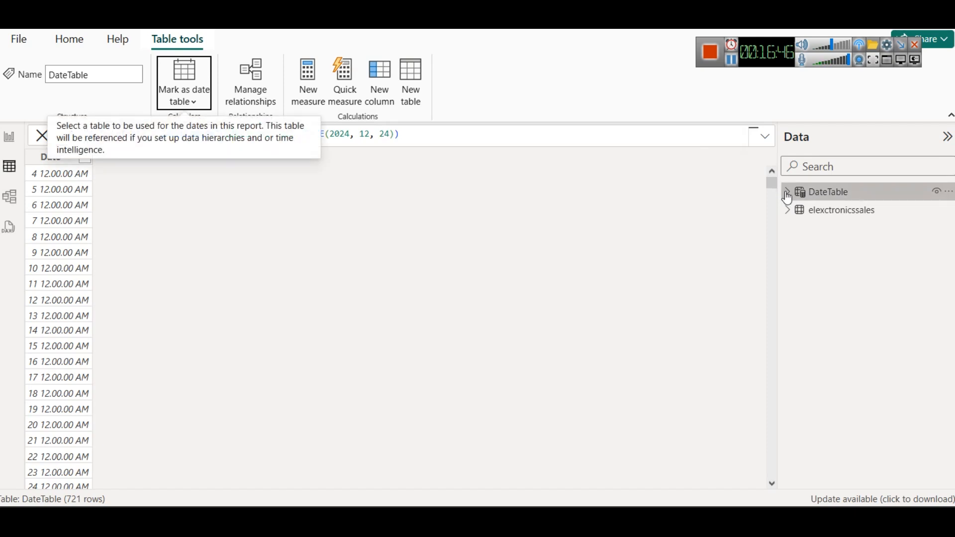
Step: Mark DateTable as a date table using its Date column, and collapse its fields in the table list
{"action": "left_click", "coordinate": [787, 192]}
{"action": "left_click", "coordinate": [825, 210]}
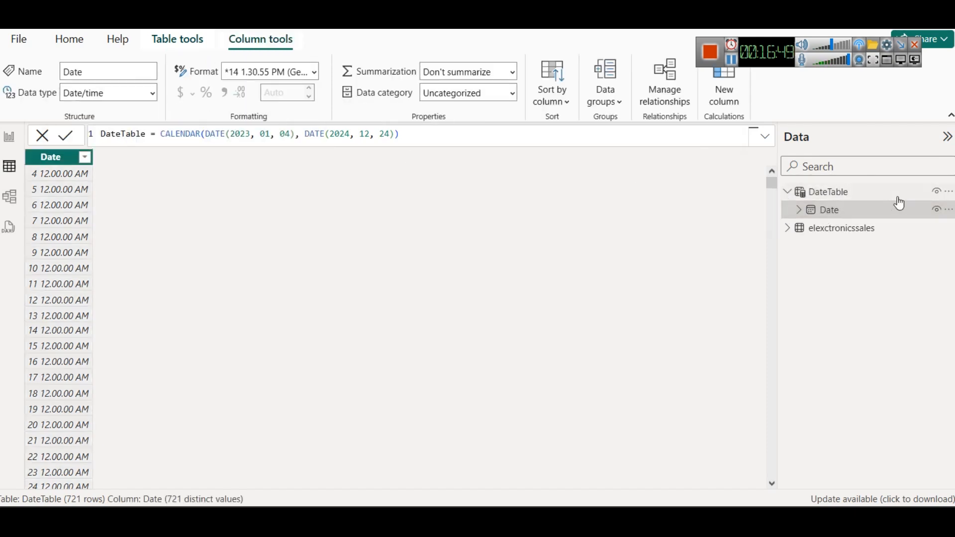
{"action": "left_click", "coordinate": [829, 193]}
{"action": "left_click", "coordinate": [191, 92]}
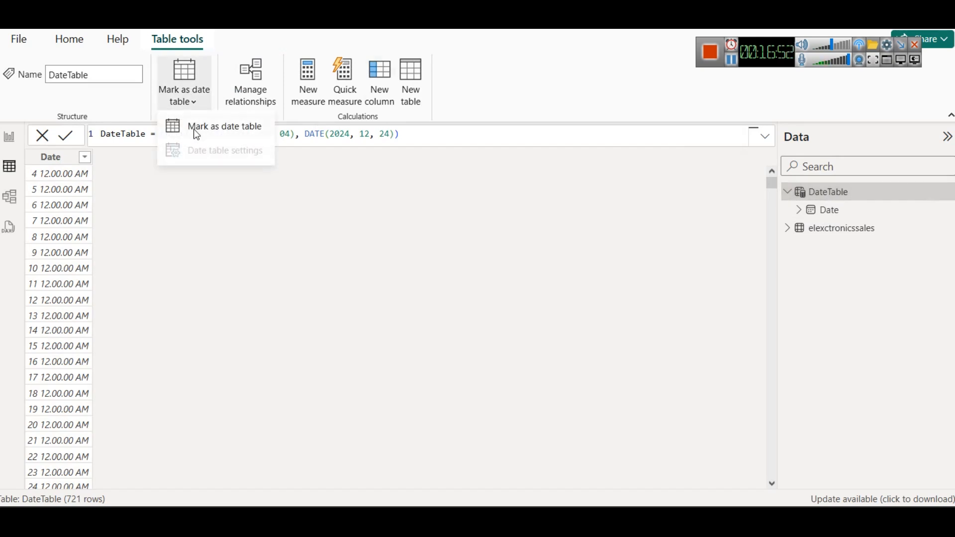
{"action": "left_click", "coordinate": [194, 128]}
{"action": "left_click", "coordinate": [337, 236]}
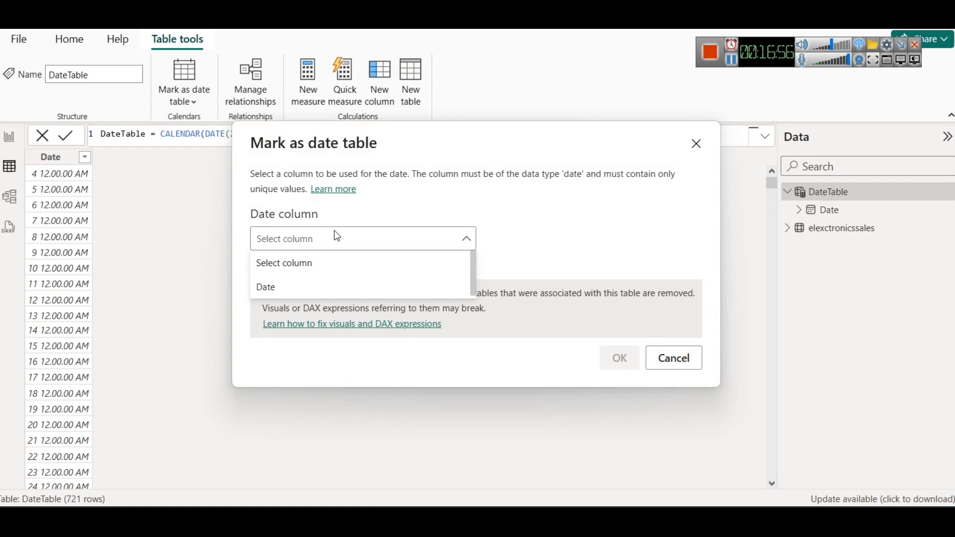
{"action": "left_click", "coordinate": [269, 288]}
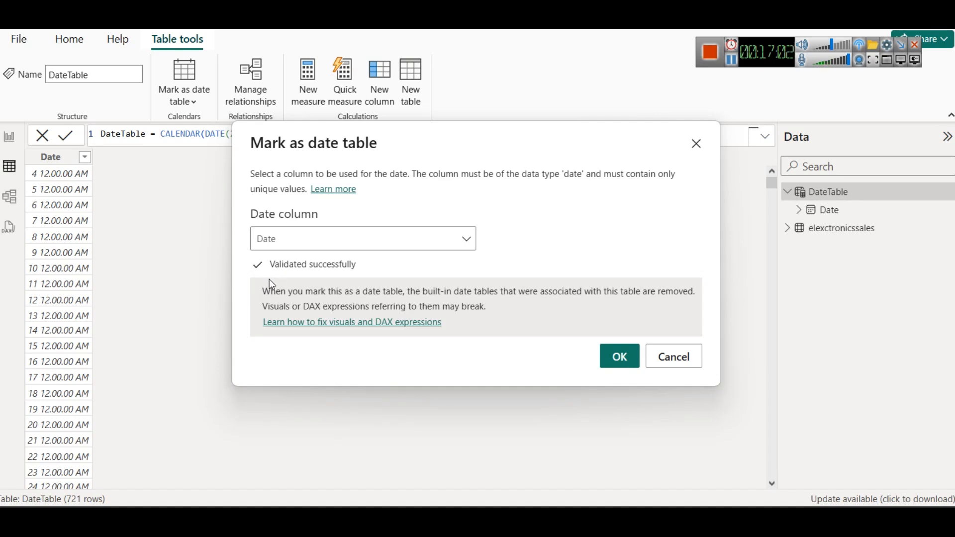
{"action": "left_click", "coordinate": [602, 361]}
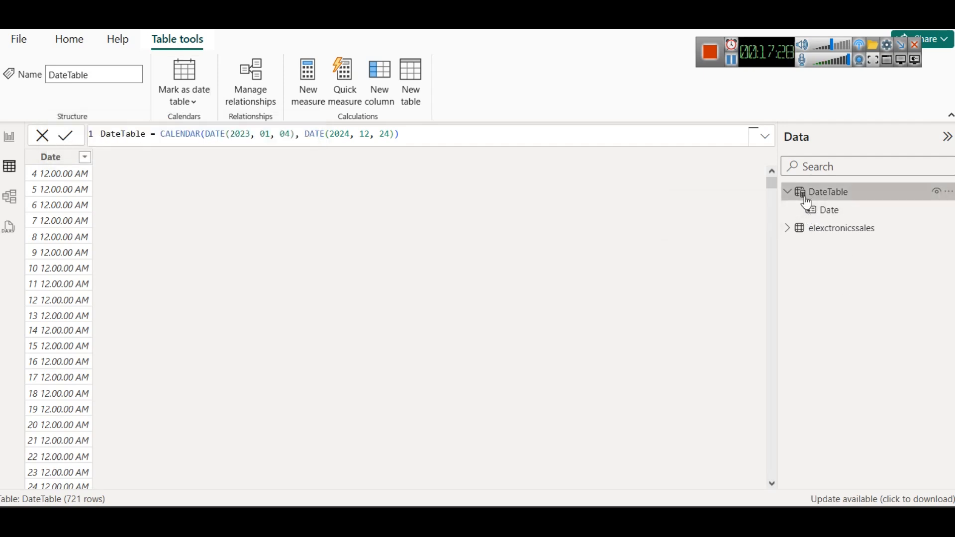
{"action": "left_click", "coordinate": [788, 192]}
Step: Switch to Notepad and add the note "Now click on table and in table tools mark it as datetable" a few lines below the DateTable formula
{"action": "mouse_move", "coordinate": [419, 522]}
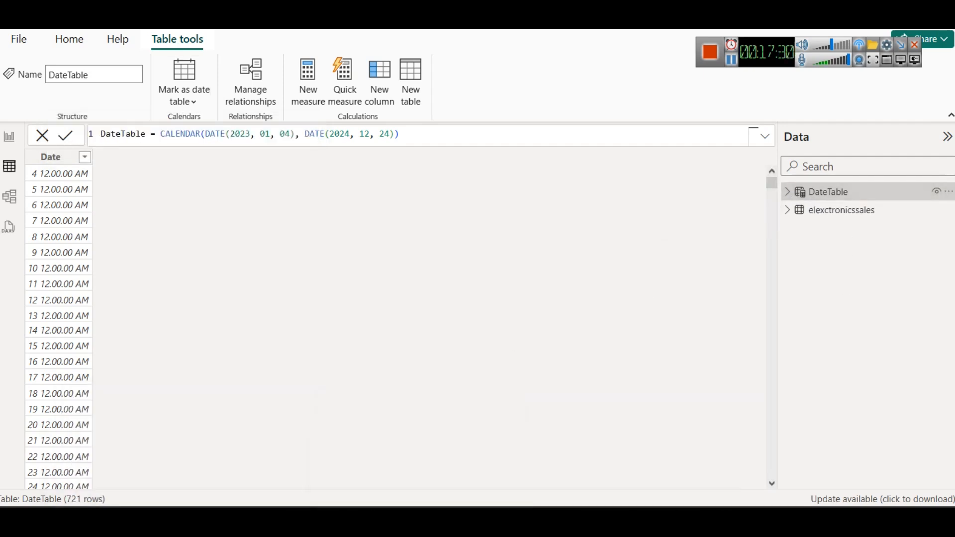
{"action": "left_click", "coordinate": [673, 448]}
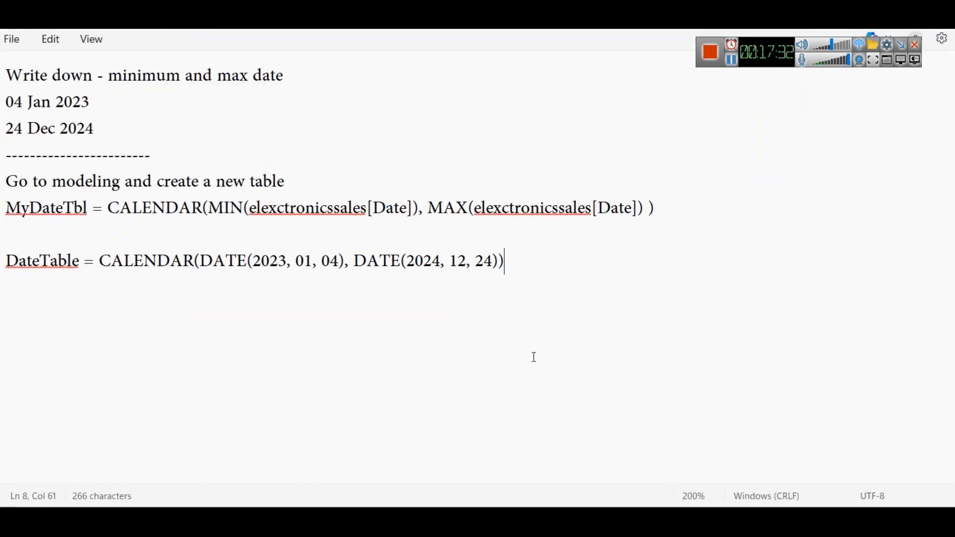
{"action": "key", "text": "Return"}
{"action": "key", "text": "Return"}
{"action": "key", "text": "Return"}
{"action": "type", "text": "Now"}
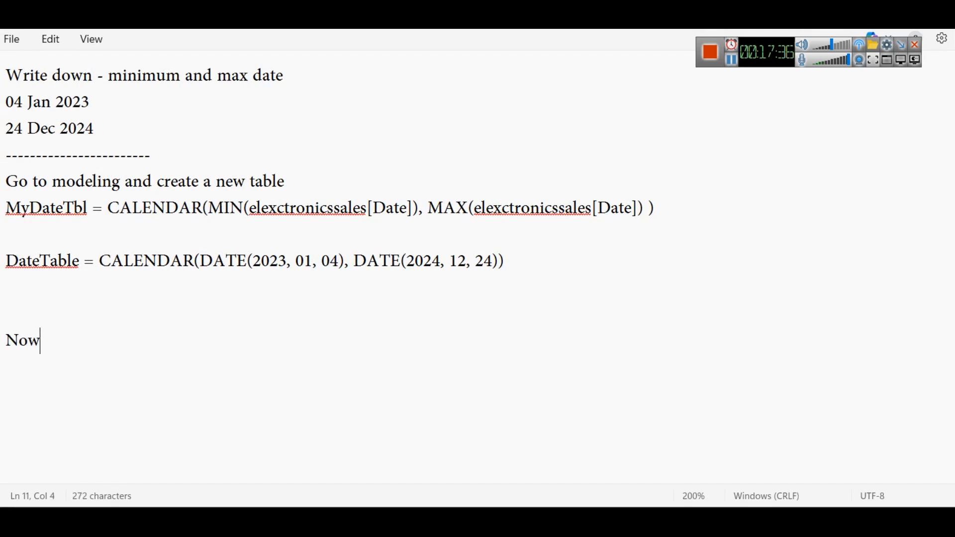
{"action": "type", "text": " click on table and m"}
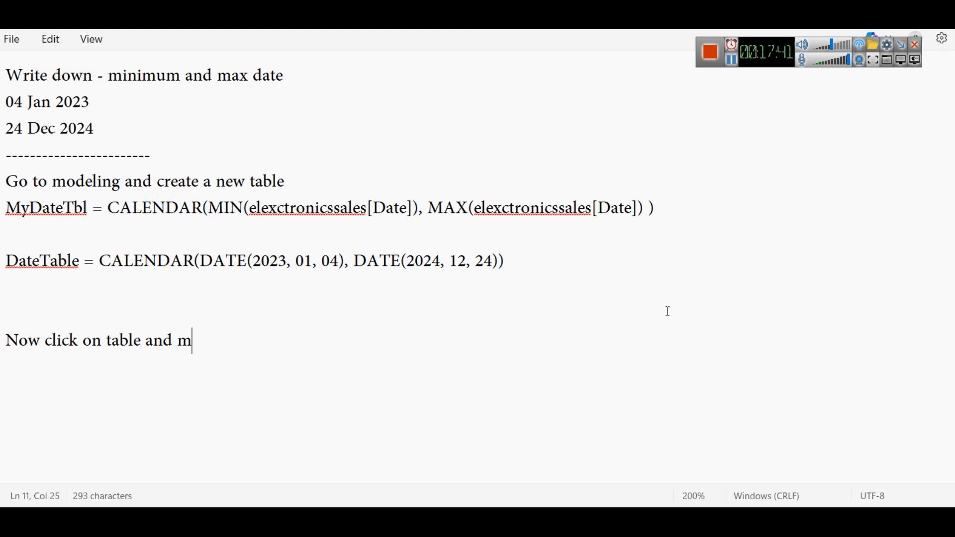
{"action": "key", "text": "BackSpace"}
{"action": "type", "text": "in table tool"}
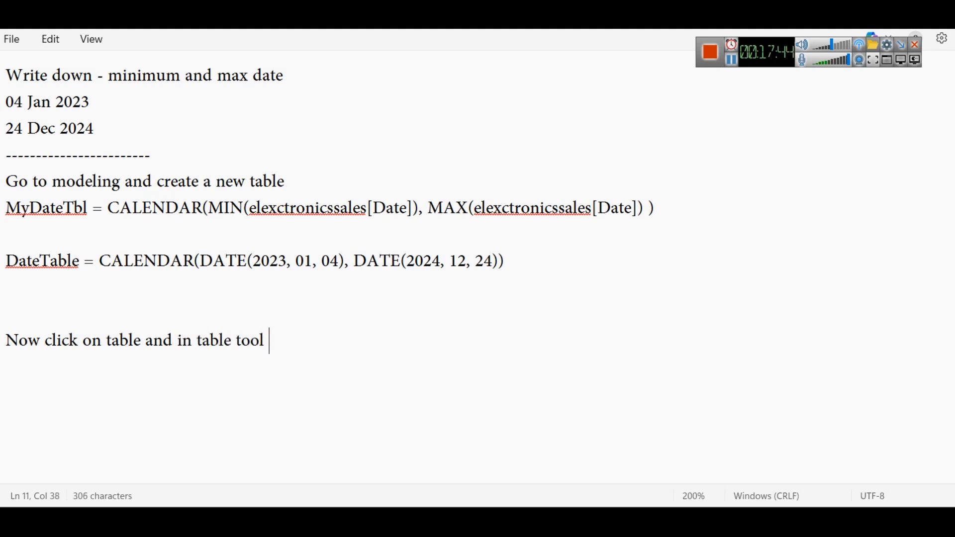
{"action": "type", "text": "s mark  it"}
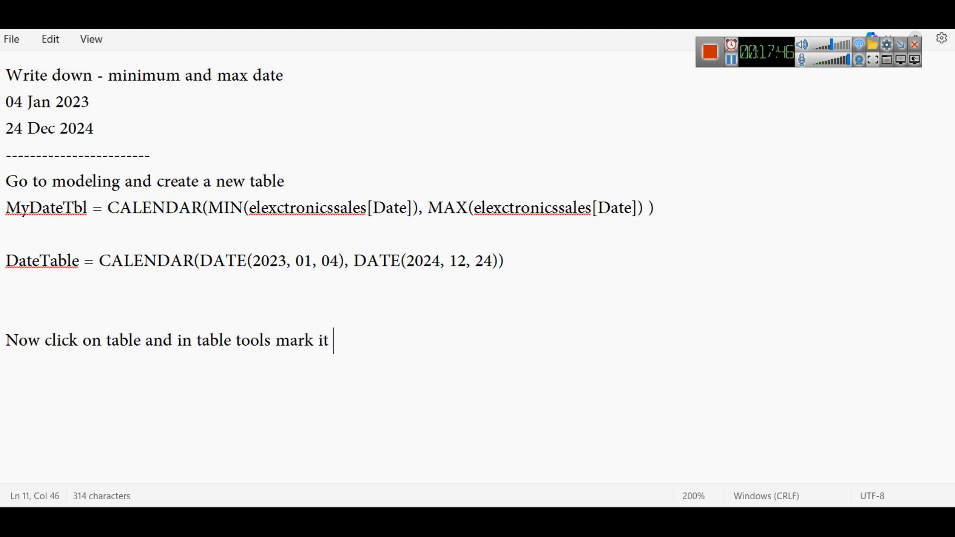
{"action": "type", "text": " as datetable"}
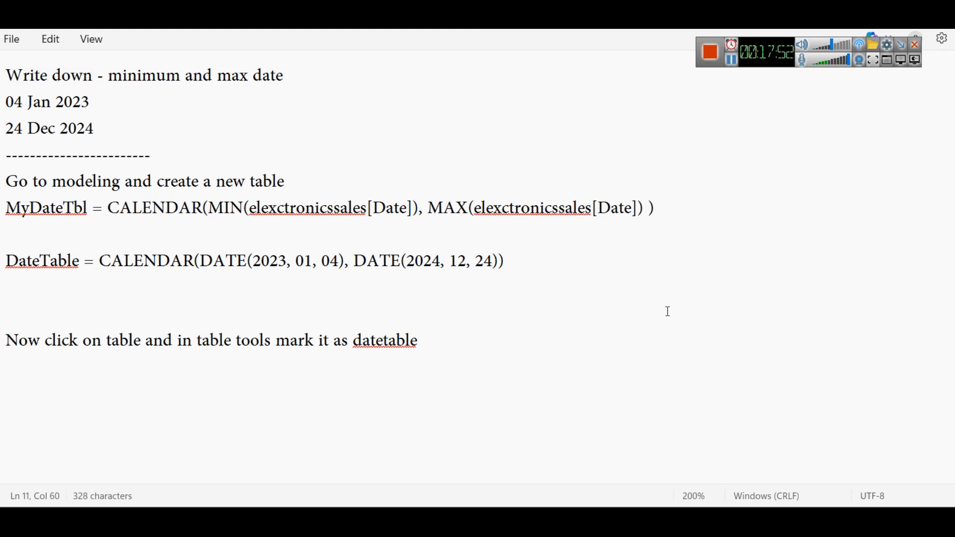
Step: Extend the datetable note with ">> select column >> date >> validate check done" and add "and check icon" on the following line
{"action": "type", "text": ">> select col"}
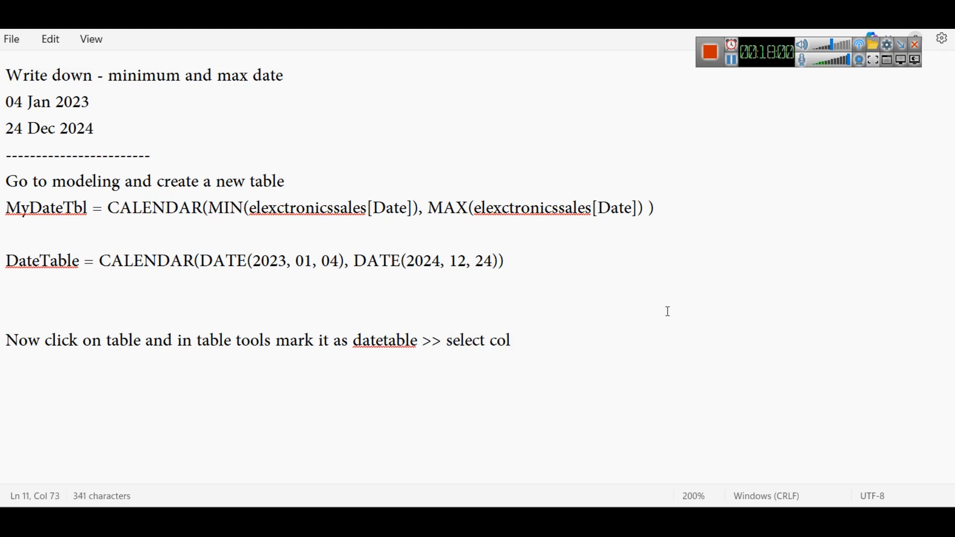
{"action": "type", "text": "umn "}
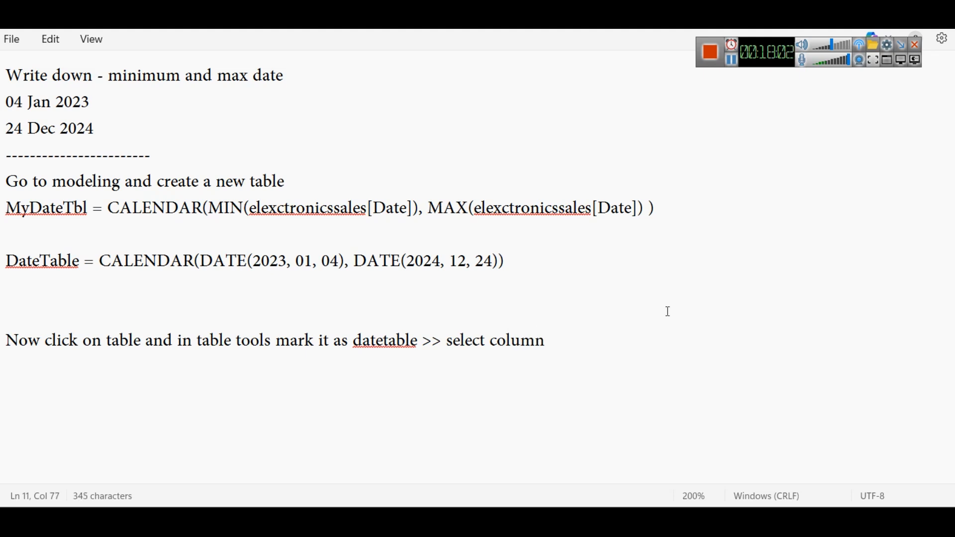
{"action": "type", "text": ">> date "}
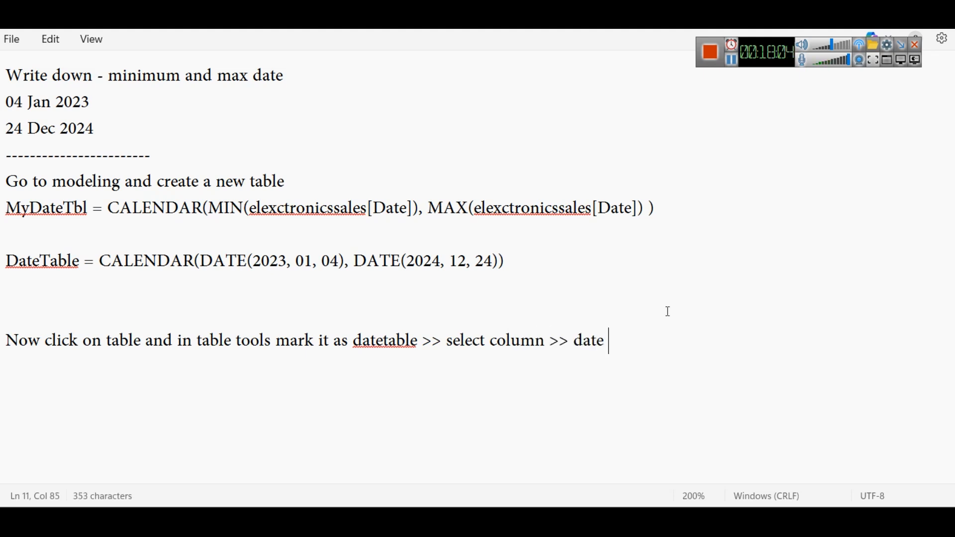
{"action": "type", "text": ">> validate "}
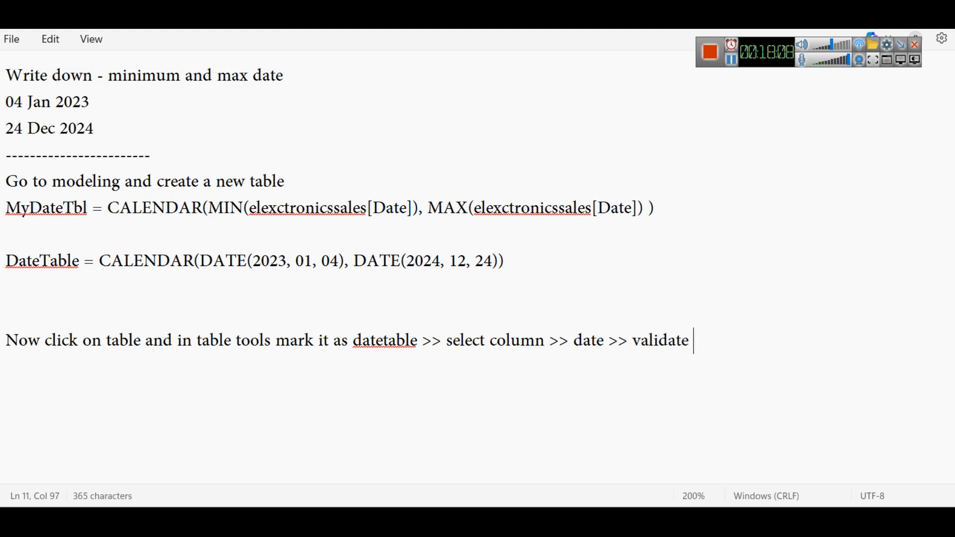
{"action": "type", "text": "check done"}
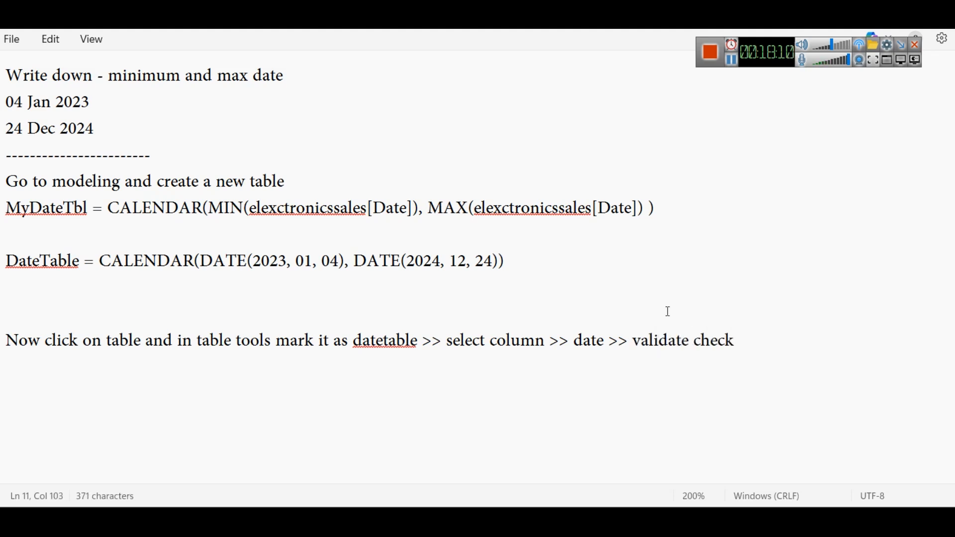
{"action": "key", "text": "Return"}
{"action": "key", "text": "Return"}
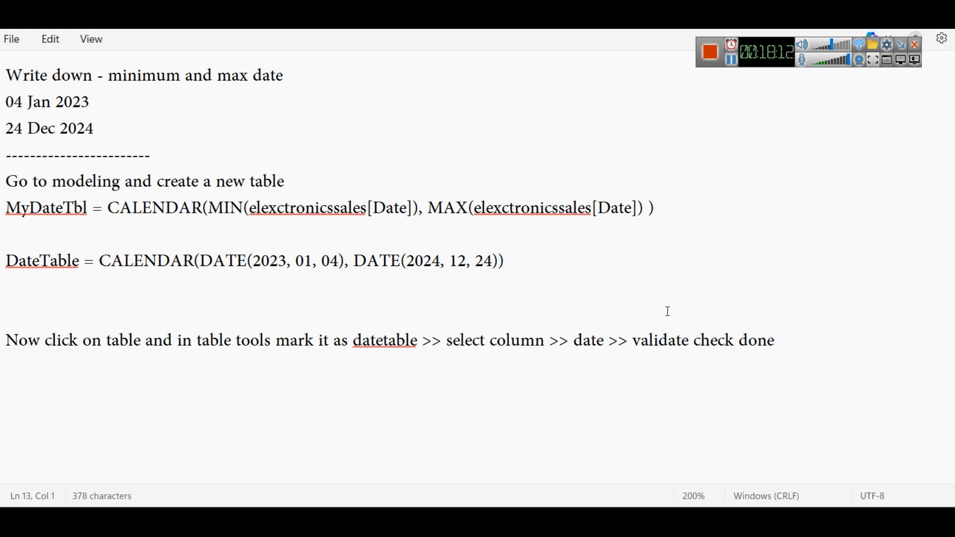
{"action": "key", "text": "BackSpace"}
{"action": "type", "text": "and check icon"}
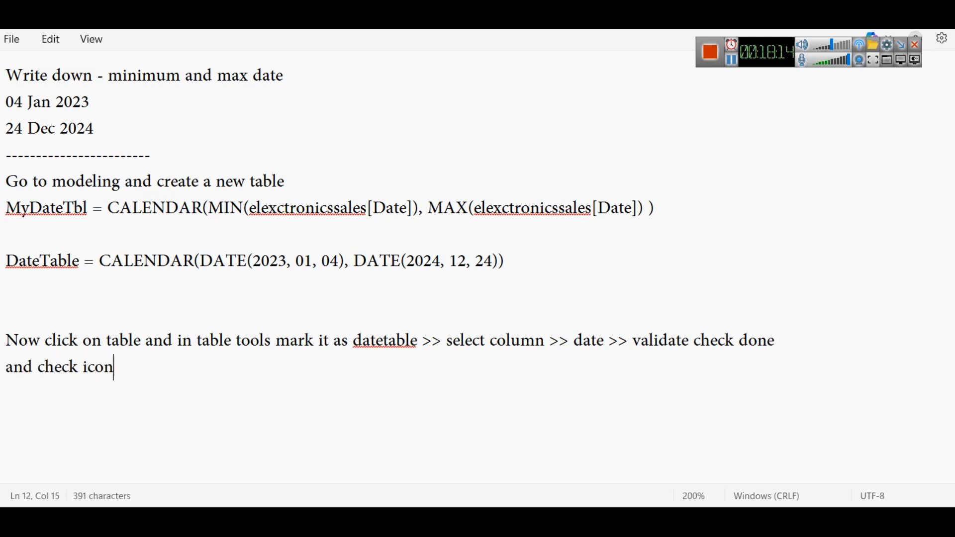
Step: Leave a blank line below "and check icon" and add the heading line "In Data Modeling"
{"action": "key", "text": "Return"}
{"action": "key", "text": "Return"}
{"action": "type", "text": "In model"}
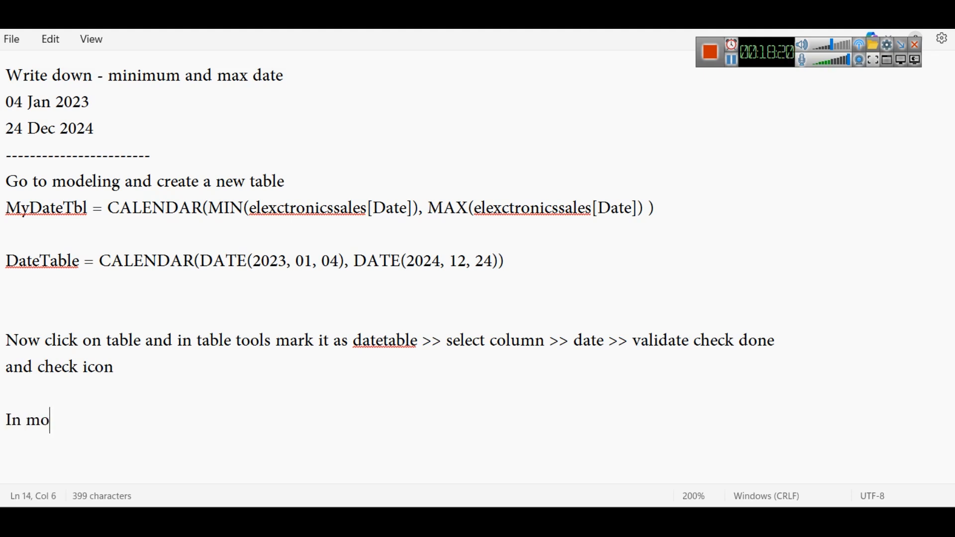
{"action": "key", "text": "BackSpace"}
{"action": "key", "text": "BackSpace"}
{"action": "key", "text": "BackSpace"}
{"action": "key", "text": "BackSpace"}
{"action": "key", "text": "BackSpace"}
{"action": "type", "text": "Data Modeling"}
Step: Add the line "Link Date of Datetable with Date of Sales Table" under the "In Data Modeling" heading
{"action": "key", "text": "Return"}
{"action": "type", "text": "T"}
{"action": "key", "text": "BackSpace"}
{"action": "type", "text": "Lin"}
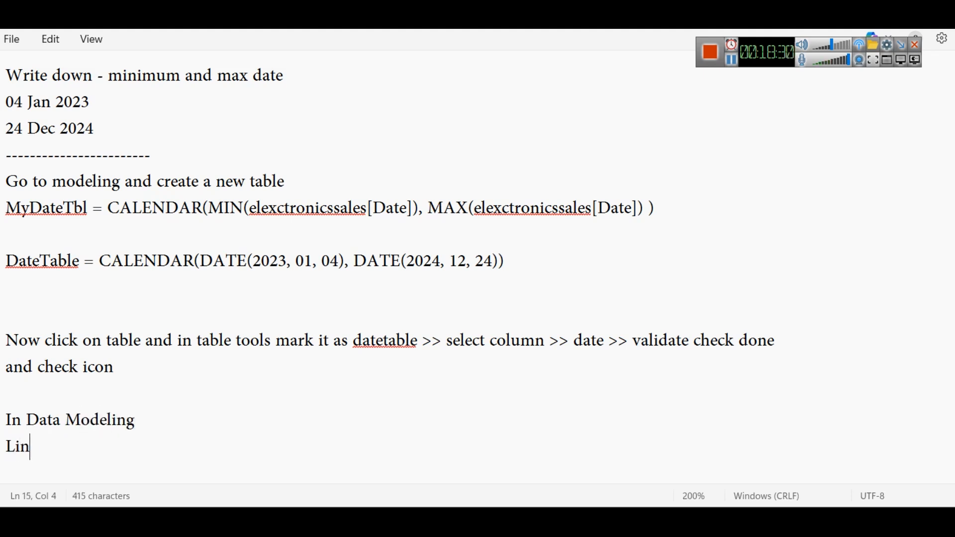
{"action": "type", "text": "k Date of Datetable with Date of Sales Table"}
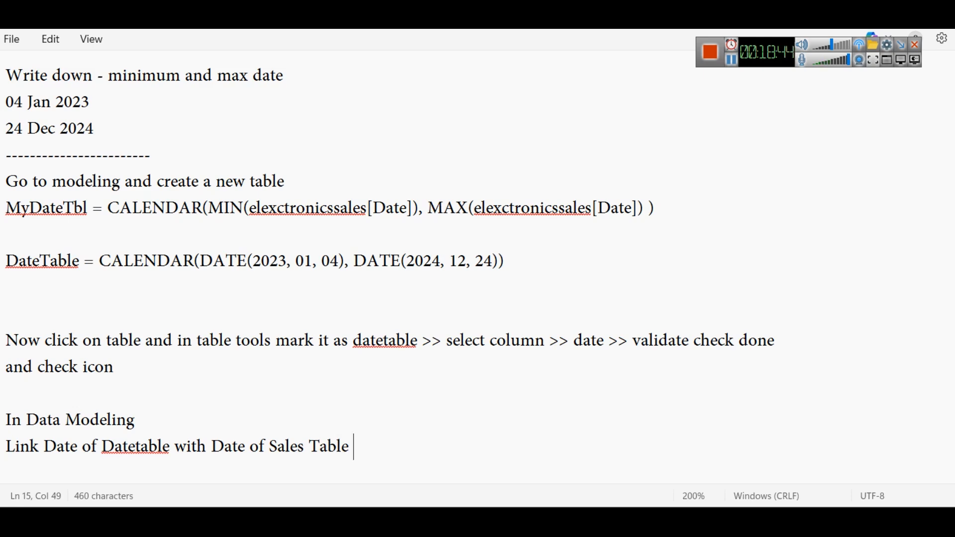
Step: Switch to Power BI's model view and create a relationship between DateTable's Date and elexctronicssales' Date
{"action": "key", "text": "alt+Tab"}
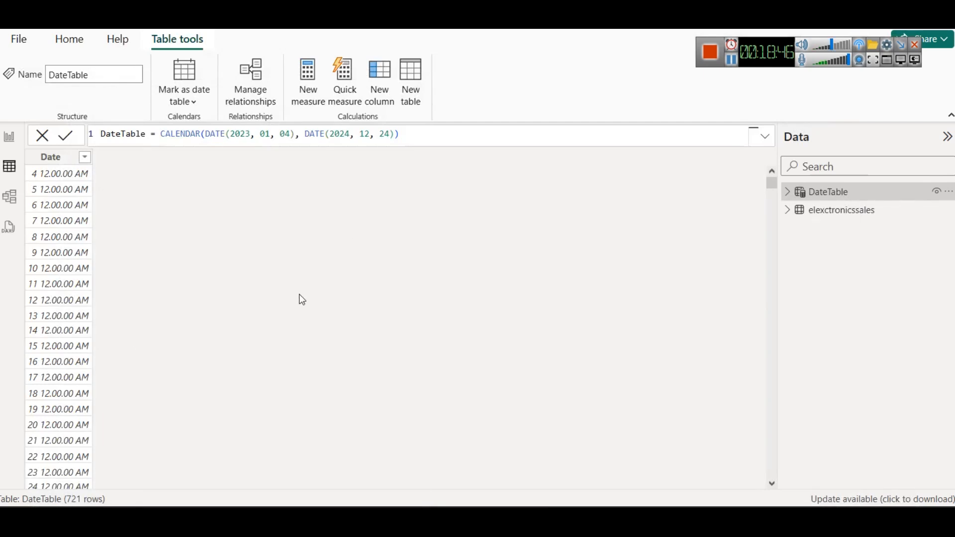
{"action": "left_click", "coordinate": [7, 204]}
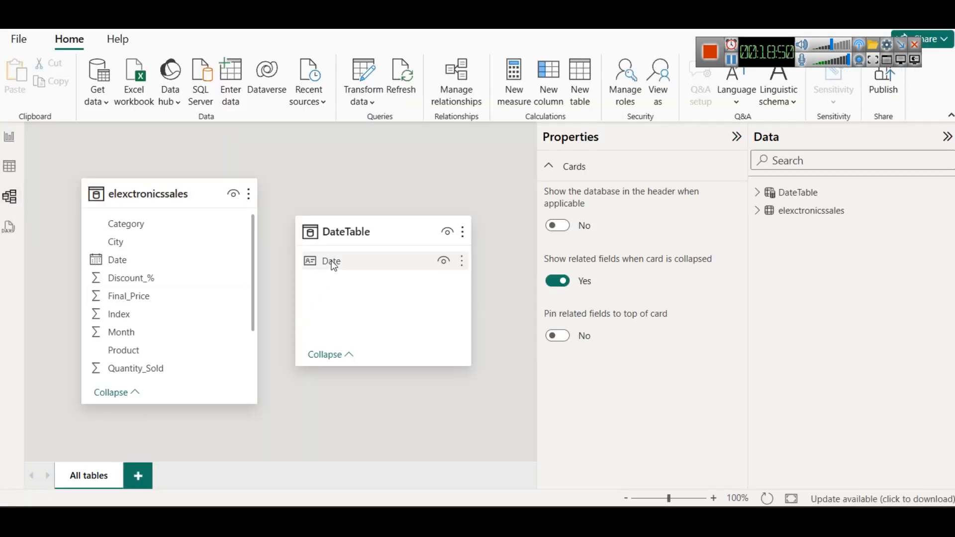
{"action": "left_click_drag", "start_coordinate": [335, 265], "coordinate": [143, 255]}
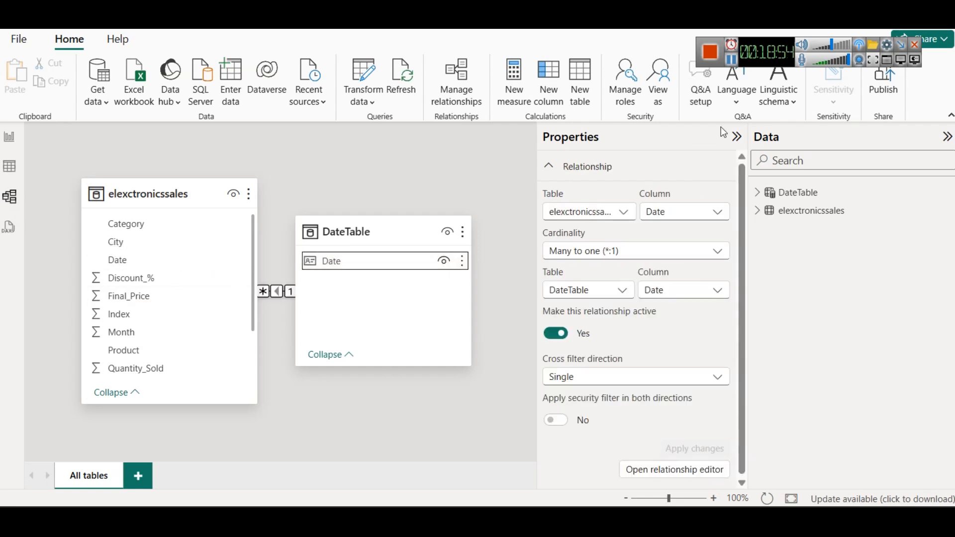
Step: Hide the relationship properties in the model view, and return to the report page with the elexctronicssales fields expanded
{"action": "left_click", "coordinate": [737, 142]}
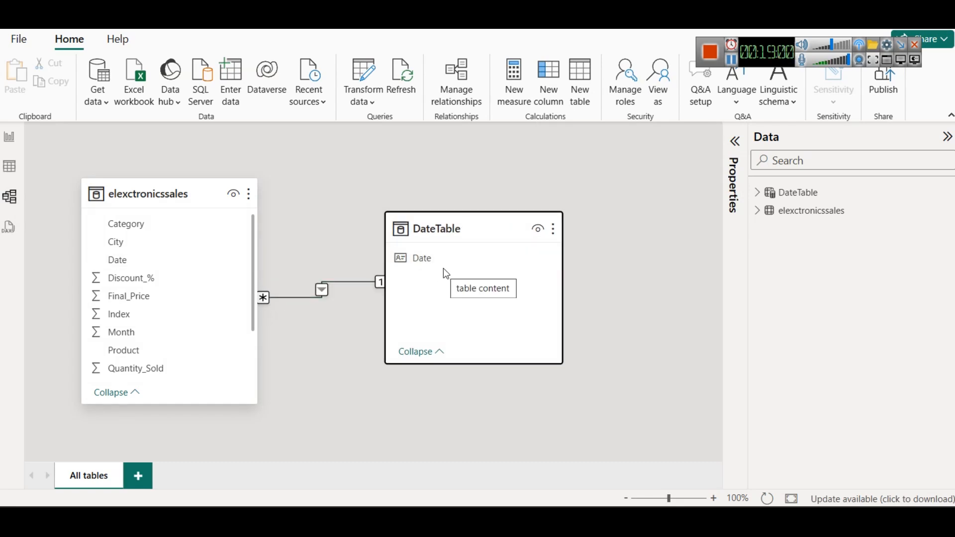
{"action": "left_click", "coordinate": [9, 137]}
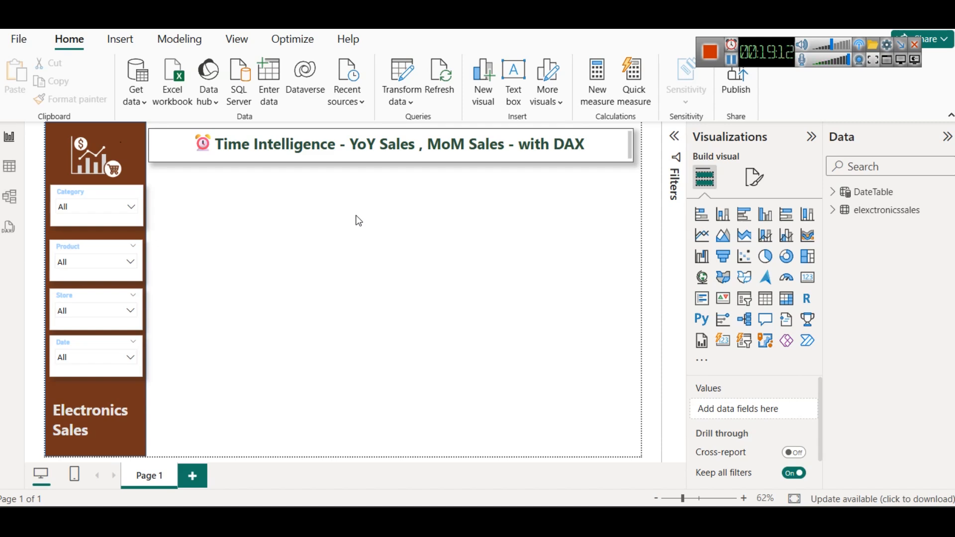
{"action": "left_click", "coordinate": [833, 210]}
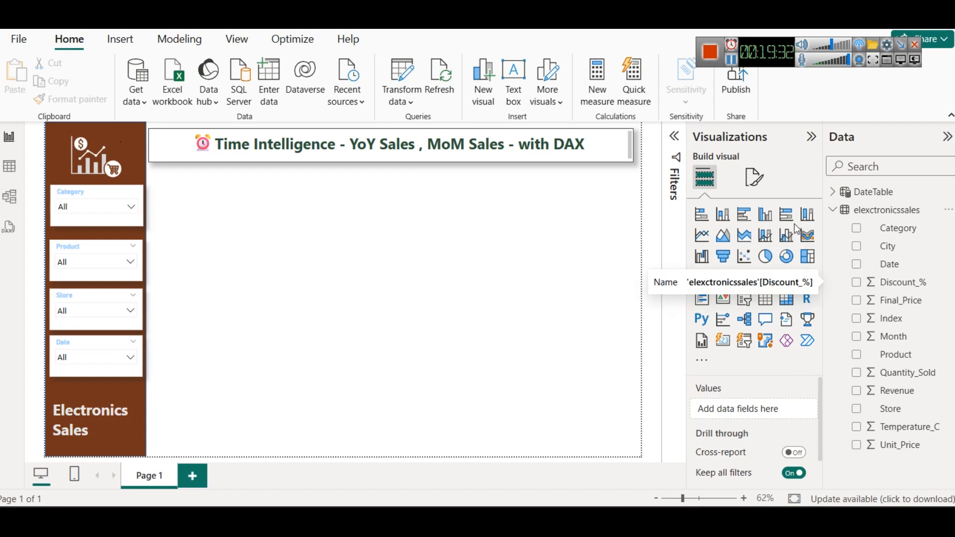
Step: Show the elexctronicssales records in table view and examine the Date column
{"action": "left_click", "coordinate": [9, 166]}
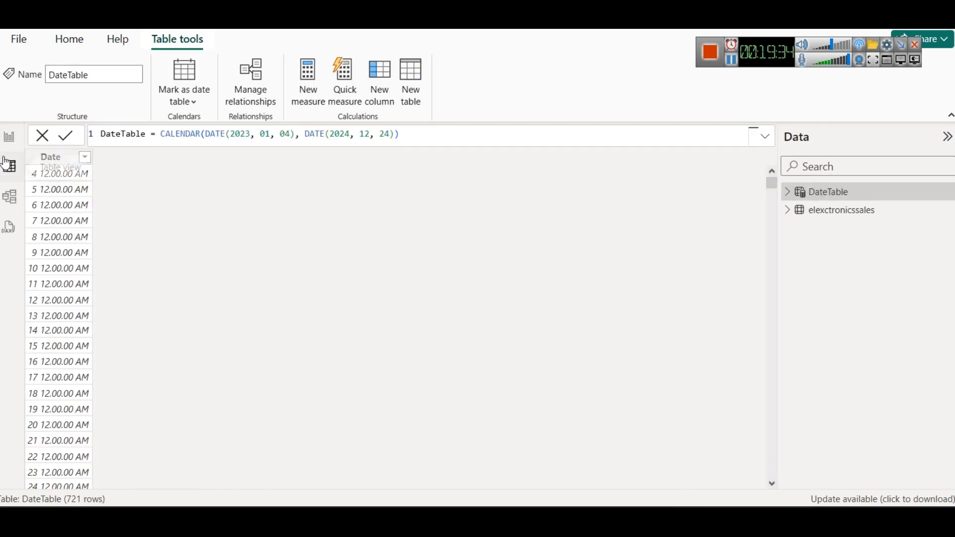
{"action": "left_click", "coordinate": [788, 210]}
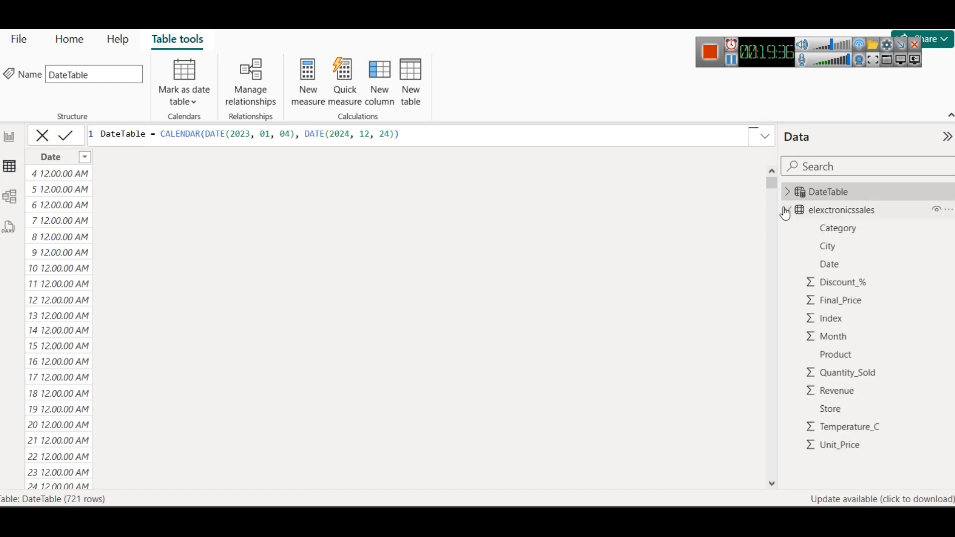
{"action": "left_click", "coordinate": [829, 264]}
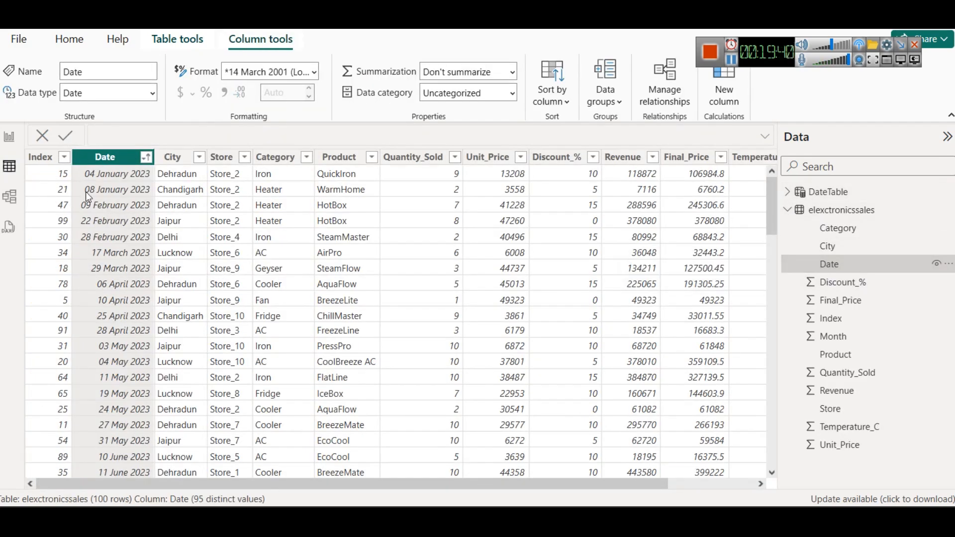
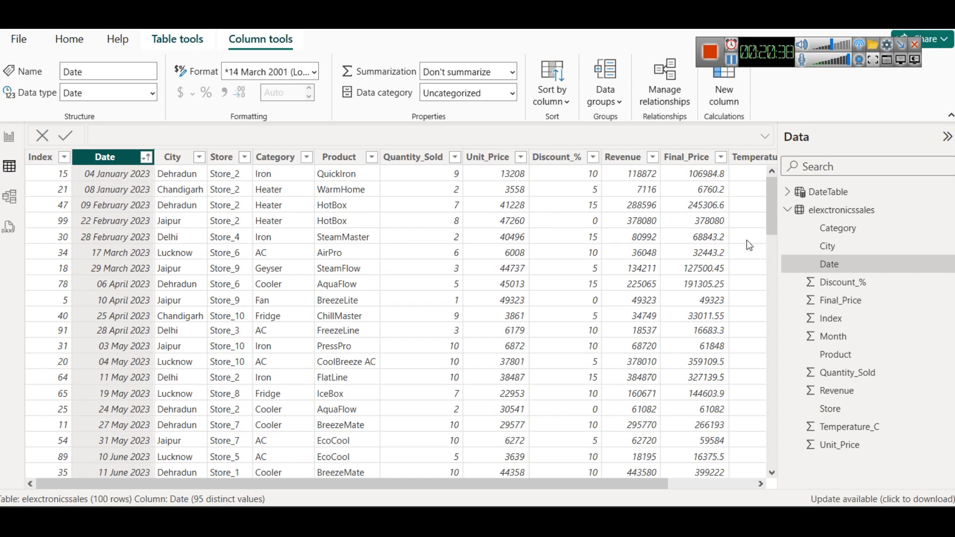
Step: Collapse the elexctronicssales fields and show DateTable's records to examine its Date column
{"action": "left_click", "coordinate": [787, 210]}
{"action": "left_click", "coordinate": [816, 198]}
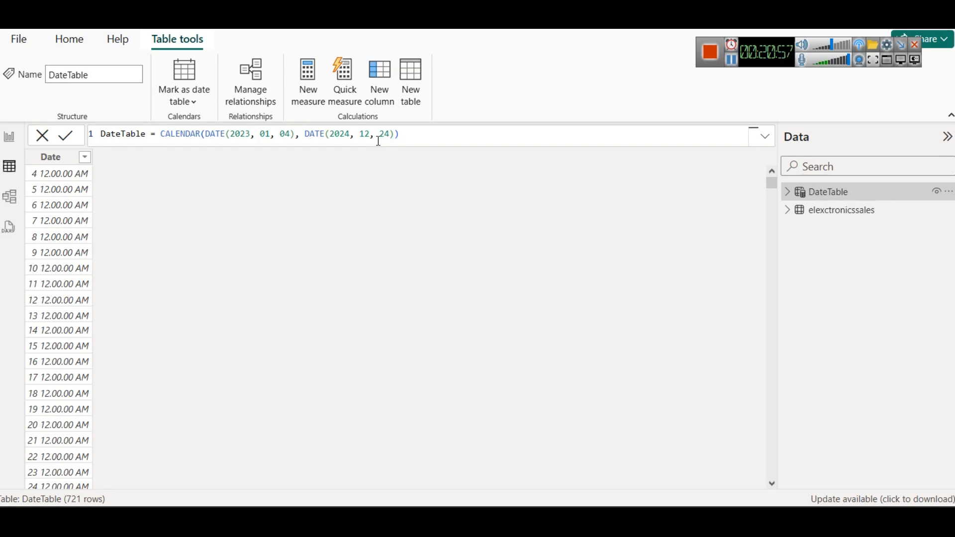
{"action": "left_click", "coordinate": [41, 178]}
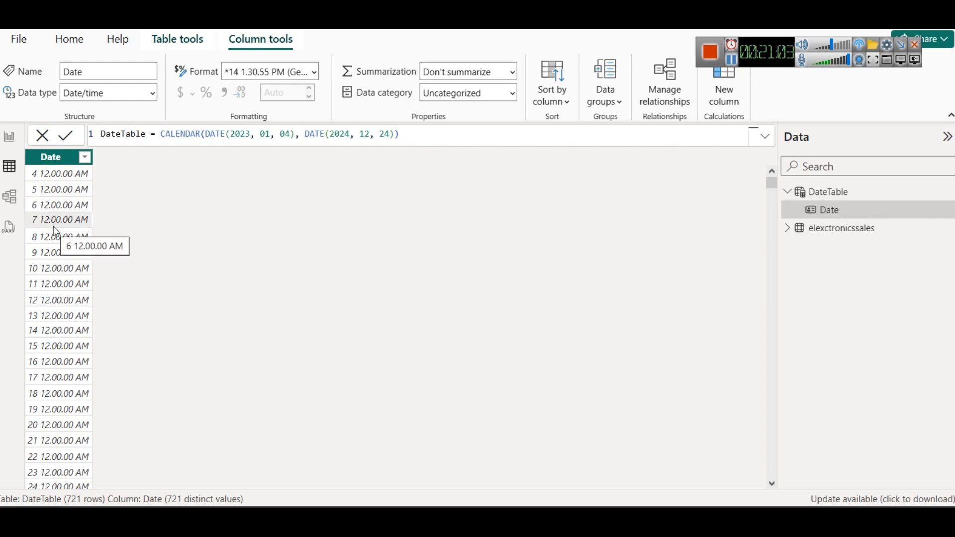
Step: Return to the report page and add a line chart below the title banner, sized to about half the banner's width
{"action": "left_click", "coordinate": [9, 137]}
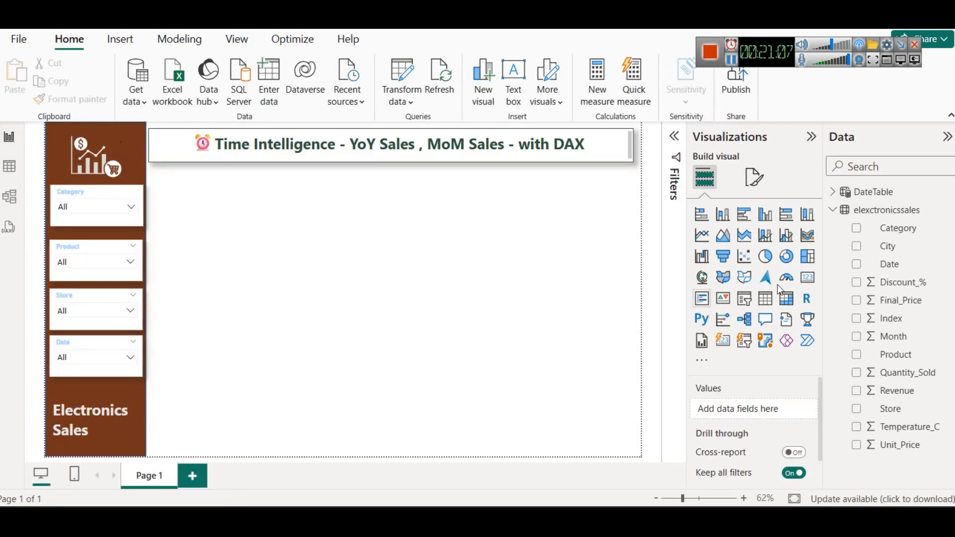
{"action": "left_click", "coordinate": [702, 236]}
{"action": "left_click_drag", "start_coordinate": [394, 164], "coordinate": [405, 275]}
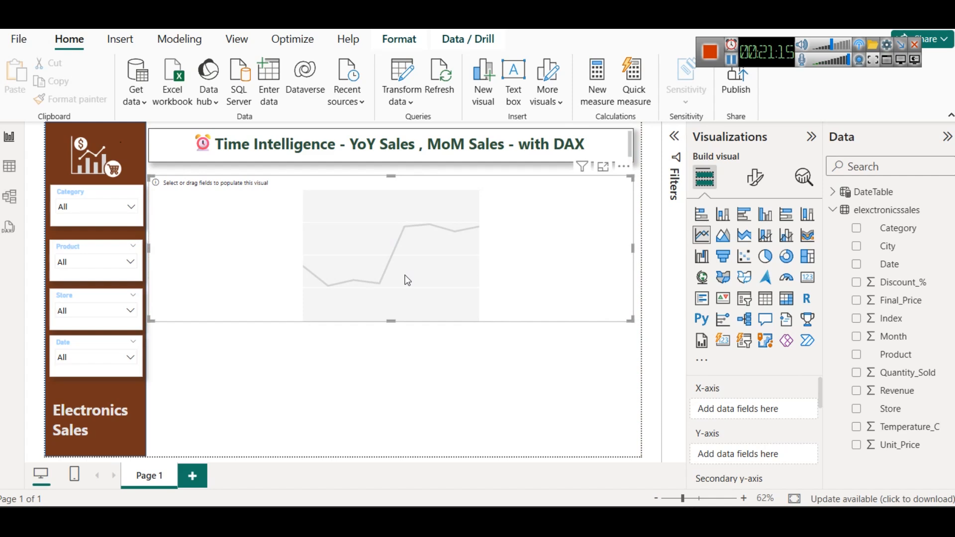
{"action": "left_click_drag", "start_coordinate": [633, 247], "coordinate": [389, 222]}
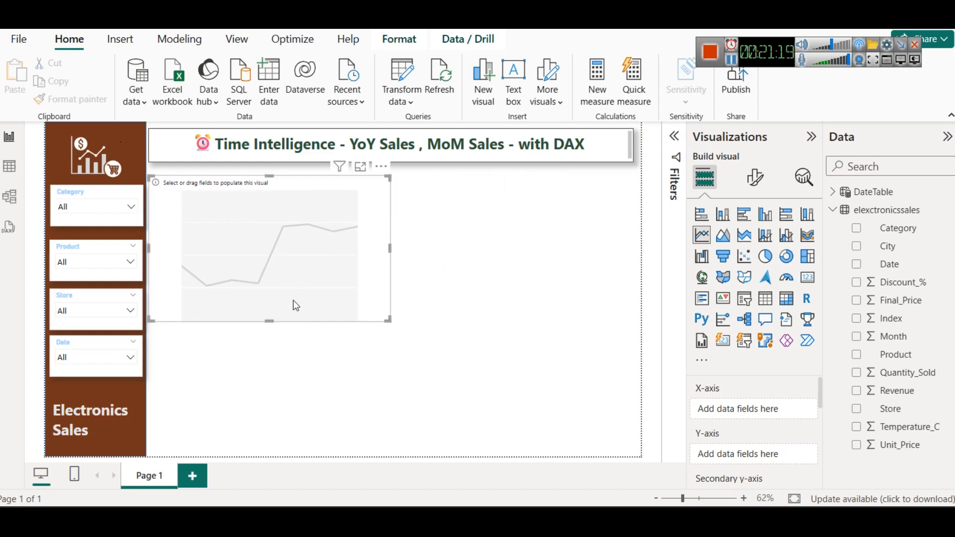
{"action": "left_click_drag", "start_coordinate": [269, 318], "coordinate": [267, 298]}
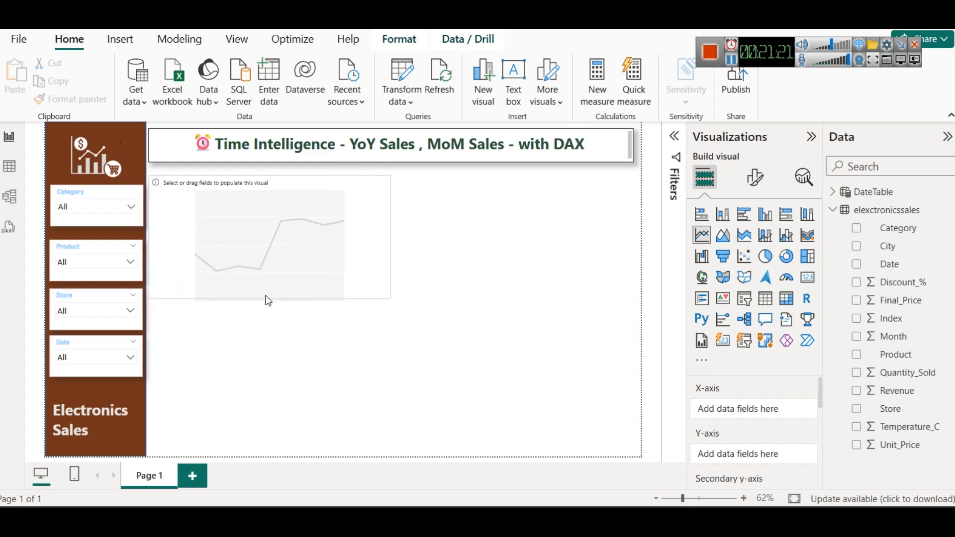
Step: Assign DateTable's Date to the line chart's X-axis and elexctronicssales' Revenue to its Y-axis
{"action": "left_click", "coordinate": [832, 193]}
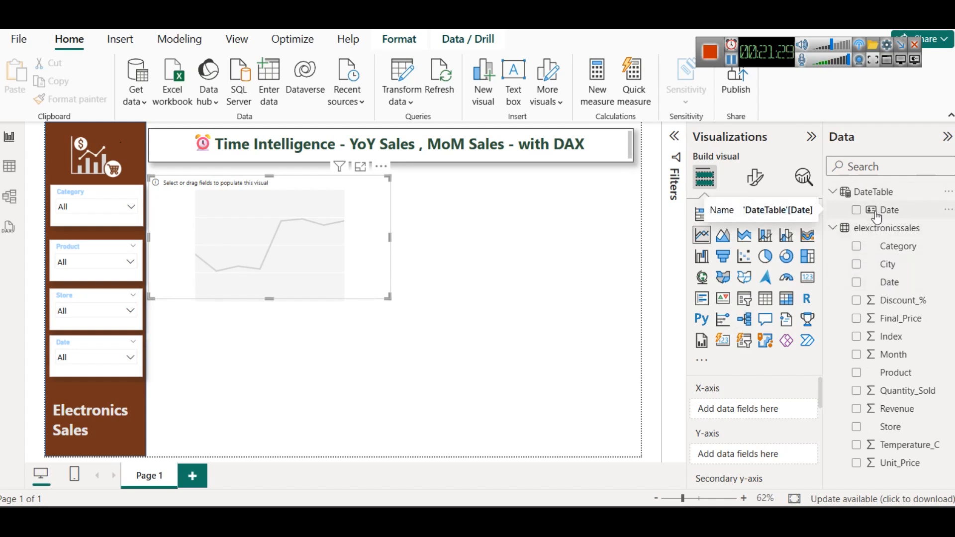
{"action": "left_click_drag", "start_coordinate": [876, 217], "coordinate": [744, 409]}
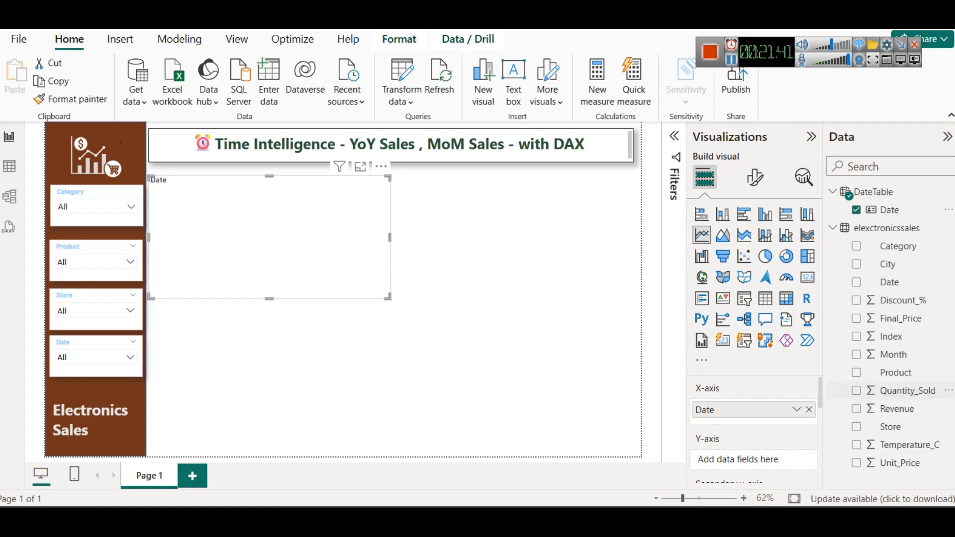
{"action": "left_click_drag", "start_coordinate": [910, 418], "coordinate": [726, 458]}
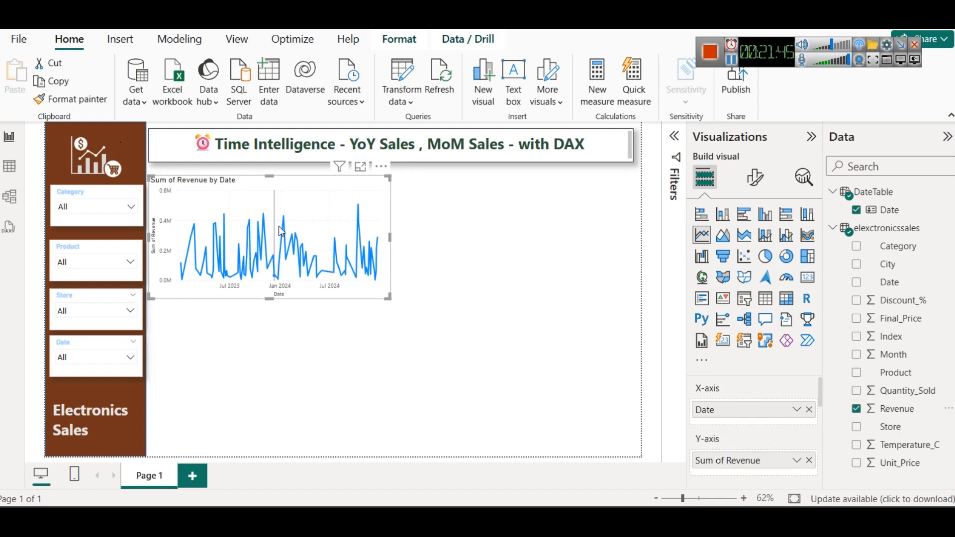
{"action": "mouse_move", "coordinate": [381, 265]}
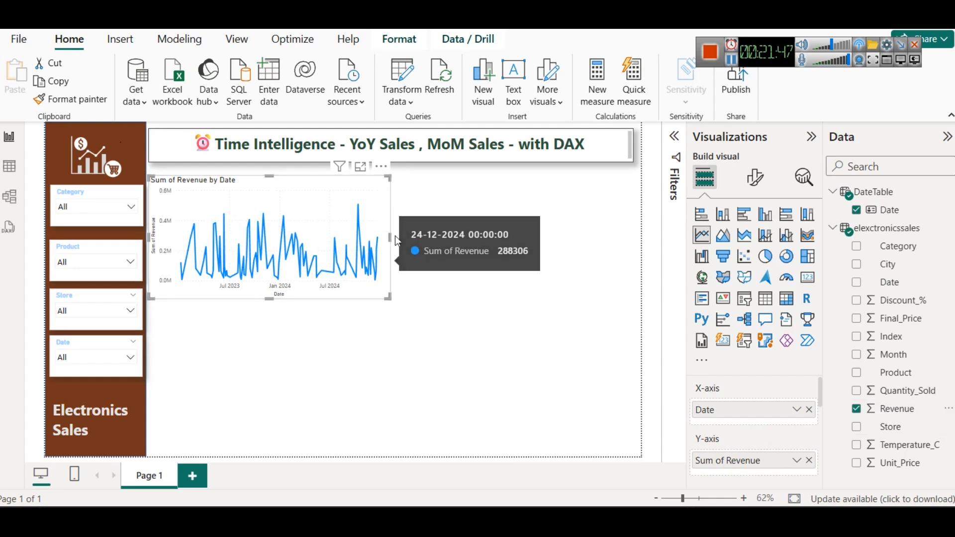
{"action": "mouse_move", "coordinate": [390, 241]}
{"action": "left_mouse_down"}
{"action": "mouse_move", "coordinate": [450, 249]}
{"action": "mouse_move", "coordinate": [447, 238]}
{"action": "mouse_move", "coordinate": [402, 232]}
{"action": "left_mouse_up"}
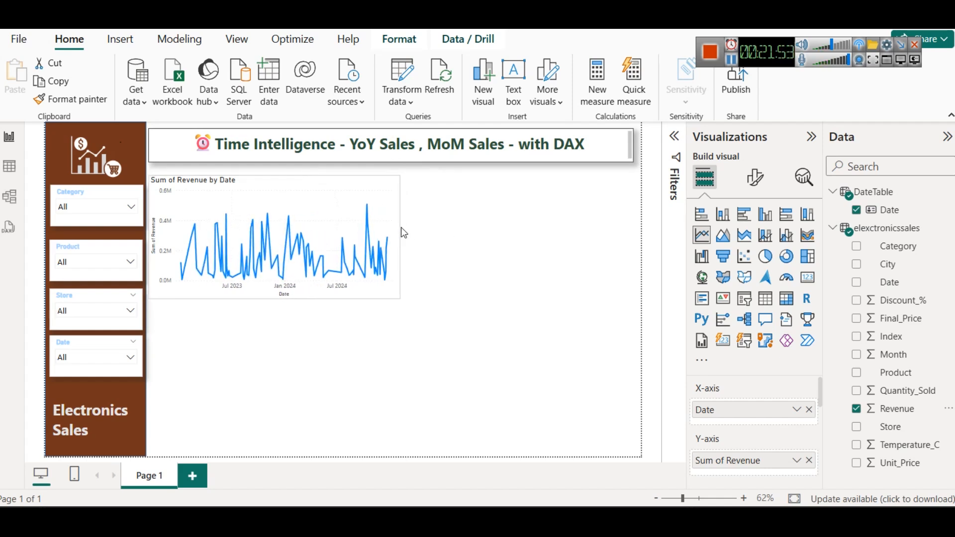
{"action": "left_click", "coordinate": [733, 61]}
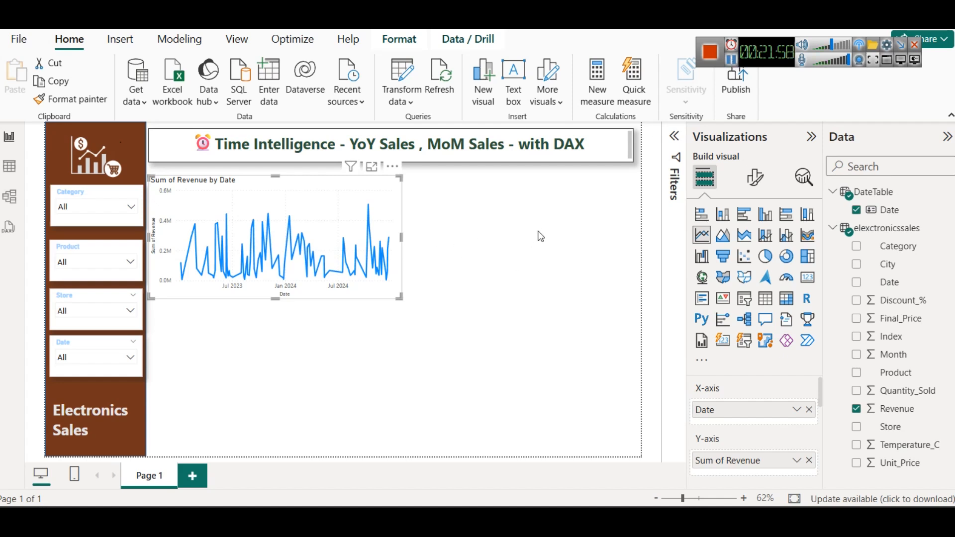
{"action": "left_click_drag", "start_coordinate": [401, 237], "coordinate": [389, 237]}
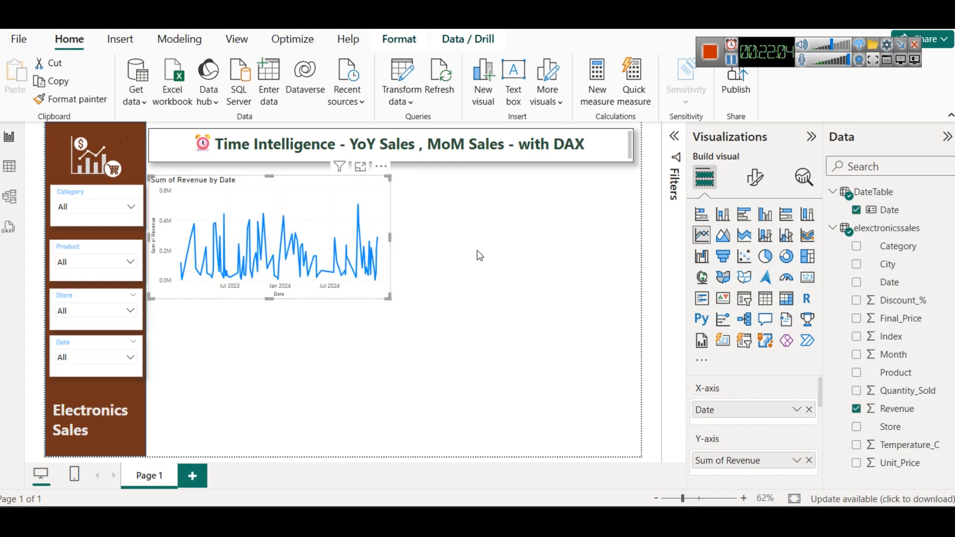
Step: Set the text color of the line chart's title to dark brown
{"action": "left_click", "coordinate": [750, 184]}
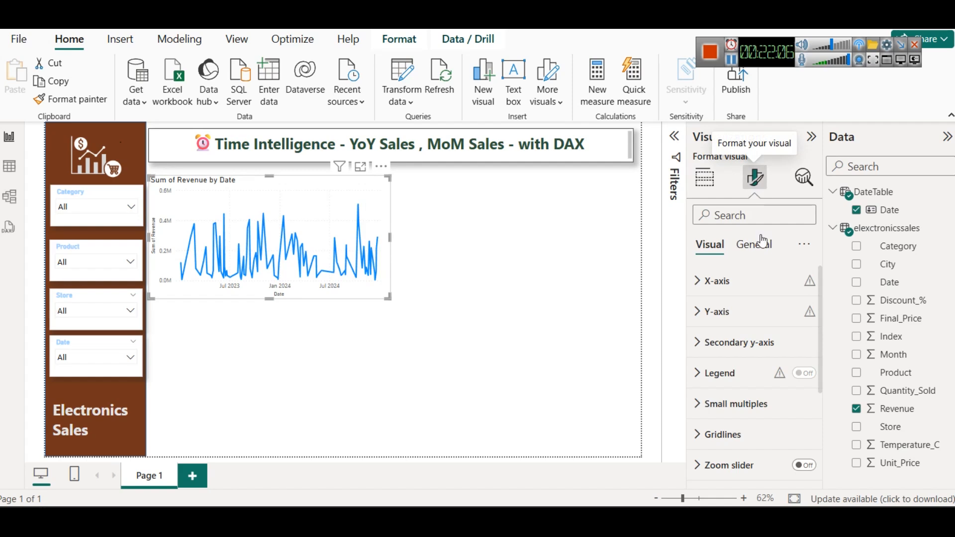
{"action": "left_click", "coordinate": [752, 243]}
{"action": "left_click", "coordinate": [742, 312]}
{"action": "scroll", "coordinate": [748, 349], "scroll_direction": "down", "scroll_amount": 5}
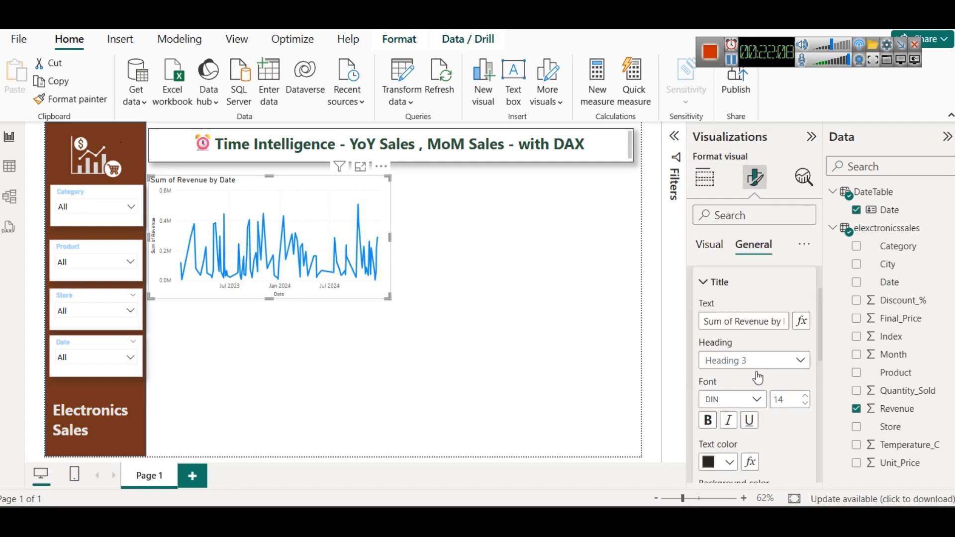
{"action": "left_click", "coordinate": [723, 302]}
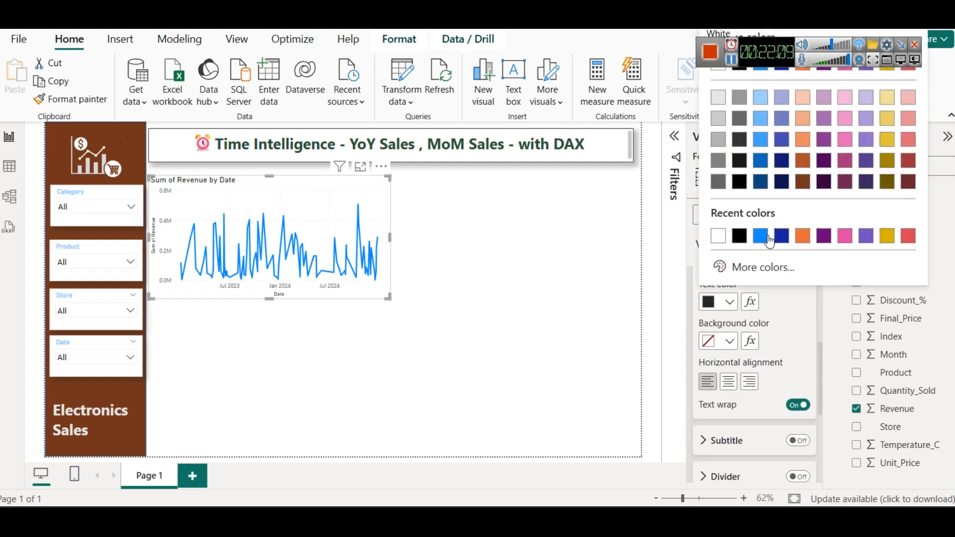
{"action": "left_click", "coordinate": [802, 182]}
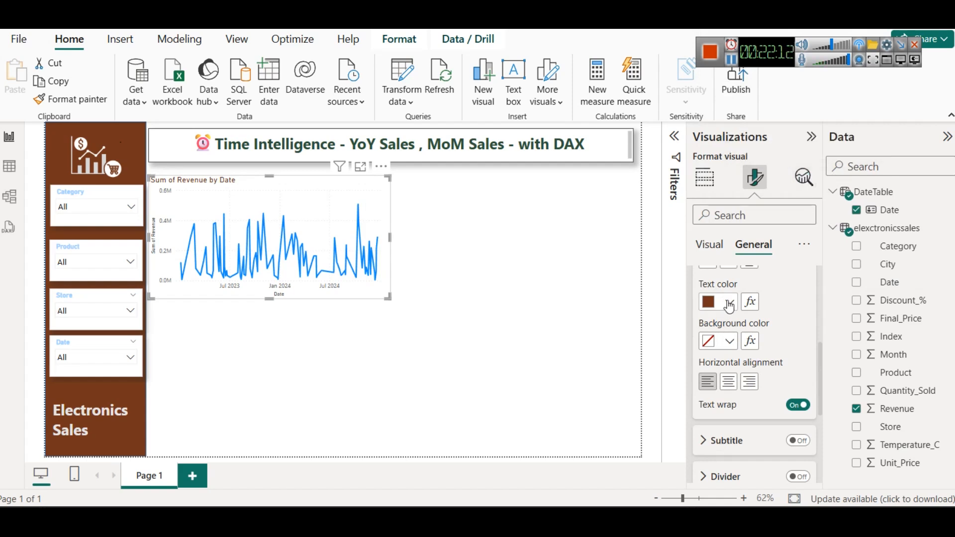
Step: Make the line chart's title bold and align it to the center
{"action": "scroll", "coordinate": [727, 330], "scroll_direction": "up", "scroll_amount": 3}
{"action": "left_click", "coordinate": [707, 411]}
{"action": "left_click", "coordinate": [806, 386]}
{"action": "scroll", "coordinate": [766, 440], "scroll_direction": "down", "scroll_amount": 3}
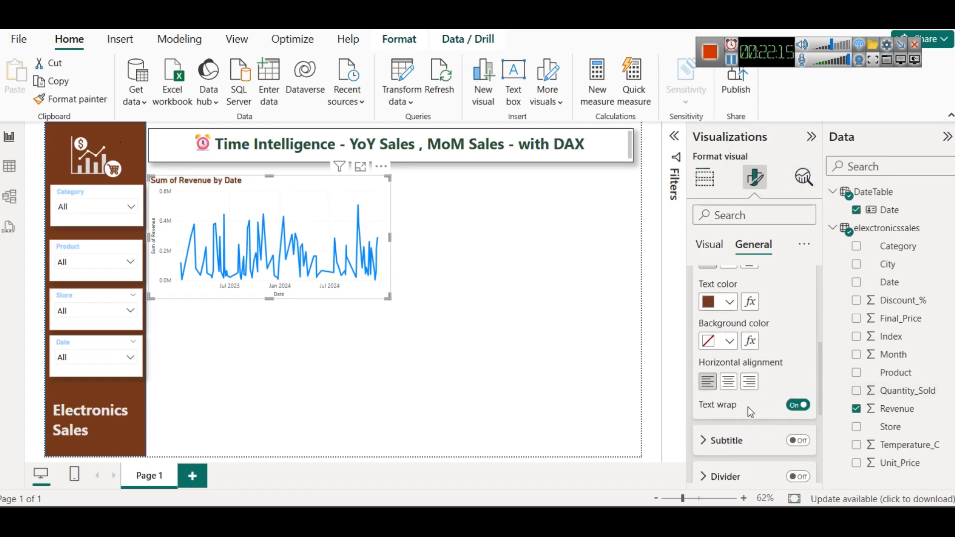
{"action": "left_click", "coordinate": [731, 386]}
{"action": "left_click", "coordinate": [484, 301]}
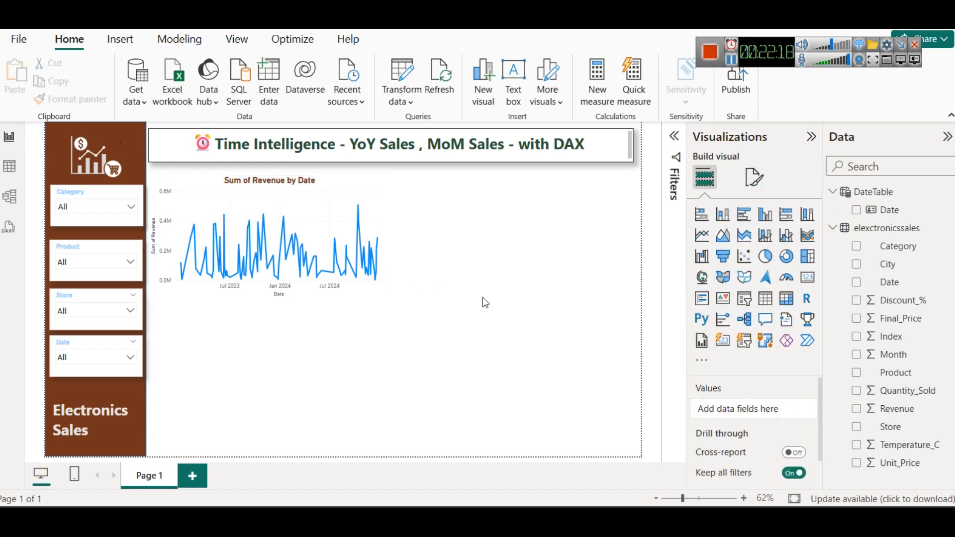
Step: Turn on the shadow effect for the Sum of Revenue by Date line chart
{"action": "left_click", "coordinate": [336, 193]}
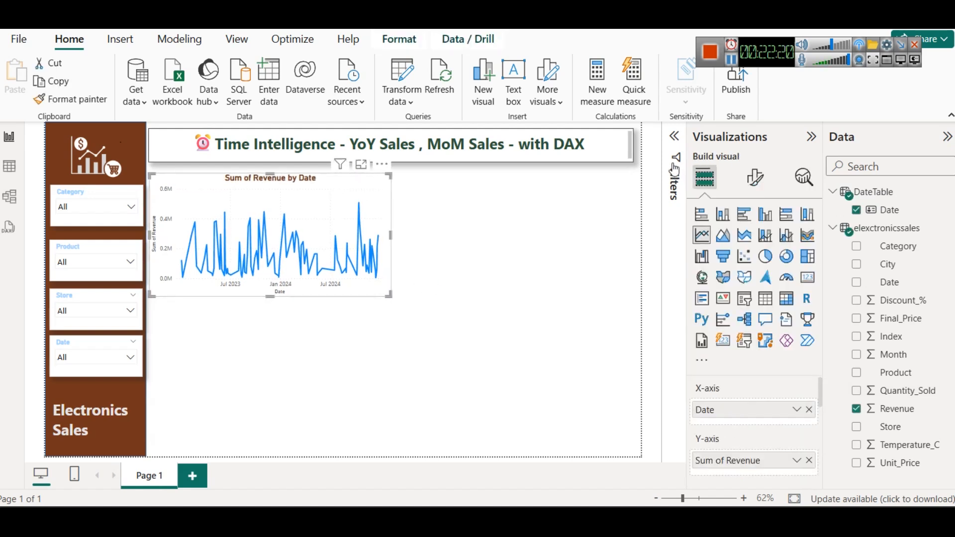
{"action": "left_click", "coordinate": [754, 177]}
{"action": "left_click", "coordinate": [766, 245]}
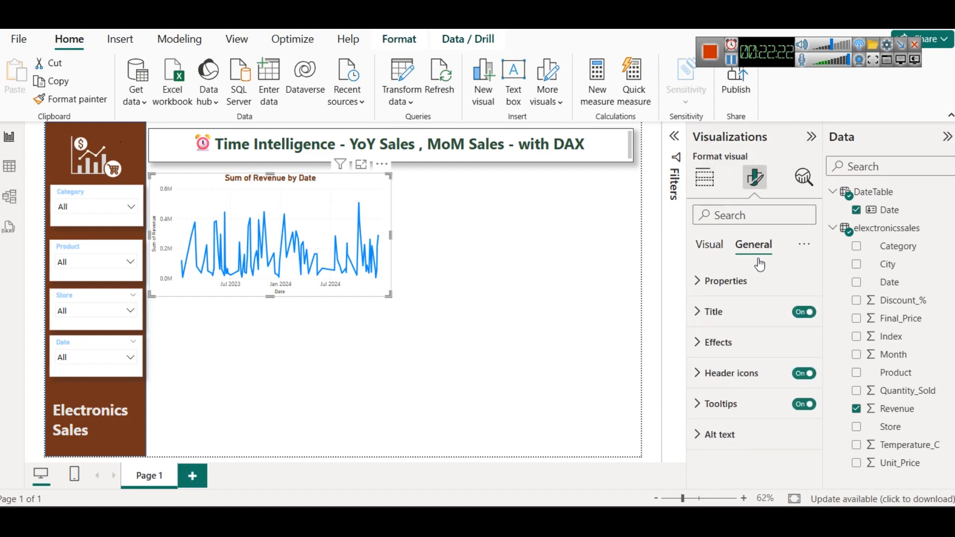
{"action": "left_click", "coordinate": [759, 343]}
{"action": "scroll", "coordinate": [774, 434], "scroll_direction": "down", "scroll_amount": 3}
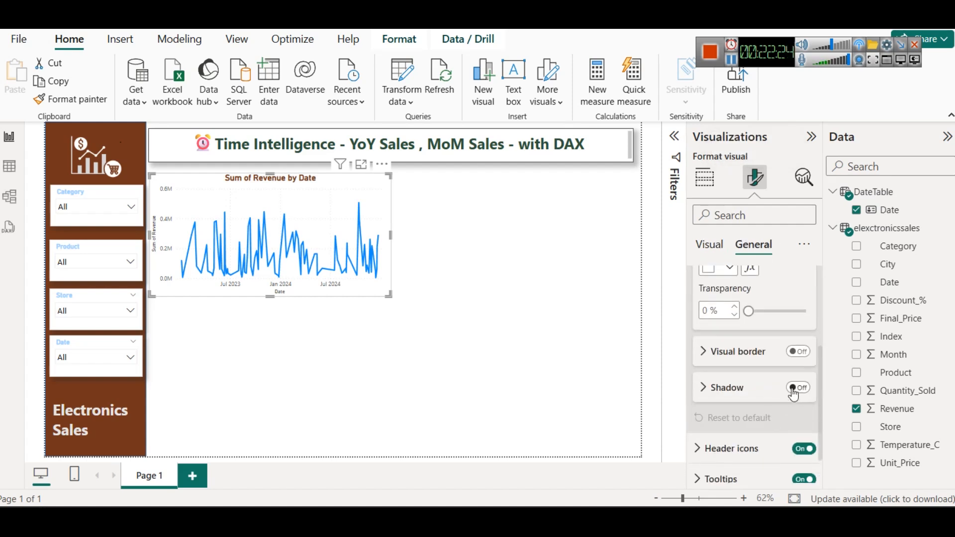
{"action": "left_click", "coordinate": [787, 390]}
{"action": "left_click", "coordinate": [797, 387]}
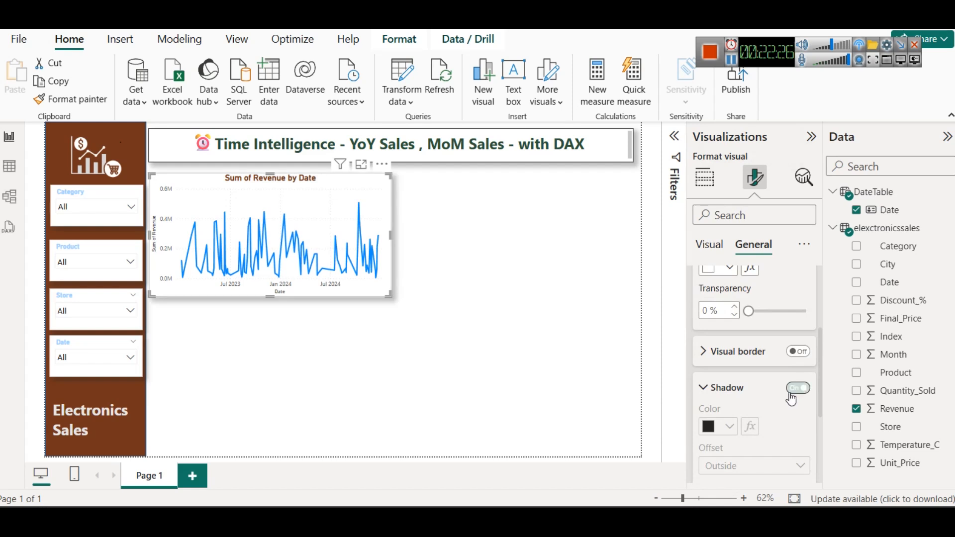
{"action": "left_click", "coordinate": [508, 377]}
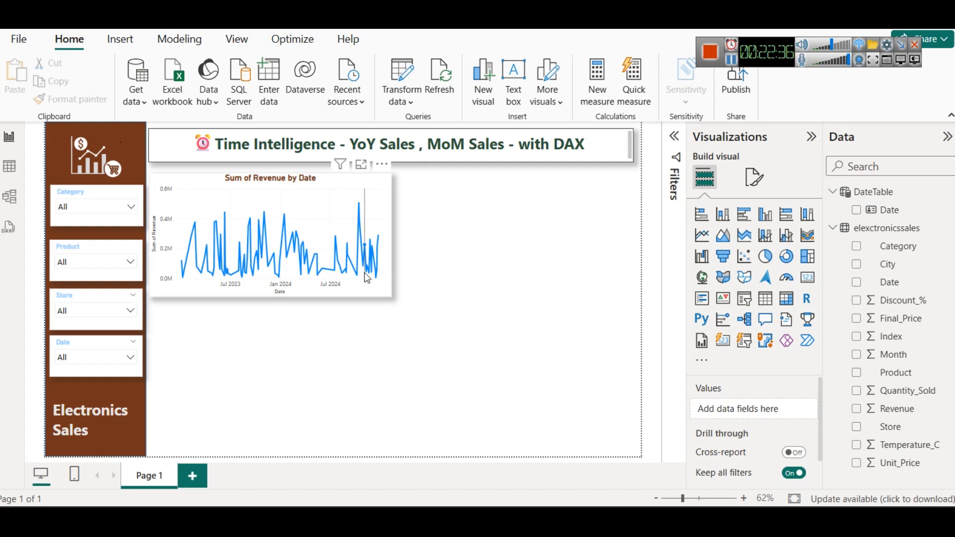
Step: Switch to Notepad and bring up the "YoY = Year over Year" notes
{"action": "mouse_move", "coordinate": [351, 214]}
{"action": "left_click", "coordinate": [339, 194]}
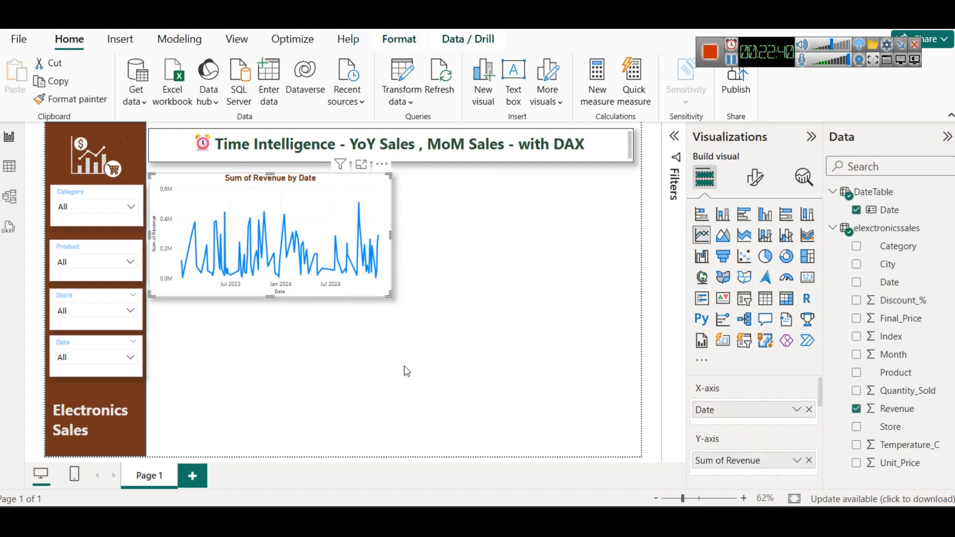
{"action": "mouse_move", "coordinate": [384, 519]}
{"action": "left_click", "coordinate": [651, 437]}
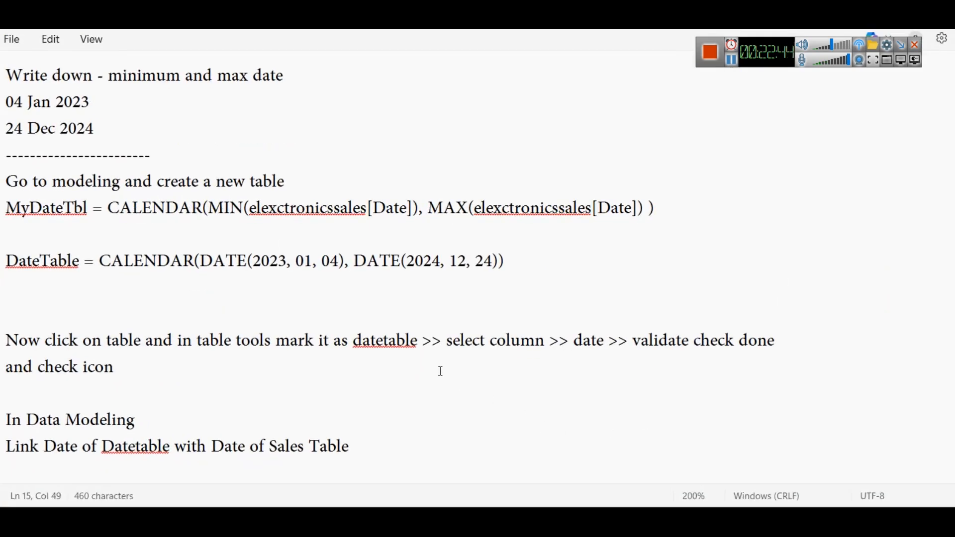
{"action": "scroll", "coordinate": [443, 304], "scroll_direction": "down", "scroll_amount": 2}
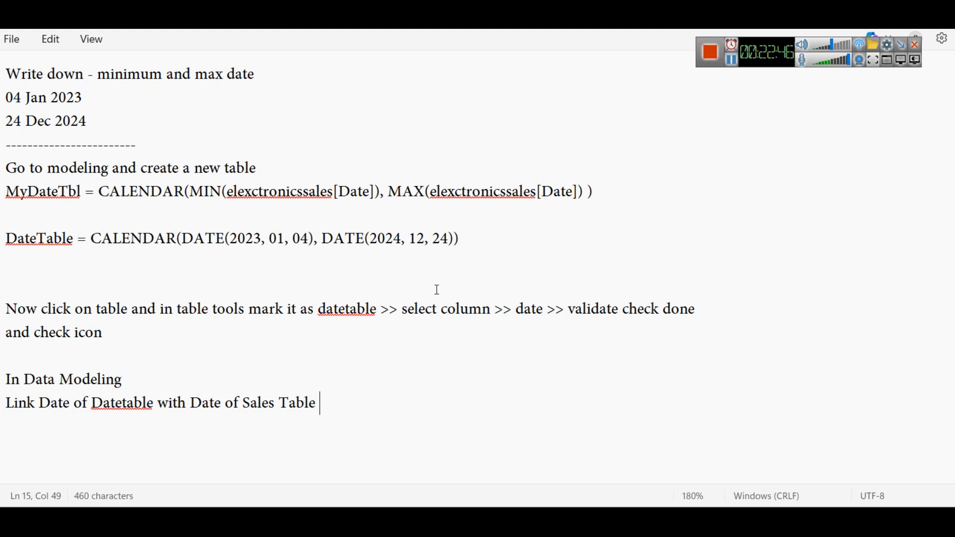
{"action": "mouse_move", "coordinate": [386, 522]}
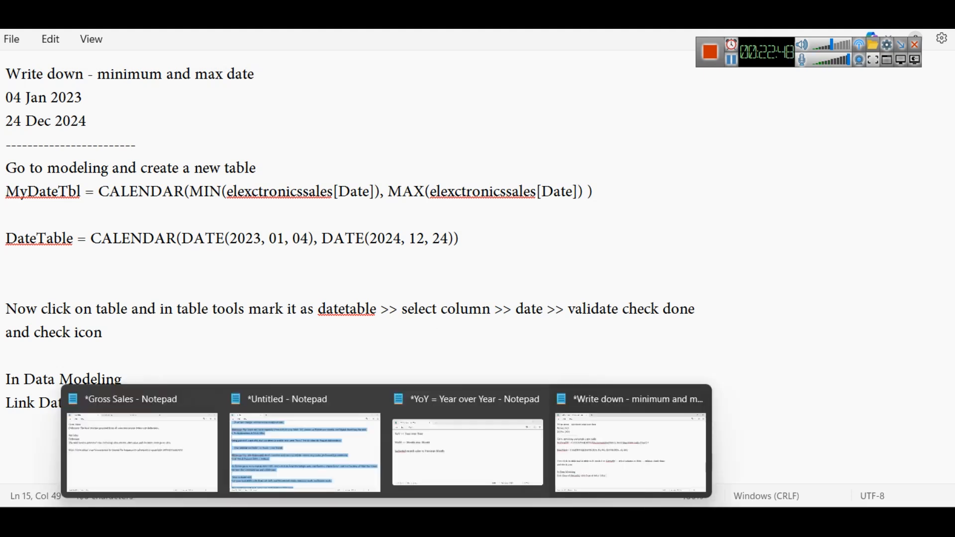
{"action": "left_click", "coordinate": [432, 414]}
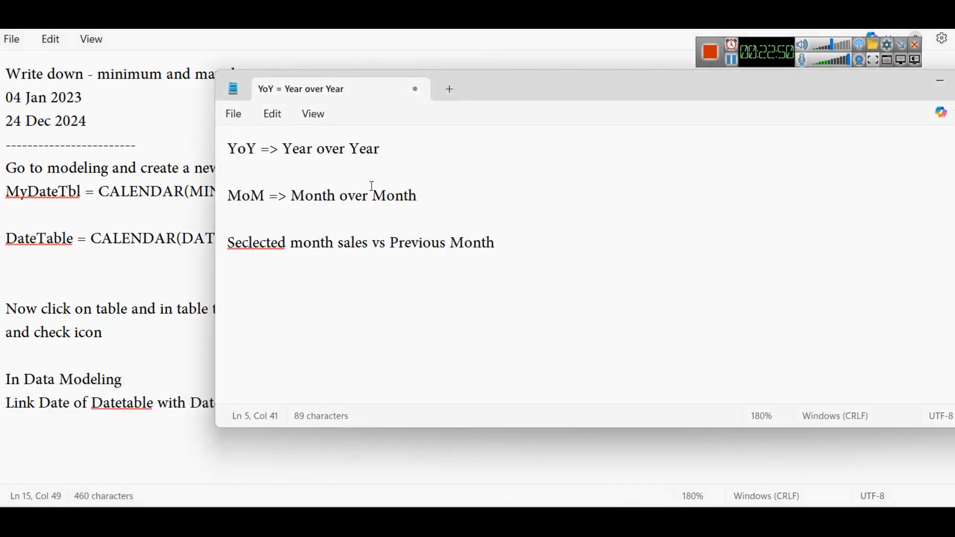
Step: Add PY and CY below the "Seclected month sales vs Previous Month" line, on separate lines with a blank line between them
{"action": "key", "text": "Return"}
{"action": "key", "text": "Return"}
{"action": "type", "text": "PY CY"}
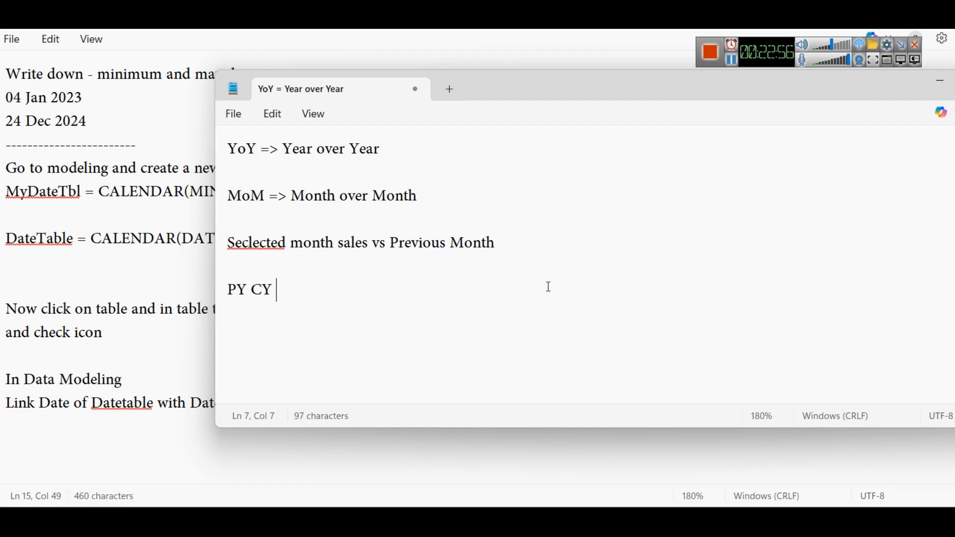
{"action": "key", "text": "Left"}
{"action": "key", "text": "Left"}
{"action": "key", "text": "Return"}
{"action": "key", "text": "Return"}
{"action": "key", "text": "Right"}
{"action": "key", "text": "BackSpace"}
Step: Complete the PY line so it reads "PY = Previous Year"
{"action": "key", "text": "Up"}
{"action": "key", "text": "Up"}
{"action": "key", "text": "End"}
{"action": "type", "text": "= "}
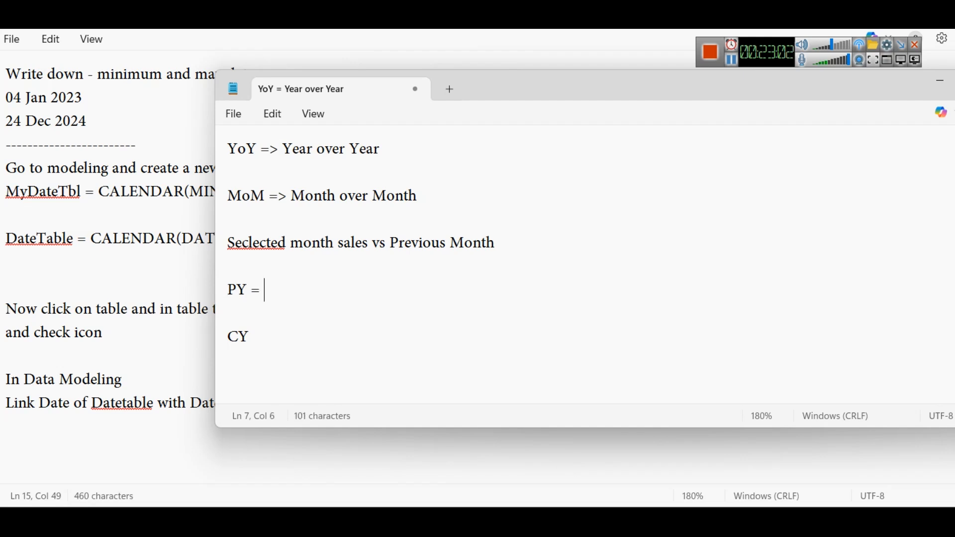
{"action": "type", "text": "Previous Year"}
{"action": "key", "text": "Down"}
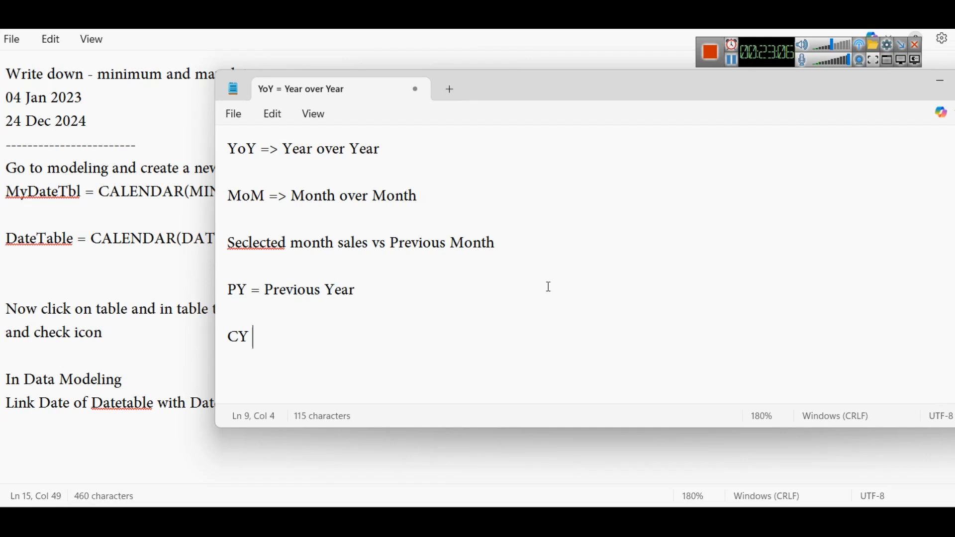
Step: Complete the CY line as "CY = Current Year", and return to the Power BI report page with the chart deselected
{"action": "type", "text": "= Current e"}
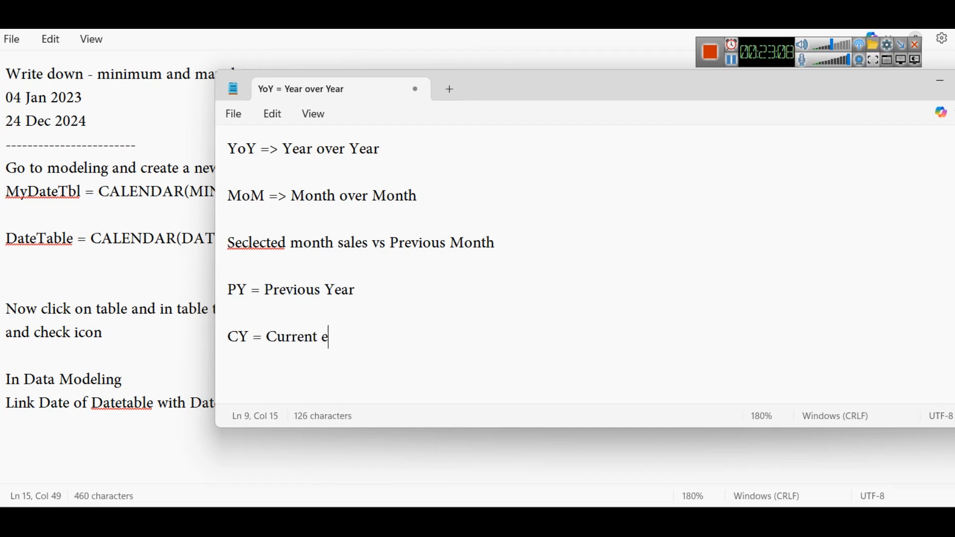
{"action": "key", "text": "BackSpace"}
{"action": "type", "text": "Year"}
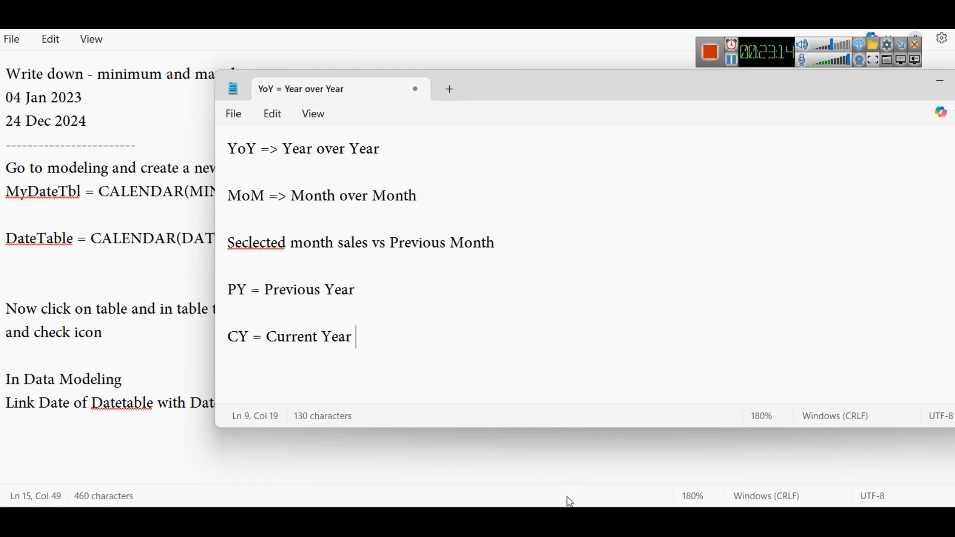
{"action": "left_click", "coordinate": [619, 522]}
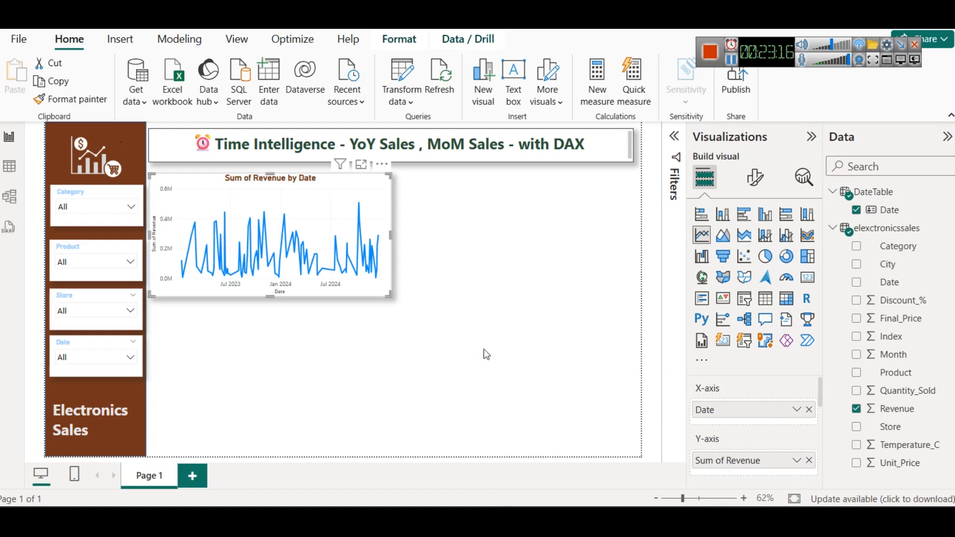
{"action": "left_click", "coordinate": [499, 340]}
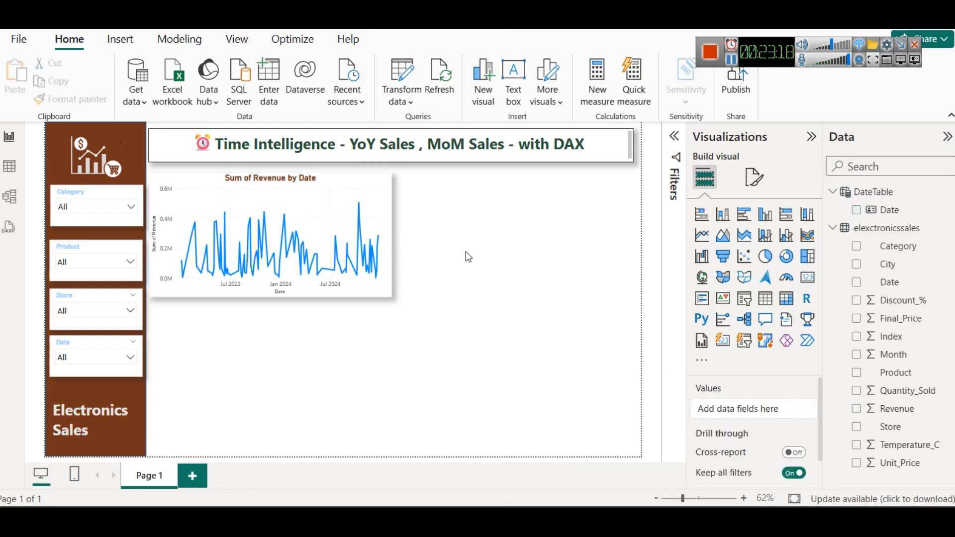
Step: Review the range of dates in the elexctronicssales table's Date column, and return to the report page
{"action": "left_click", "coordinate": [6, 168]}
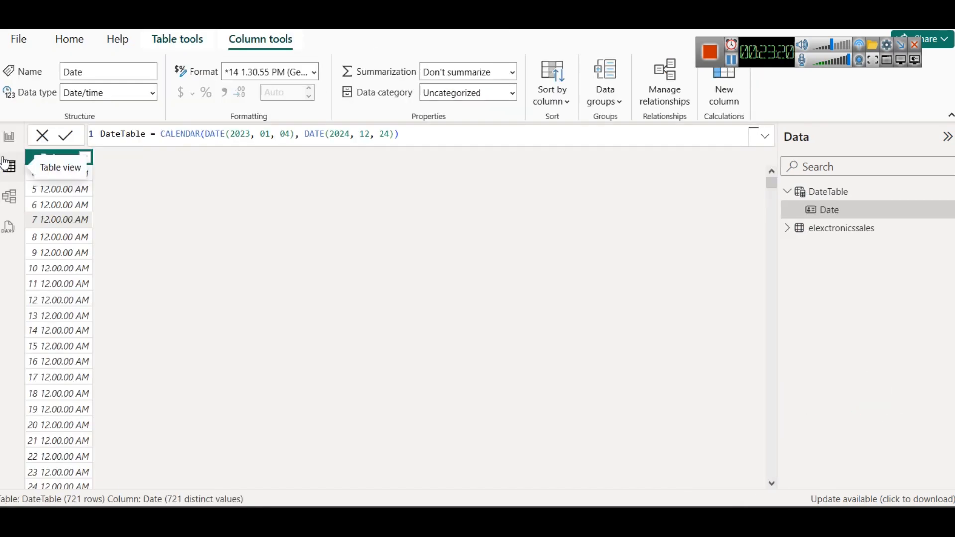
{"action": "left_click", "coordinate": [798, 236]}
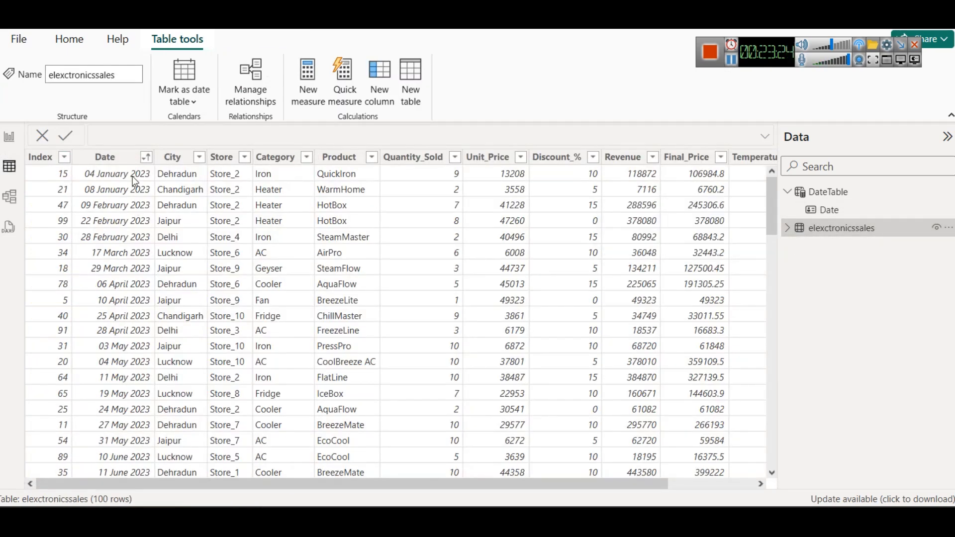
{"action": "left_click", "coordinate": [145, 158]}
{"action": "scroll", "coordinate": [239, 313], "scroll_direction": "down", "scroll_amount": 20}
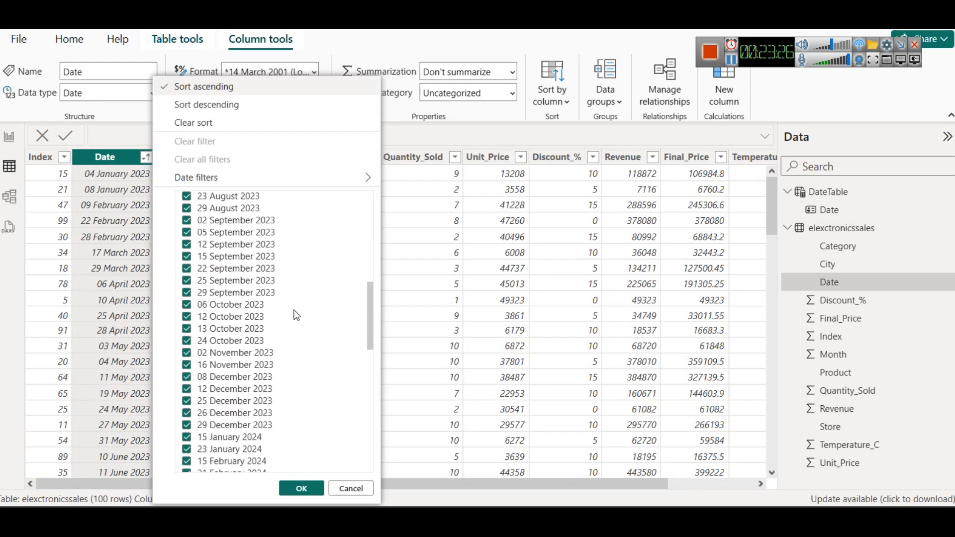
{"action": "scroll", "coordinate": [295, 313], "scroll_direction": "up", "scroll_amount": 20}
{"action": "scroll", "coordinate": [295, 314], "scroll_direction": "down", "scroll_amount": 20}
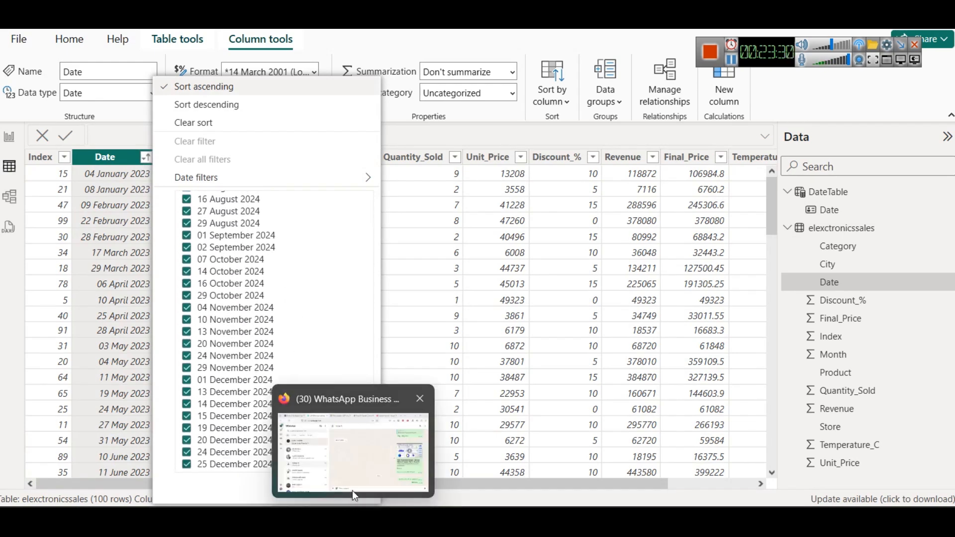
{"action": "left_click", "coordinate": [350, 489]}
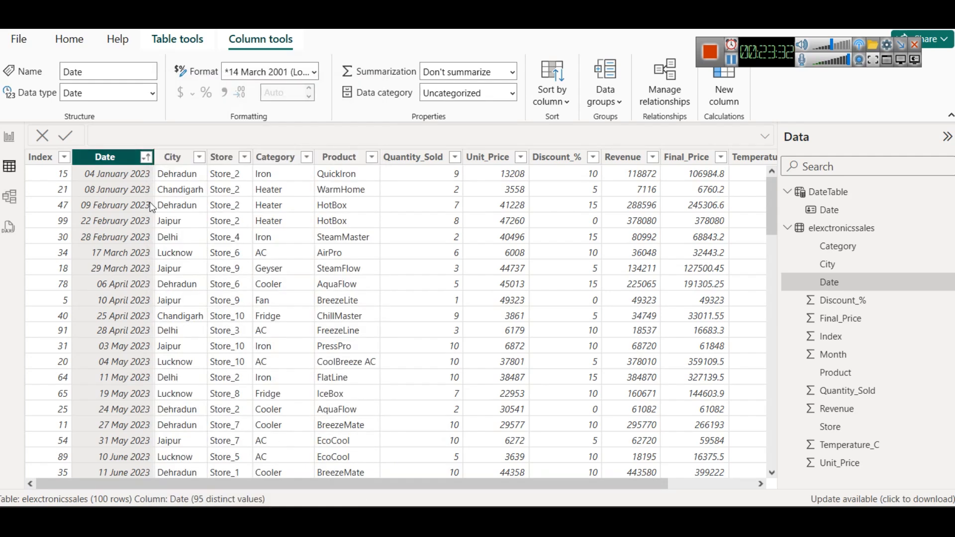
{"action": "left_click", "coordinate": [19, 141]}
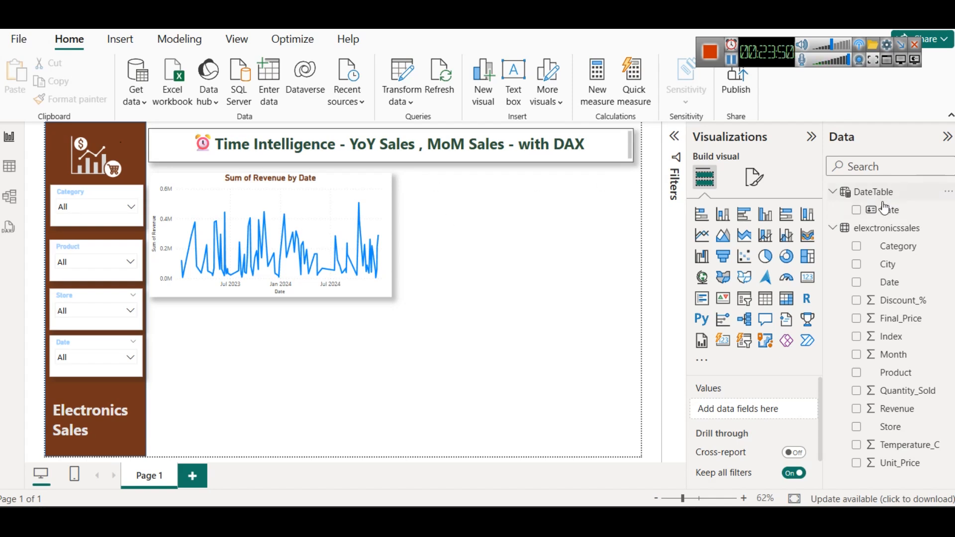
Step: Switch to the Sales vs Temp report and examine the columns of its DateTable in the table data
{"action": "mouse_move", "coordinate": [551, 518]}
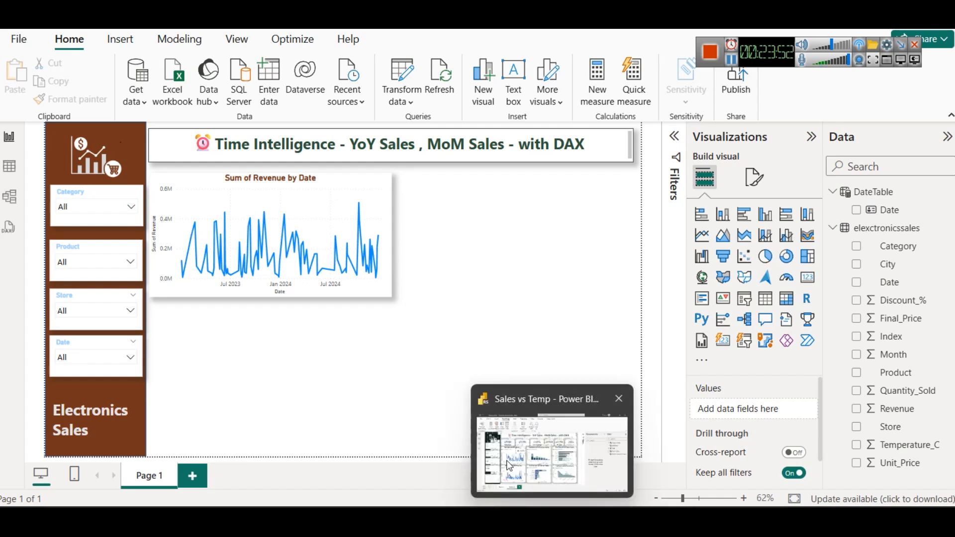
{"action": "left_click", "coordinate": [522, 460]}
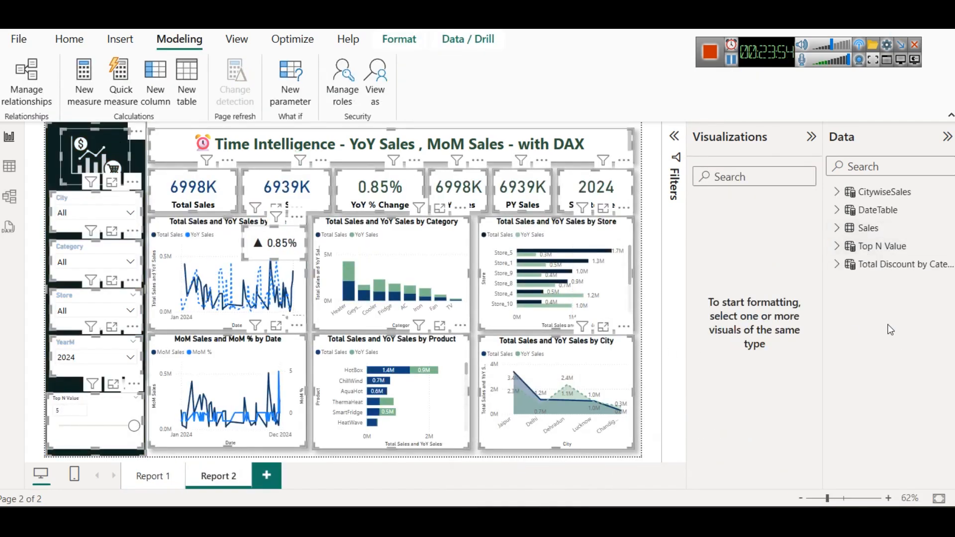
{"action": "left_click", "coordinate": [9, 166]}
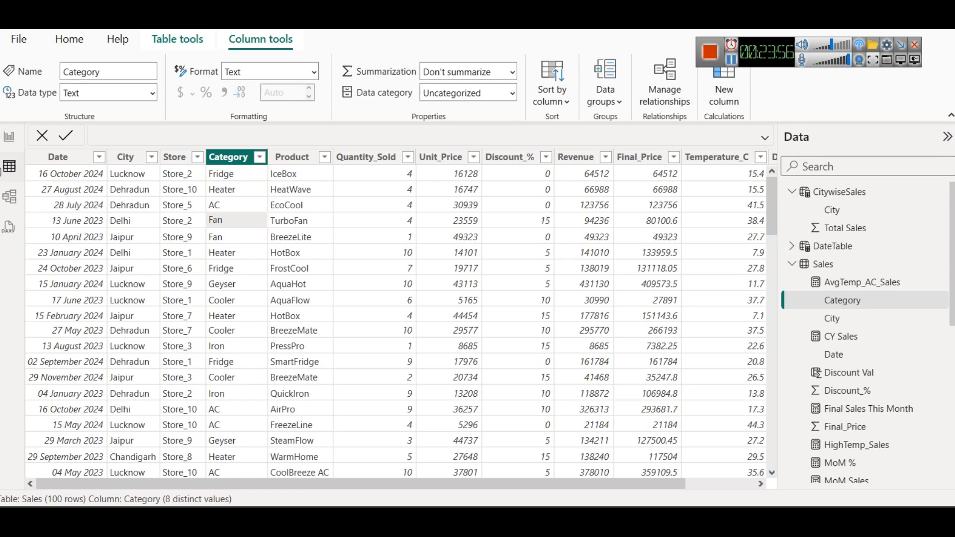
{"action": "left_click", "coordinate": [833, 195]}
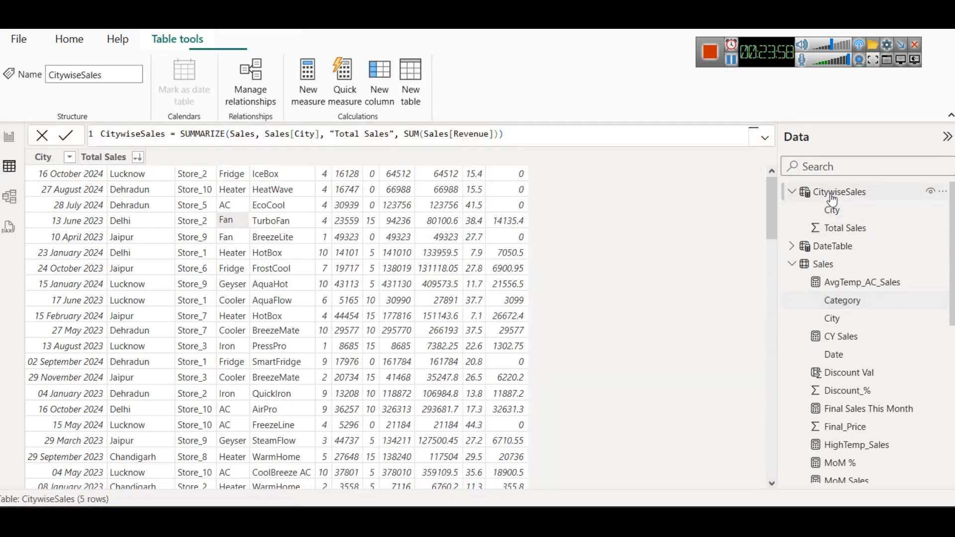
{"action": "left_click", "coordinate": [851, 254]}
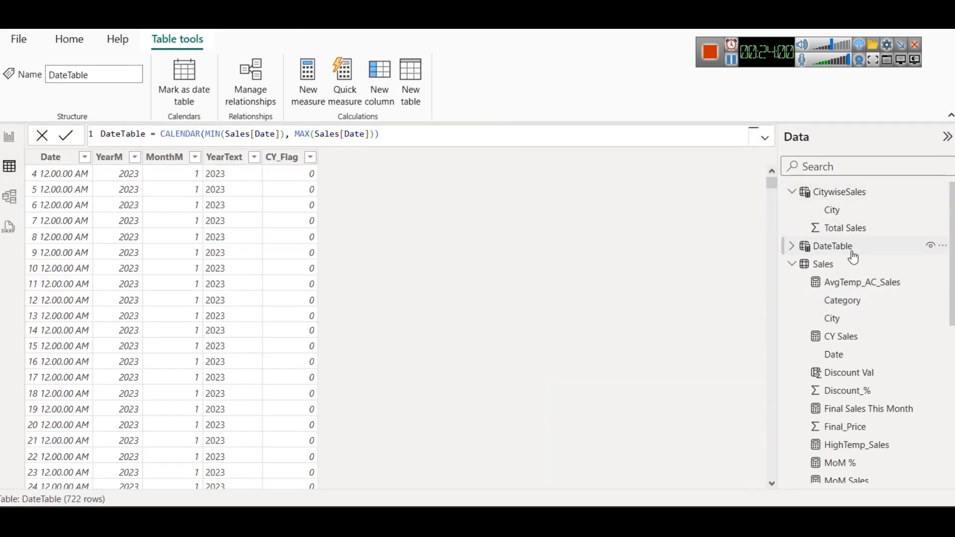
{"action": "left_click", "coordinate": [792, 246]}
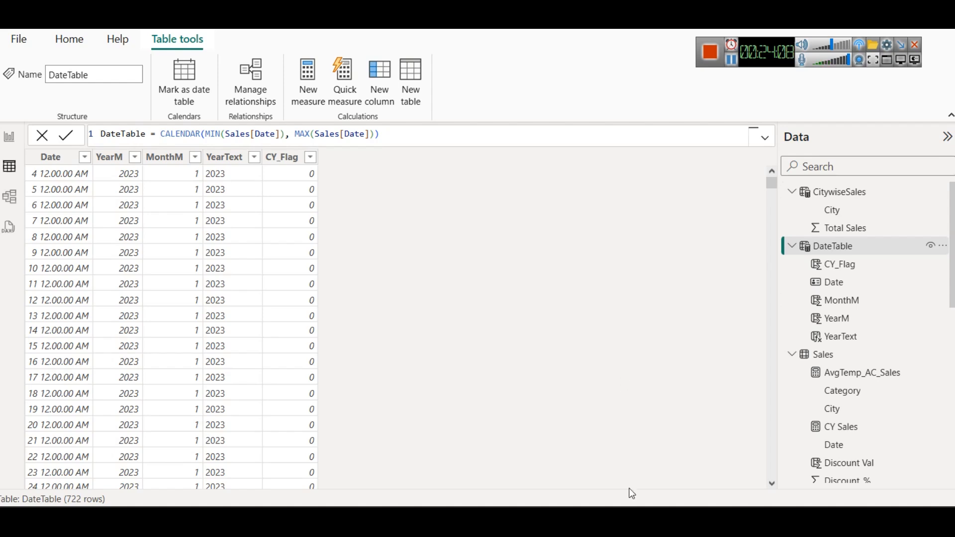
Step: Return to the Electronics Sales report and display its DateTable's data
{"action": "left_click", "coordinate": [614, 472]}
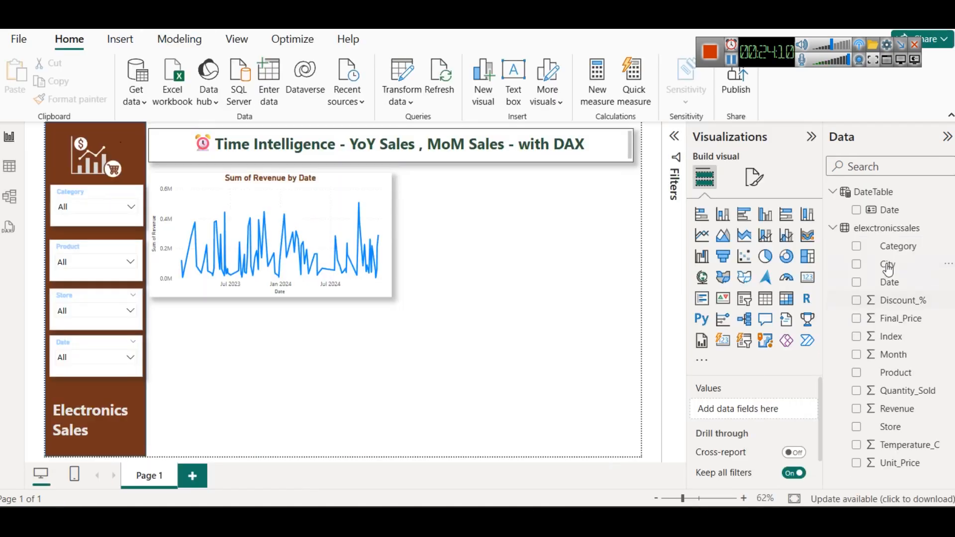
{"action": "left_click", "coordinate": [871, 191]}
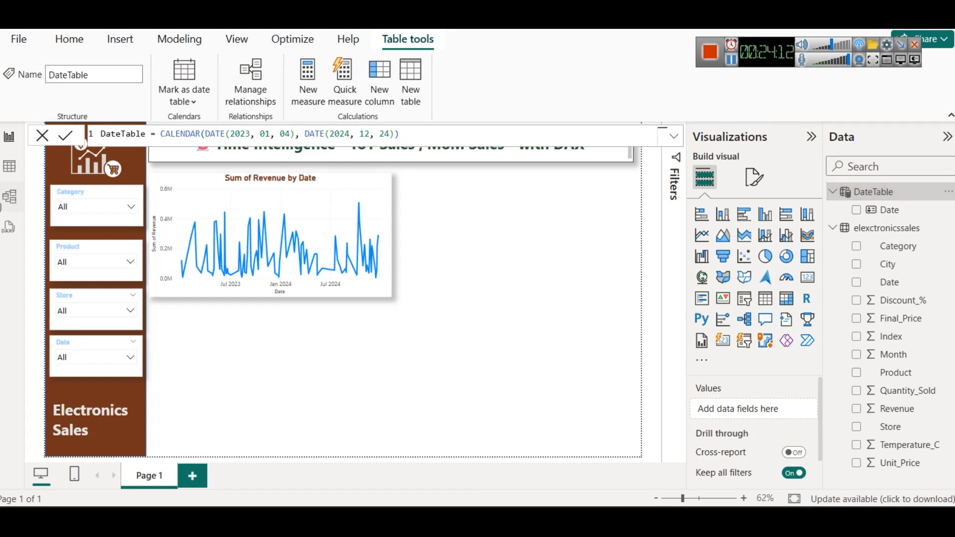
{"action": "left_click", "coordinate": [9, 168]}
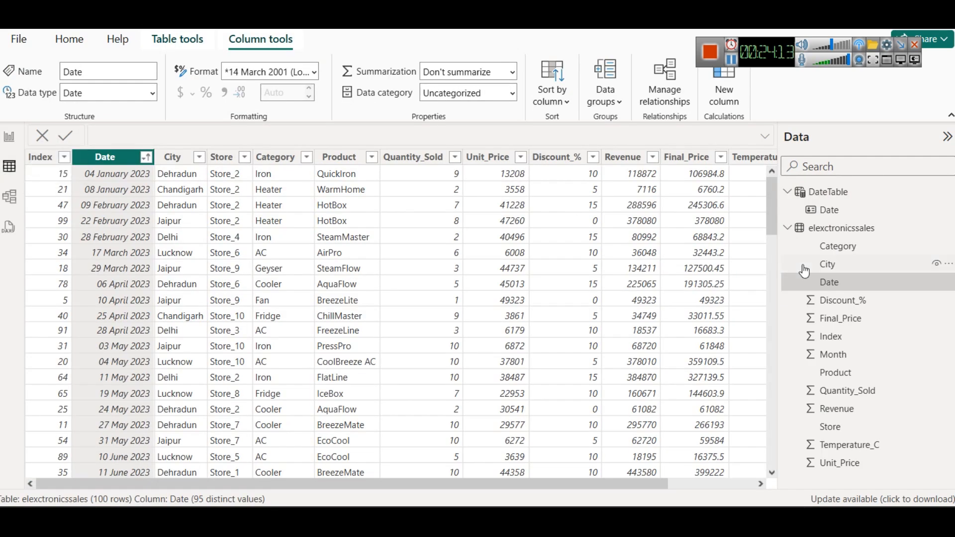
{"action": "left_click", "coordinate": [858, 194]}
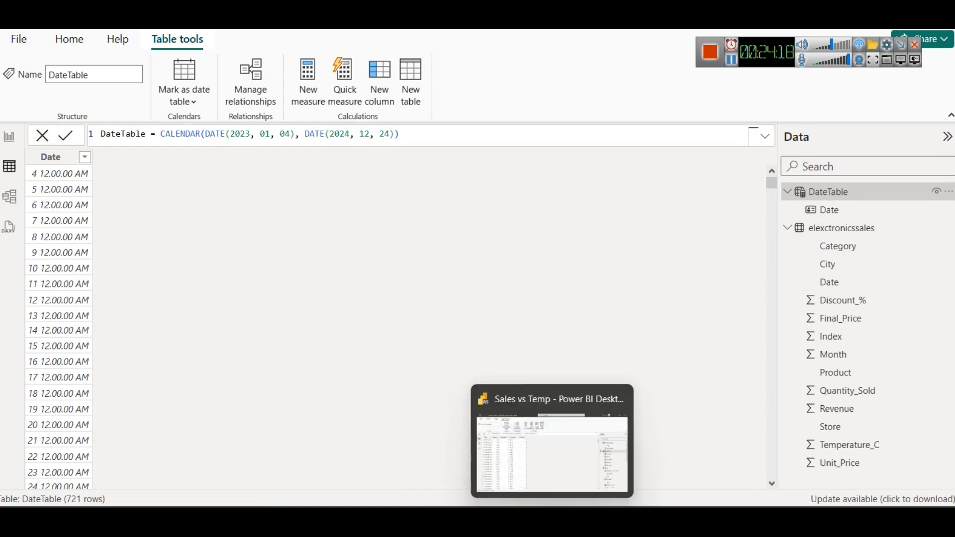
Step: Switch to the Sales vs Temp file and bring up the formula of DateTable's CY_Flag column
{"action": "left_click", "coordinate": [560, 443]}
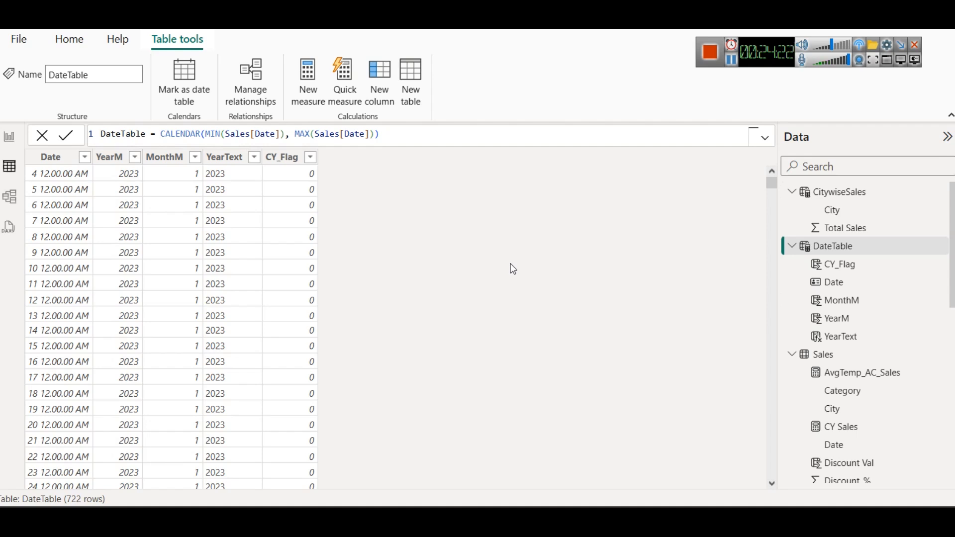
{"action": "left_click", "coordinate": [847, 231]}
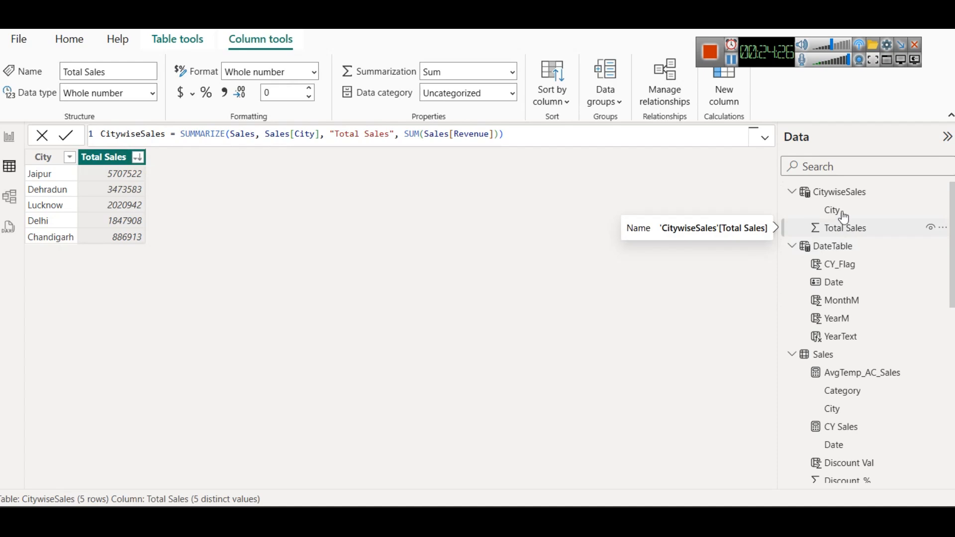
{"action": "left_click", "coordinate": [791, 192]}
{"action": "left_click", "coordinate": [857, 212]}
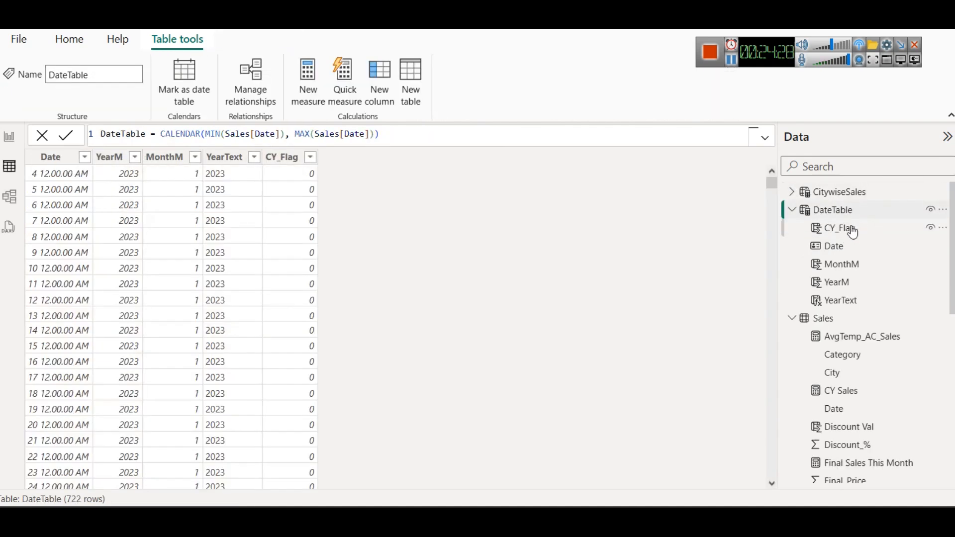
{"action": "left_click", "coordinate": [853, 229]}
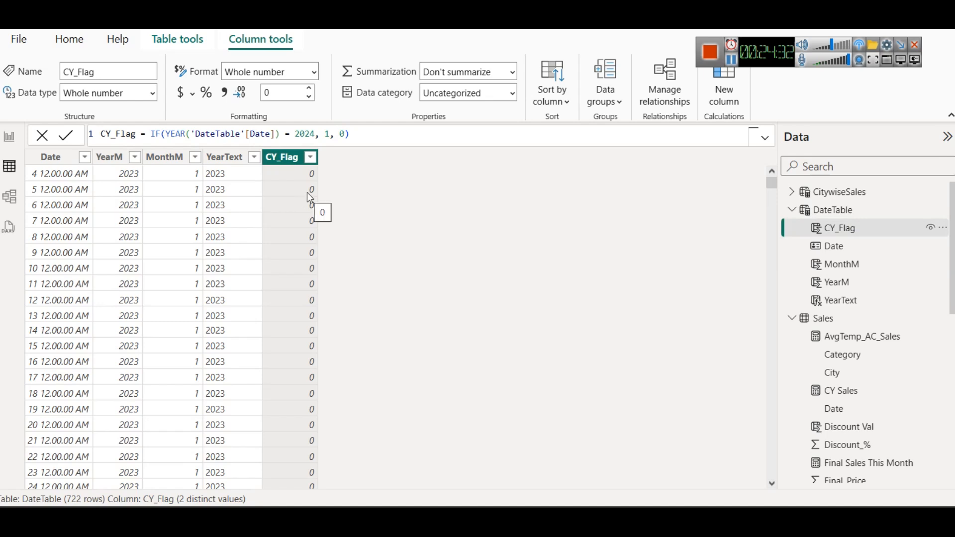
Step: Copy the whole CY_Flag formula into the Notepad date table notes, below the "Link Date of Datetable with Date of Sales Table" line
{"action": "left_click", "coordinate": [394, 138]}
{"action": "key", "text": "ctrl+a"}
{"action": "key", "text": "ctrl+c"}
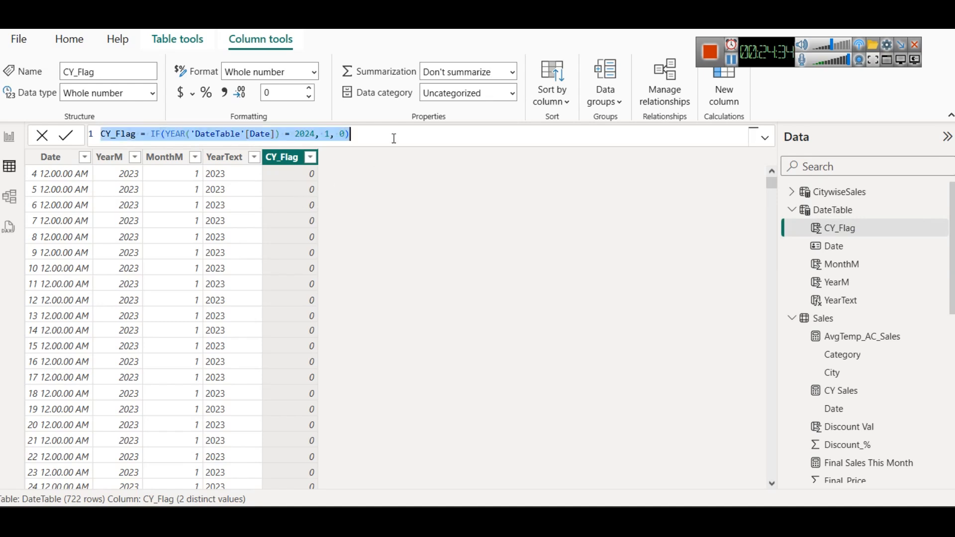
{"action": "mouse_move", "coordinate": [518, 494]}
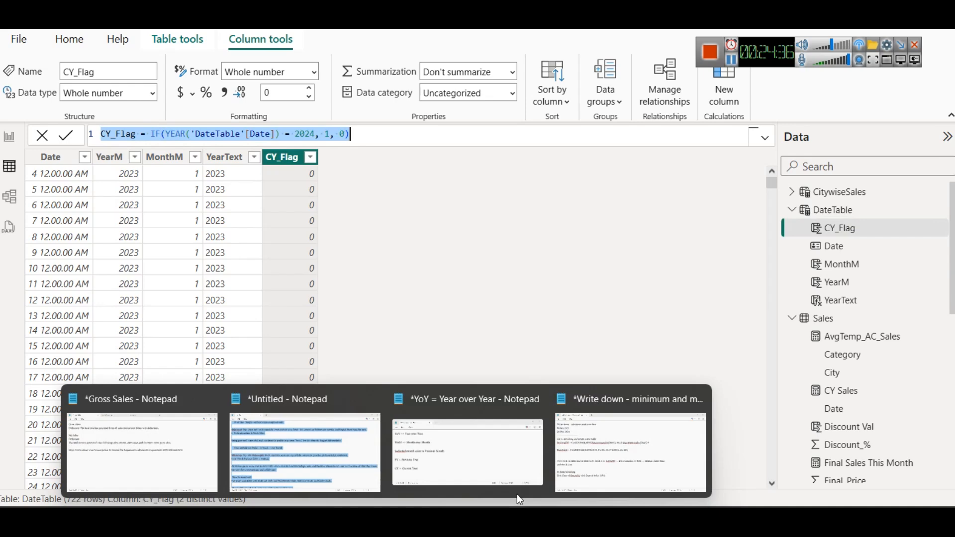
{"action": "left_click", "coordinate": [642, 438]}
{"action": "key", "text": "Return"}
{"action": "key", "text": "Return"}
{"action": "key", "text": "ctrl+v"}
{"action": "scroll", "coordinate": [435, 301], "scroll_direction": "up", "scroll_amount": 3, "text": "ctrl"}
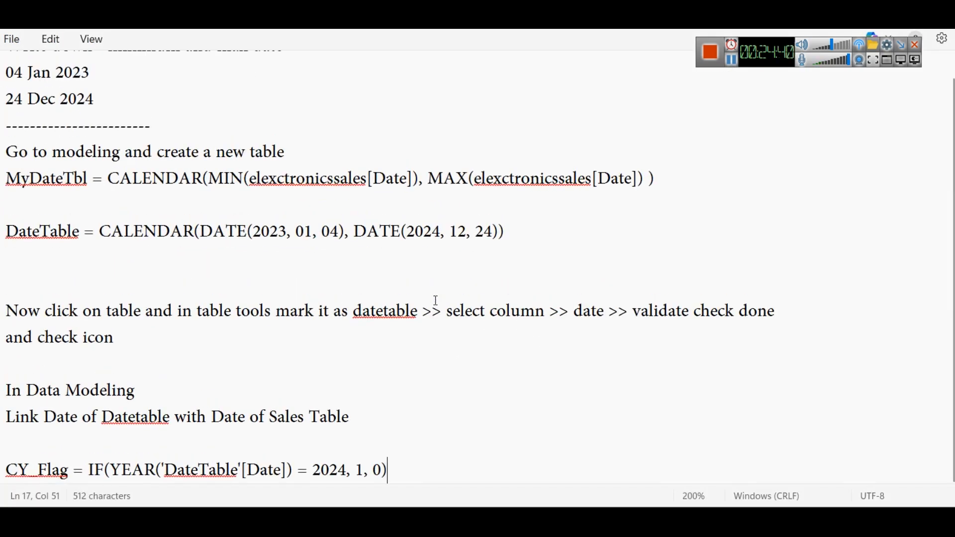
Step: Add the heading "Calculated Column" directly above the CY_Flag formula, and leave blank lines below the formula
{"action": "key", "text": "Return"}
{"action": "key", "text": "Return"}
{"action": "key", "text": "Return"}
{"action": "key", "text": "Return"}
{"action": "left_click", "coordinate": [46, 275]}
{"action": "key", "text": "Return"}
{"action": "type", "text": "Calcua"}
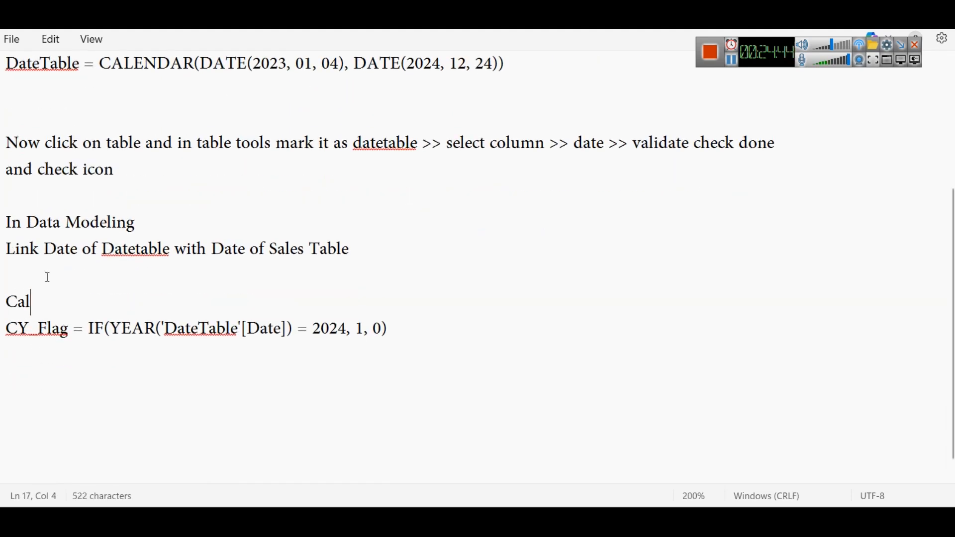
{"action": "key", "text": "BackSpace"}
{"action": "type", "text": "kl"}
{"action": "key", "text": "BackSpace"}
{"action": "key", "text": "BackSpace"}
{"action": "type", "text": "late"}
{"action": "key", "text": "BackSpace"}
{"action": "type", "text": "d Column"}
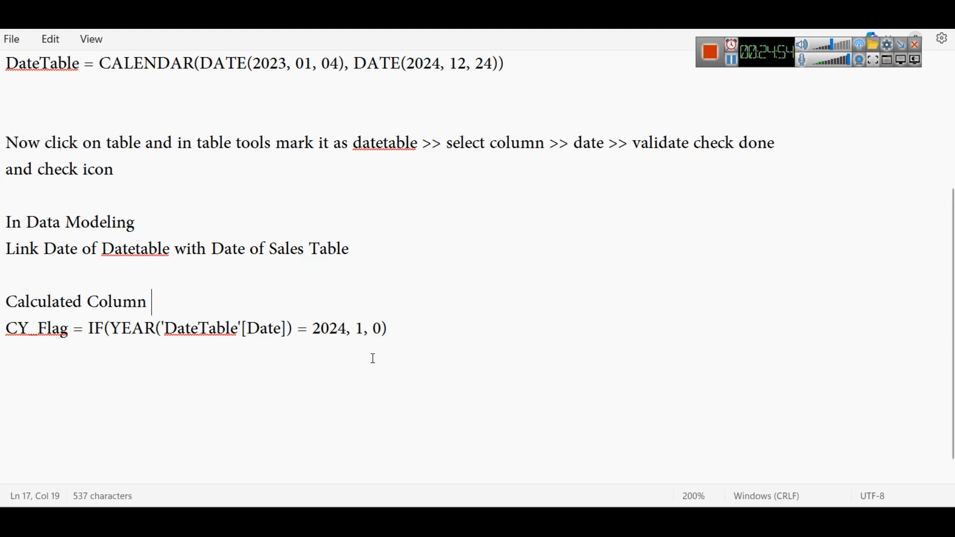
Step: Add a line starting with IF between the "Calculated Column" heading and the CY_Flag formula, and return to the electronics Power BI file
{"action": "key", "text": "Return"}
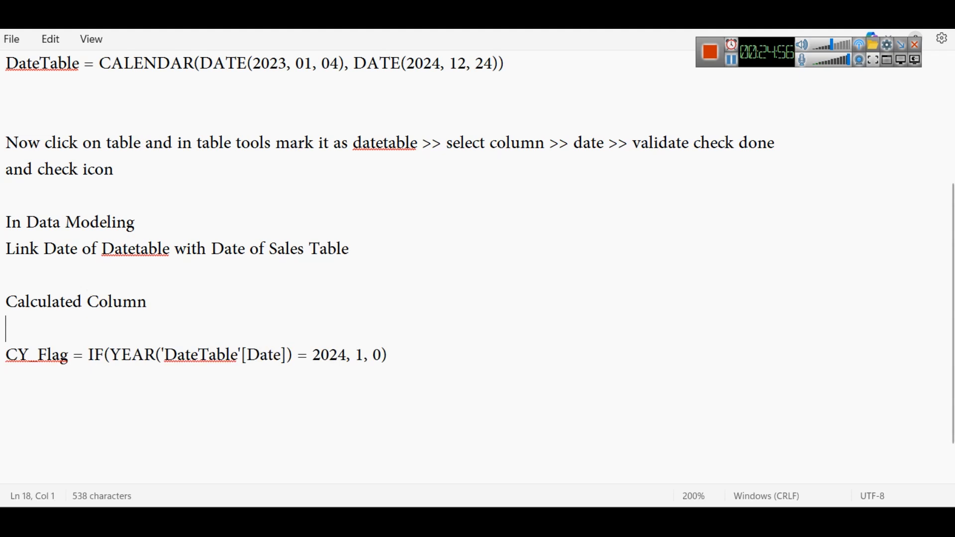
{"action": "type", "text": "IF ??"}
{"action": "mouse_move", "coordinate": [619, 522]}
{"action": "left_click", "coordinate": [596, 443]}
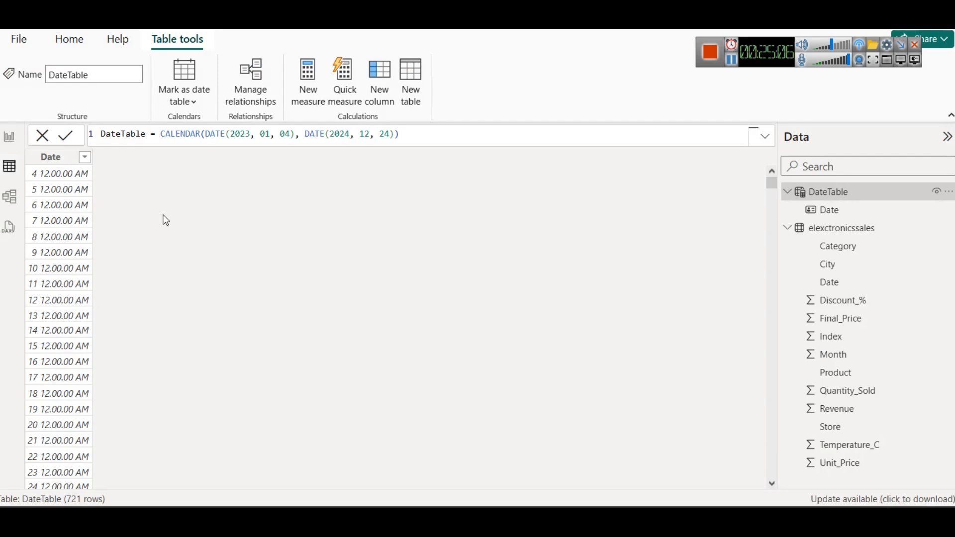
Step: Select the electronics DateTable's Date column, and inspect the YearText column's formula in the Sales vs Temp file
{"action": "left_click", "coordinate": [65, 177]}
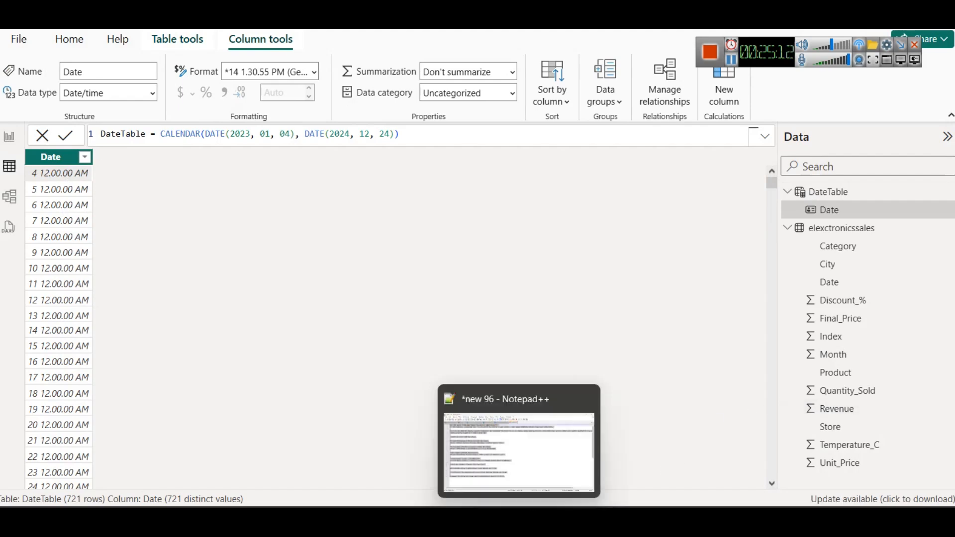
{"action": "left_click", "coordinate": [552, 450]}
{"action": "left_click", "coordinate": [218, 175]}
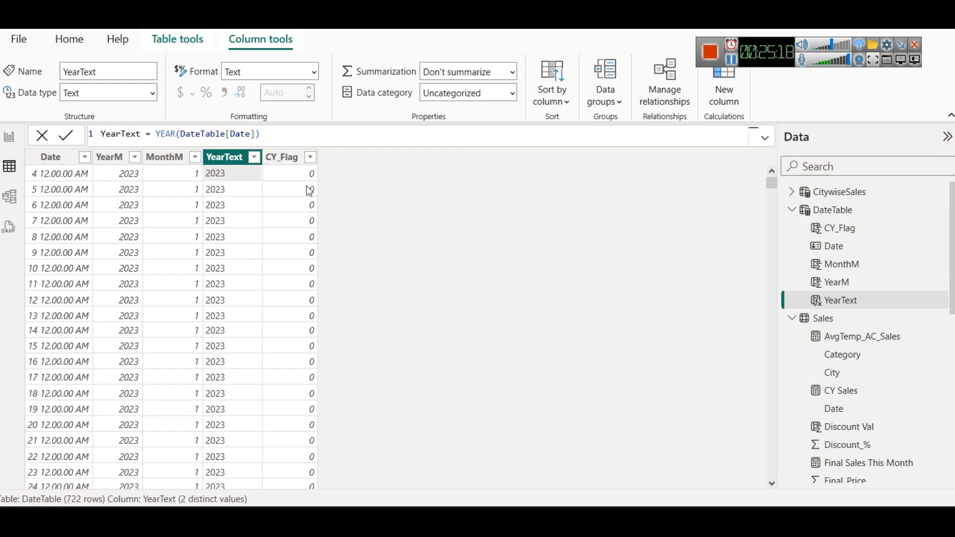
Step: Examine the CY_Flag formula's true and false values and the column's rows, and return to the electronics file's DateTable
{"action": "left_click", "coordinate": [836, 228]}
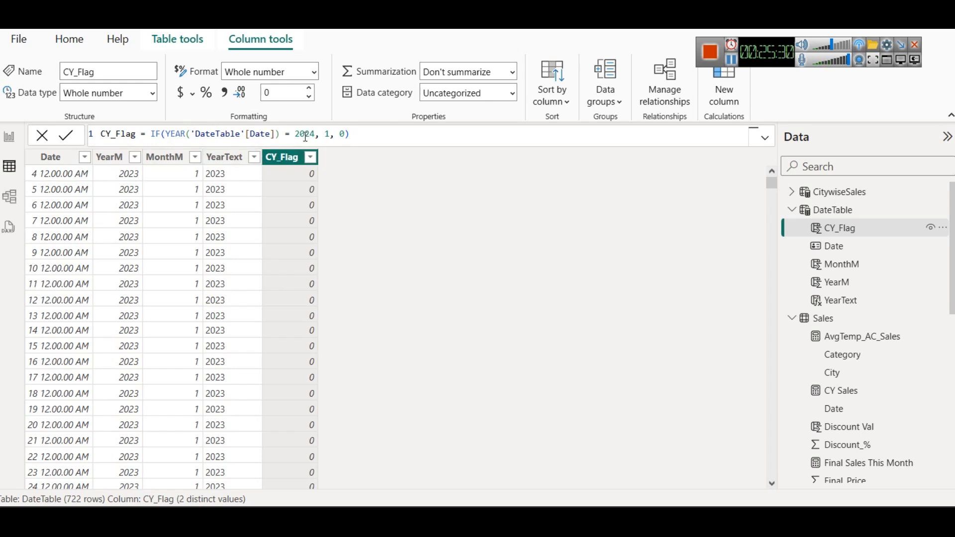
{"action": "left_click", "coordinate": [328, 135]}
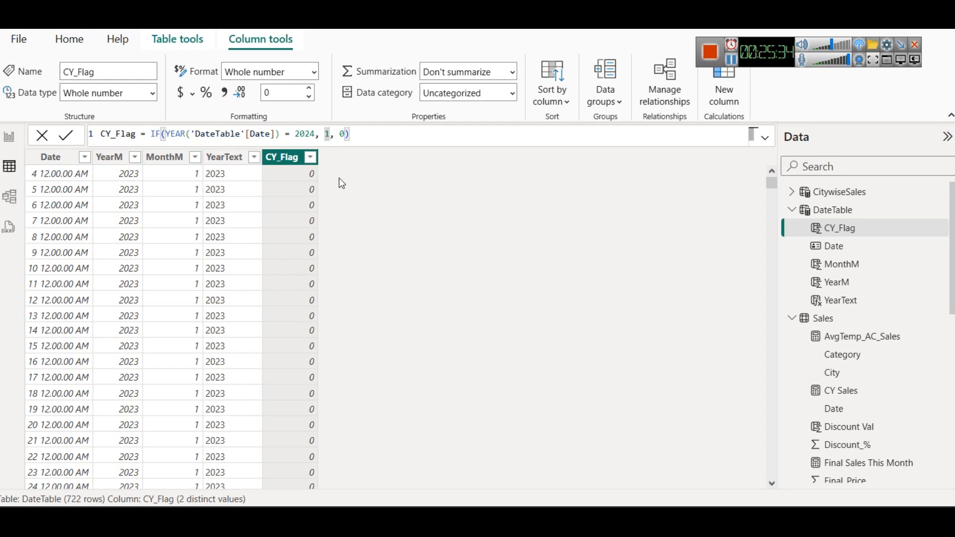
{"action": "left_click_drag", "start_coordinate": [340, 135], "coordinate": [348, 135]}
{"action": "scroll", "coordinate": [229, 256], "scroll_direction": "down", "scroll_amount": 20}
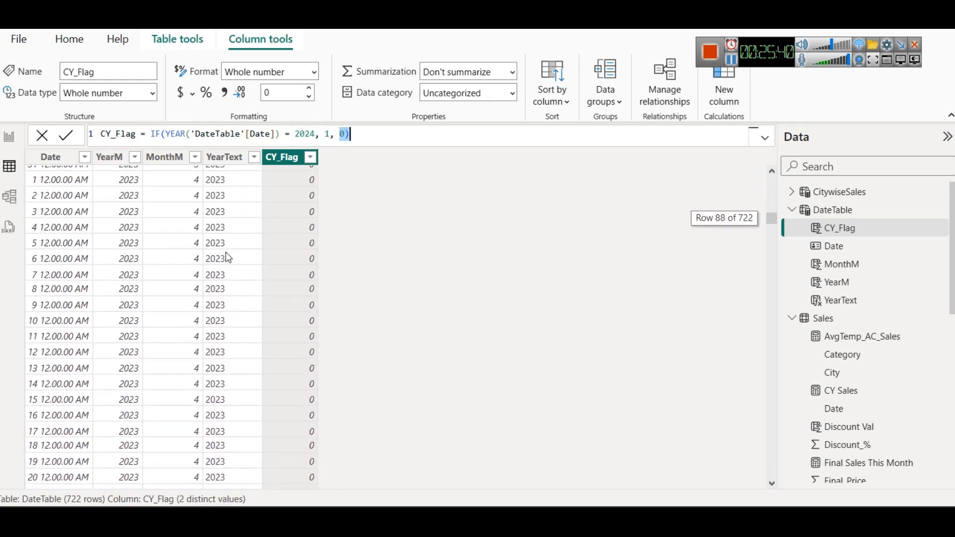
{"action": "scroll", "coordinate": [228, 256], "scroll_direction": "down", "scroll_amount": 20}
{"action": "left_click_drag", "start_coordinate": [765, 285], "coordinate": [771, 183]}
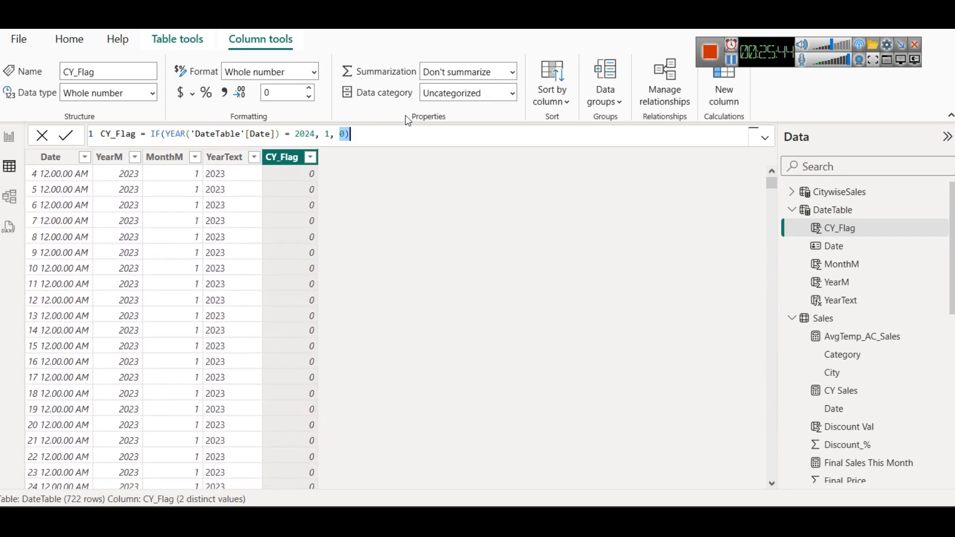
{"action": "left_click", "coordinate": [405, 134]}
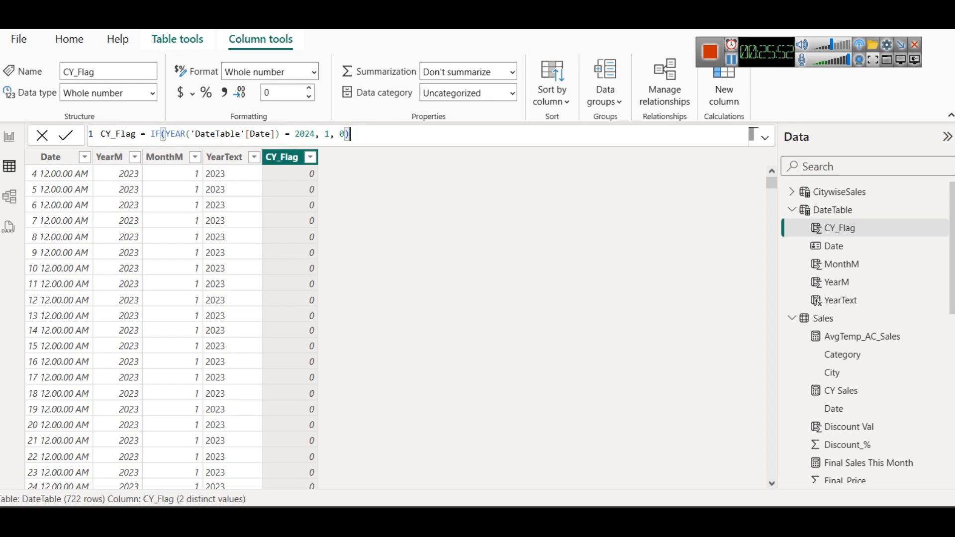
{"action": "mouse_move", "coordinate": [618, 520]}
{"action": "left_click", "coordinate": [605, 479]}
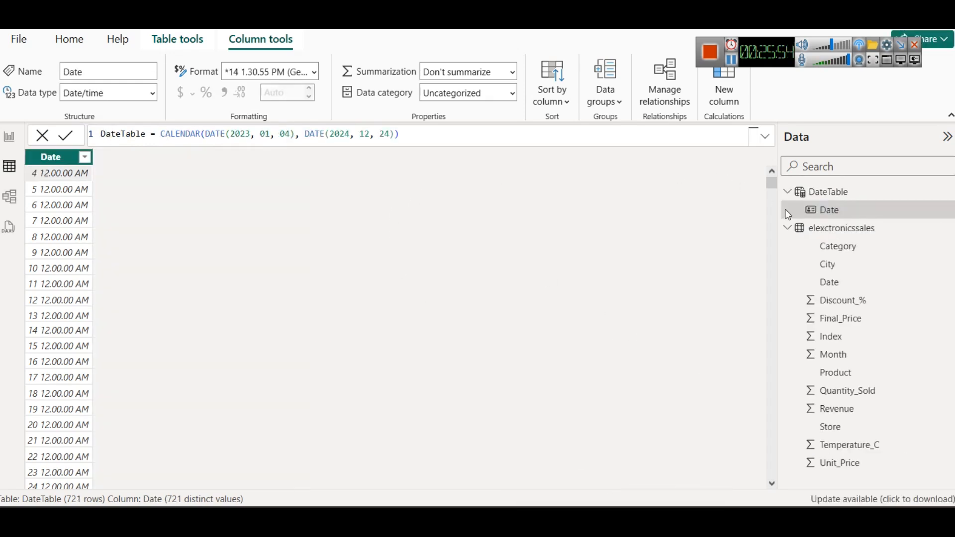
Step: Add a new calculated column to DateTable and name it Year in its formula
{"action": "left_click", "coordinate": [827, 192]}
{"action": "right_click", "coordinate": [819, 193]}
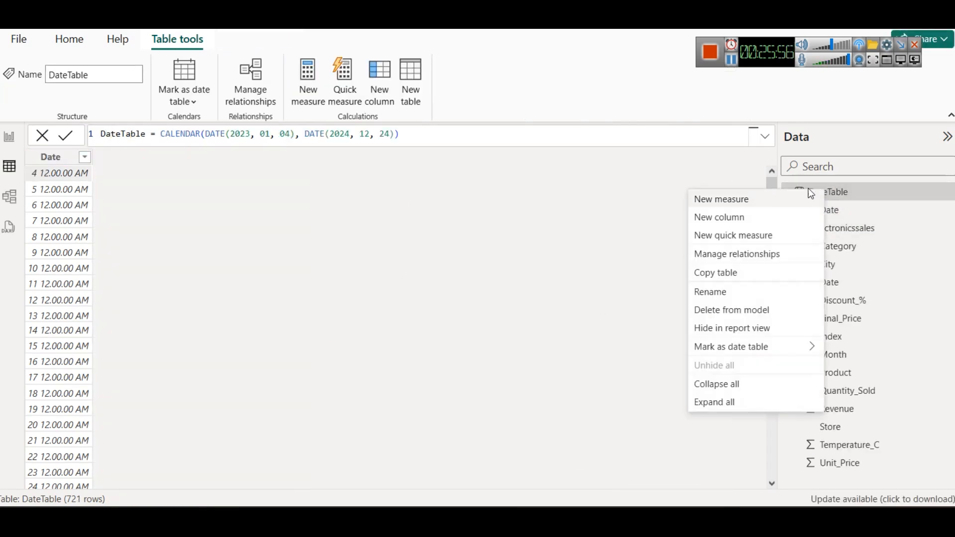
{"action": "left_click", "coordinate": [744, 216]}
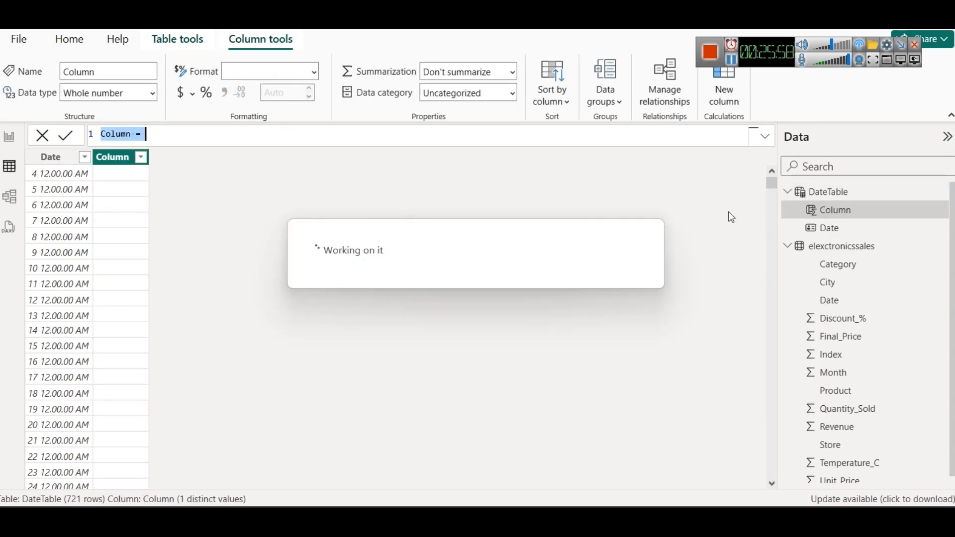
{"action": "type", "text": "CY"}
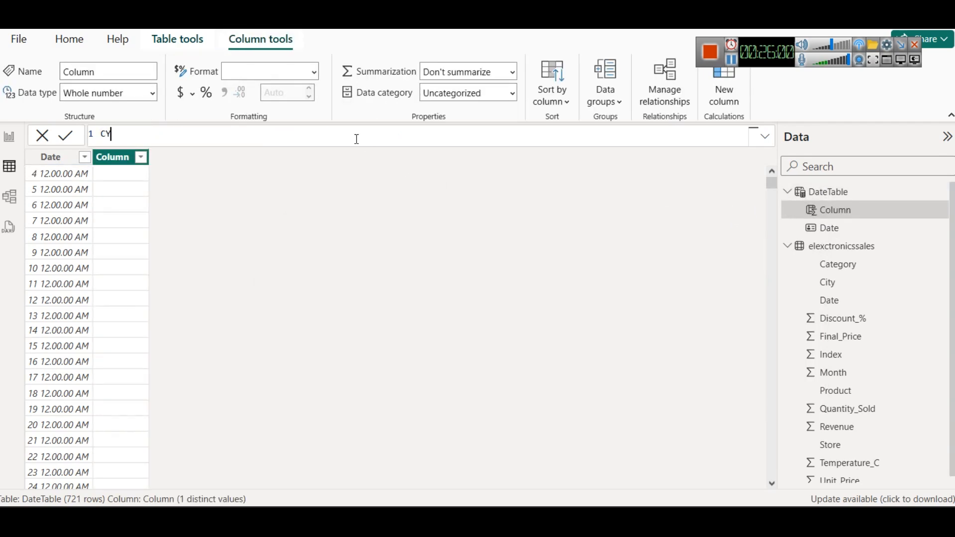
{"action": "type", "text": "_Flage"}
{"action": "key", "text": "BackSpace"}
{"action": "key", "text": "BackSpace"}
{"action": "key", "text": "BackSpace"}
{"action": "key", "text": "BackSpace"}
{"action": "key", "text": "BackSpace"}
{"action": "key", "text": "BackSpace"}
{"action": "key", "text": "BackSpace"}
{"action": "type", "text": "Year = DATE"}
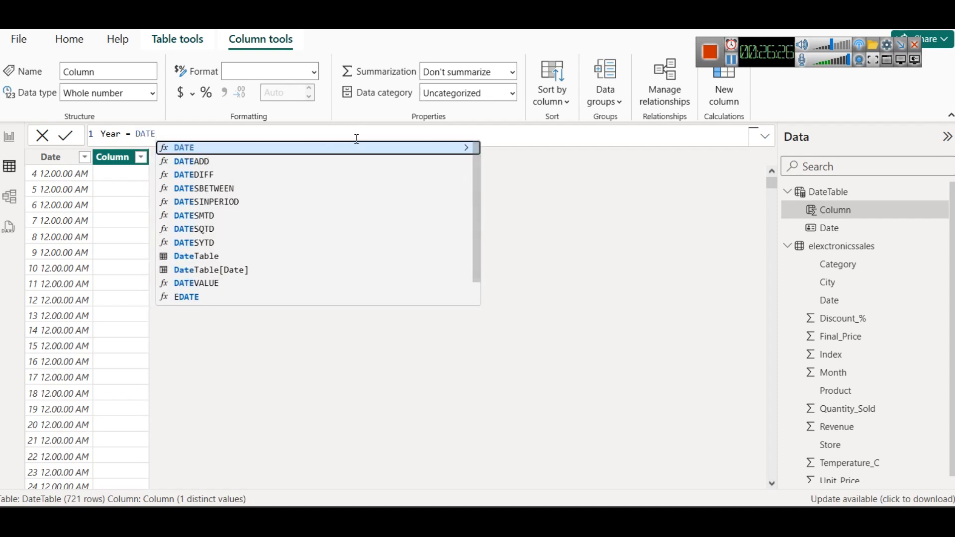
Step: Begin the Year column's expression with the YEAR function
{"action": "key", "text": "ctrl+a"}
{"action": "left_click", "coordinate": [356, 139]}
{"action": "key", "text": "BackSpace"}
{"action": "key", "text": "BackSpace"}
{"action": "key", "text": "BackSpace"}
{"action": "key", "text": "BackSpace"}
{"action": "type", "text": "YEAR("}
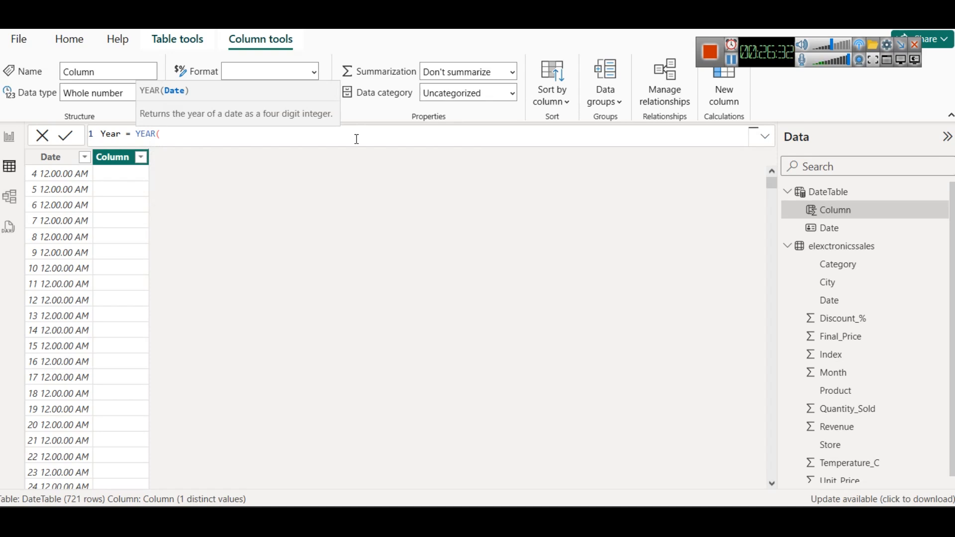
{"action": "type", "text": "Dat"}
Step: Complete the formula as Year = YEAR(DateTable[Date]) and commit the column
{"action": "key", "text": "Down"}
{"action": "key", "text": "Down"}
{"action": "key", "text": "Down"}
{"action": "key", "text": "Down"}
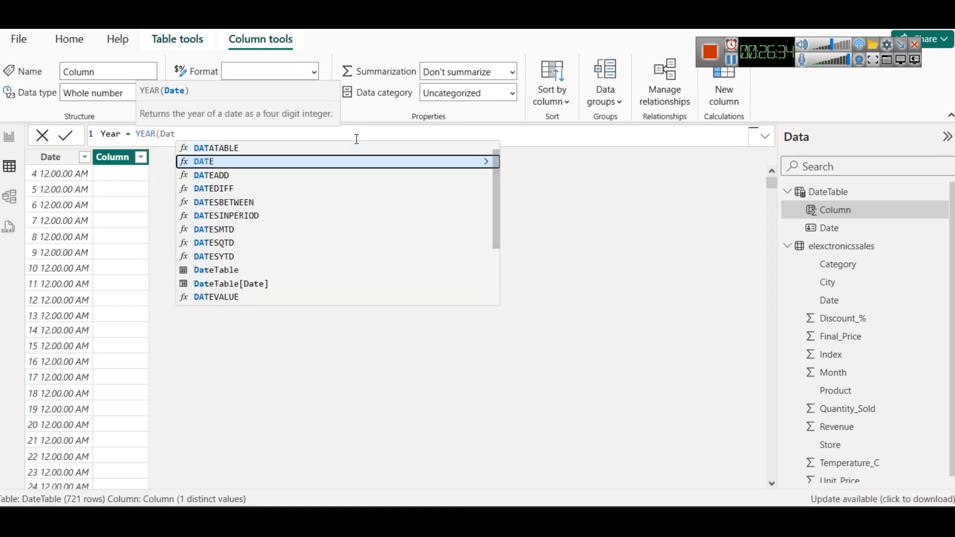
{"action": "key", "text": "Down"}
{"action": "key", "text": "Down"}
{"action": "key", "text": "Down"}
{"action": "key", "text": "Down"}
{"action": "key", "text": "Down"}
{"action": "key", "text": "Down"}
{"action": "key", "text": "Tab"}
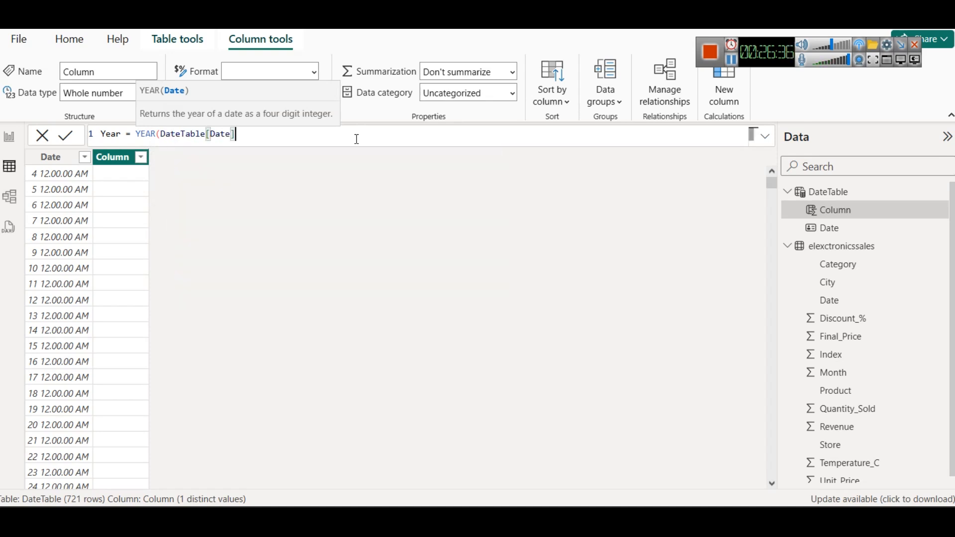
{"action": "type", "text": ")"}
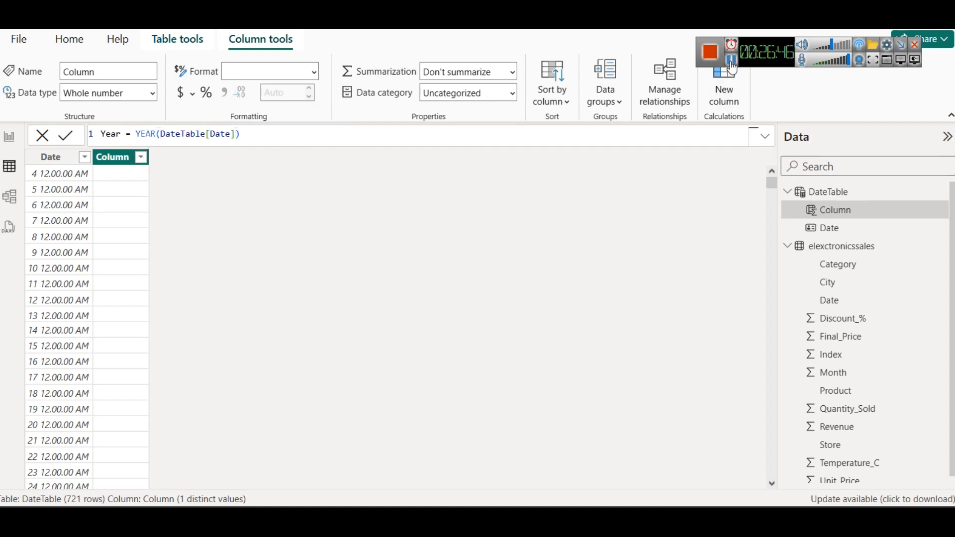
{"action": "left_click", "coordinate": [64, 136]}
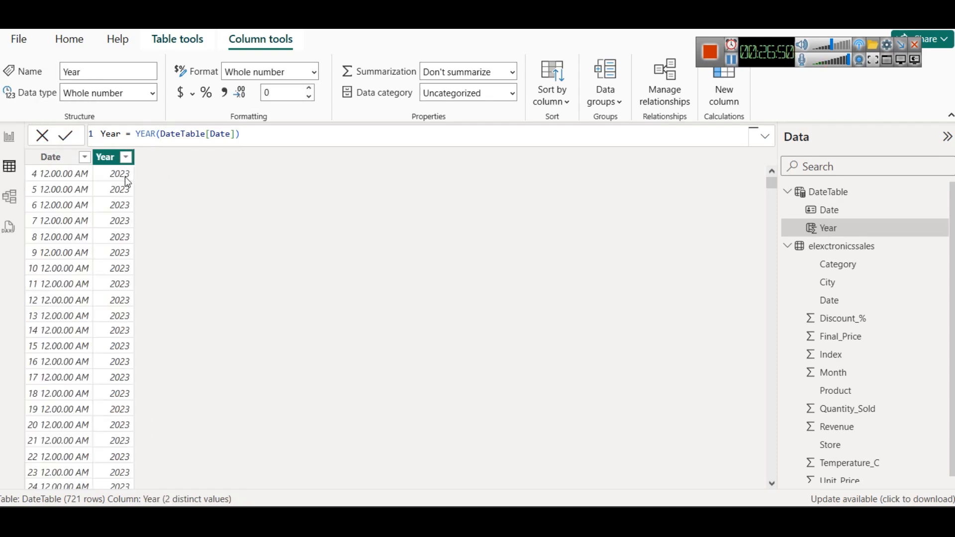
Step: Check which years the Year column contains, leaving the column unfiltered
{"action": "left_click", "coordinate": [126, 158]}
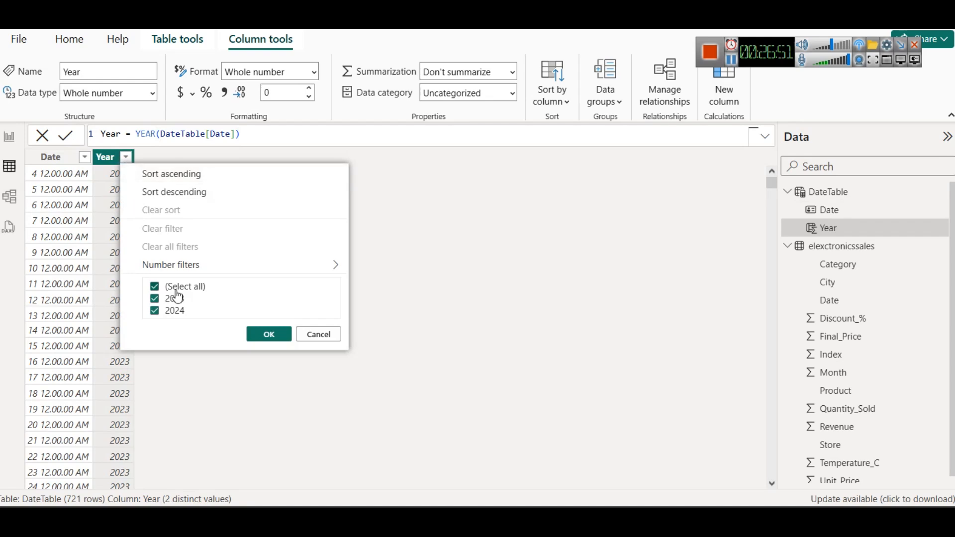
{"action": "left_click", "coordinate": [319, 334]}
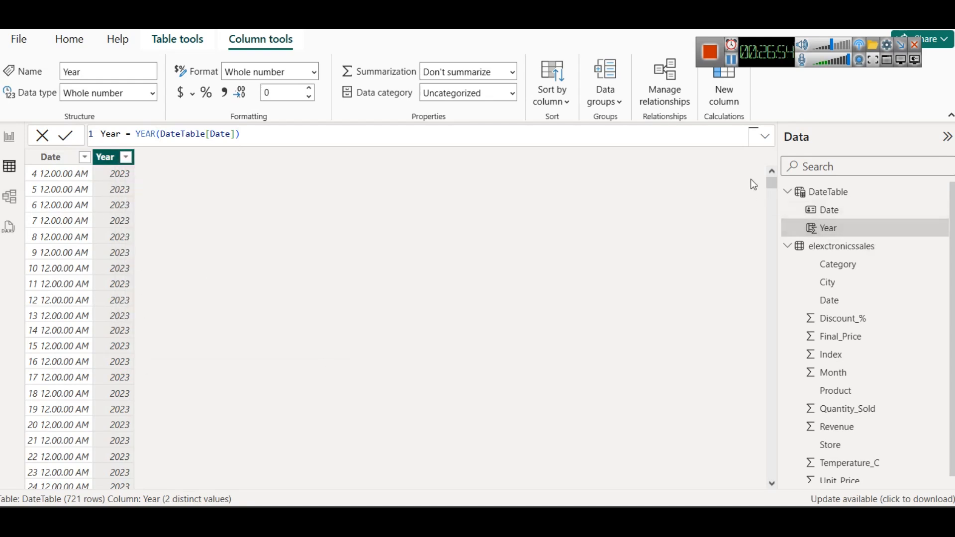
{"action": "left_click_drag", "start_coordinate": [774, 187], "coordinate": [100, 215]}
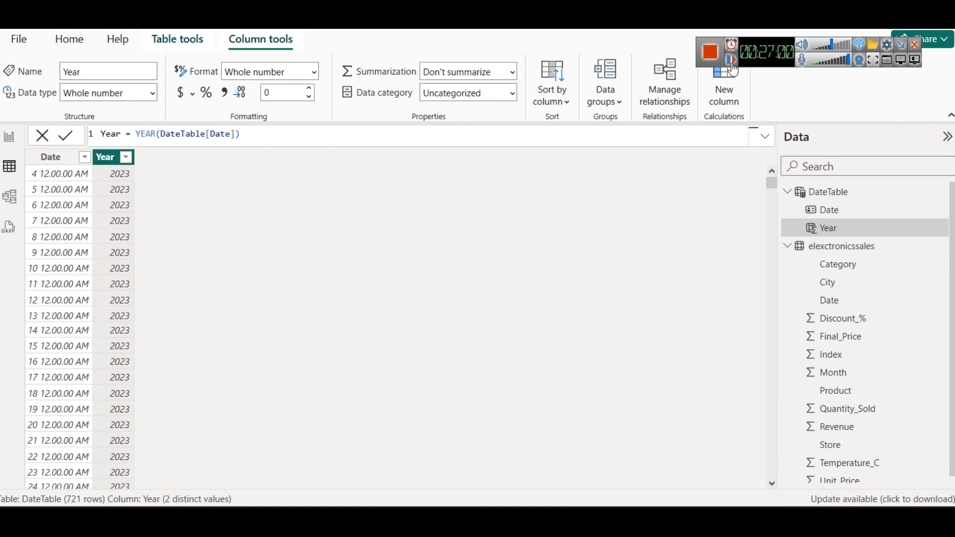
Step: Examine the YEAR function's syntax and description in the Year column's formula, keeping the formula as it is
{"action": "double_click", "coordinate": [146, 134]}
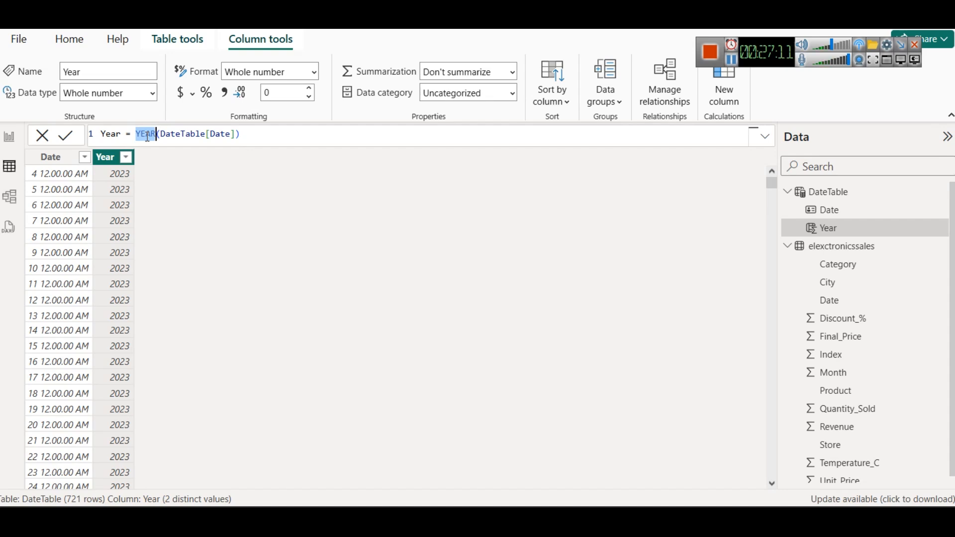
{"action": "key", "text": "Right"}
{"action": "key", "text": "BackSpace"}
{"action": "type", "text": "("}
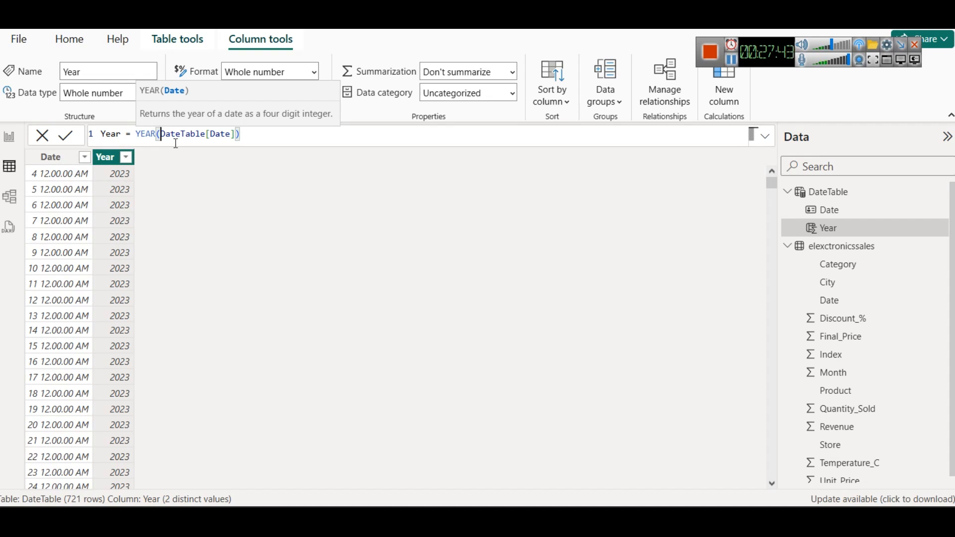
{"action": "left_click", "coordinate": [294, 136]}
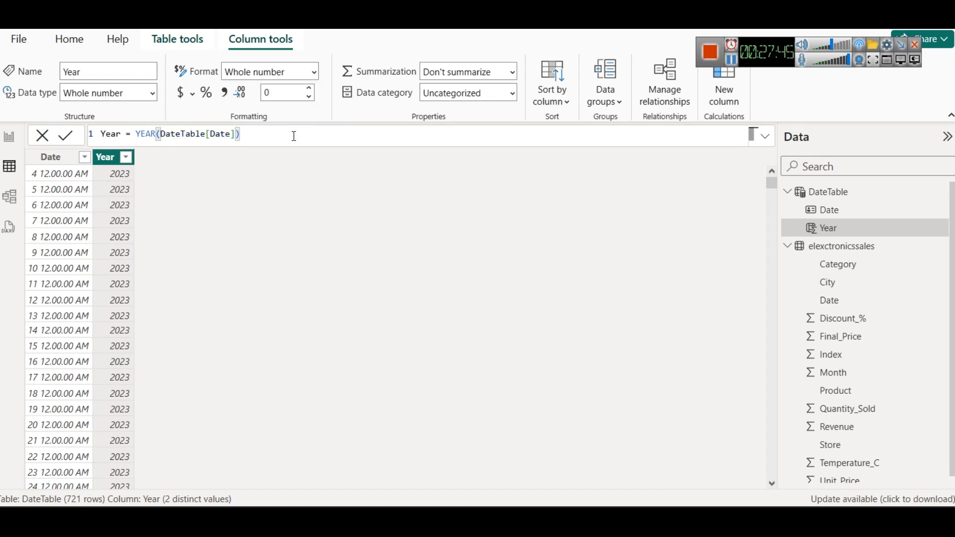
{"action": "right_click", "coordinate": [827, 193]}
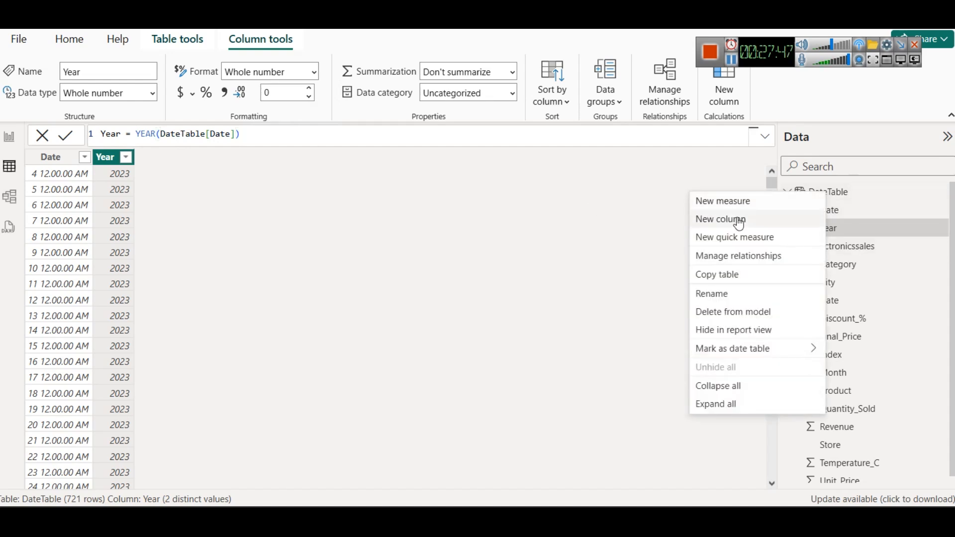
{"action": "left_click", "coordinate": [735, 202]}
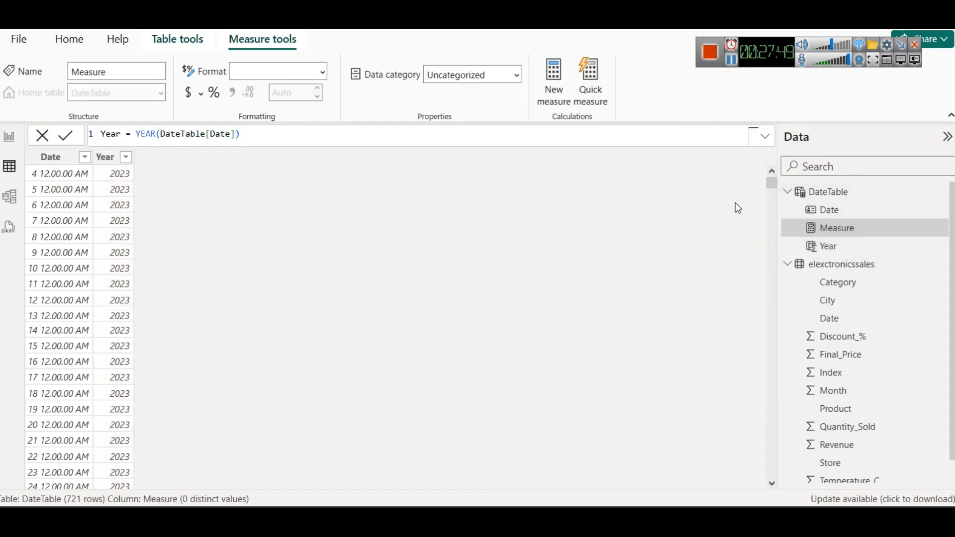
{"action": "double_click", "coordinate": [119, 134]}
{"action": "type", "text": "Month ="}
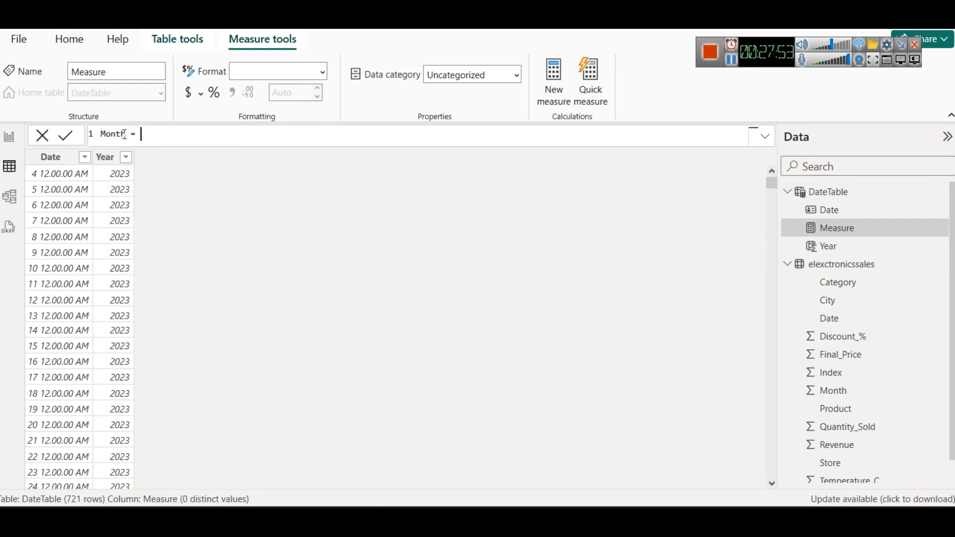
{"action": "key", "text": "End"}
{"action": "type", "text": "MONTH"}
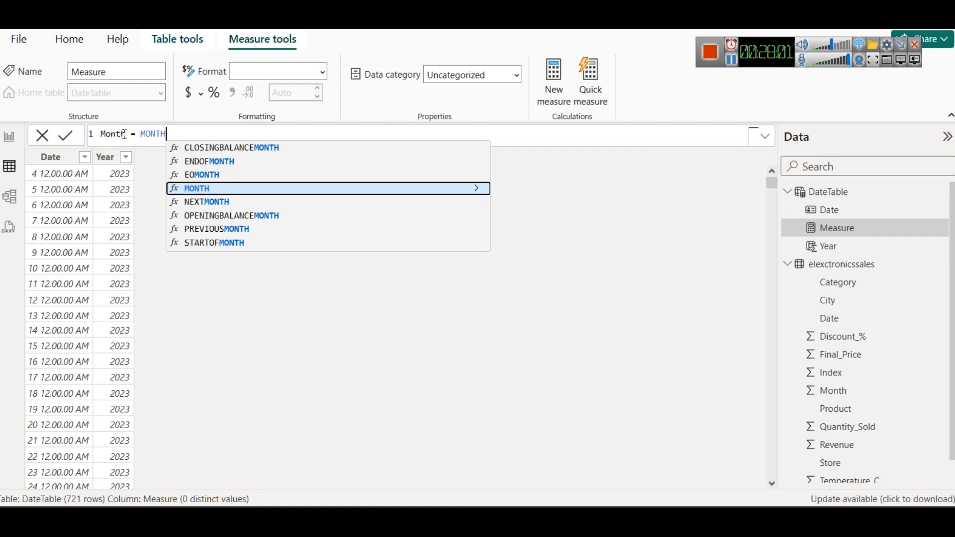
{"action": "key", "text": "Down"}
{"action": "key", "text": "Down"}
{"action": "key", "text": "Down"}
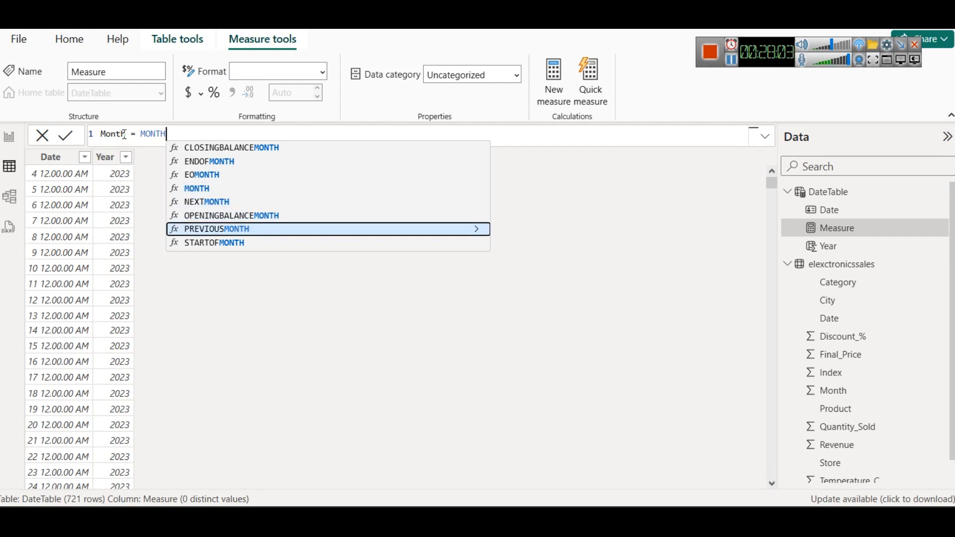
{"action": "key", "text": "Up"}
{"action": "key", "text": "Up"}
{"action": "key", "text": "Up"}
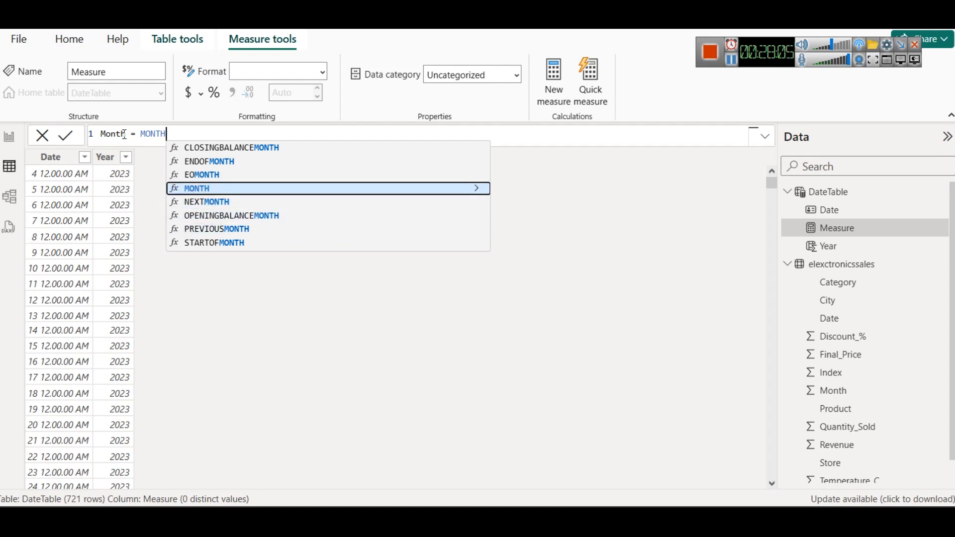
{"action": "key", "text": "Tab"}
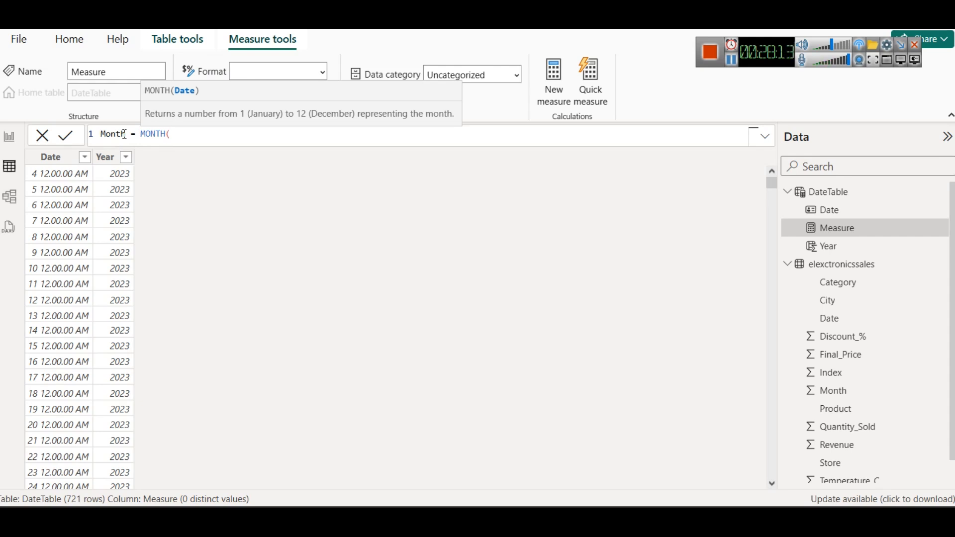
{"action": "type", "text": "Da"}
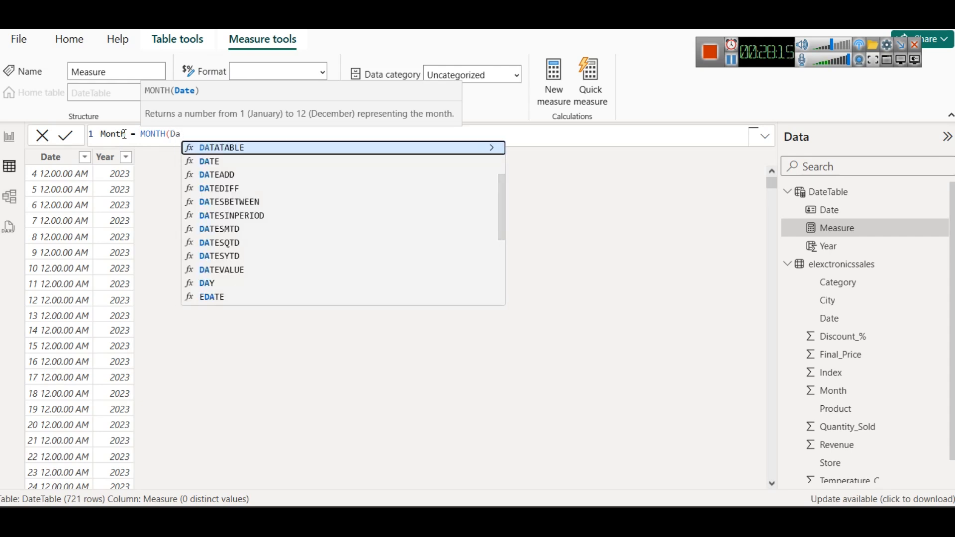
{"action": "type", "text": "te"}
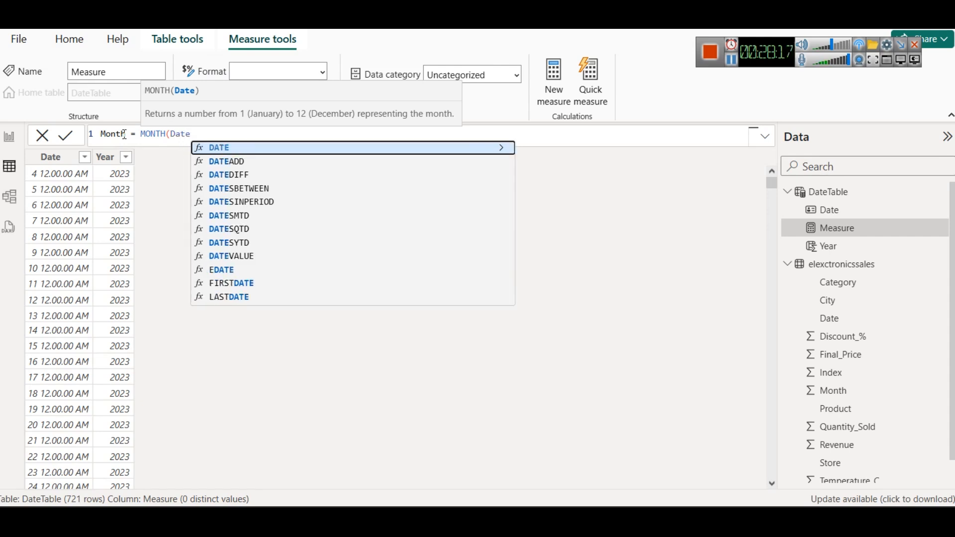
{"action": "key", "text": "Escape"}
{"action": "key", "text": "BackSpace"}
{"action": "key", "text": "BackSpace"}
{"action": "key", "text": "BackSpace"}
{"action": "key", "text": "BackSpace"}
{"action": "type", "text": "Date"}
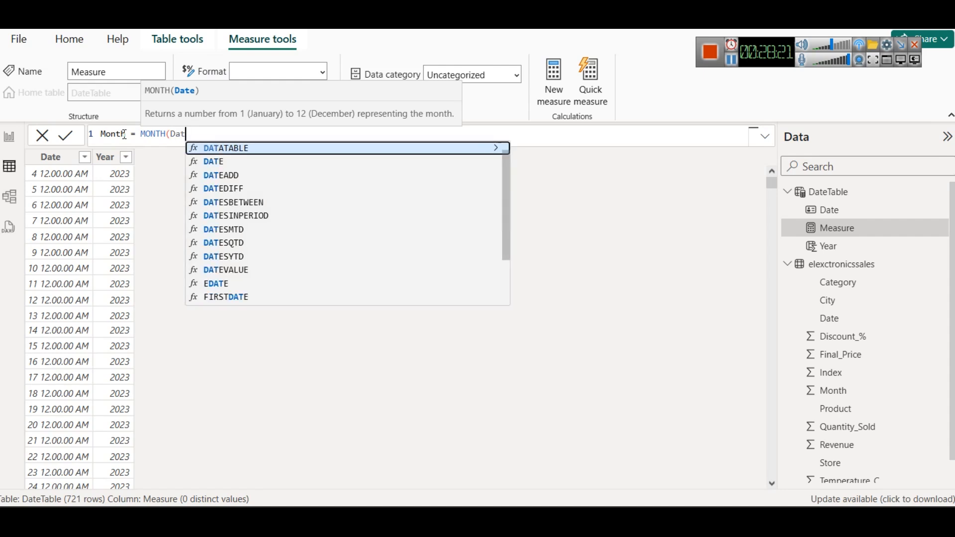
{"action": "key", "text": "ctrl+a"}
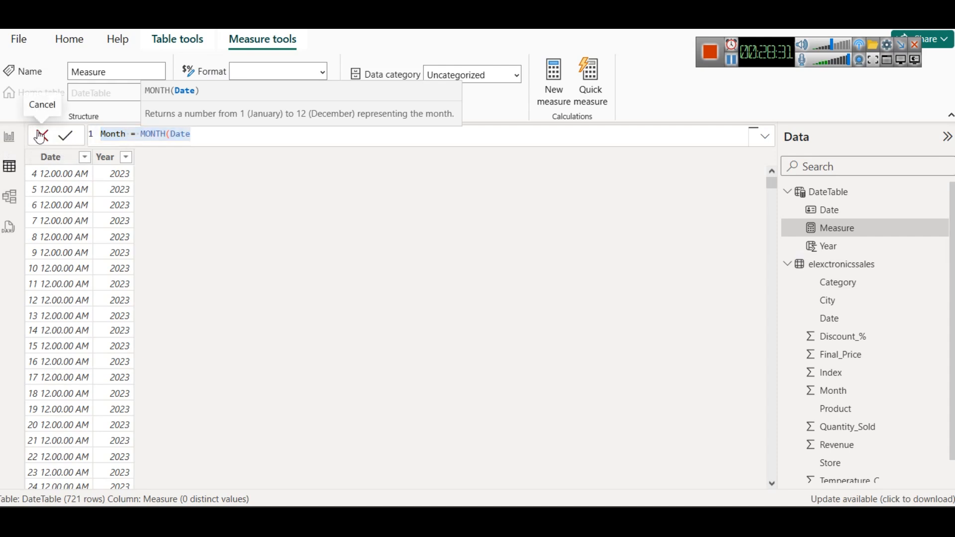
{"action": "left_click", "coordinate": [42, 135]}
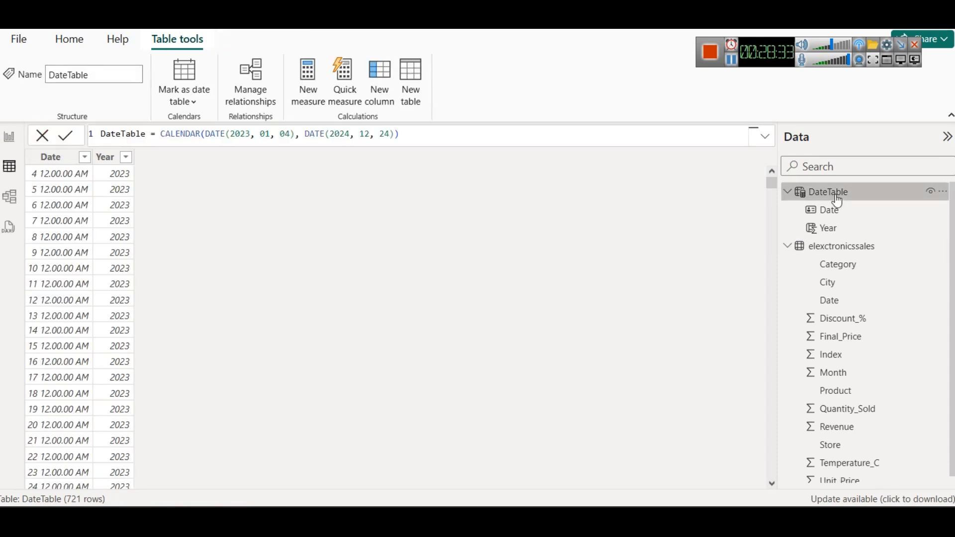
Step: Add another calculated column to DateTable and name it Month in its formula
{"action": "right_click", "coordinate": [835, 194]}
{"action": "left_click", "coordinate": [792, 227]}
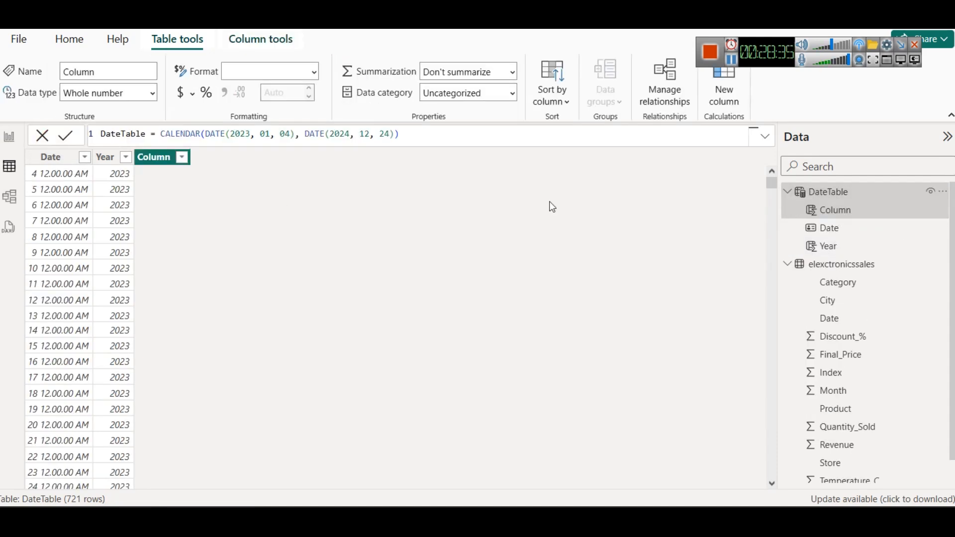
{"action": "double_click", "coordinate": [114, 135]}
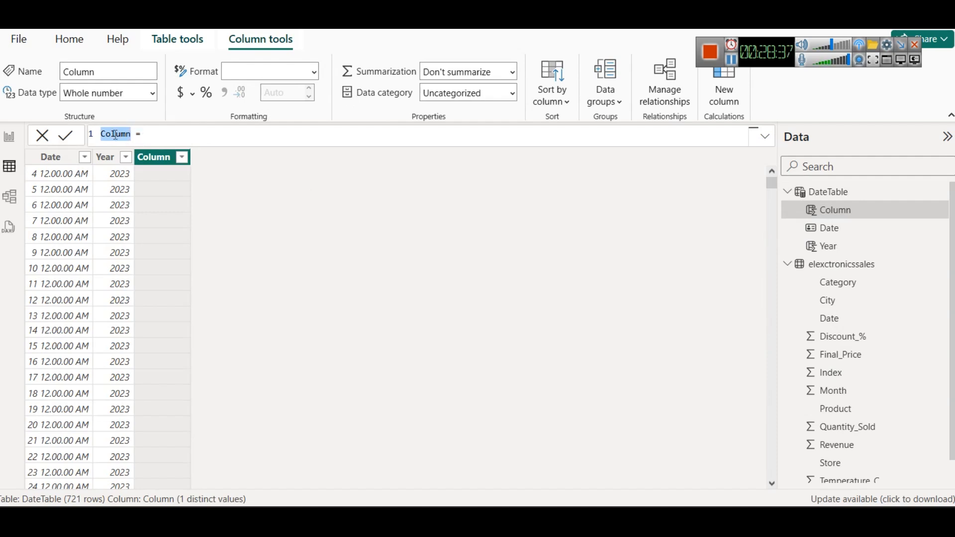
{"action": "type", "text": "Month = "}
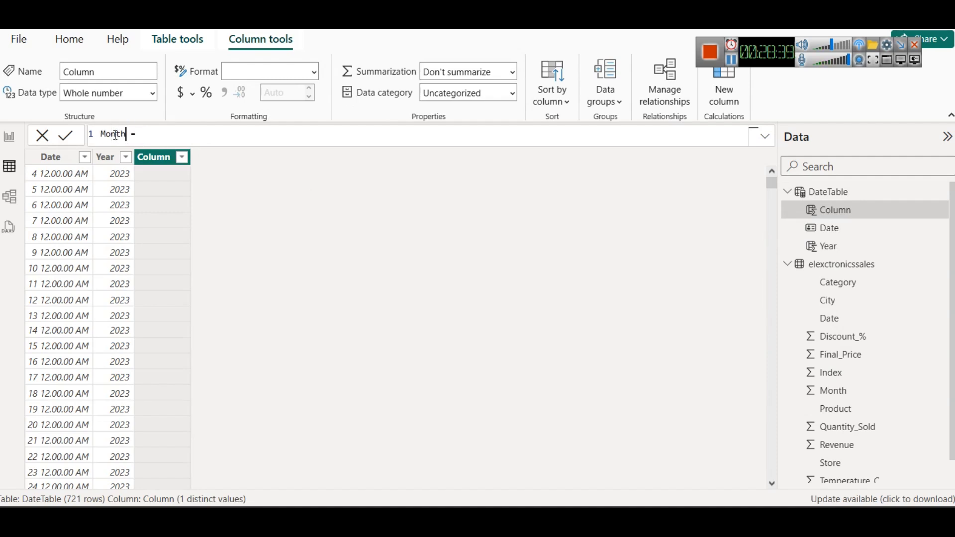
{"action": "type", "text": "MO"}
Step: Define the Month column as MONTH(DateTable[Date]) and commit the formula
{"action": "key", "text": "Down"}
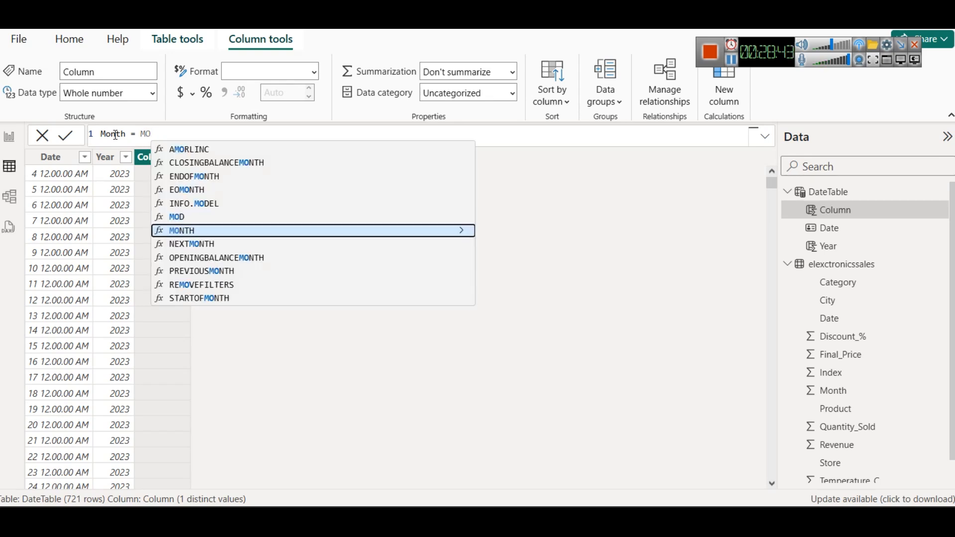
{"action": "key", "text": "Tab"}
{"action": "type", "text": "Dat"}
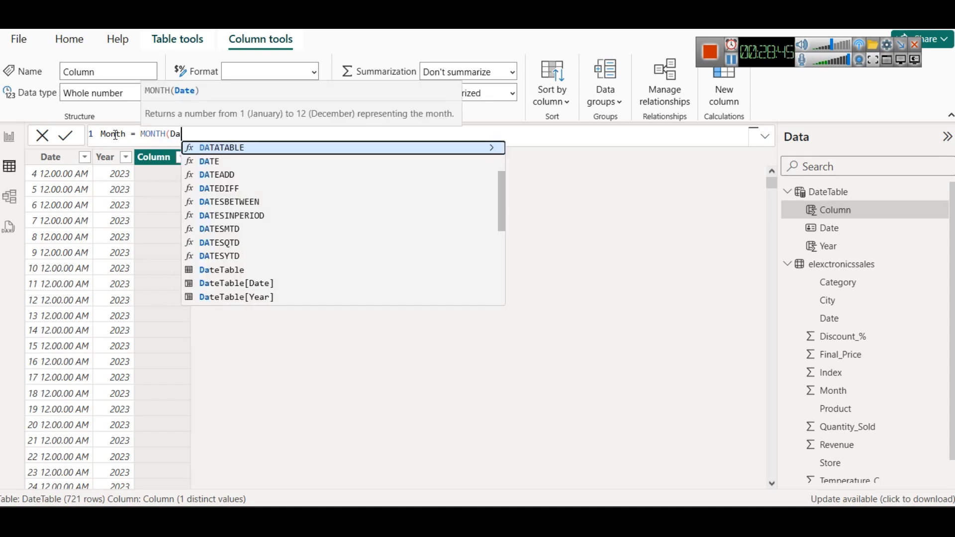
{"action": "key", "text": "Down"}
{"action": "key", "text": "Down"}
{"action": "key", "text": "Down"}
{"action": "key", "text": "Down"}
{"action": "key", "text": "Down"}
{"action": "key", "text": "Down"}
{"action": "key", "text": "Down"}
{"action": "key", "text": "Down"}
{"action": "key", "text": "Down"}
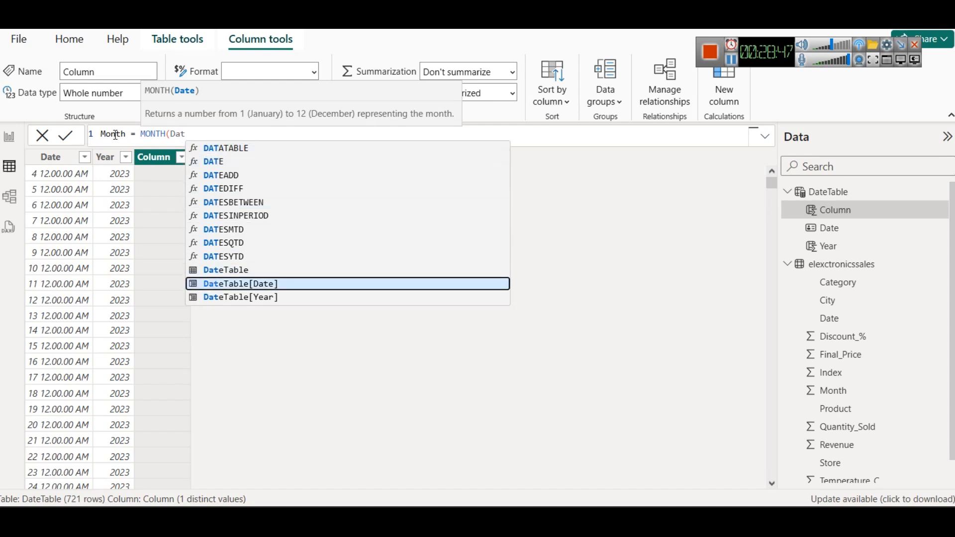
{"action": "key", "text": "Tab"}
{"action": "type", "text": ")"}
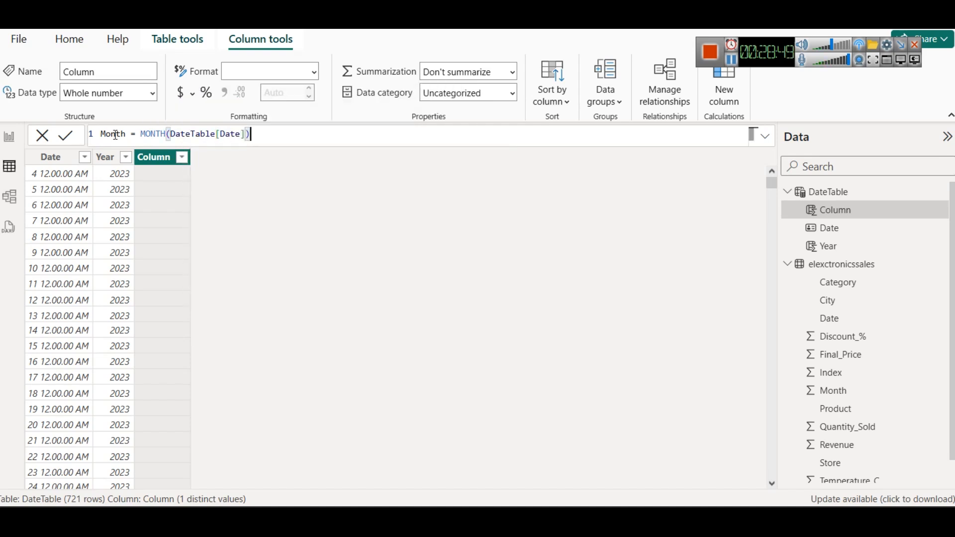
{"action": "left_click", "coordinate": [63, 137]}
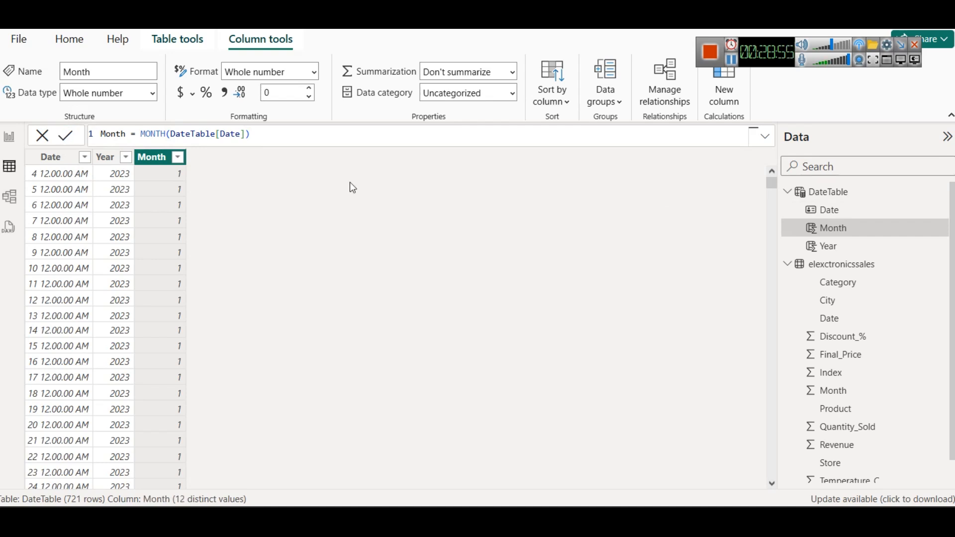
Step: Add a Day calculated column to DateTable, defined as DAY(DateTable[Date]), and commit the formula
{"action": "right_click", "coordinate": [831, 201]}
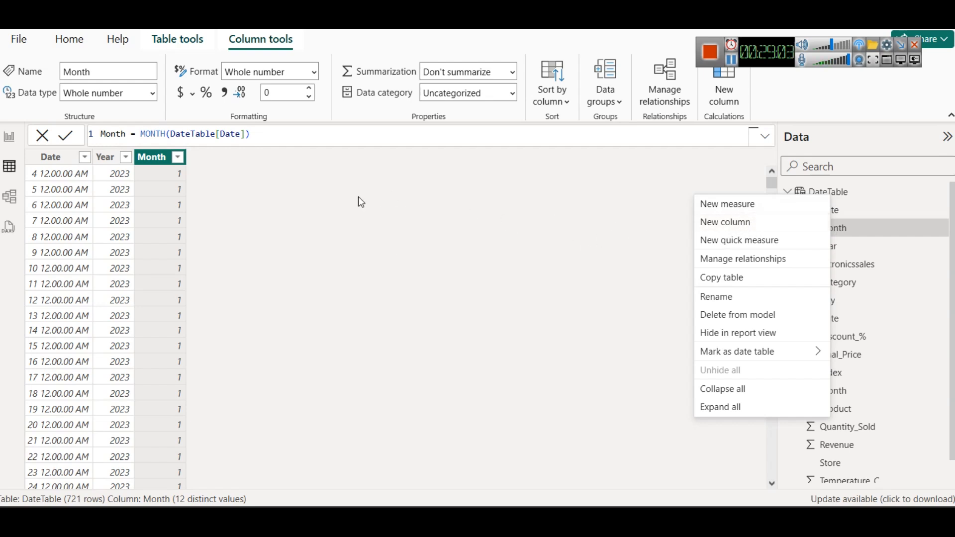
{"action": "left_click", "coordinate": [735, 222]}
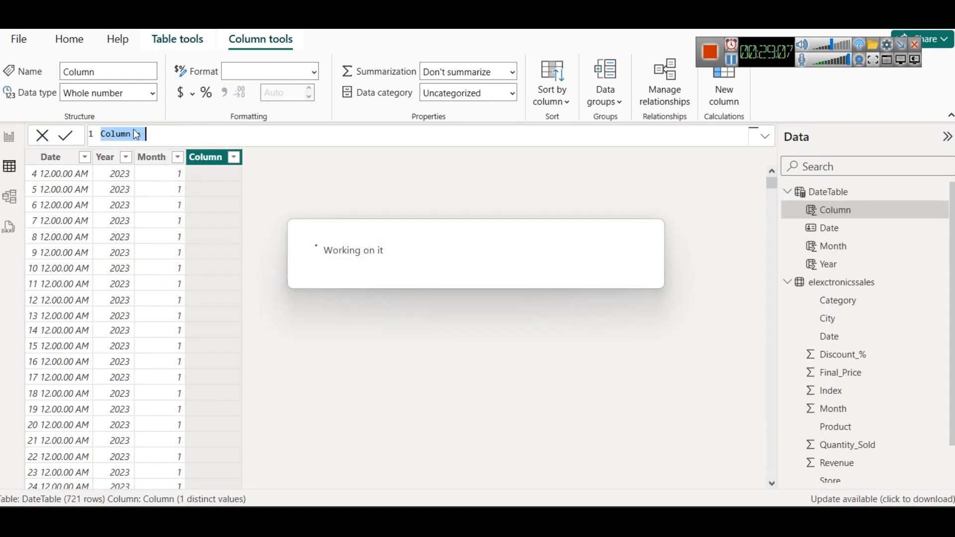
{"action": "type", "text": "Day"}
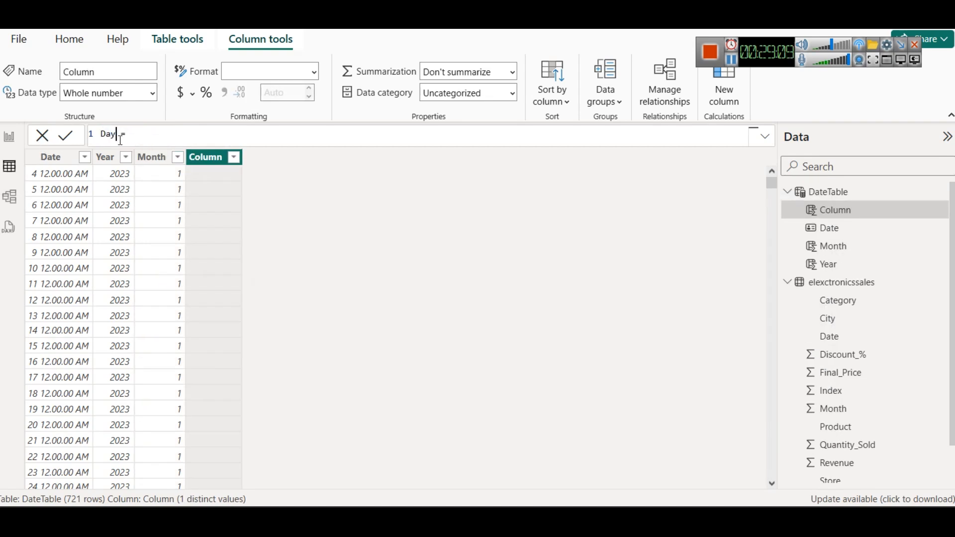
{"action": "key", "text": "End"}
{"action": "type", "text": "DAY"}
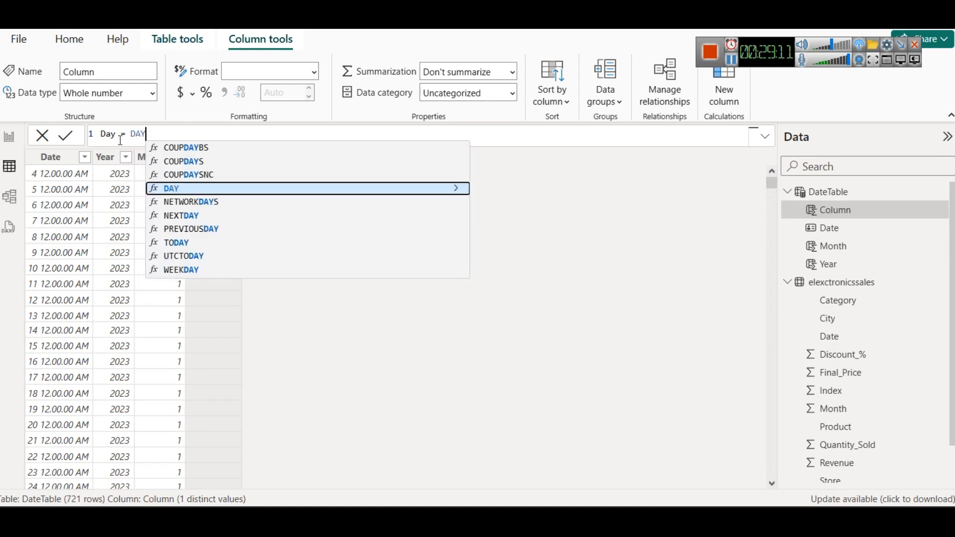
{"action": "type", "text": "(date"}
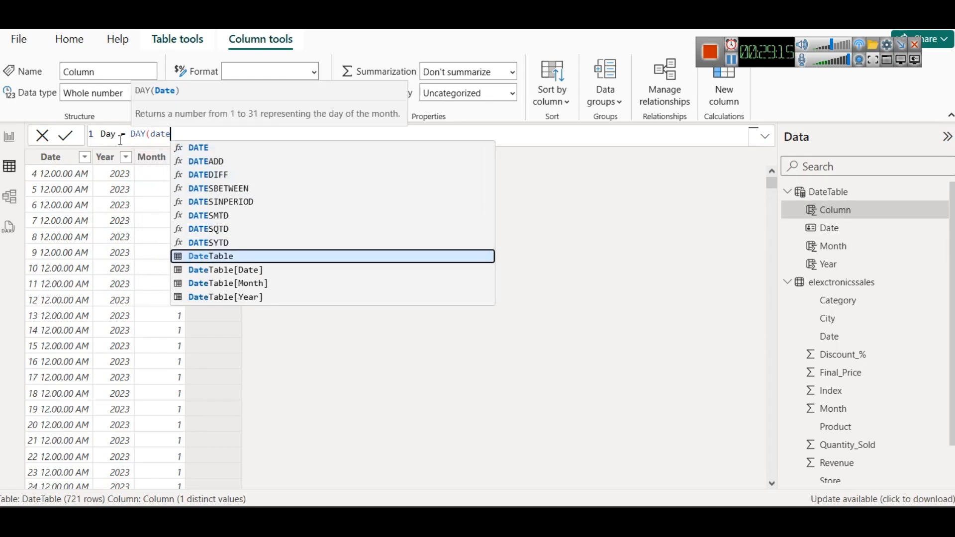
{"action": "key", "text": "Down"}
{"action": "key", "text": "Tab"}
{"action": "type", "text": ")"}
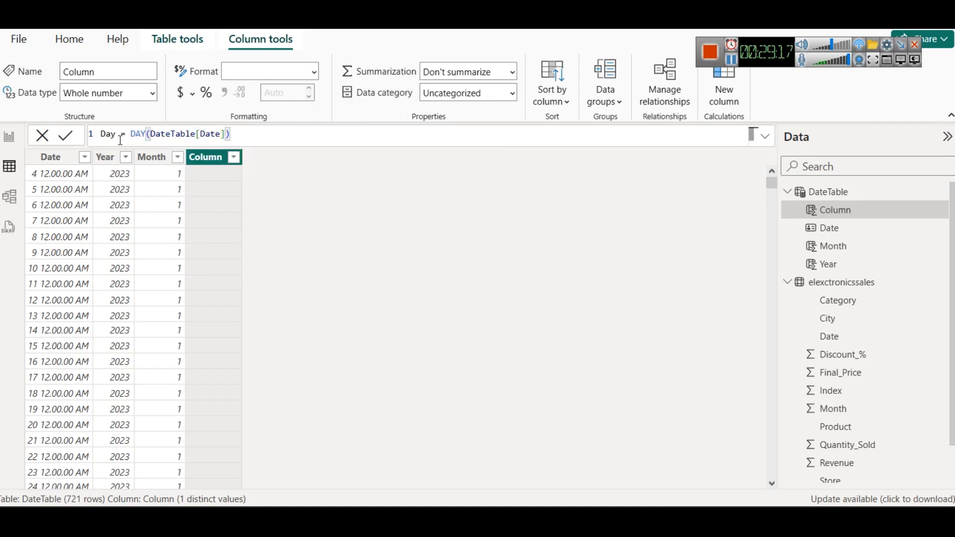
{"action": "left_click", "coordinate": [66, 136]}
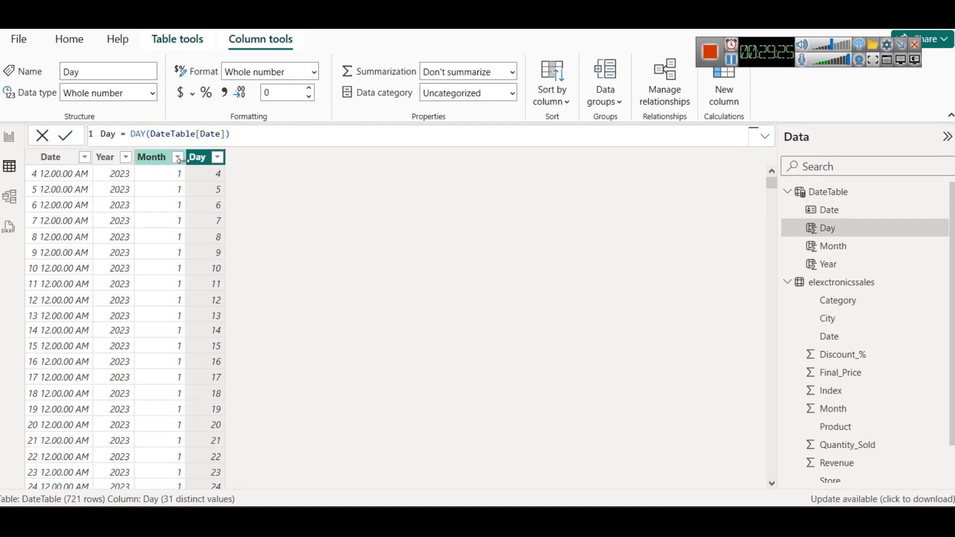
Step: Return to the report page and collapse the elexctronicssales table's field list
{"action": "left_click", "coordinate": [10, 137]}
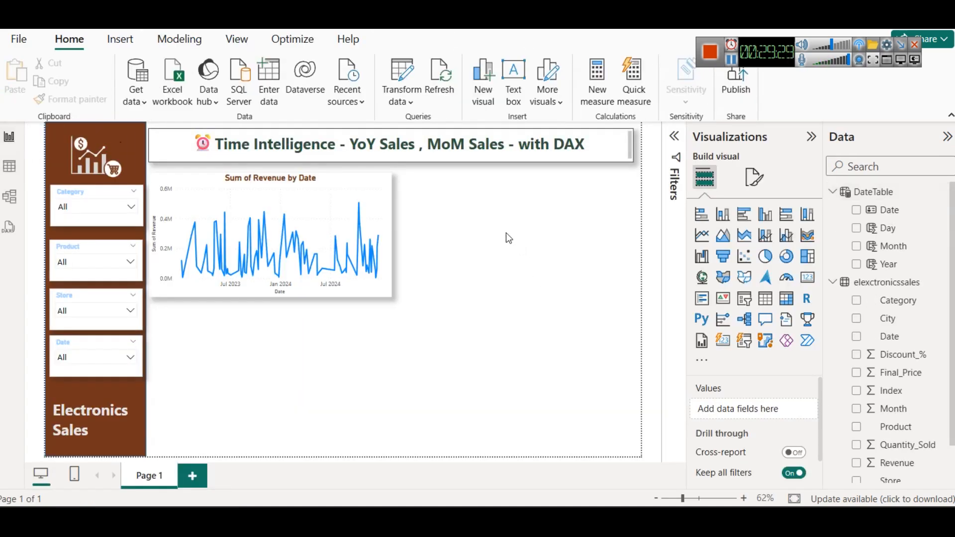
{"action": "left_click", "coordinate": [832, 282]}
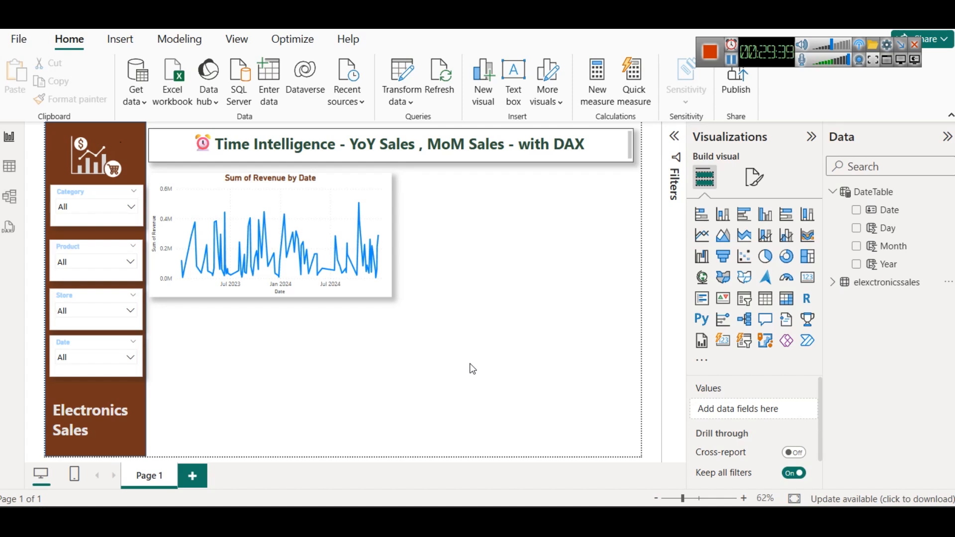
{"action": "key", "text": "super+r"}
{"action": "key", "text": "Return"}
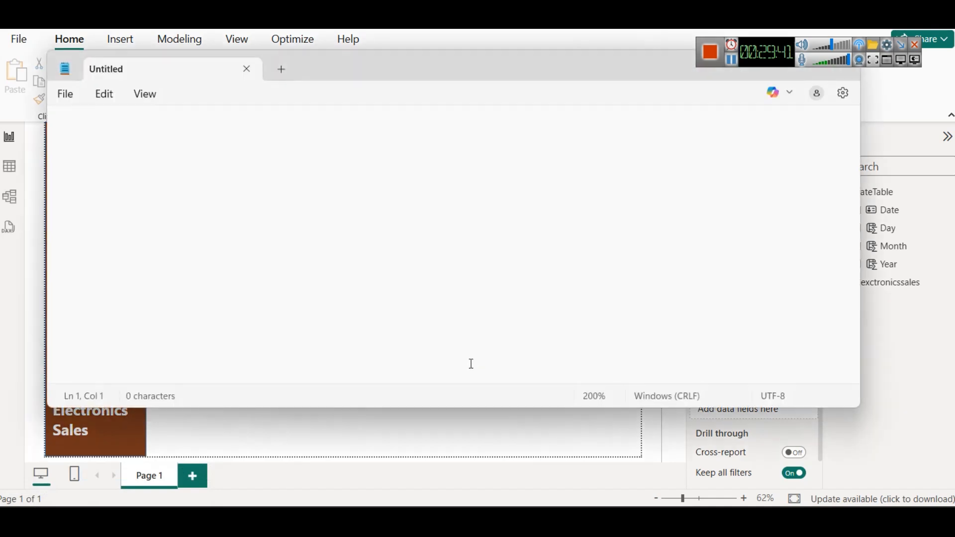
{"action": "left_click_drag", "start_coordinate": [560, 73], "coordinate": [506, 114]}
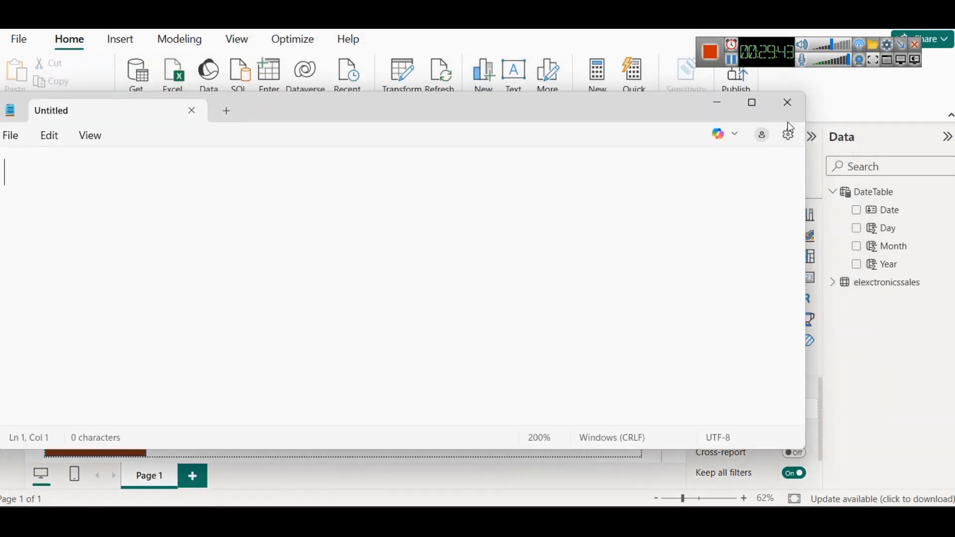
{"action": "left_click", "coordinate": [787, 103]}
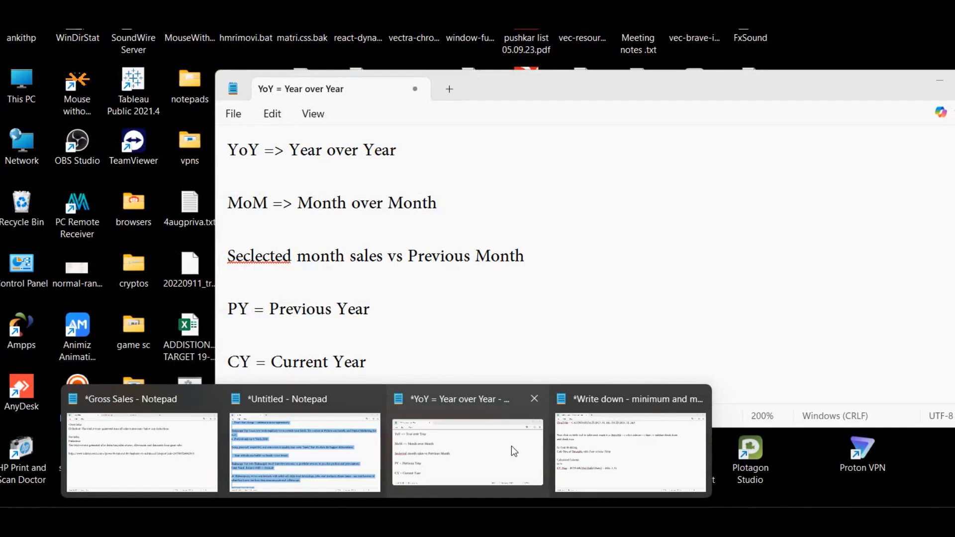
Step: Switch to the Notepad notes and replace the Calculated Column, IF and CY_Flag lines with "if this year is 2024"
{"action": "left_click", "coordinate": [511, 446]}
{"action": "mouse_move", "coordinate": [401, 505]}
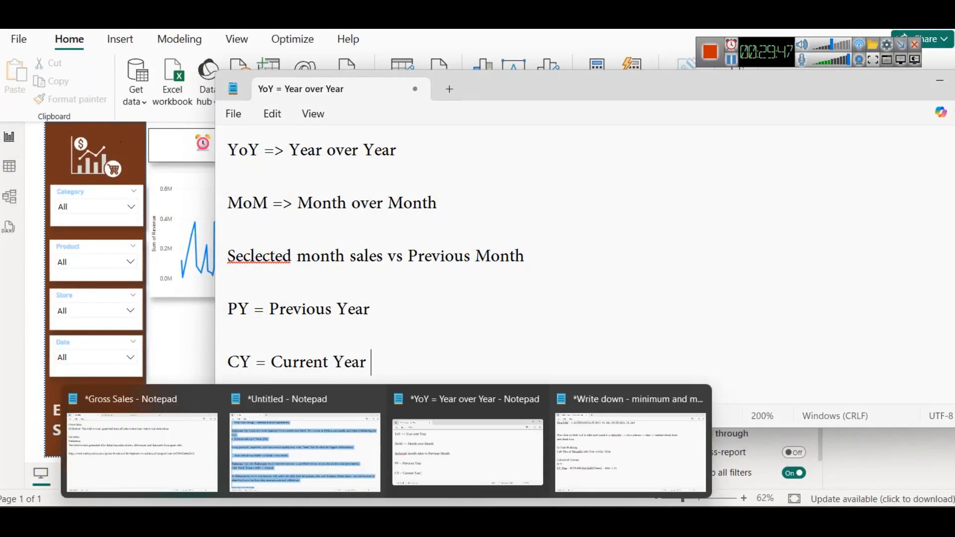
{"action": "left_click", "coordinate": [612, 447]}
{"action": "scroll", "coordinate": [452, 324], "scroll_direction": "down", "scroll_amount": 1}
{"action": "left_click_drag", "start_coordinate": [472, 321], "coordinate": [6, 258]}
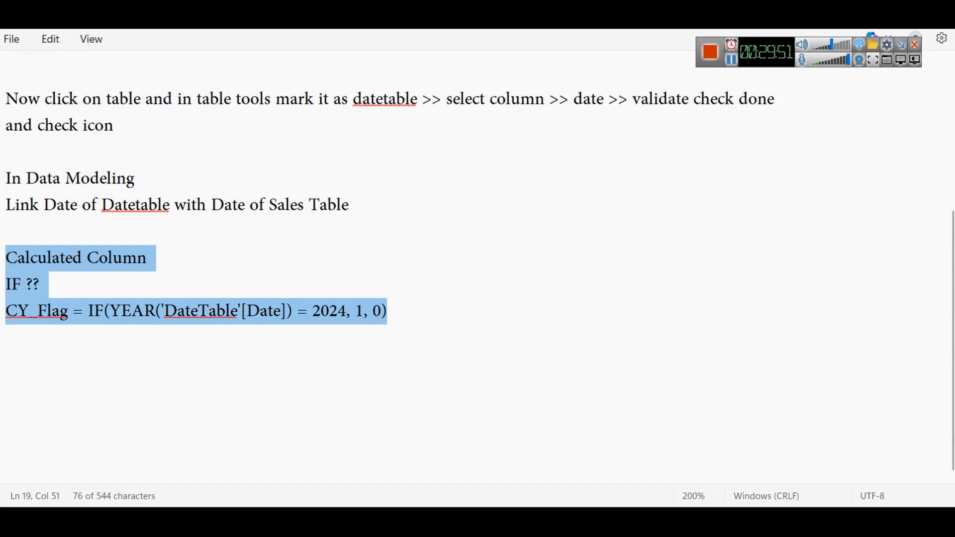
{"action": "type", "text": "if this is"}
{"action": "key", "text": "BackSpace"}
{"action": "key", "text": "BackSpace"}
{"action": "key", "text": "BackSpace"}
{"action": "type", "text": "year is 2024"}
Step: Add the line "CY Sales" to the notes, separated by a blank line from the 2024 condition
{"action": "key", "text": "Return"}
{"action": "key", "text": "Return"}
{"action": "type", "text": "c"}
{"action": "key", "text": "BackSpace"}
{"action": "type", "text": "V"}
{"action": "key", "text": "BackSpace"}
{"action": "type", "text": "C"}
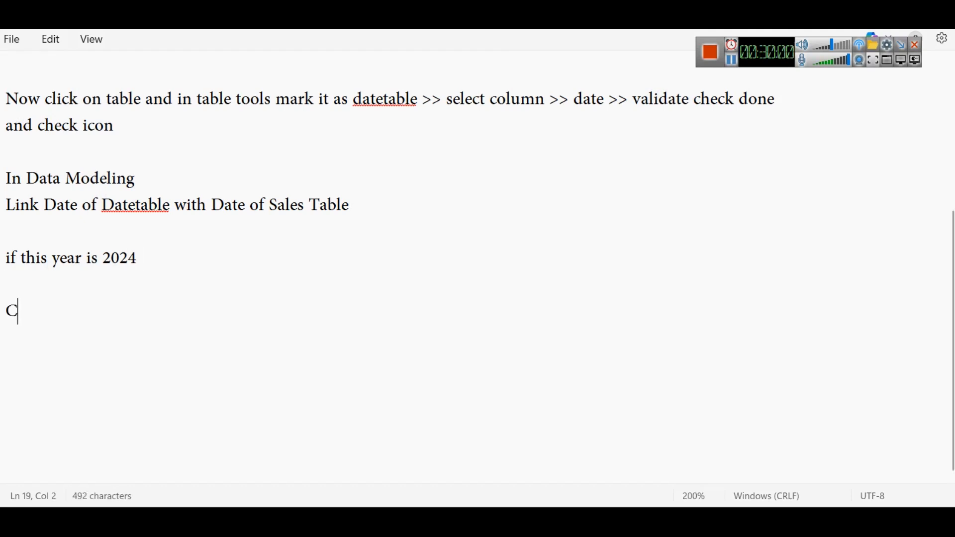
{"action": "type", "text": "Y Sales"}
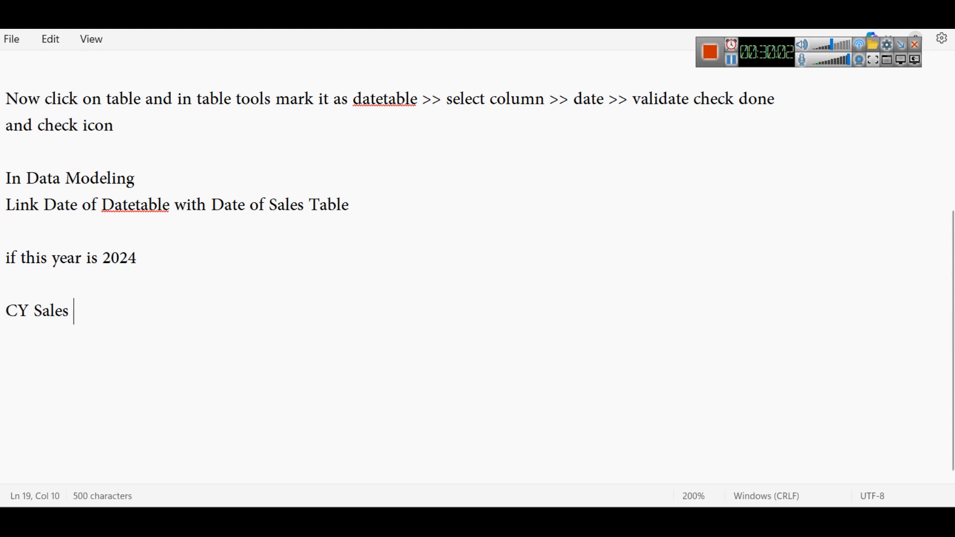
{"action": "left_click", "coordinate": [730, 60]}
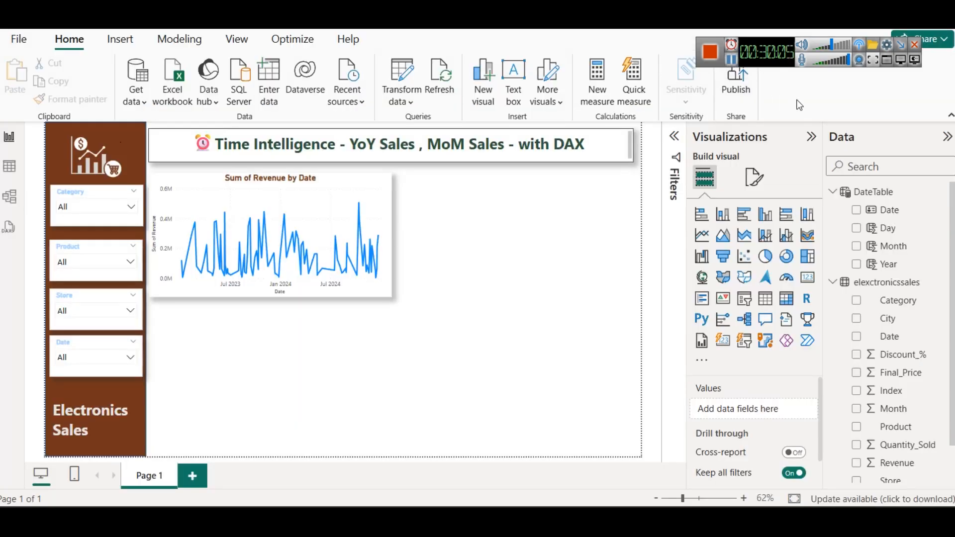
Step: In Power BI, create a new measure in the elexctronicssales table and name it CY Sales in its formula
{"action": "right_click", "coordinate": [874, 283]}
{"action": "left_click", "coordinate": [597, 81]}
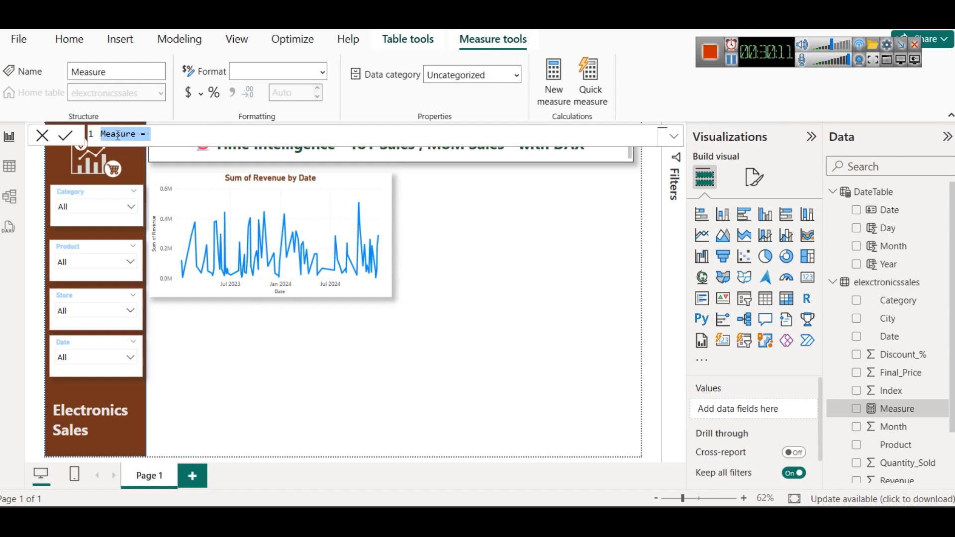
{"action": "type", "text": "CY Sa"}
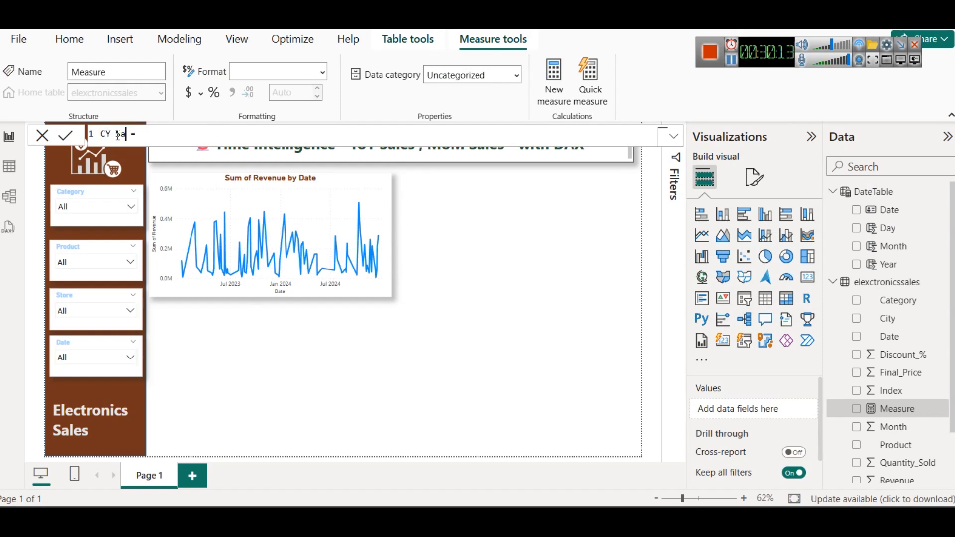
{"action": "type", "text": "les"}
{"action": "key", "text": "Right"}
{"action": "key", "text": "Right"}
{"action": "key", "text": "Right"}
Step: Begin the CY Sales expression with CALCULATE over SUM(elexctronicssales[Revenue]), ready for a filter argument
{"action": "type", "text": "CAL"}
{"action": "key", "text": "Tab"}
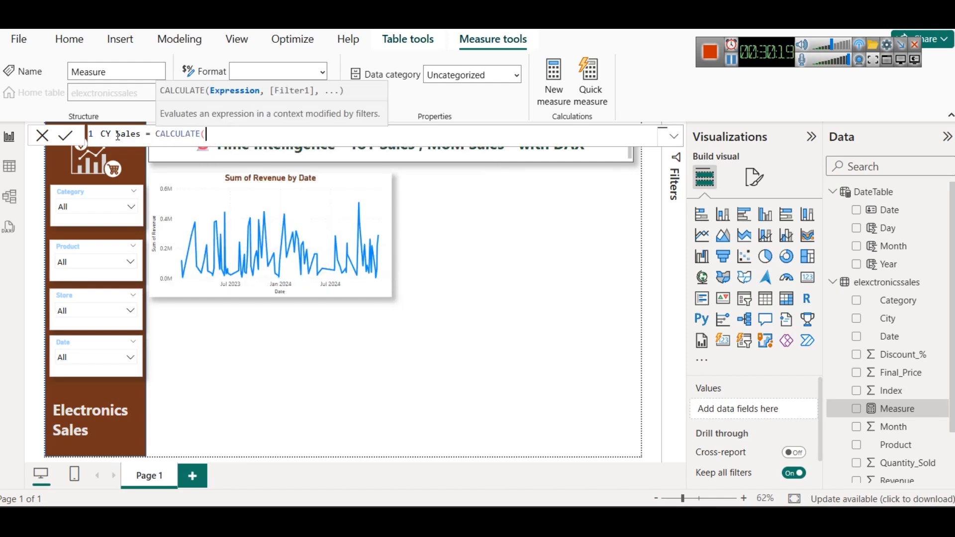
{"action": "type", "text": "SUM"}
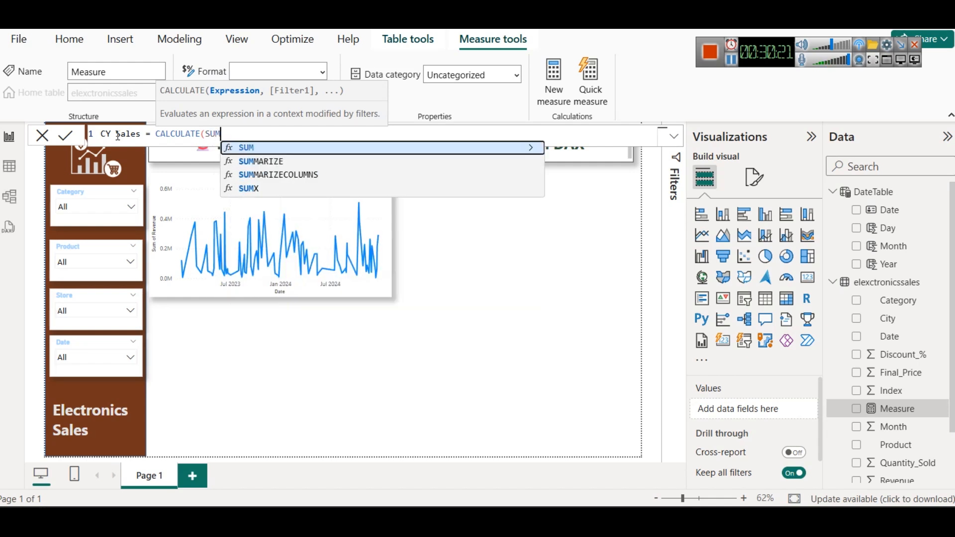
{"action": "key", "text": "Tab"}
{"action": "key", "text": "Down"}
{"action": "key", "text": "Down"}
{"action": "key", "text": "Down"}
{"action": "key", "text": "Down"}
{"action": "key", "text": "Down"}
{"action": "key", "text": "Down"}
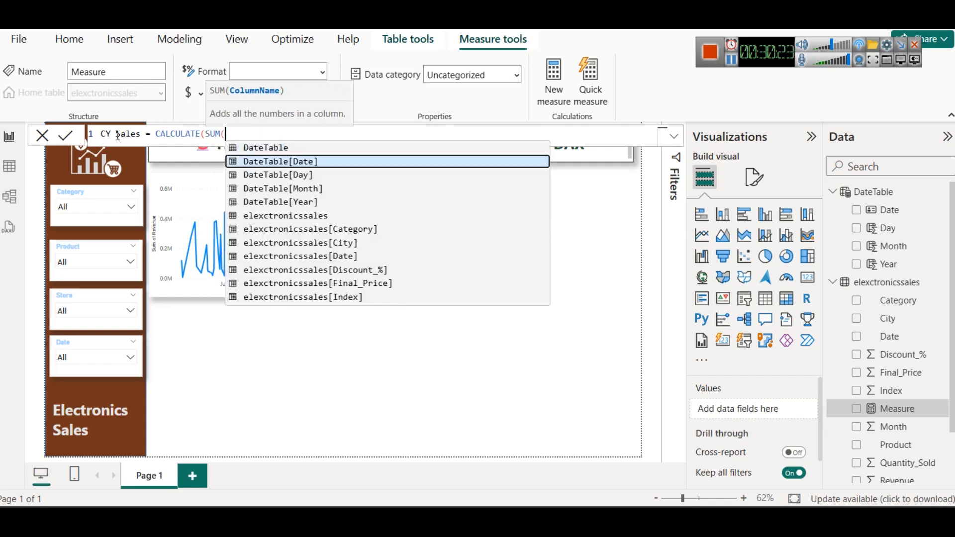
{"action": "key", "text": "Down"}
{"action": "key", "text": "Down"}
{"action": "key", "text": "Down"}
{"action": "key", "text": "Down"}
{"action": "key", "text": "Down"}
{"action": "key", "text": "Down"}
{"action": "key", "text": "Down"}
{"action": "key", "text": "Down"}
{"action": "key", "text": "Down"}
{"action": "key", "text": "Down"}
{"action": "key", "text": "Down"}
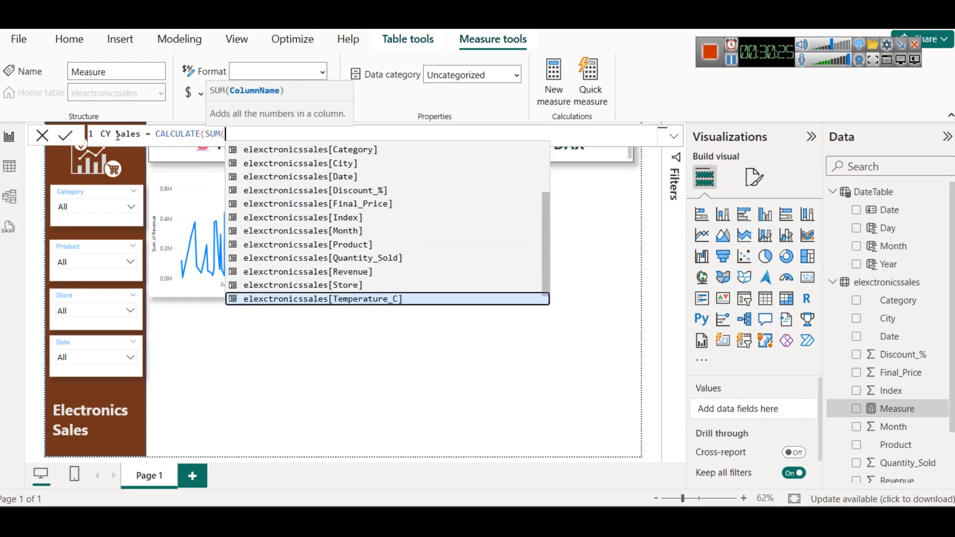
{"action": "key", "text": "Up"}
{"action": "key", "text": "Up"}
{"action": "key", "text": "Tab"}
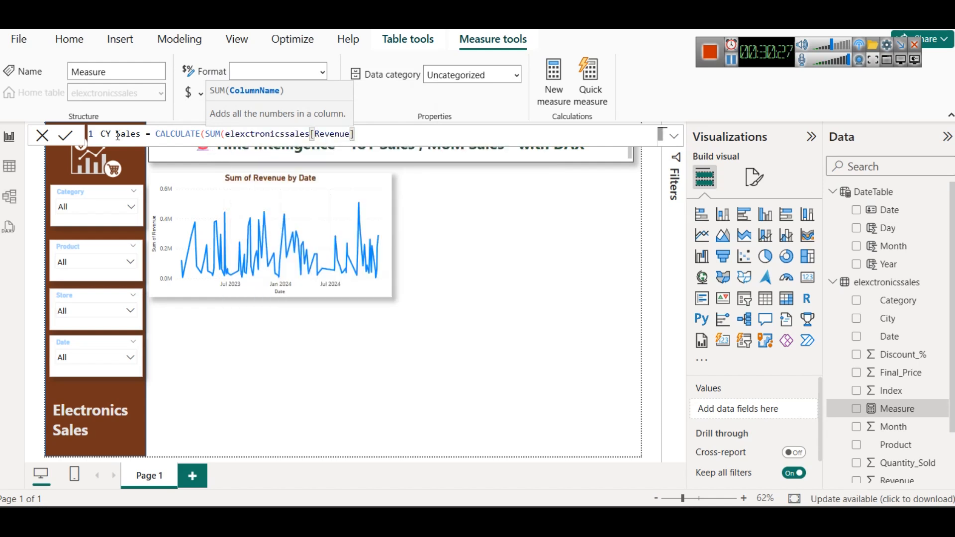
{"action": "type", "text": "),"}
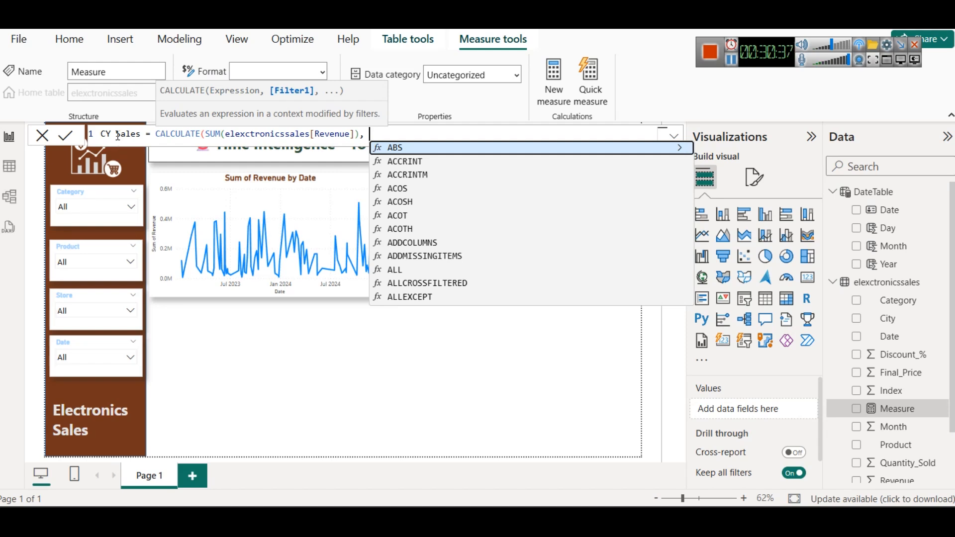
Step: Complete the CY Sales measure with the filter DateTable[Year] = 2024 and commit the formula
{"action": "type", "text": "Date"}
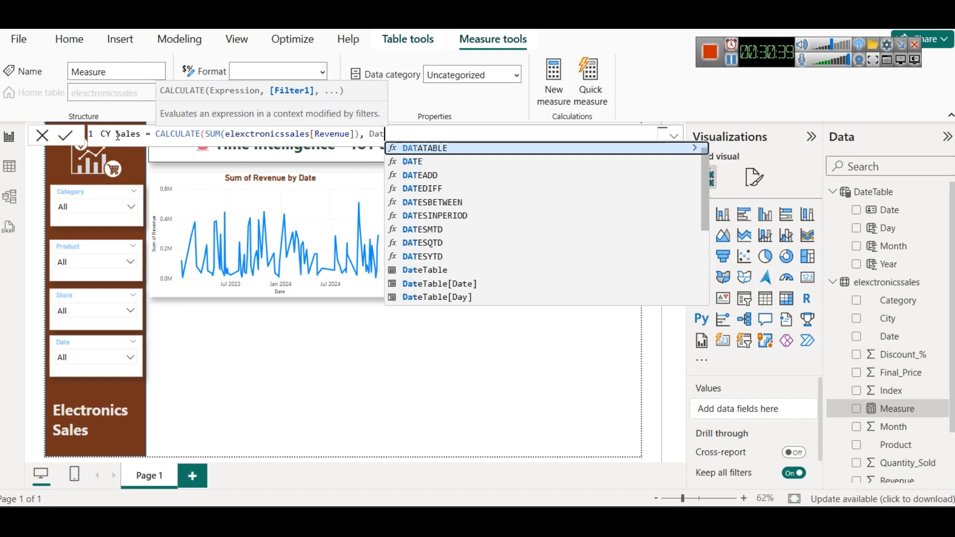
{"action": "key", "text": "Down"}
{"action": "key", "text": "Down"}
{"action": "key", "text": "Down"}
{"action": "key", "text": "Down"}
{"action": "key", "text": "Down"}
{"action": "key", "text": "Down"}
{"action": "key", "text": "Down"}
{"action": "key", "text": "Down"}
{"action": "key", "text": "Down"}
{"action": "key", "text": "Down"}
{"action": "key", "text": "Down"}
{"action": "key", "text": "Down"}
{"action": "key", "text": "Down"}
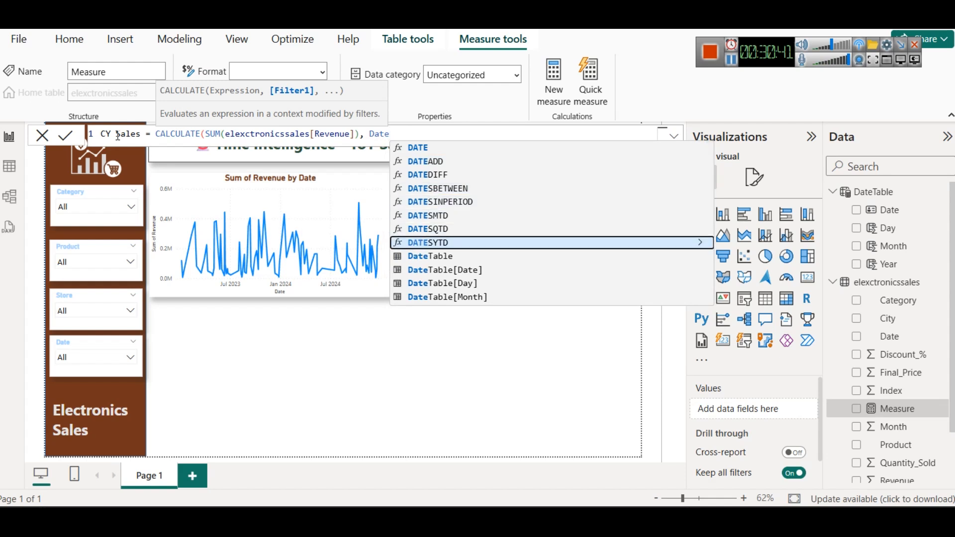
{"action": "key", "text": "Up"}
{"action": "key", "text": "Tab"}
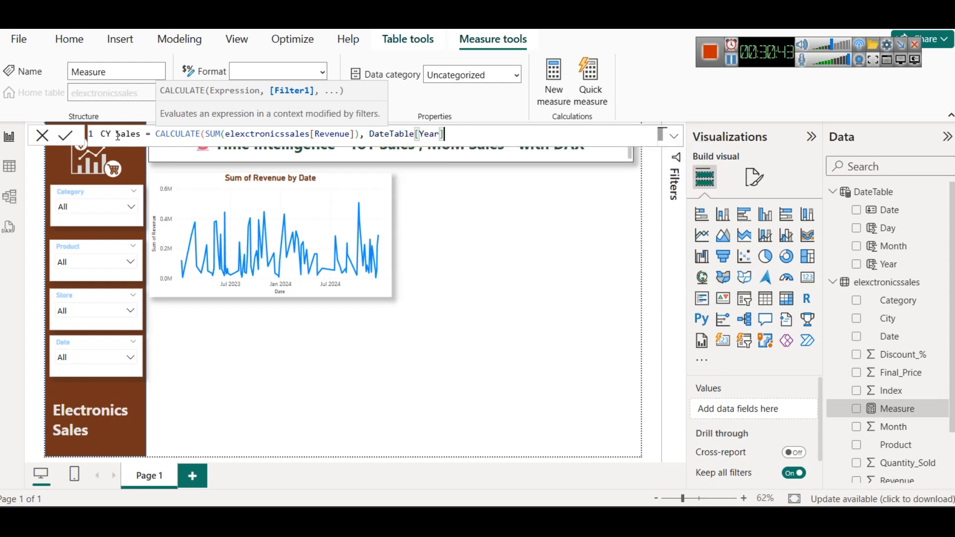
{"action": "type", "text": "= 2024)"}
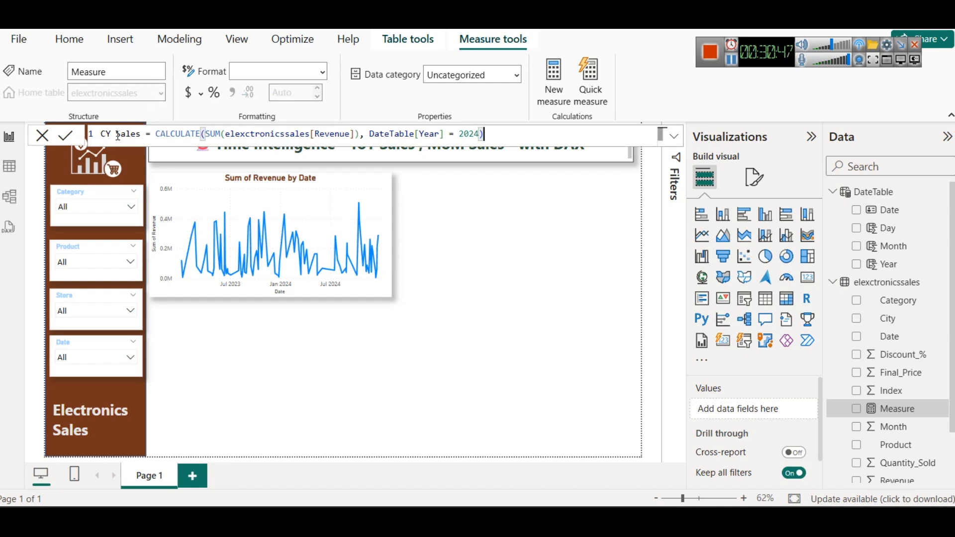
{"action": "left_click", "coordinate": [65, 136]}
Step: Move the Sum of Revenue by Date line chart lower on the page to free space beneath the title
{"action": "left_click", "coordinate": [505, 245]}
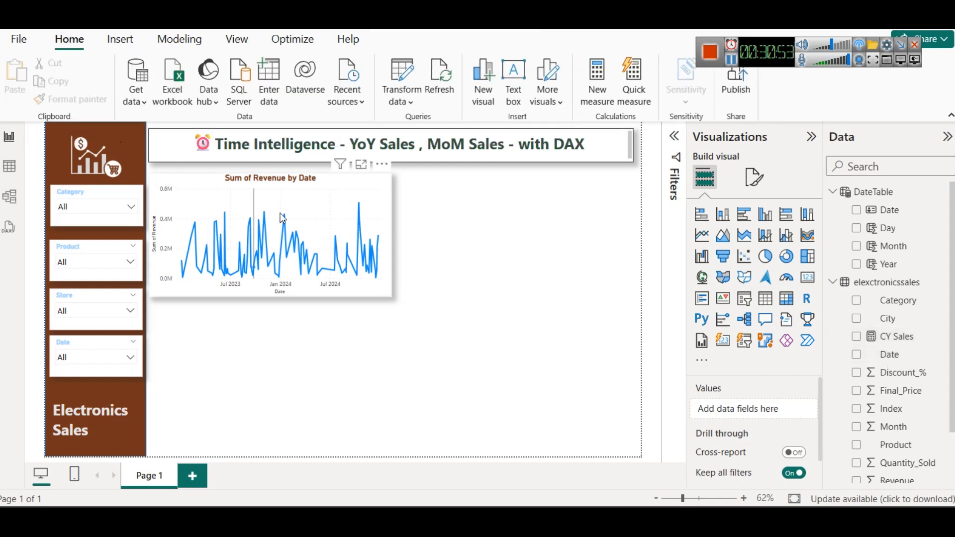
{"action": "left_click_drag", "start_coordinate": [304, 195], "coordinate": [332, 224]}
{"action": "left_click", "coordinate": [557, 232]}
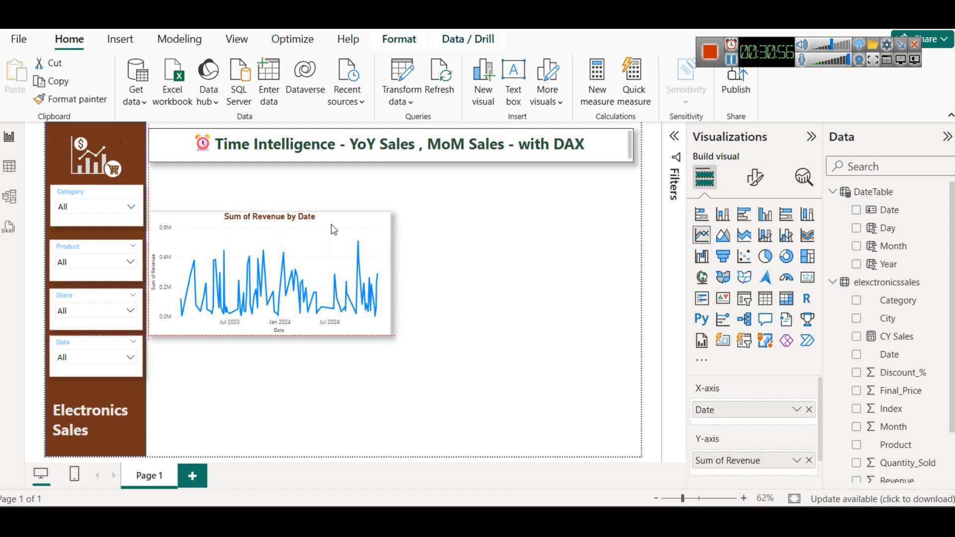
{"action": "left_click", "coordinate": [808, 279]}
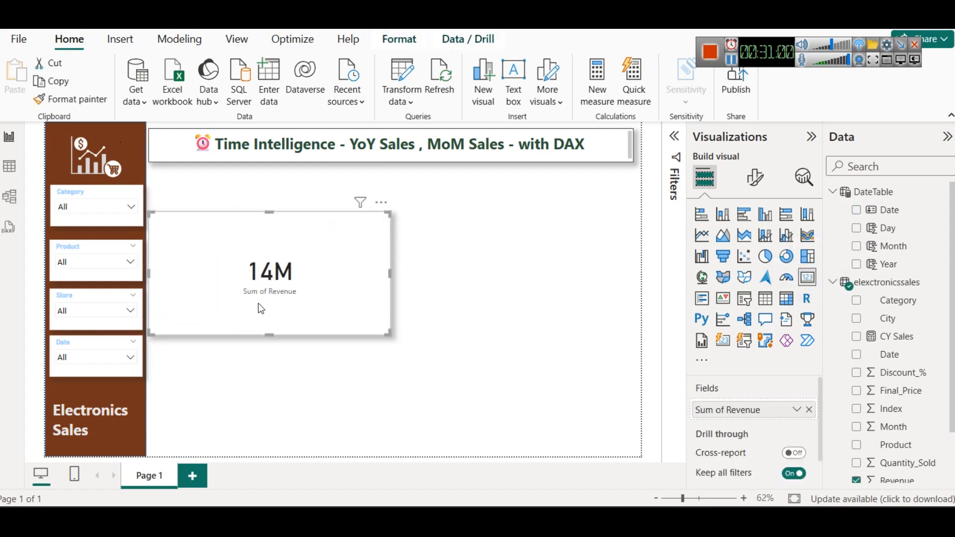
{"action": "key", "text": "ctrl+z"}
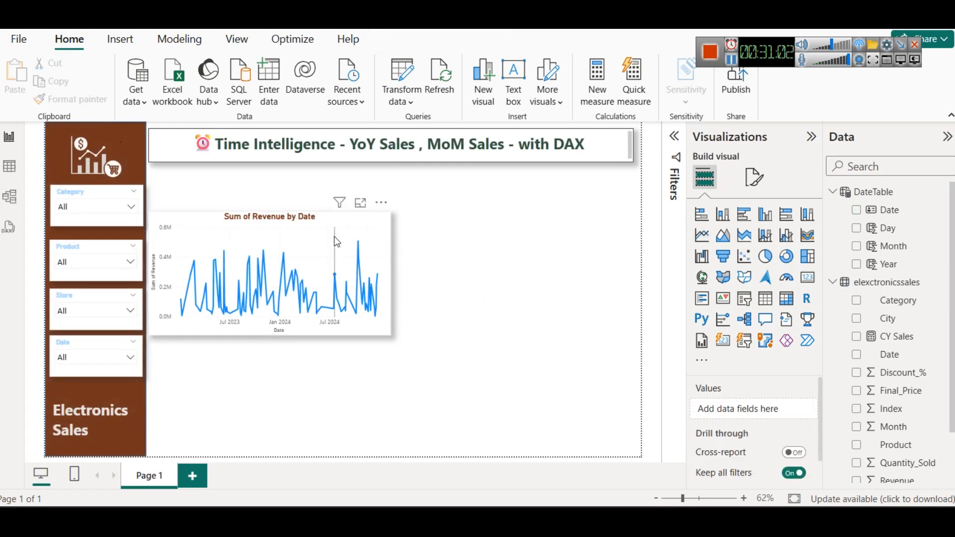
{"action": "left_click", "coordinate": [518, 239]}
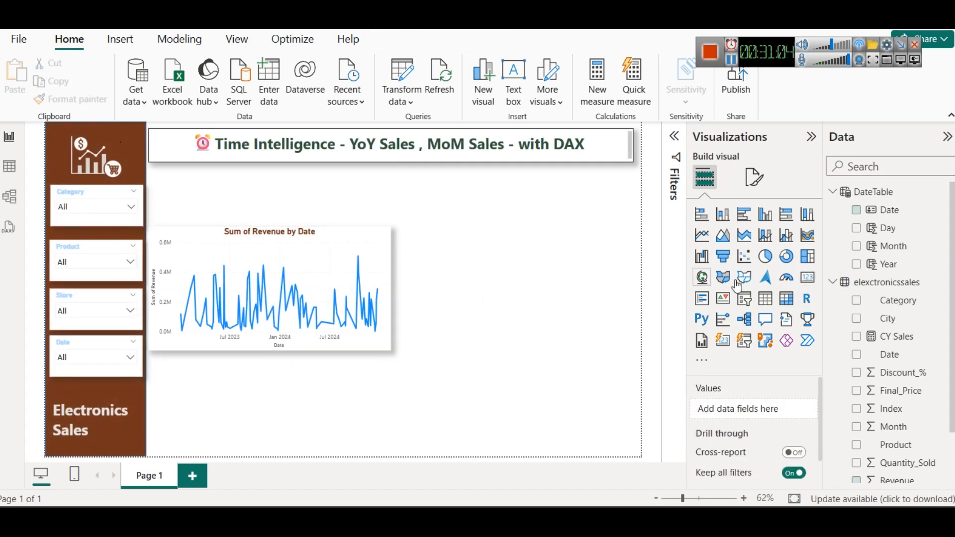
Step: Switch to the Sales vs Temp report, copy its Total Sales card and paste it below the title in the untitled Power BI report
{"action": "mouse_move", "coordinate": [572, 523]}
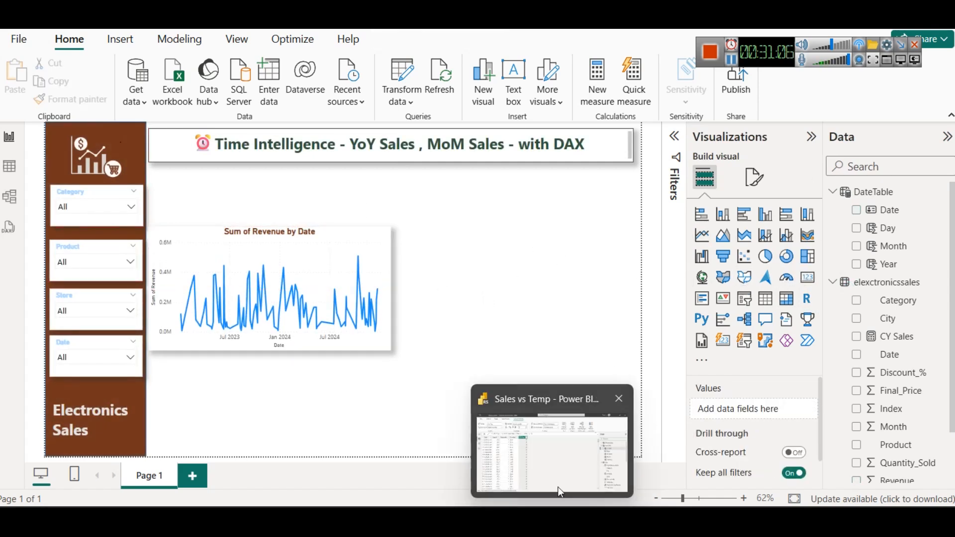
{"action": "left_click", "coordinate": [556, 447]}
{"action": "key", "text": "alt+Tab"}
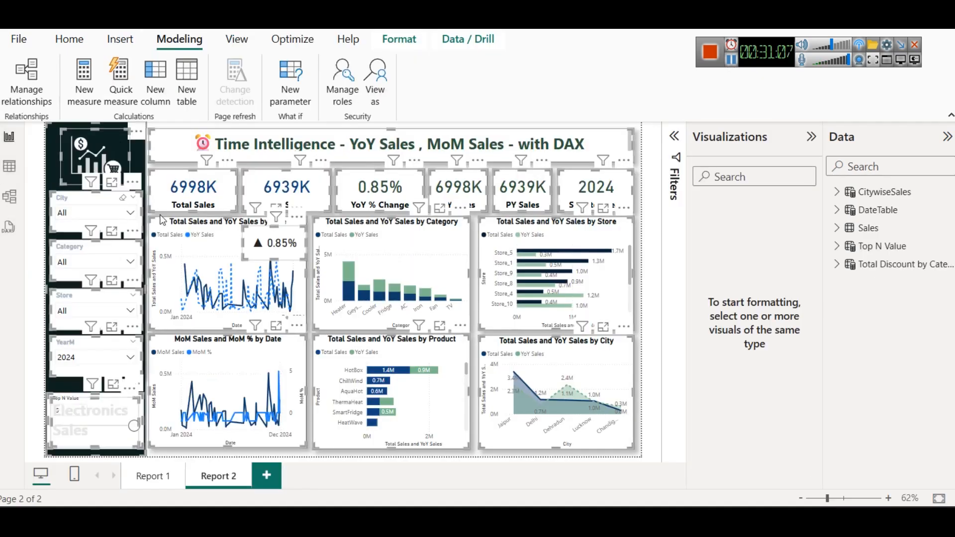
{"action": "left_click", "coordinate": [213, 187]}
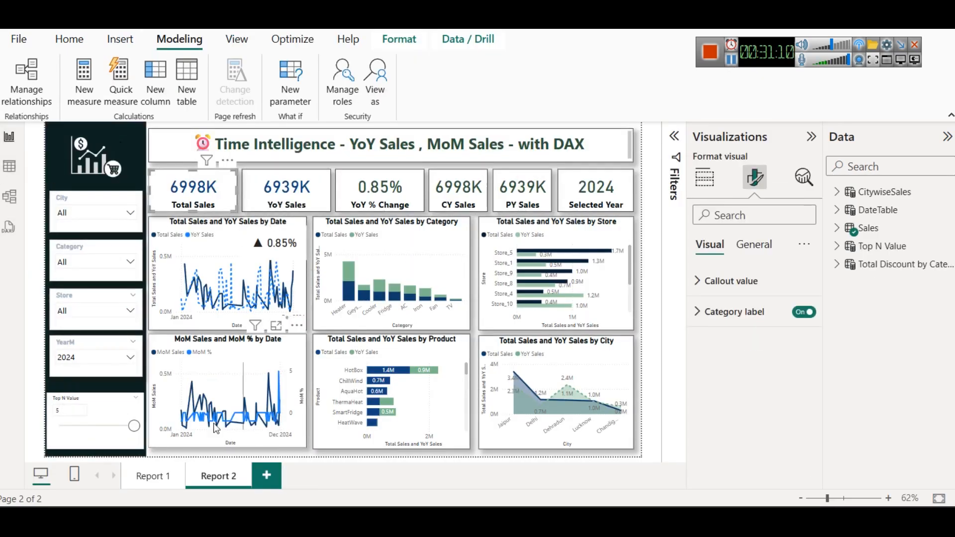
{"action": "mouse_move", "coordinate": [642, 522]}
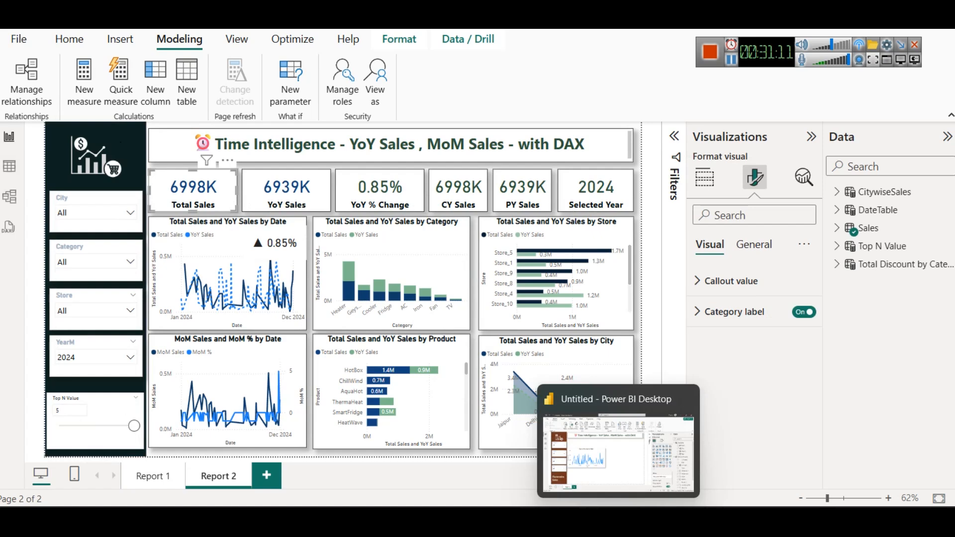
{"action": "left_click", "coordinate": [617, 461]}
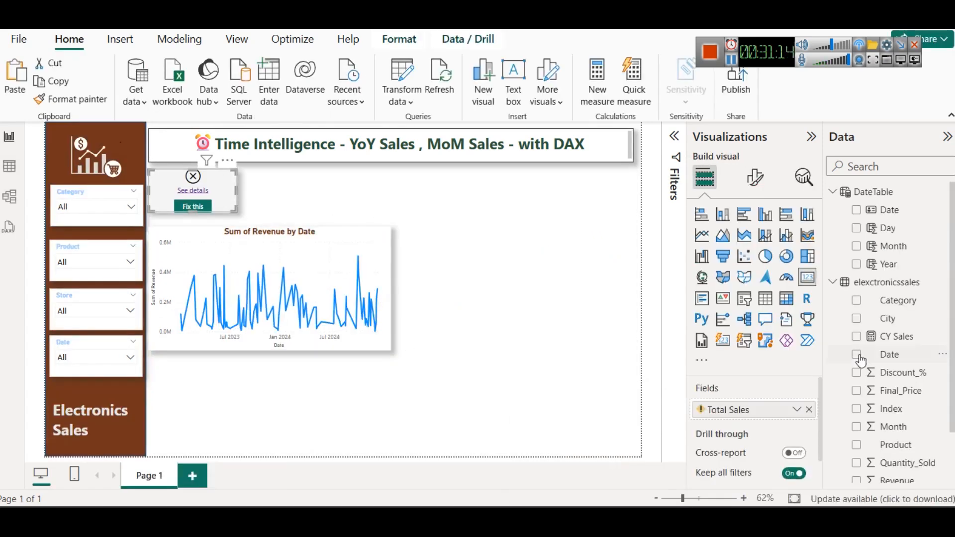
Step: Replace the pasted card's Total Sales field with the CY Sales measure and make the card slightly taller
{"action": "left_click", "coordinate": [809, 409]}
{"action": "left_click_drag", "start_coordinate": [890, 336], "coordinate": [779, 408]}
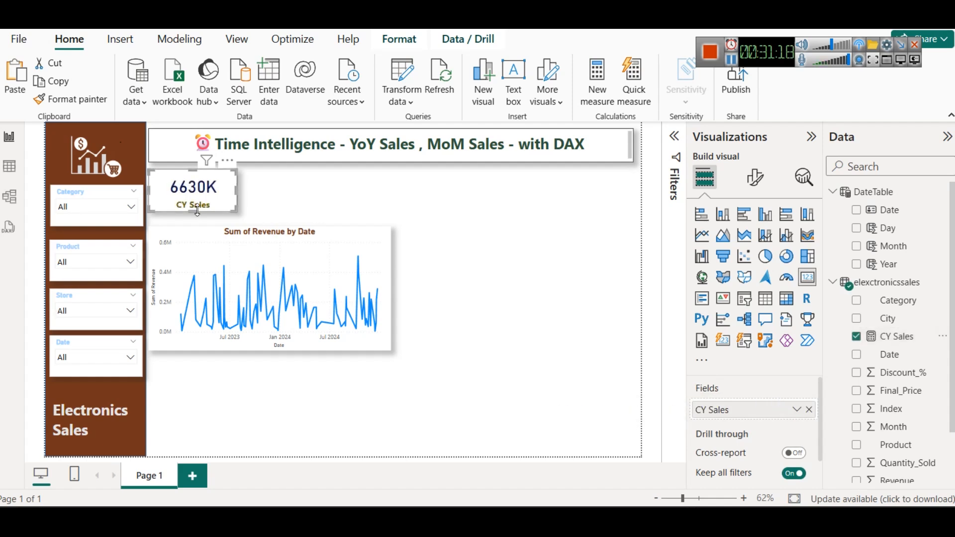
{"action": "left_click_drag", "start_coordinate": [198, 213], "coordinate": [203, 220]}
{"action": "left_click", "coordinate": [261, 189]}
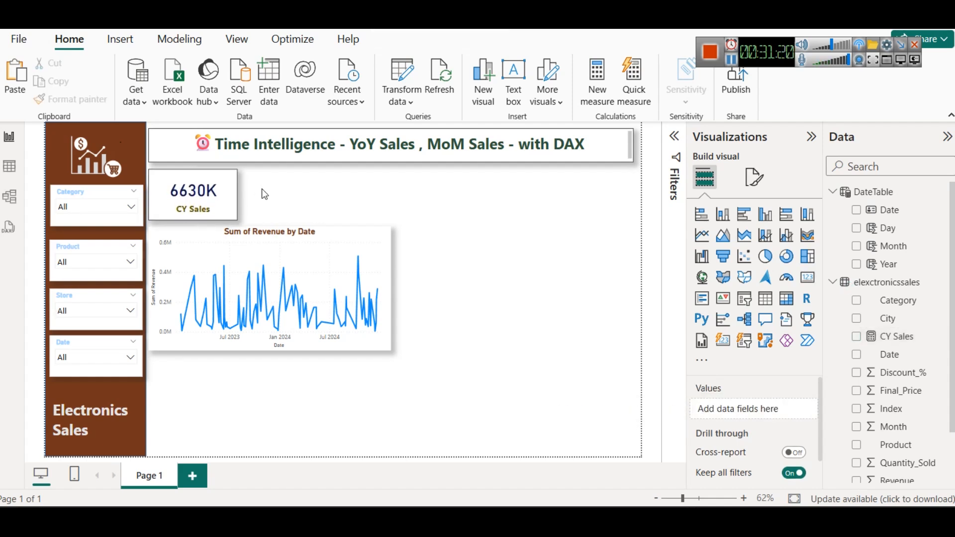
Step: Duplicate the CY Sales card and place the copy directly beside the original
{"action": "left_click", "coordinate": [186, 200]}
{"action": "key", "text": "ctrl+c"}
{"action": "key", "text": "ctrl+v"}
{"action": "left_click_drag", "start_coordinate": [234, 194], "coordinate": [276, 193]}
{"action": "left_click", "coordinate": [382, 195]}
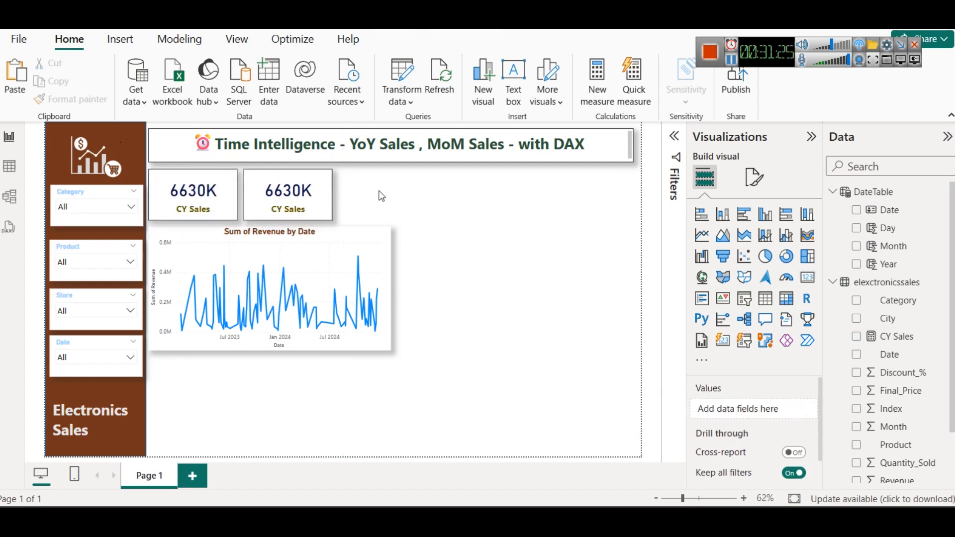
Step: Narrow the original CY Sales card and match the duplicate to it, closing the gap between them
{"action": "left_click", "coordinate": [227, 192]}
{"action": "left_click_drag", "start_coordinate": [238, 192], "coordinate": [230, 192]}
{"action": "left_click_drag", "start_coordinate": [286, 199], "coordinate": [317, 196]}
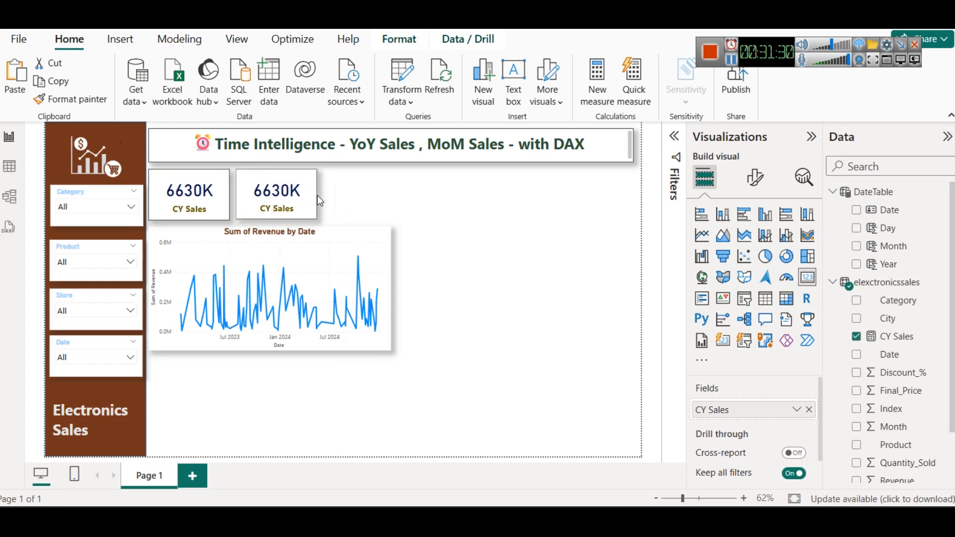
{"action": "left_click", "coordinate": [366, 200]}
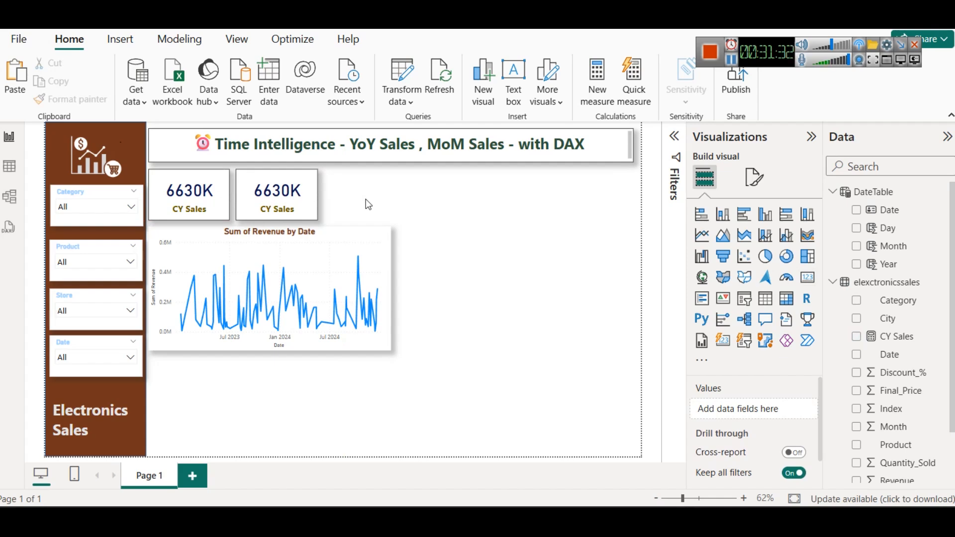
Step: Copy the CY Sales formula and paste it into a new measure in the elexctronicssales table
{"action": "left_click", "coordinate": [193, 199]}
{"action": "left_click", "coordinate": [255, 189]}
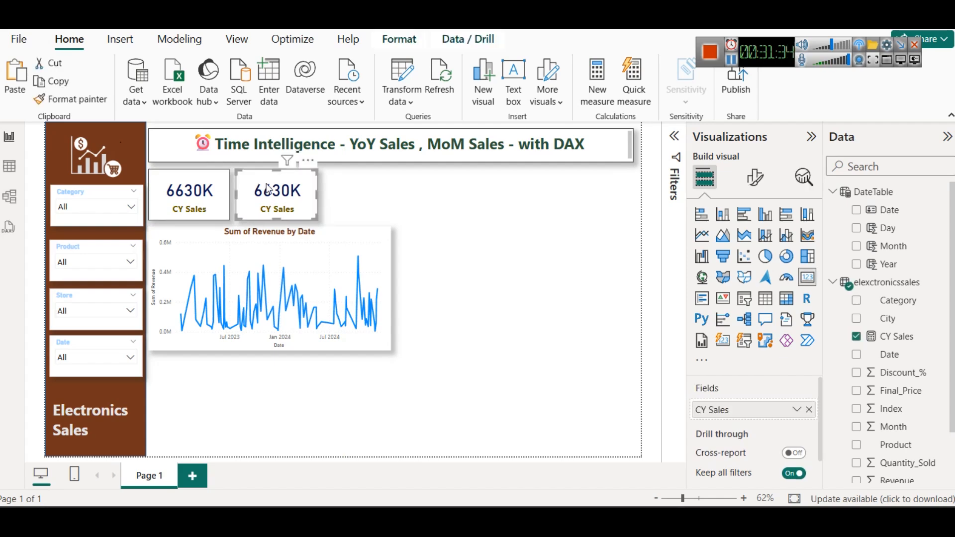
{"action": "left_click", "coordinate": [928, 340]}
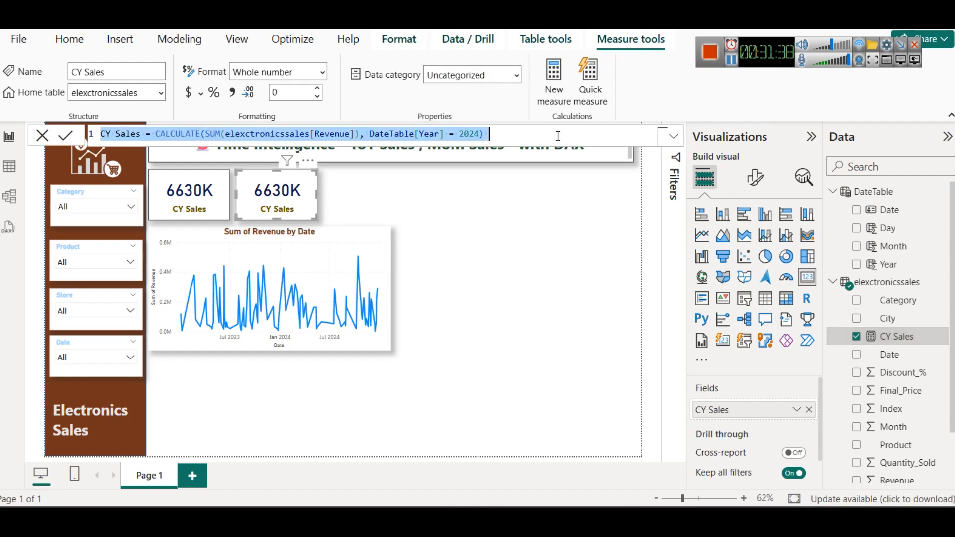
{"action": "left_click", "coordinate": [892, 288]}
{"action": "right_click", "coordinate": [893, 290]}
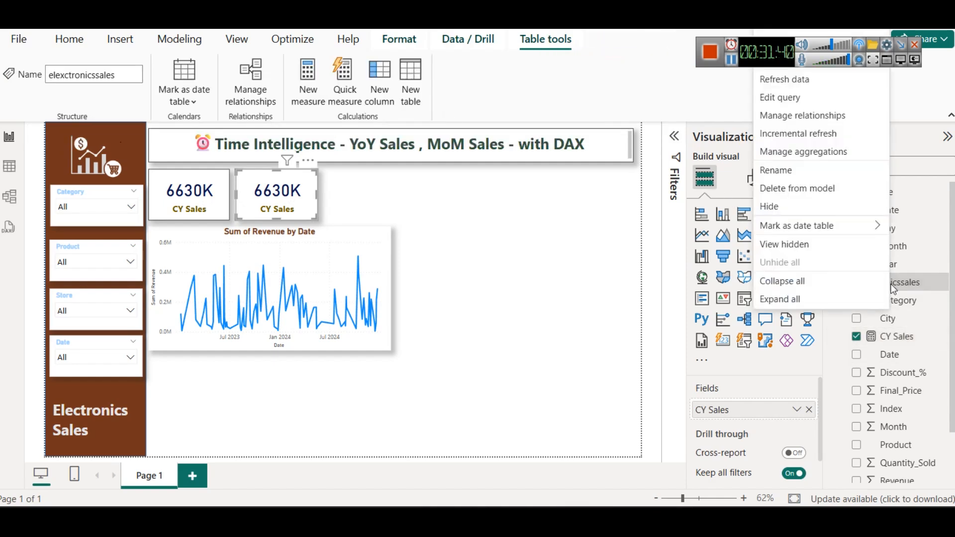
{"action": "key", "text": "Escape"}
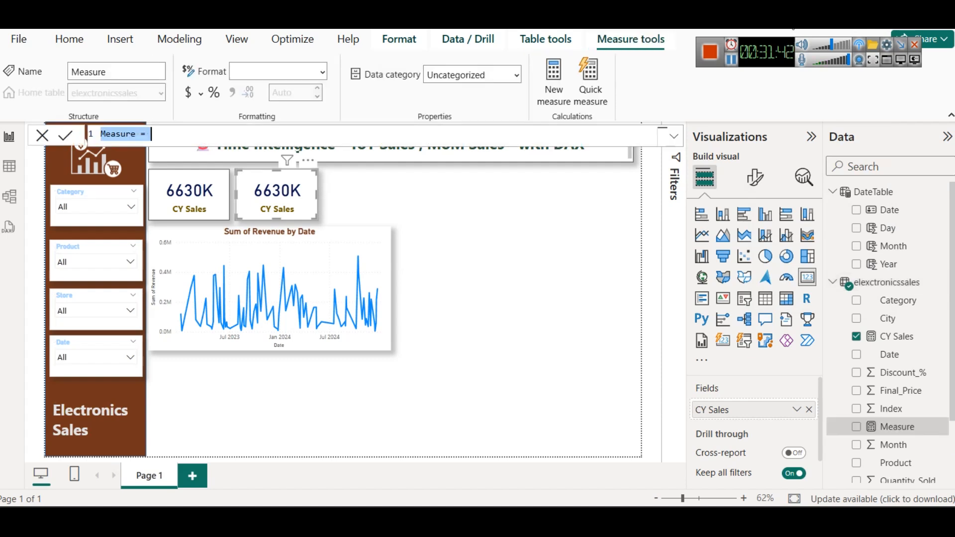
{"action": "key", "text": "ctrl+v"}
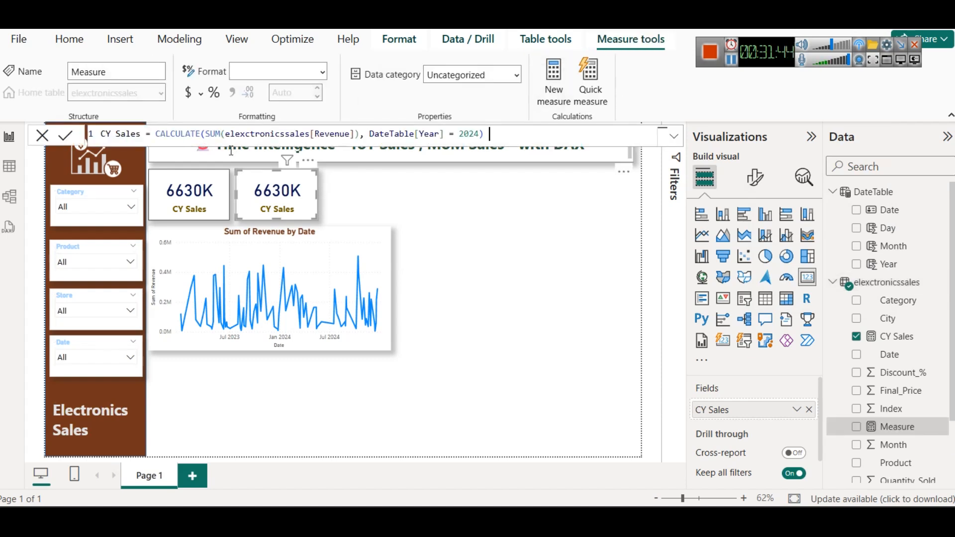
Step: Insert the lines VAR Cy = 2024 and RETURN before the CALCULATE expression in the new measure
{"action": "left_click", "coordinate": [155, 133]}
{"action": "key", "text": "shift+Return"}
{"action": "key", "text": "shift+Return"}
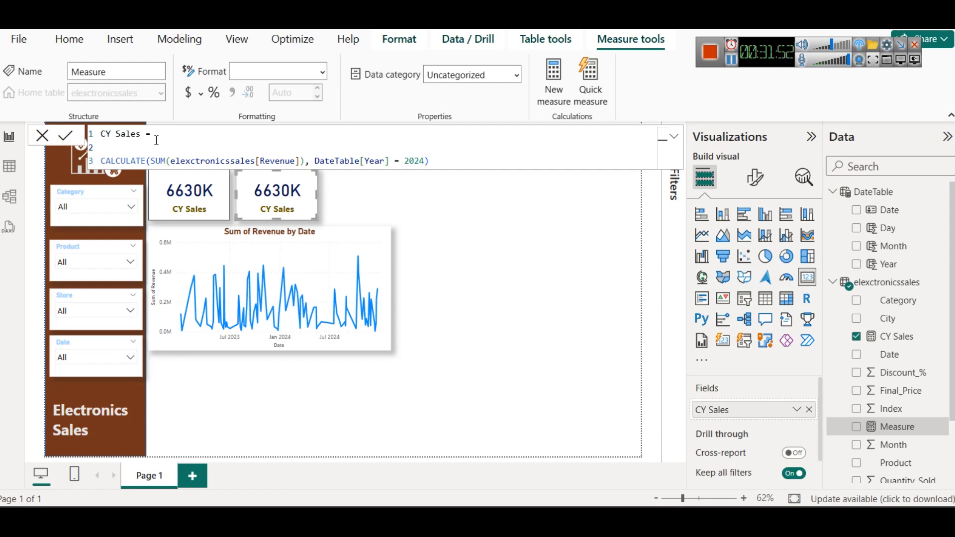
{"action": "type", "text": "Cy"}
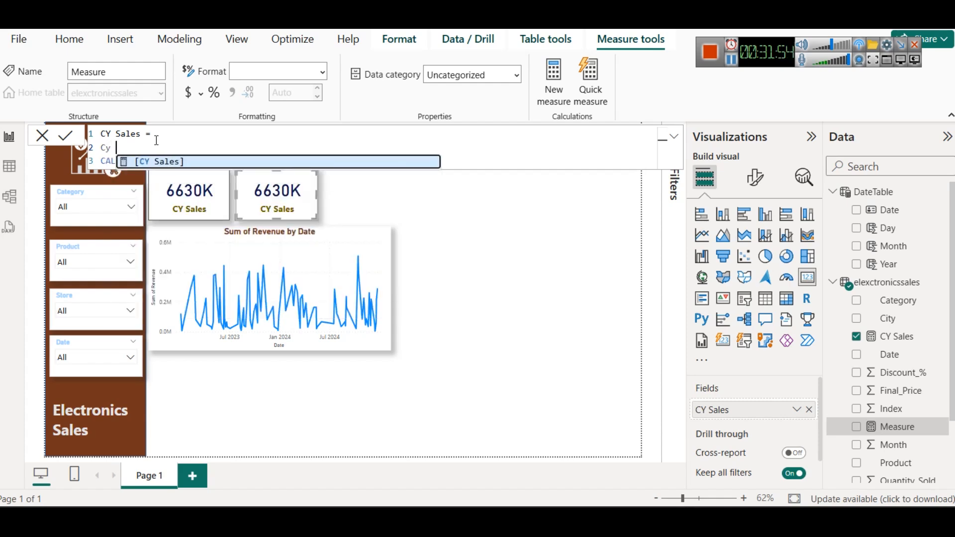
{"action": "key", "text": "BackSpace"}
{"action": "key", "text": "BackSpace"}
{"action": "type", "text": "VAR "}
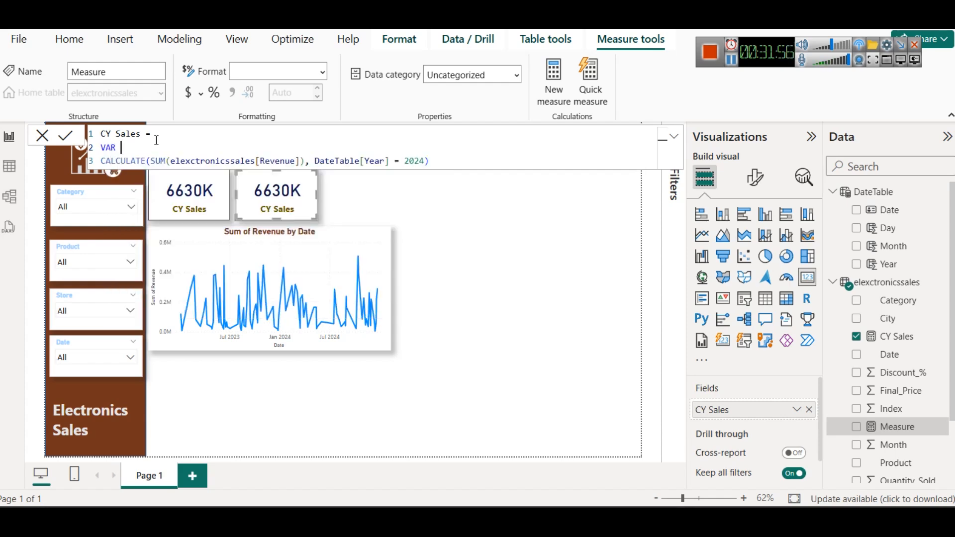
{"action": "type", "text": "Cy = 2024"}
{"action": "key", "text": "shift+Return"}
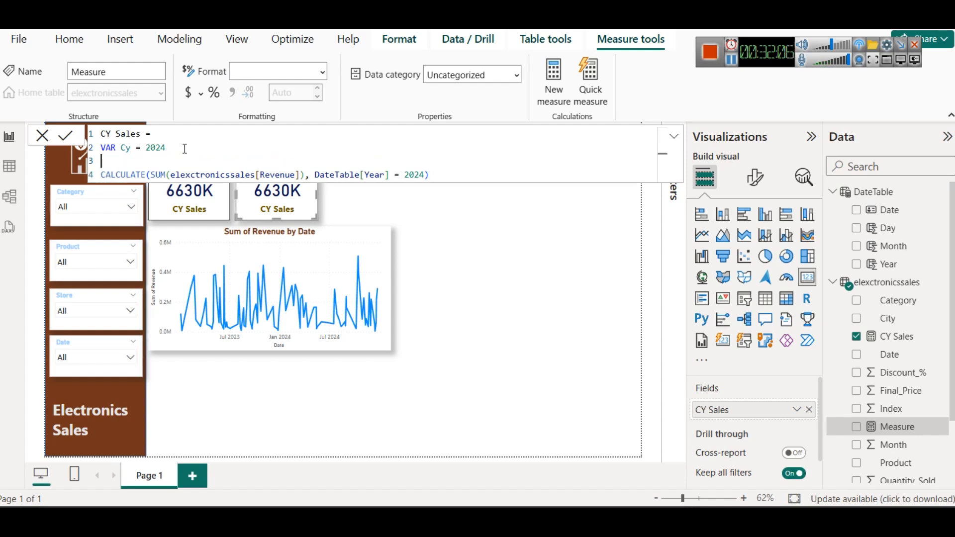
{"action": "type", "text": "RETURN"}
Step: Change the DateTable[Year] filter value to (Cy-1) and remove the surplus closing parenthesis
{"action": "double_click", "coordinate": [422, 175]}
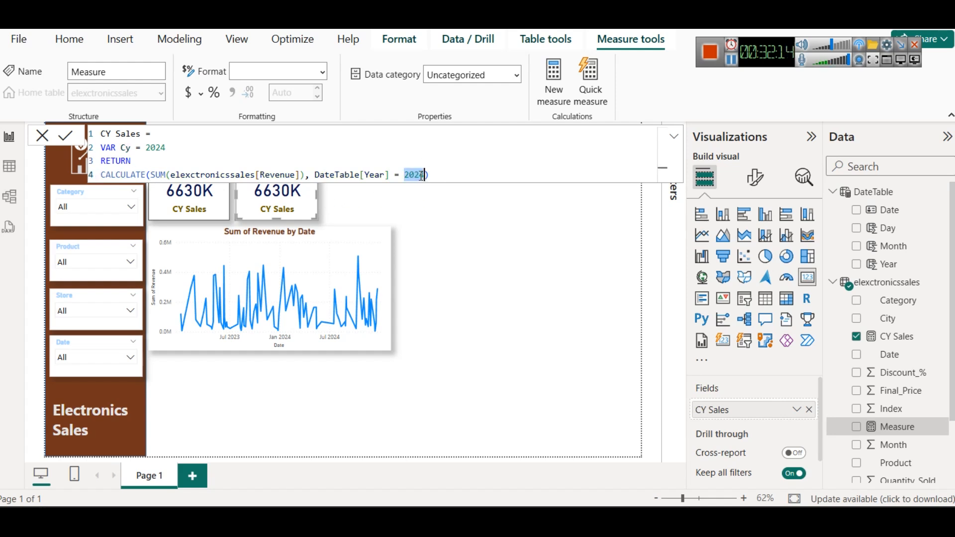
{"action": "type", "text": "(Cy"}
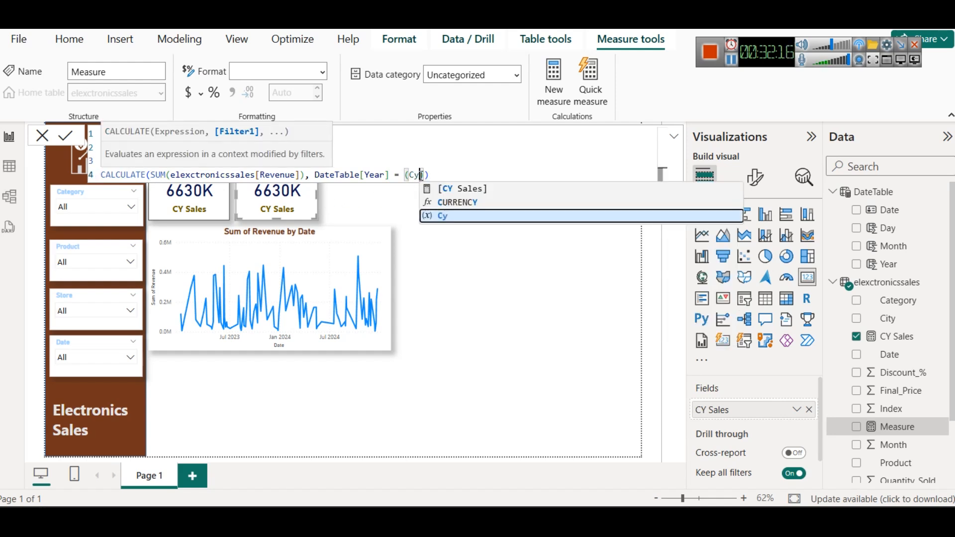
{"action": "type", "text": "-1)"}
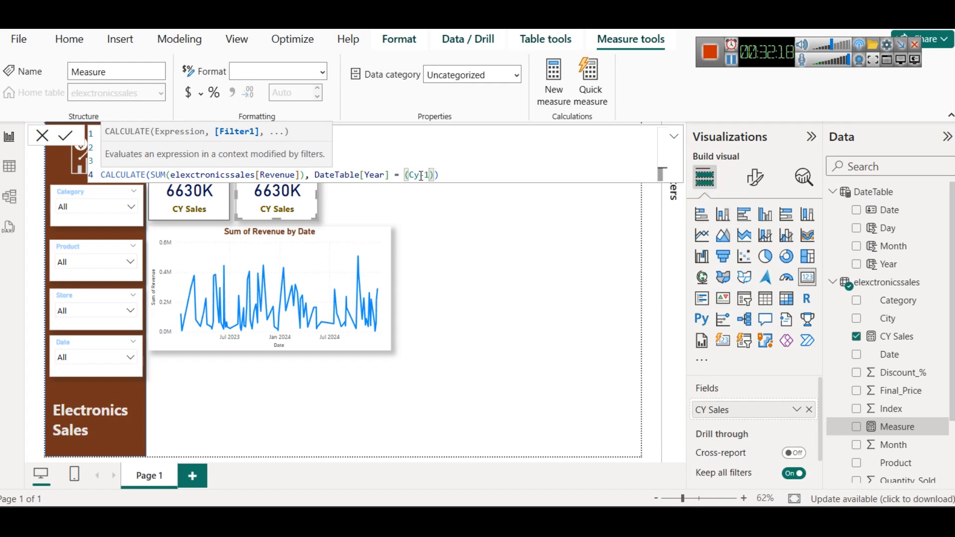
{"action": "left_click", "coordinate": [482, 164]}
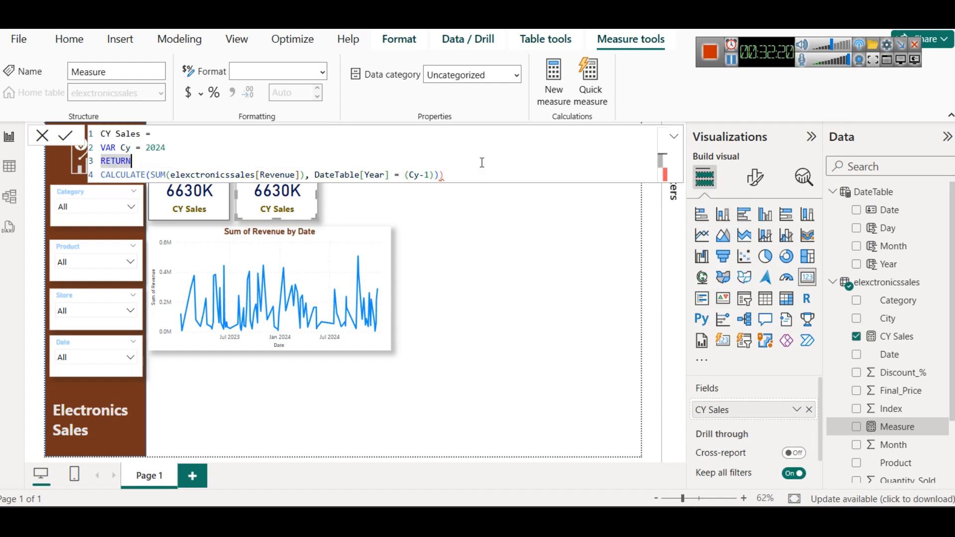
{"action": "left_click", "coordinate": [470, 172]}
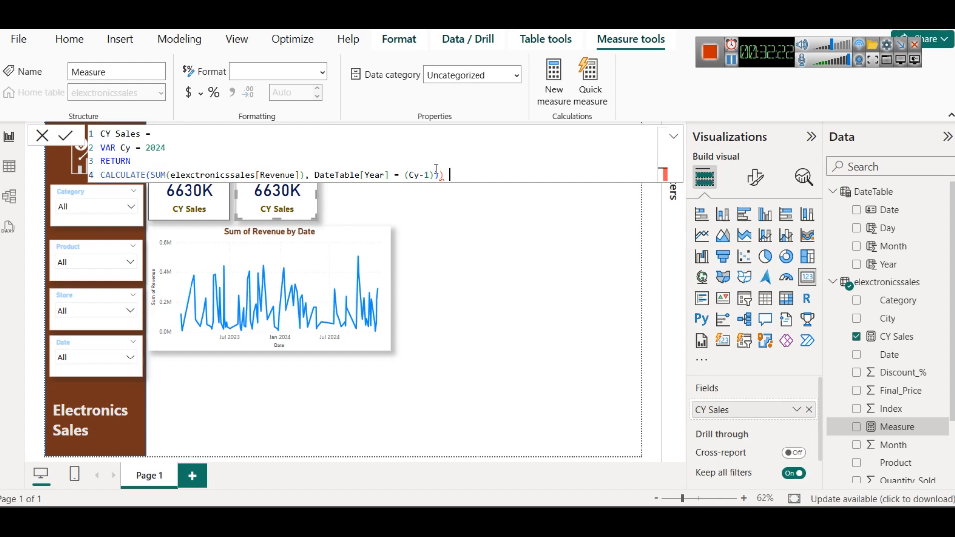
{"action": "left_click", "coordinate": [475, 166]}
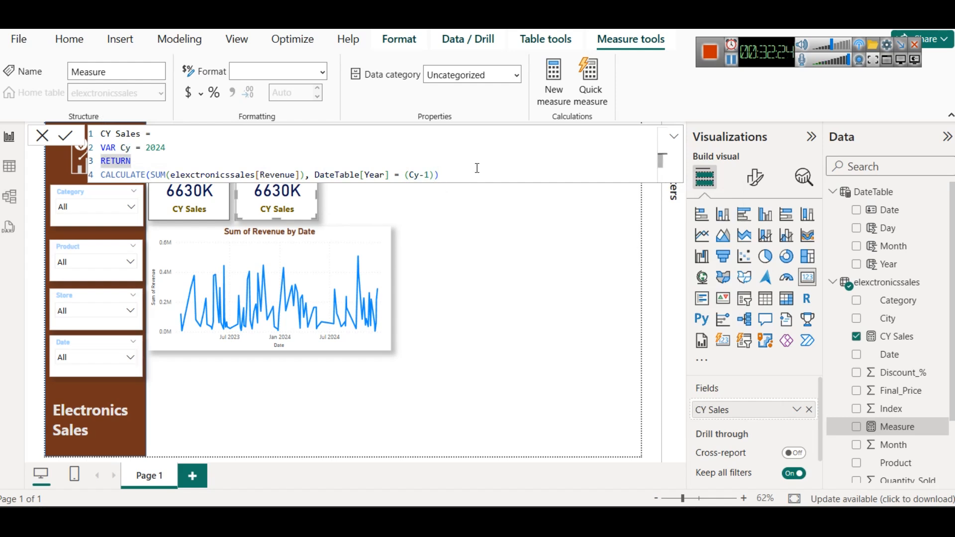
{"action": "left_click", "coordinate": [460, 178]}
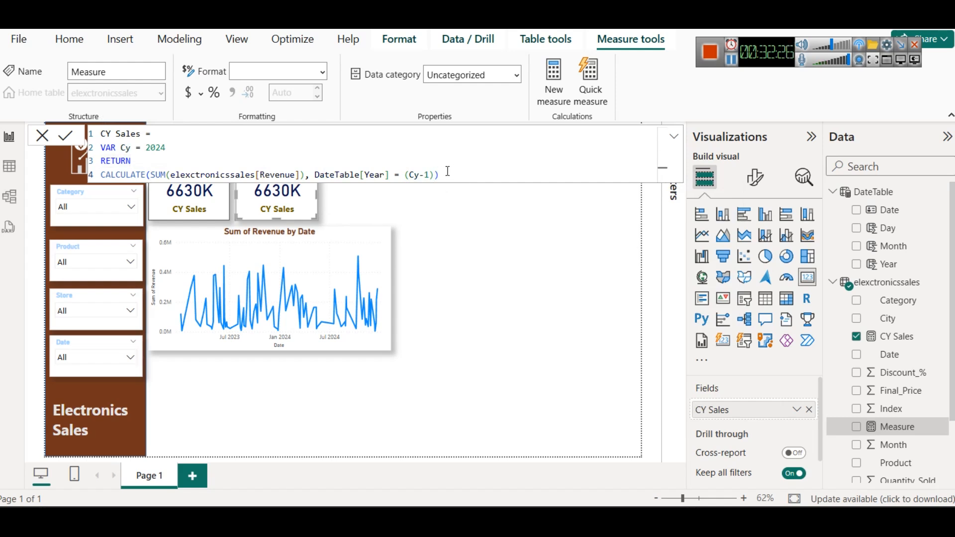
Step: Copy the whole measure formula into the Notepad notes and rename it PY Sales there
{"action": "left_click", "coordinate": [442, 175]}
{"action": "key", "text": "ctrl+a"}
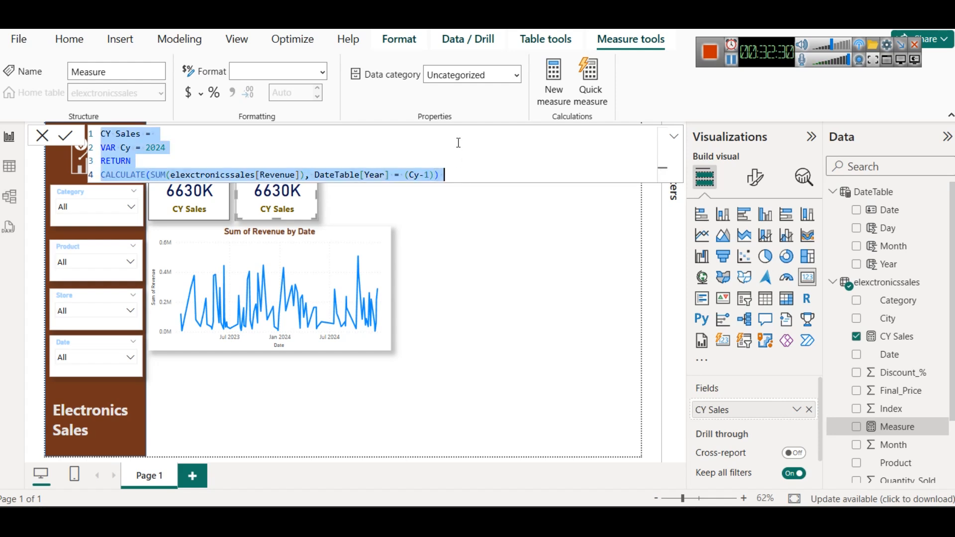
{"action": "key", "text": "alt+Tab"}
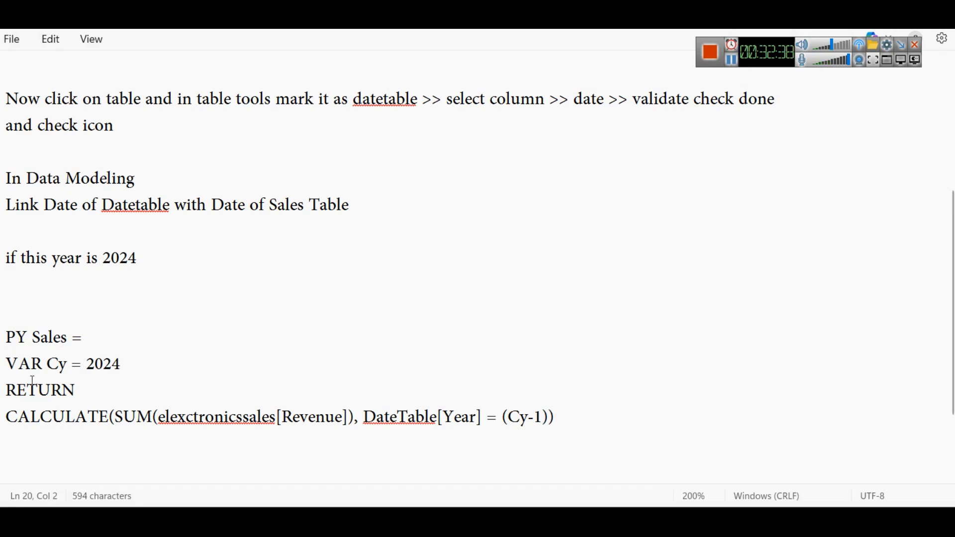
Step: Examine the VAR Cy, RETURN and Cy-1 parts of the PY Sales formula in the notes and return to Power BI
{"action": "double_click", "coordinate": [25, 366]}
{"action": "left_click", "coordinate": [43, 365]}
{"action": "double_click", "coordinate": [43, 365]}
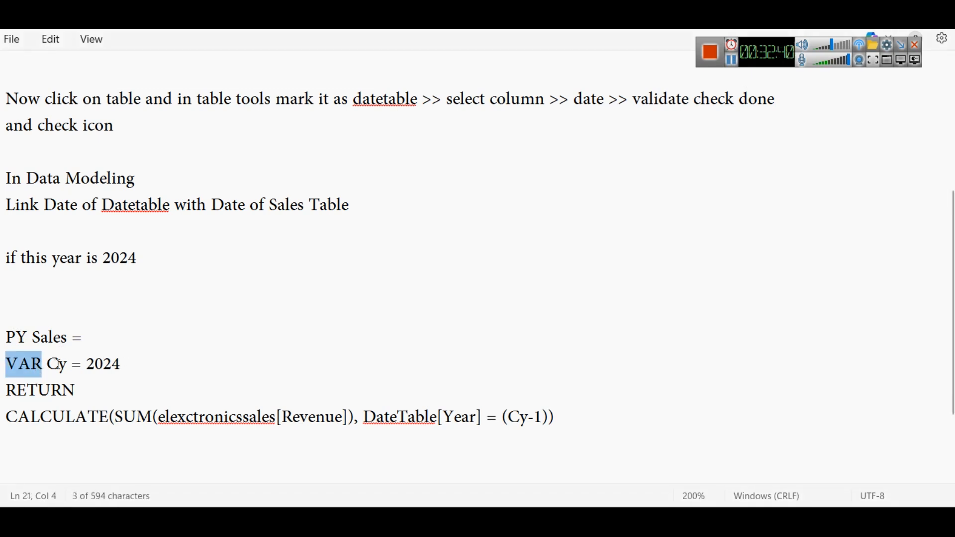
{"action": "double_click", "coordinate": [95, 366]}
{"action": "left_click_drag", "start_coordinate": [129, 365], "coordinate": [2, 365]}
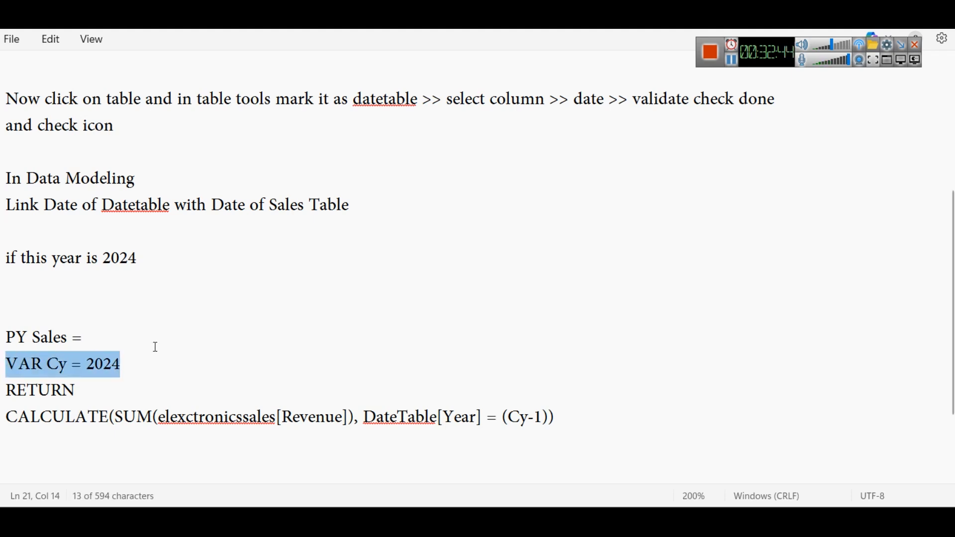
{"action": "double_click", "coordinate": [77, 396]}
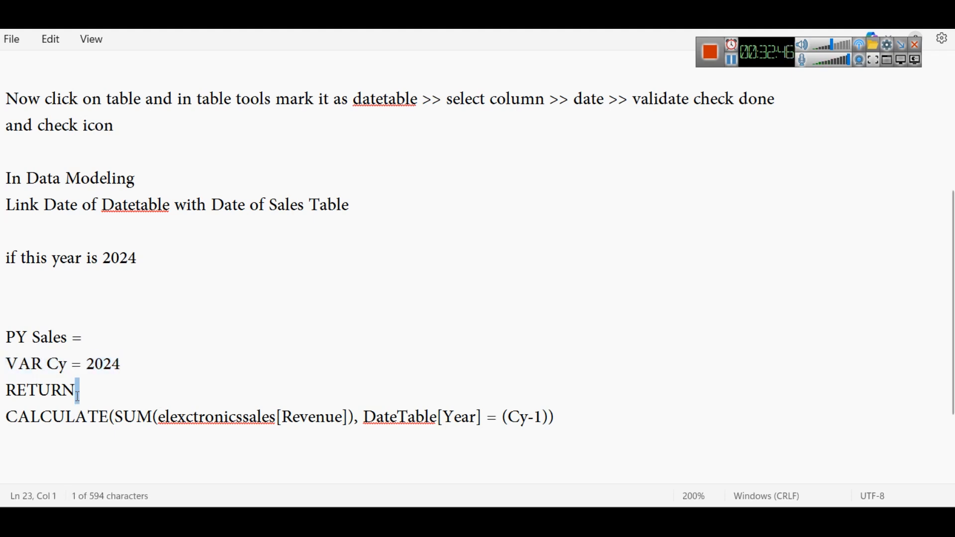
{"action": "double_click", "coordinate": [15, 393]}
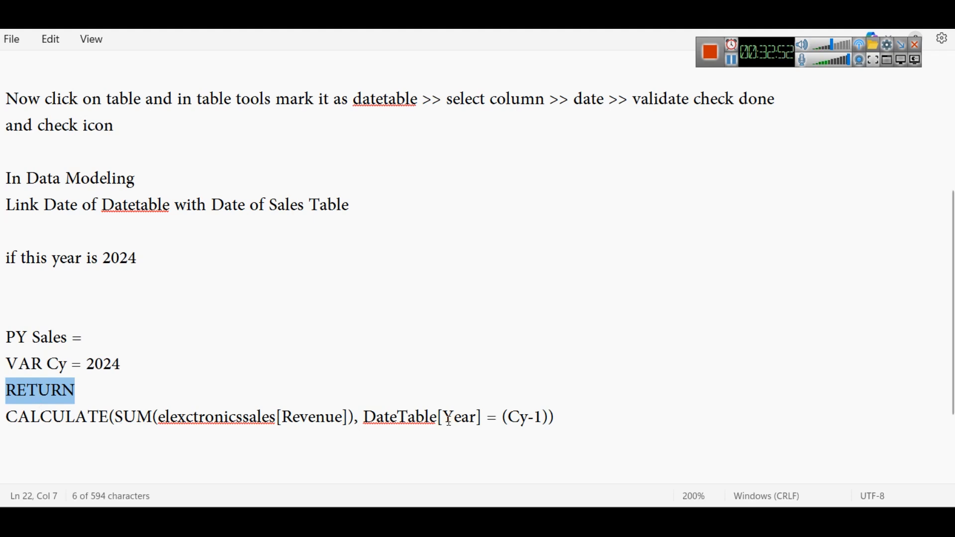
{"action": "left_click", "coordinate": [537, 418]}
{"action": "left_click_drag", "start_coordinate": [542, 417], "coordinate": [515, 418]}
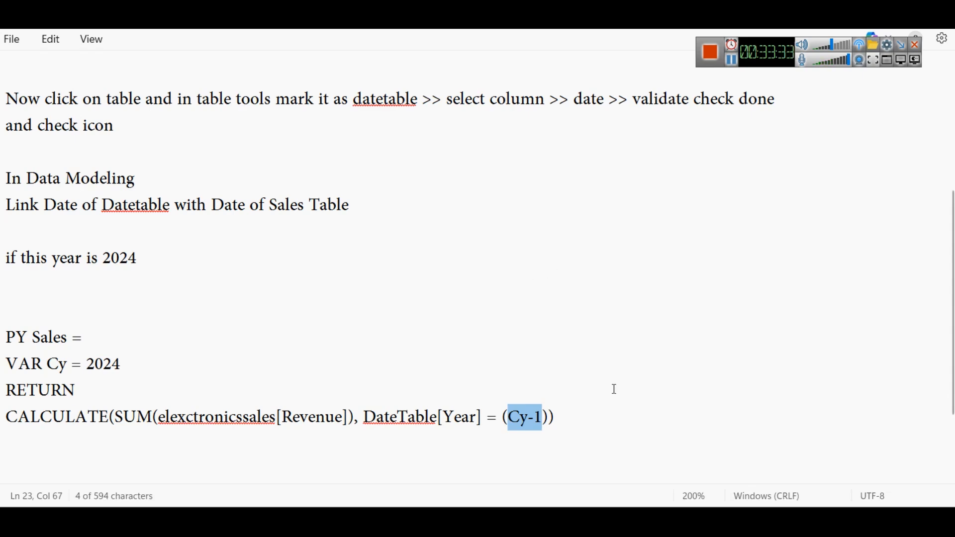
{"action": "mouse_move", "coordinate": [619, 522]}
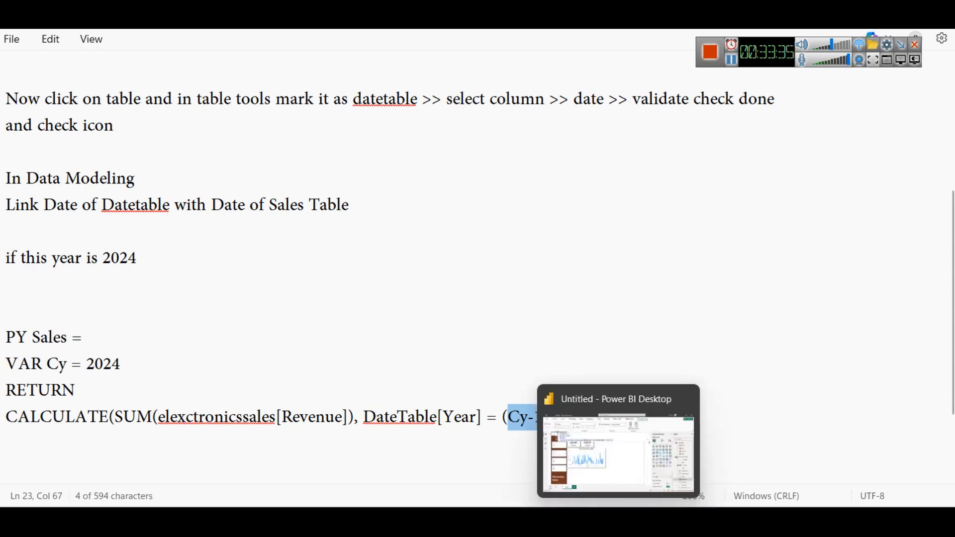
{"action": "left_click", "coordinate": [620, 453]}
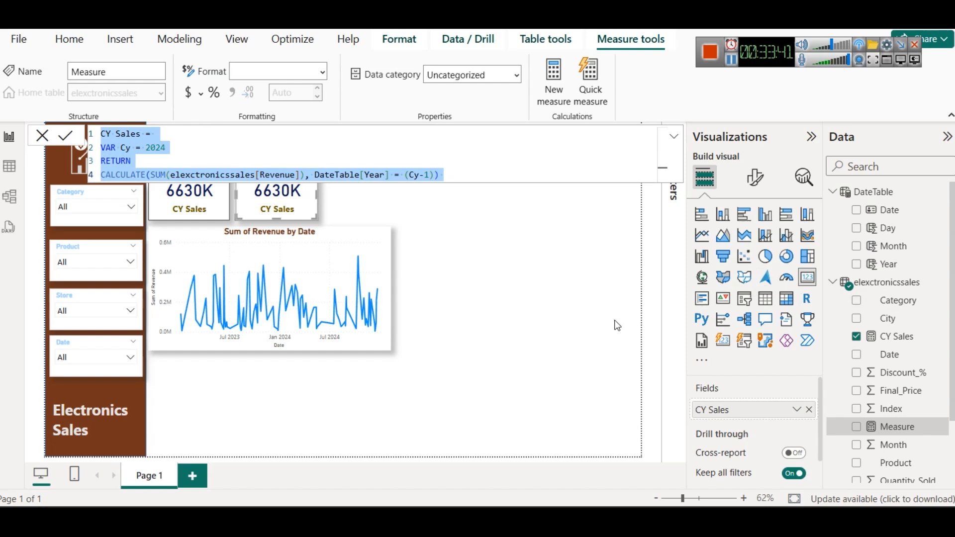
{"action": "key", "text": "Return"}
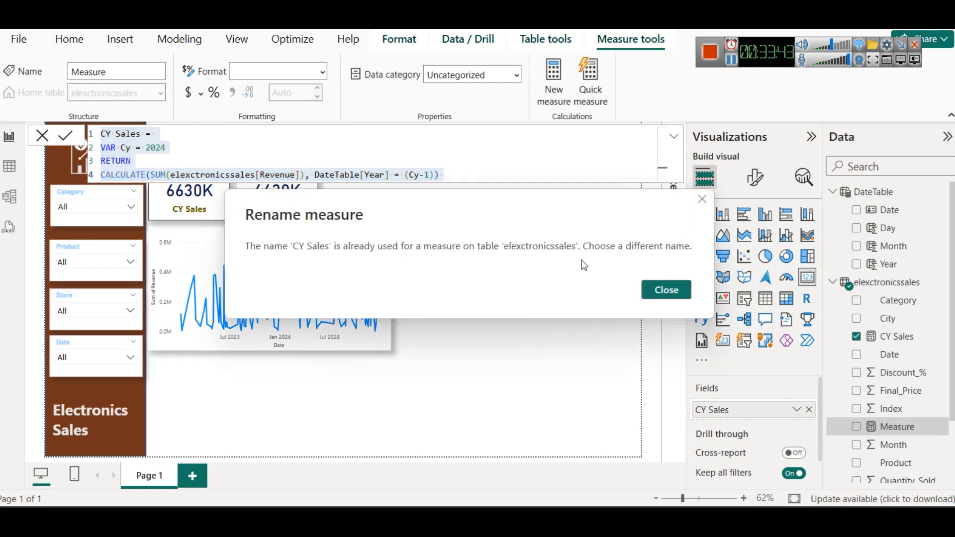
{"action": "left_click", "coordinate": [701, 199]}
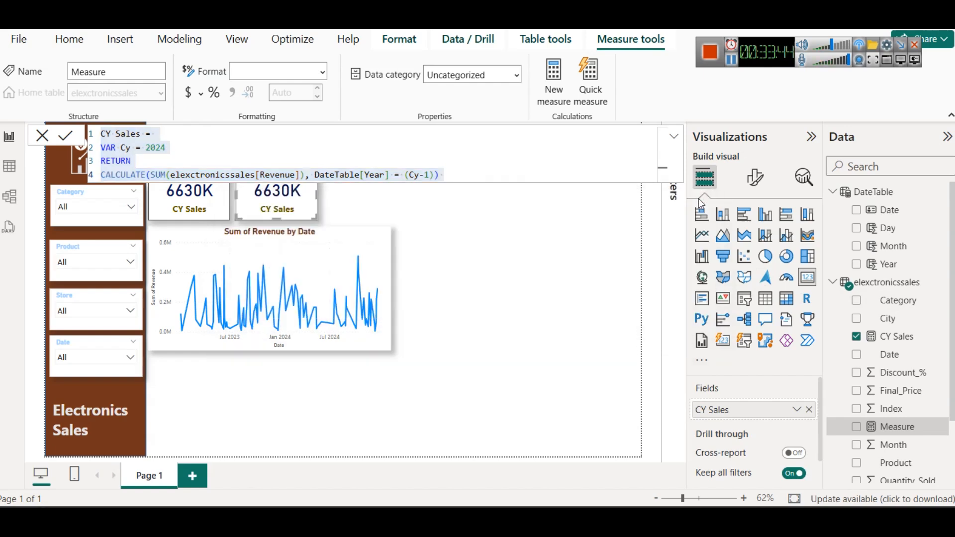
{"action": "left_click", "coordinate": [112, 137]}
{"action": "key", "text": "Left"}
{"action": "key", "text": "BackSpace"}
{"action": "type", "text": "P"}
{"action": "key", "text": "ctrl+a"}
{"action": "key", "text": "ctrl+c"}
{"action": "key", "text": "BackSpace"}
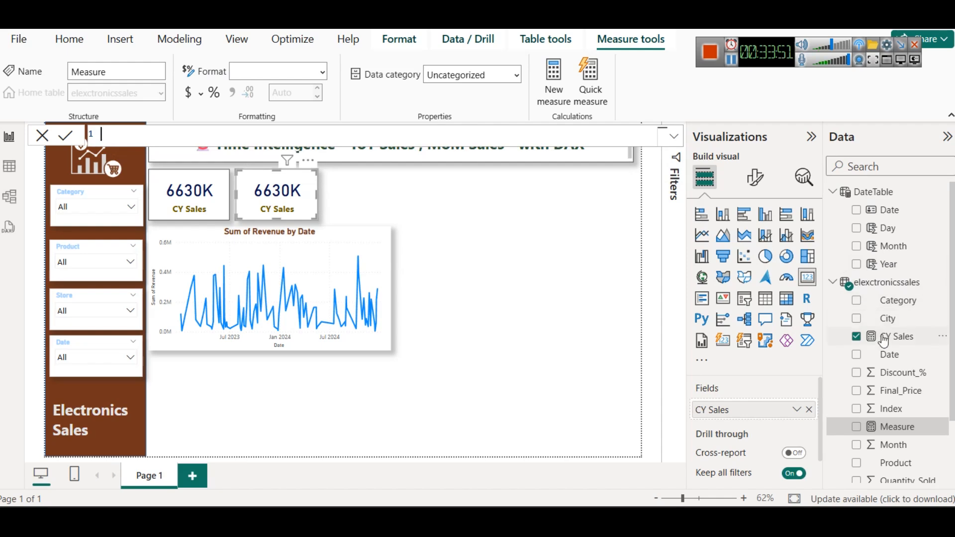
{"action": "key", "text": "Return"}
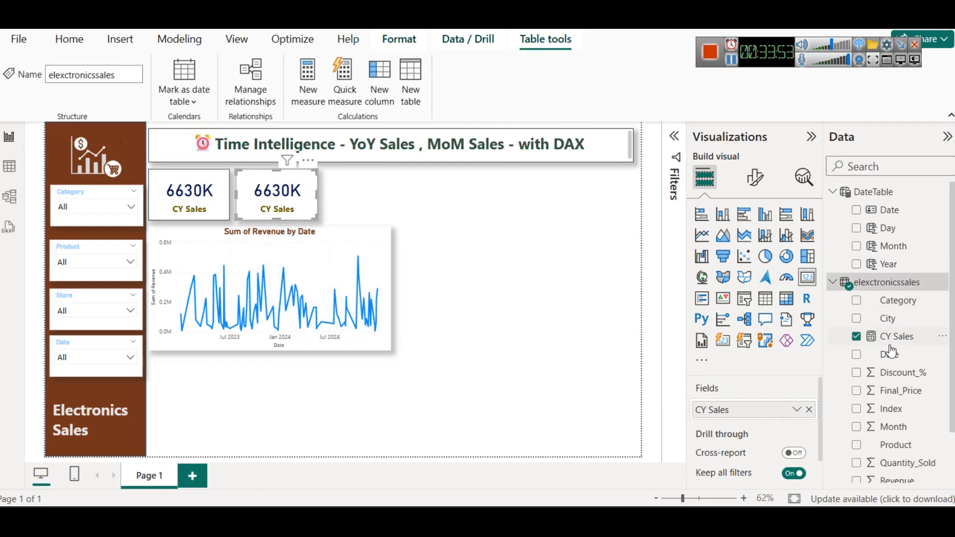
Step: Add a new measure to elexctronicssales using the copied PY Sales formula, with VAR Cy = 2024 and DateTable[Year] = (Cy-1), and commit it
{"action": "left_click", "coordinate": [890, 344]}
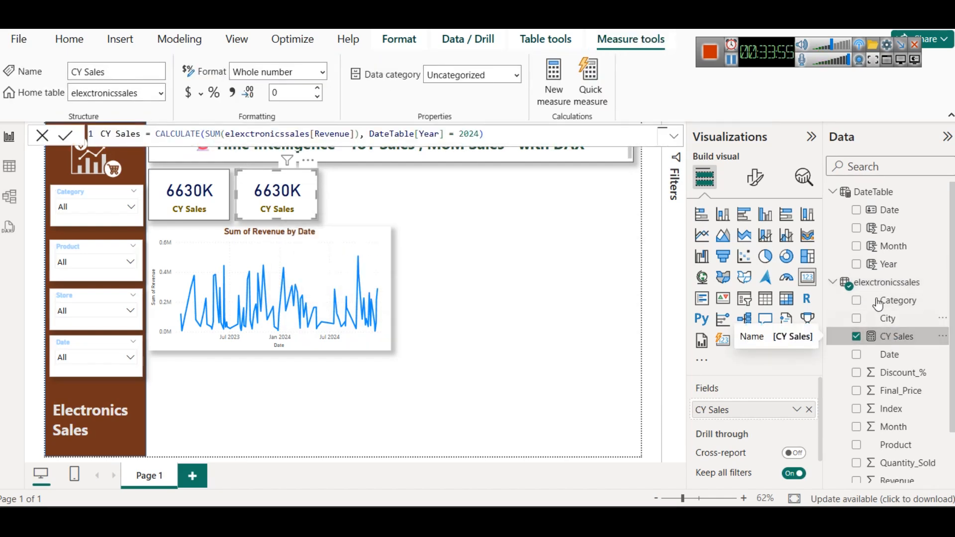
{"action": "right_click", "coordinate": [875, 282]}
{"action": "key", "text": "Escape"}
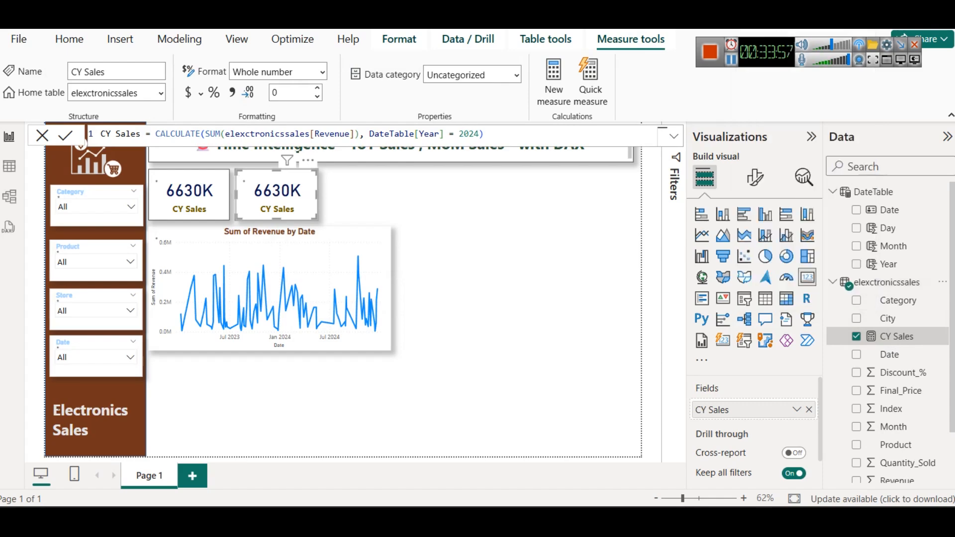
{"action": "key", "text": "ctrl+a"}
{"action": "key", "text": "ctrl+v"}
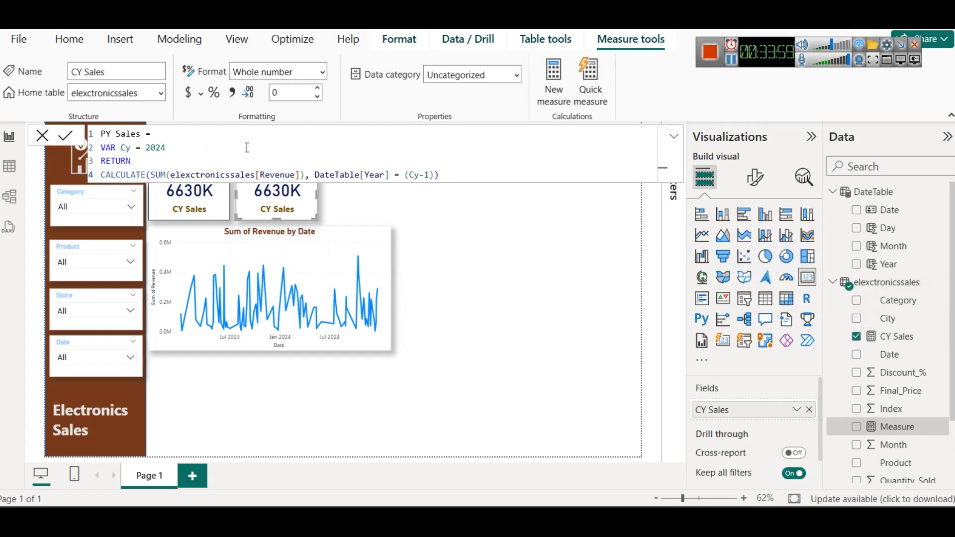
{"action": "left_click", "coordinate": [75, 138]}
{"action": "left_click", "coordinate": [477, 298]}
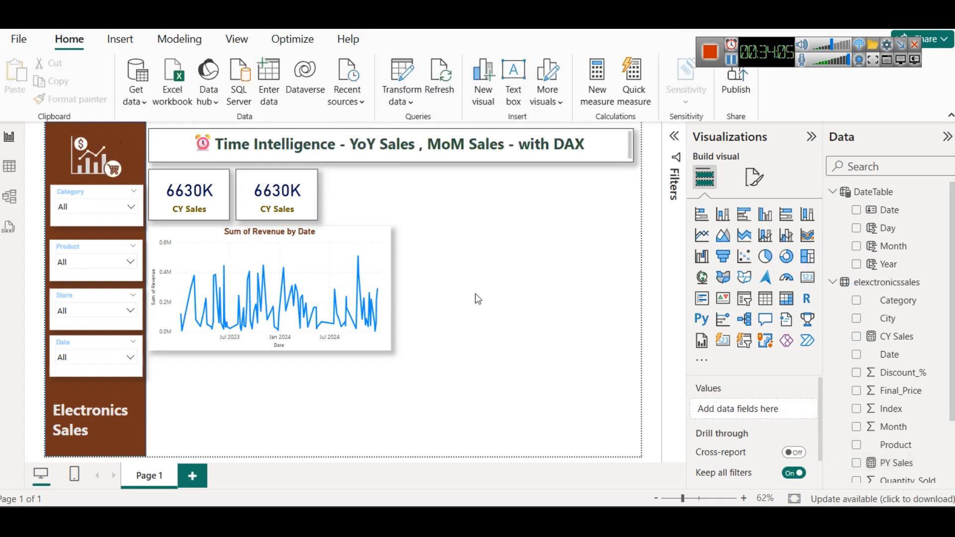
Step: Duplicate the second CY Sales card and place the copy beside it as the third card in the row
{"action": "left_click", "coordinate": [269, 204]}
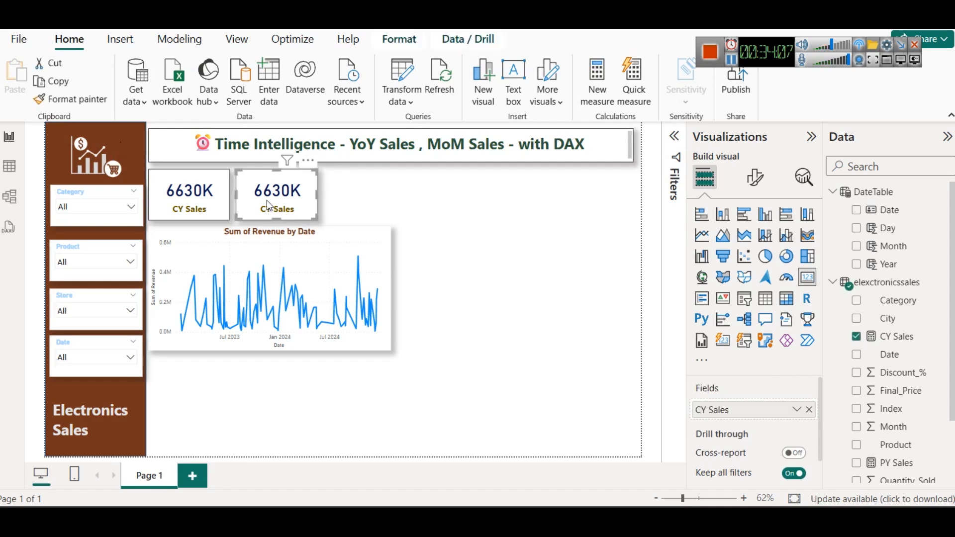
{"action": "key", "text": "ctrl+c"}
{"action": "key", "text": "ctrl+v"}
{"action": "left_click_drag", "start_coordinate": [283, 196], "coordinate": [370, 197]}
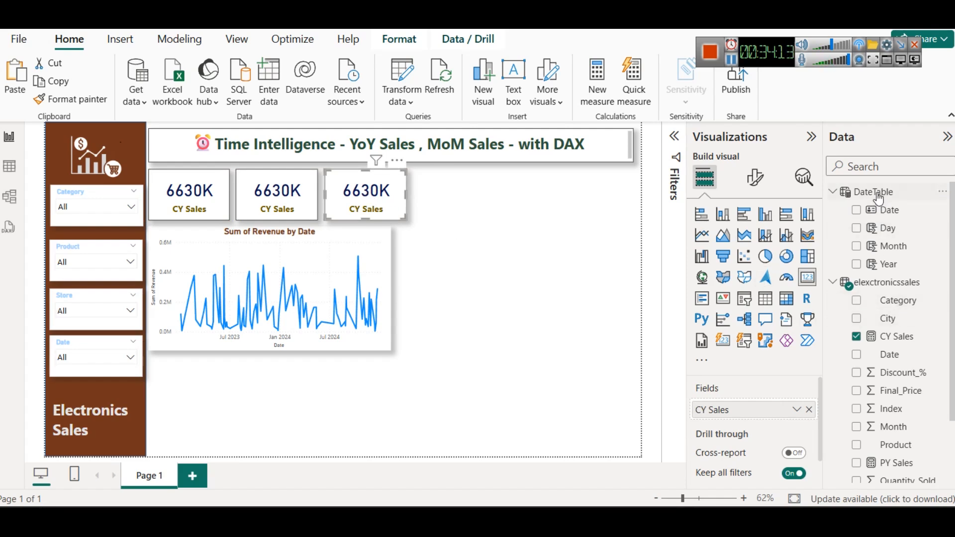
Step: Create a new measure in elexctronicssales with the formula Actual CY = TODAY()
{"action": "right_click", "coordinate": [881, 290]}
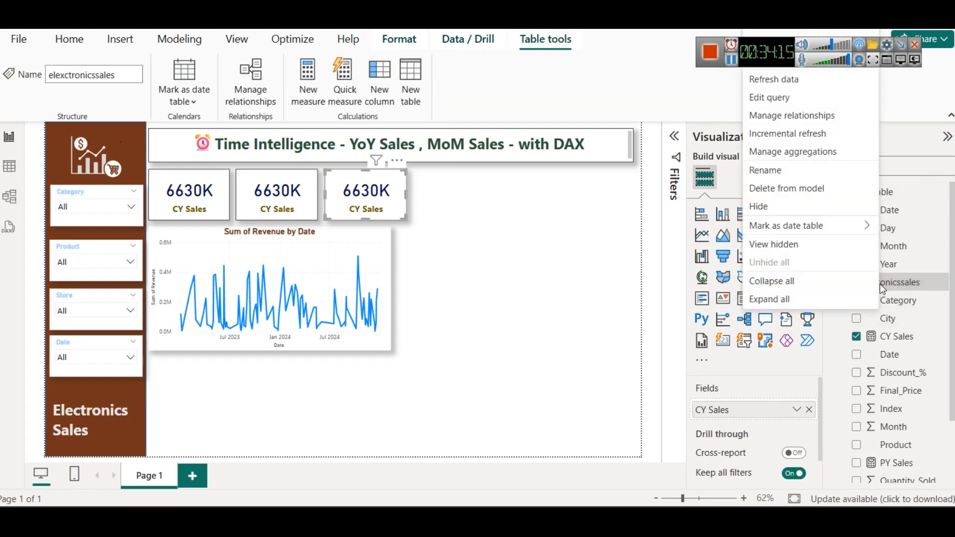
{"action": "left_click", "coordinate": [807, 32]}
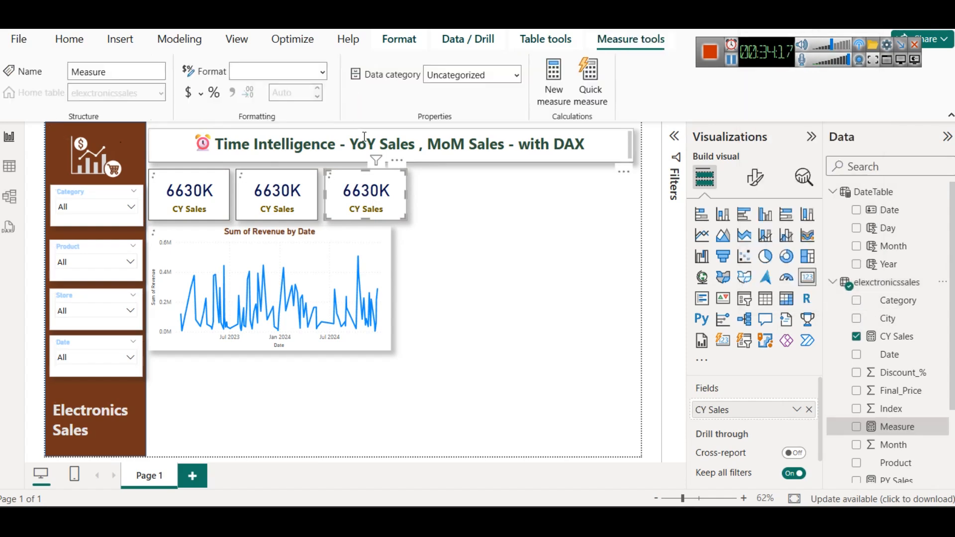
{"action": "double_click", "coordinate": [113, 133]}
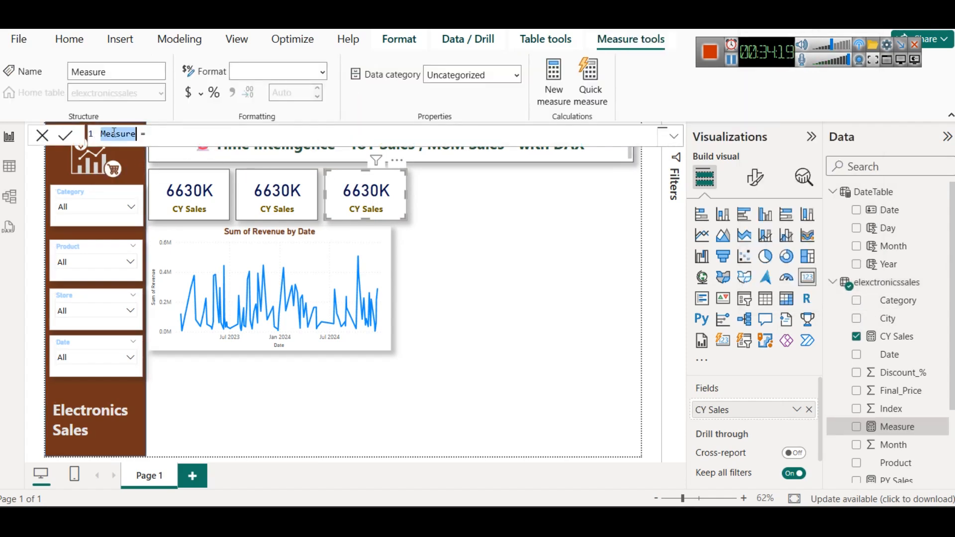
{"action": "type", "text": "Actual "}
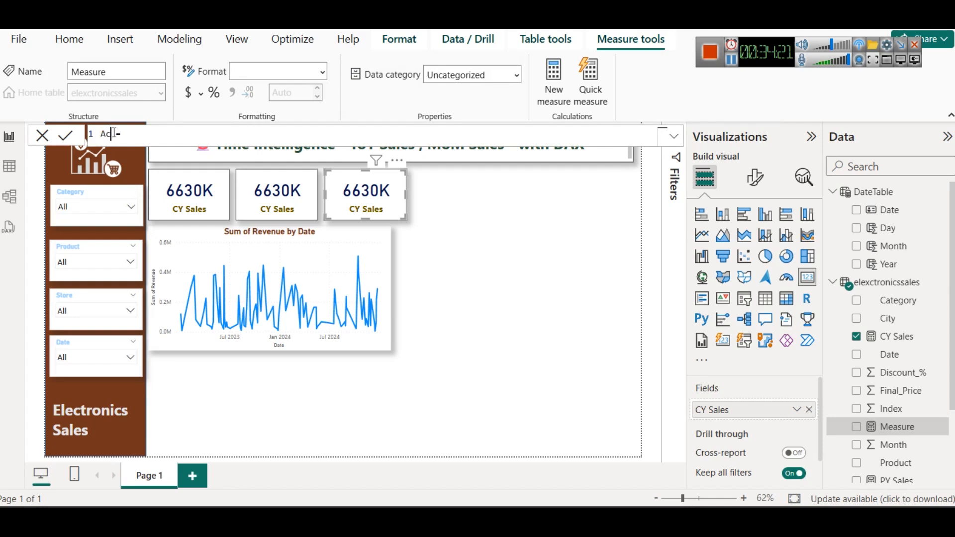
{"action": "type", "text": "CY"}
{"action": "left_click", "coordinate": [192, 137]}
{"action": "type", "text": "TODAY()"}
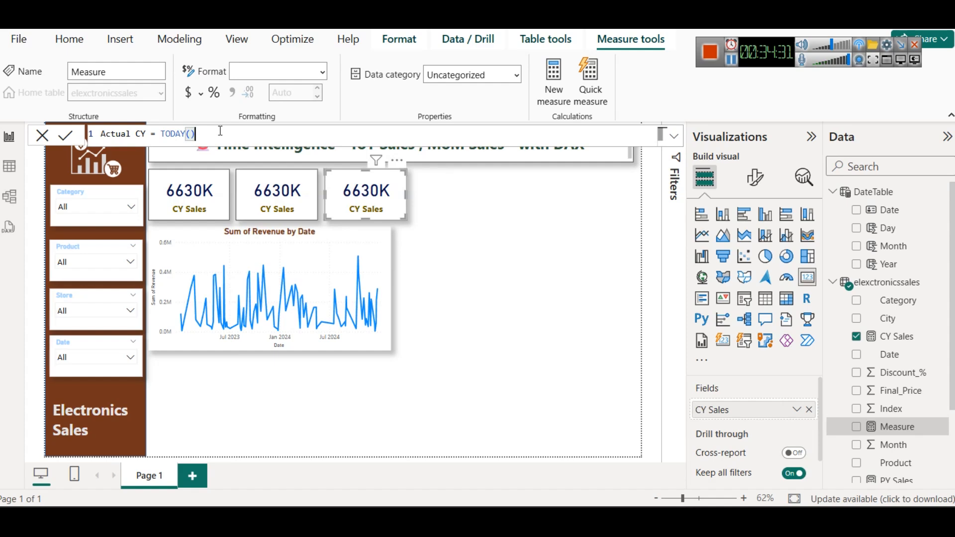
Step: Try to wrap TODAY() in a DATE function in the Actual CY formula and remove the wrapper again
{"action": "key", "text": "Left"}
{"action": "key", "text": "Left"}
{"action": "key", "text": "Left"}
{"action": "key", "text": "Left"}
{"action": "key", "text": "Left"}
{"action": "key", "text": "Left"}
{"action": "type", "text": "DAT"}
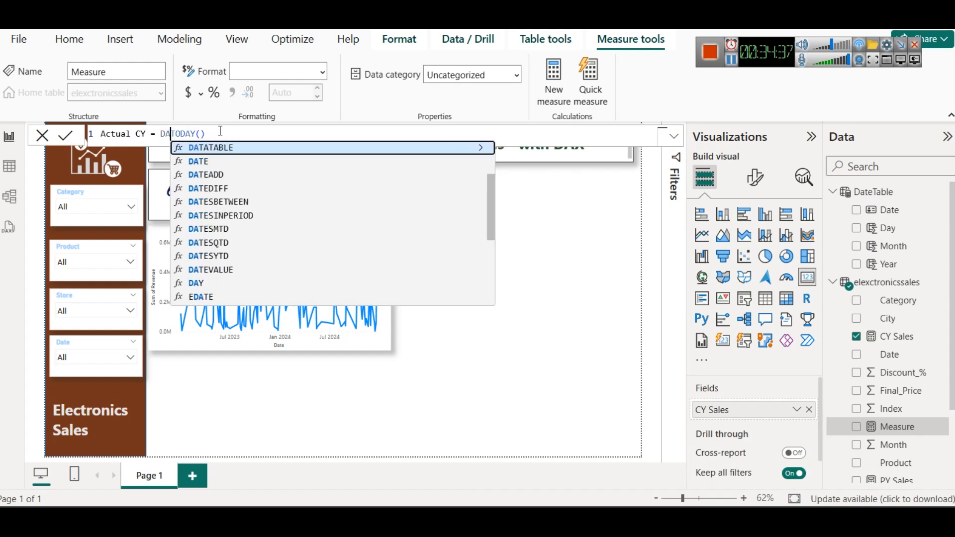
{"action": "type", "text": "E"}
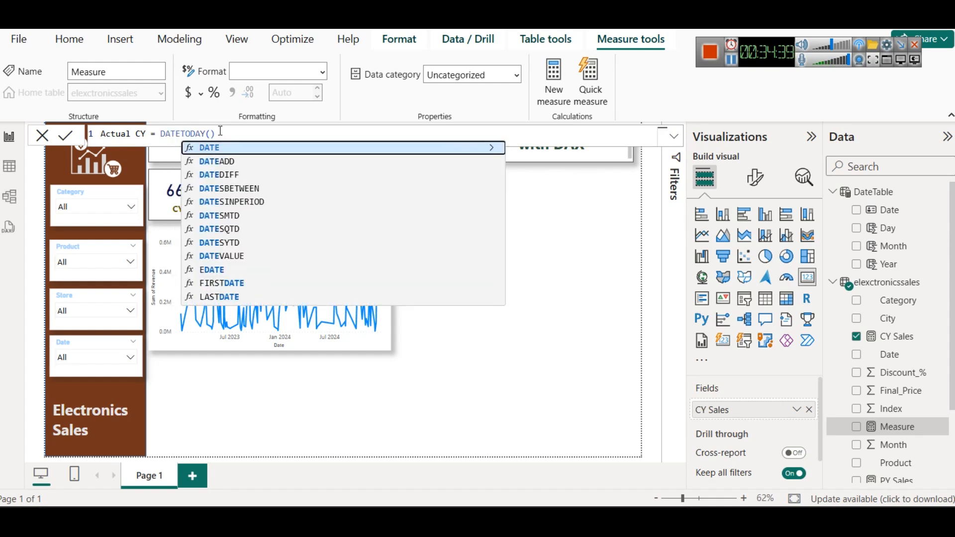
{"action": "type", "text": "("}
{"action": "key", "text": "Right"}
{"action": "key", "text": "Right"}
{"action": "key", "text": "Right"}
{"action": "key", "text": "Right"}
{"action": "key", "text": "Right"}
{"action": "key", "text": "Right"}
{"action": "key", "text": "Right"}
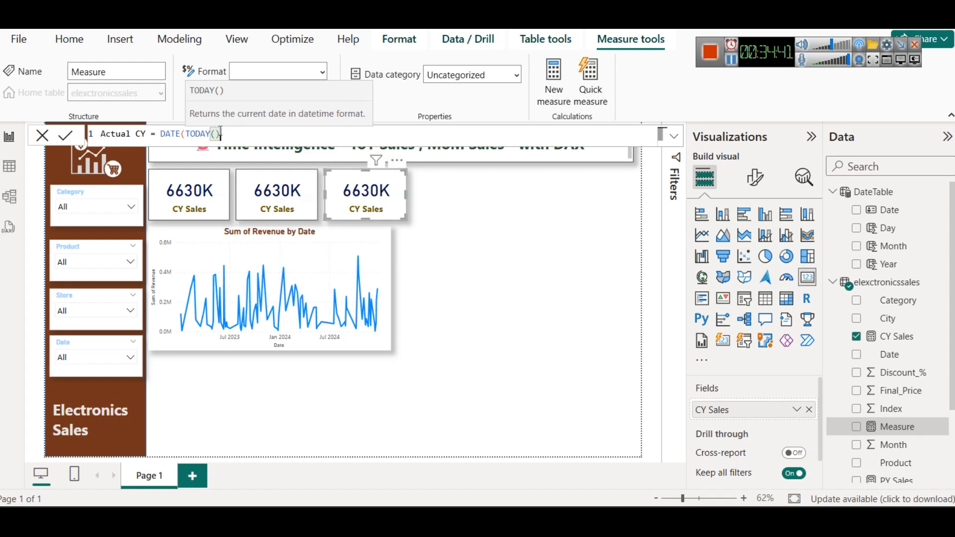
{"action": "type", "text": ")"}
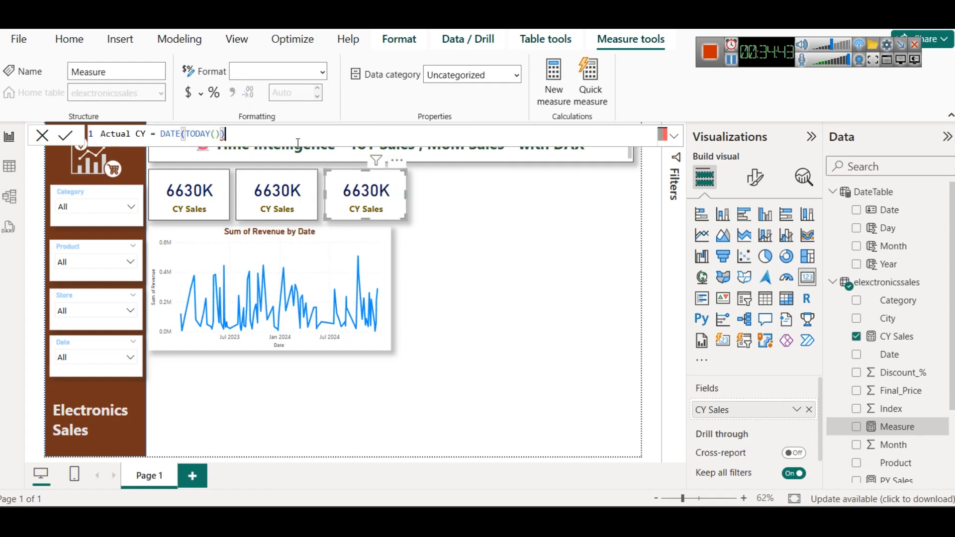
{"action": "mouse_move", "coordinate": [222, 135]}
{"action": "left_click", "coordinate": [199, 134]}
{"action": "double_click", "coordinate": [199, 134]}
{"action": "left_click", "coordinate": [186, 137]}
{"action": "left_click_drag", "start_coordinate": [185, 137], "coordinate": [160, 138]}
{"action": "key", "text": "BackSpace"}
{"action": "left_click", "coordinate": [223, 135]}
{"action": "key", "text": "BackSpace"}
Step: Commit the Actual CY measure and place a copy of the third CY Sales card to its right in the row
{"action": "left_click", "coordinate": [69, 139]}
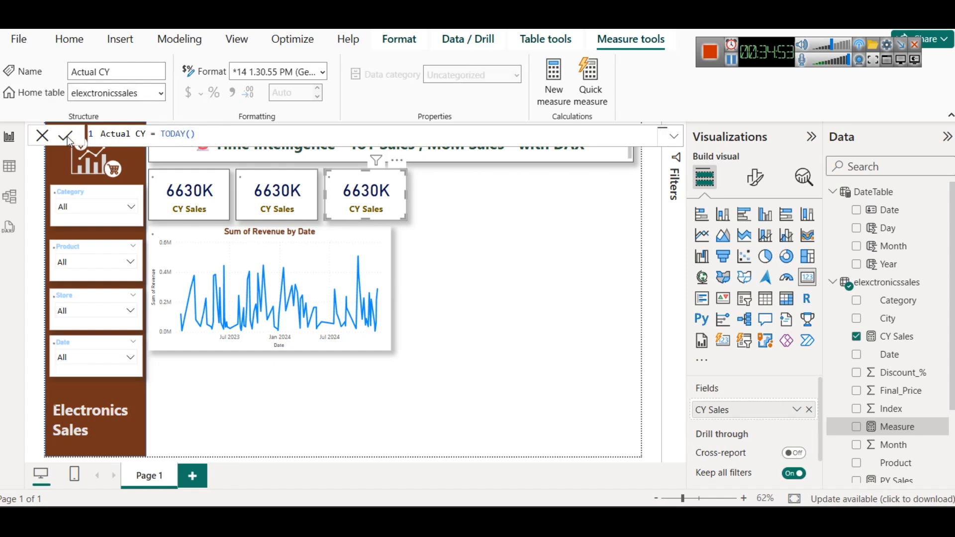
{"action": "left_click", "coordinate": [401, 168]}
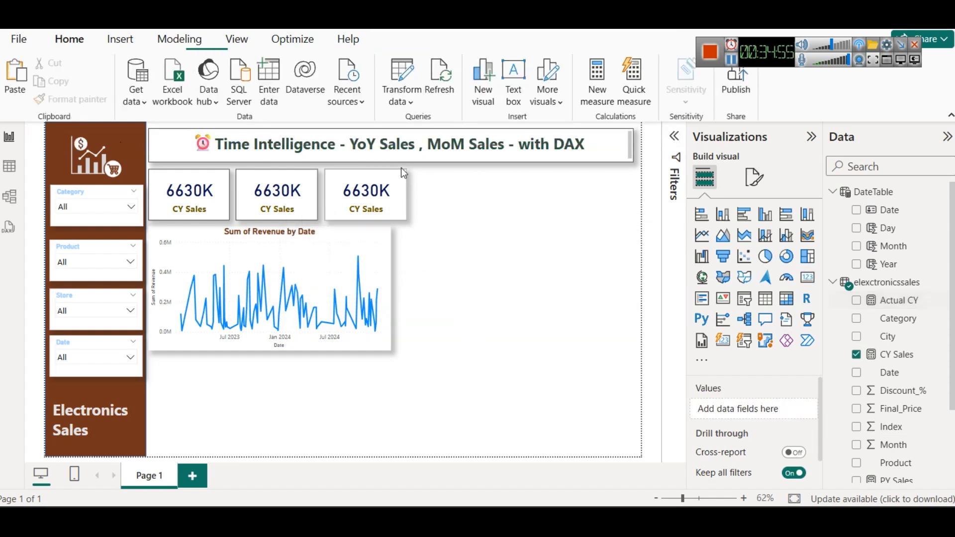
{"action": "left_click", "coordinate": [377, 208]}
{"action": "key", "text": "ctrl+c"}
{"action": "key", "text": "ctrl+v"}
{"action": "left_click_drag", "start_coordinate": [378, 208], "coordinate": [471, 209]}
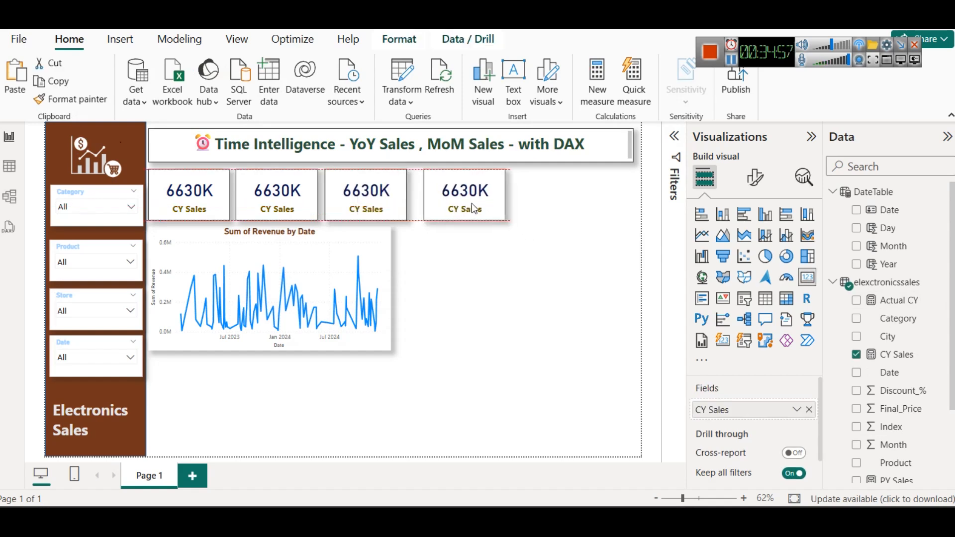
{"action": "key", "text": "ctrl+z"}
{"action": "left_click_drag", "start_coordinate": [369, 207], "coordinate": [451, 208]}
Step: Replace the CY Sales field in the third card with the Actual CY measure
{"action": "left_click", "coordinate": [403, 196]}
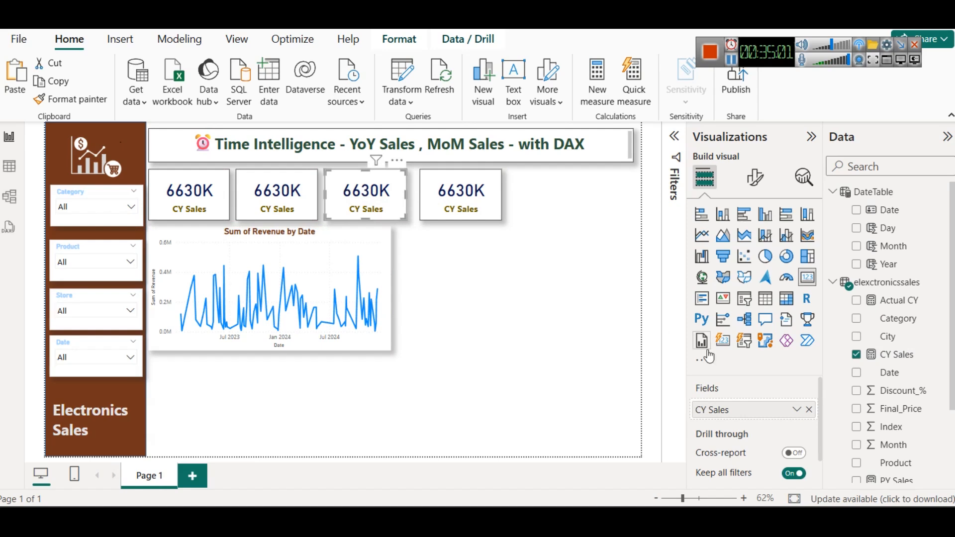
{"action": "left_click", "coordinate": [809, 409]}
{"action": "left_click_drag", "start_coordinate": [895, 300], "coordinate": [741, 404]}
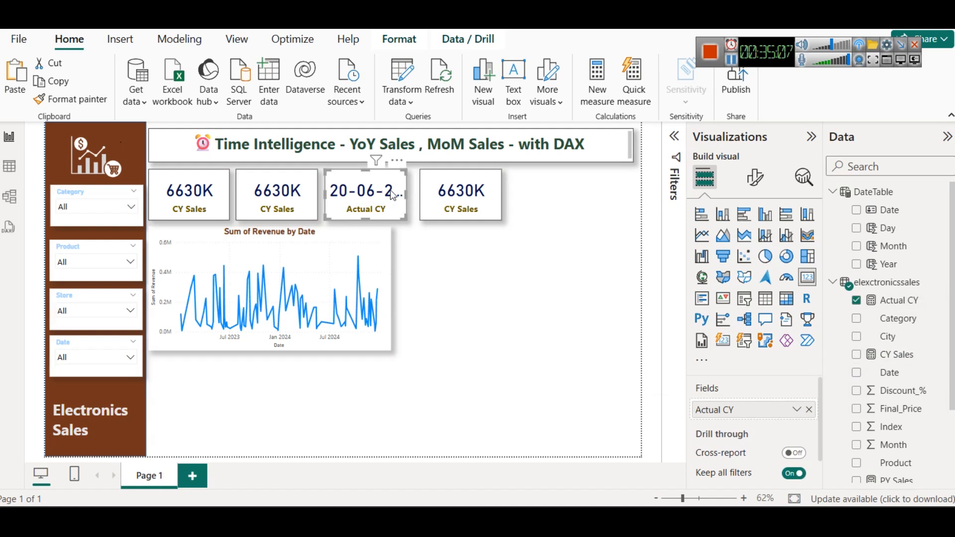
Step: Move the fourth card further right and widen the Actual CY card slightly
{"action": "left_click_drag", "start_coordinate": [469, 196], "coordinate": [494, 196]}
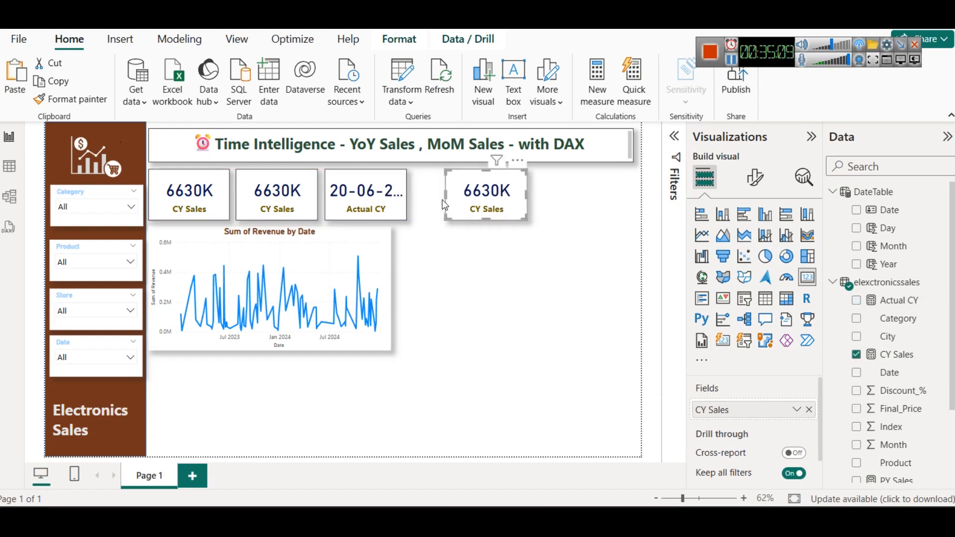
{"action": "left_click", "coordinate": [400, 187]}
{"action": "mouse_move", "coordinate": [407, 195]}
{"action": "left_mouse_down"}
{"action": "mouse_move", "coordinate": [443, 197]}
{"action": "mouse_move", "coordinate": [411, 208]}
{"action": "left_mouse_up"}
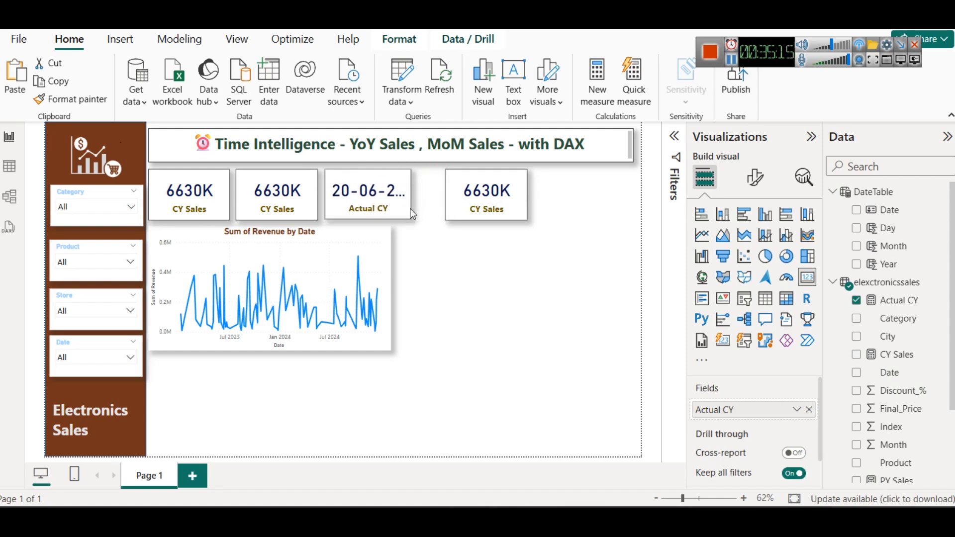
Step: Change the Actual CY measure's formula to YEAR(TODAY()) and commit it
{"action": "left_click", "coordinate": [888, 300]}
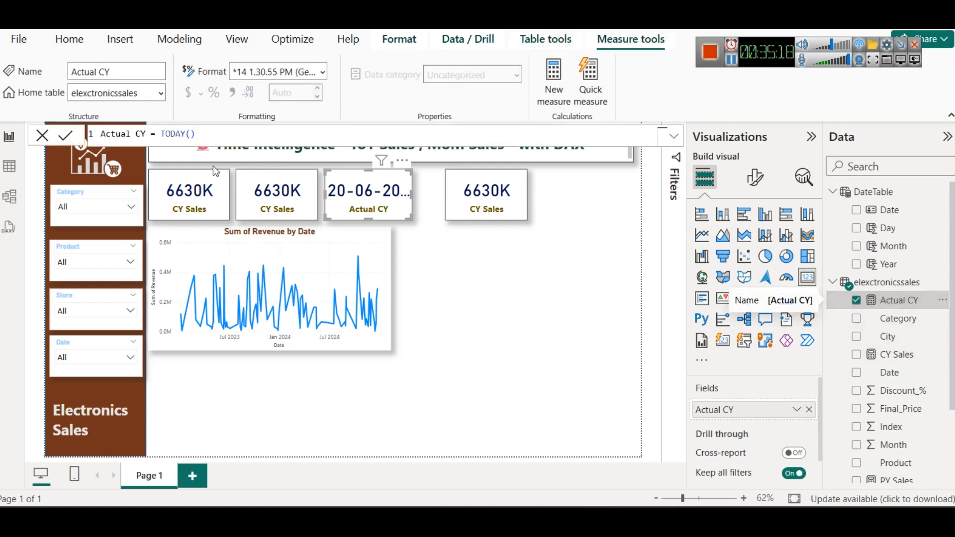
{"action": "double_click", "coordinate": [161, 133]}
{"action": "type", "text": "YEAR("}
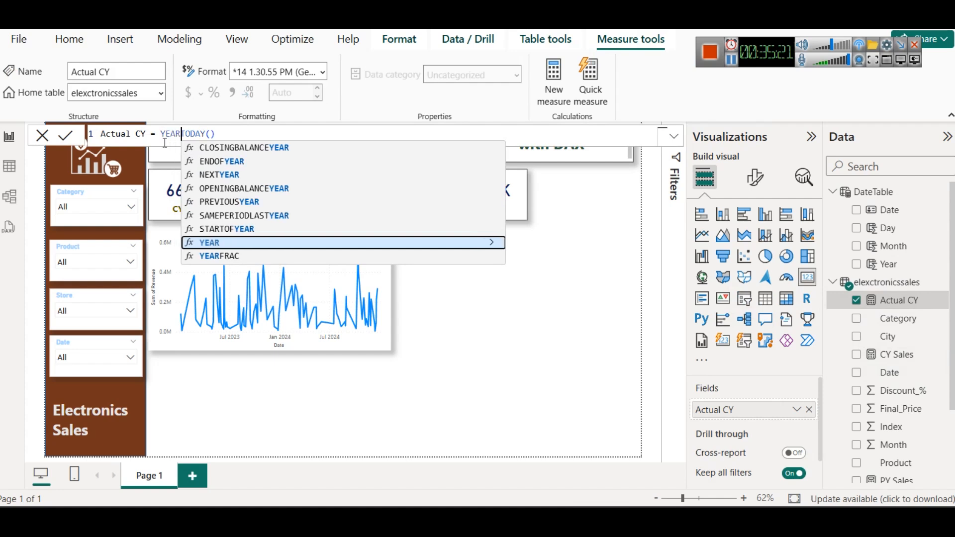
{"action": "key", "text": "End"}
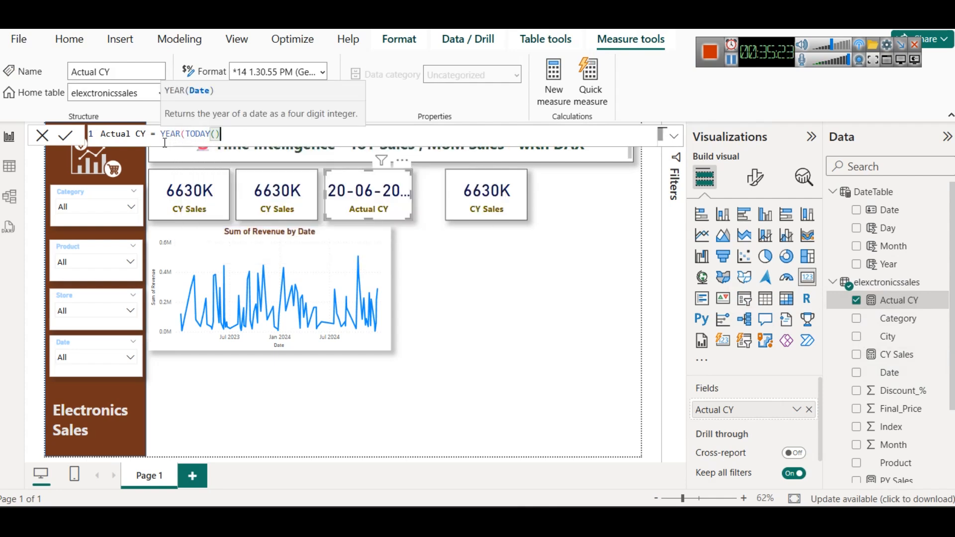
{"action": "type", "text": ")"}
{"action": "left_click", "coordinate": [66, 136]}
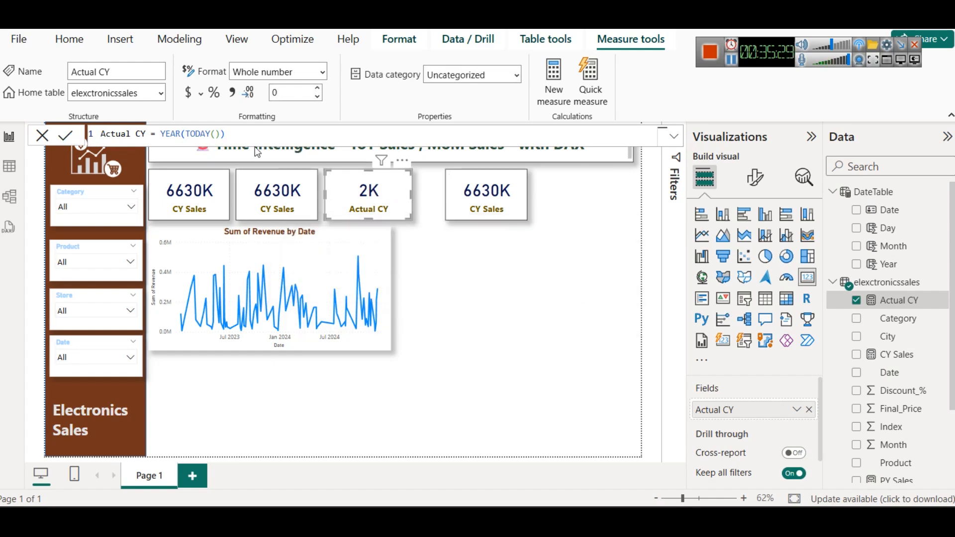
Step: Change the display units of the Actual CY card's callout value to show the full four-digit year
{"action": "left_click", "coordinate": [755, 177]}
{"action": "left_click", "coordinate": [730, 281]}
{"action": "scroll", "coordinate": [755, 369], "scroll_direction": "down", "scroll_amount": 3}
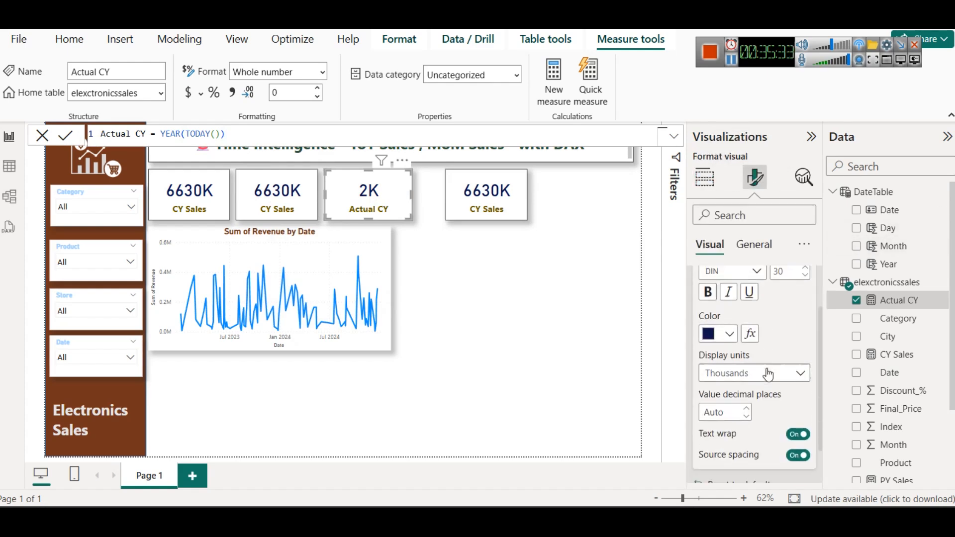
{"action": "left_click", "coordinate": [756, 358]}
{"action": "left_click", "coordinate": [737, 379]}
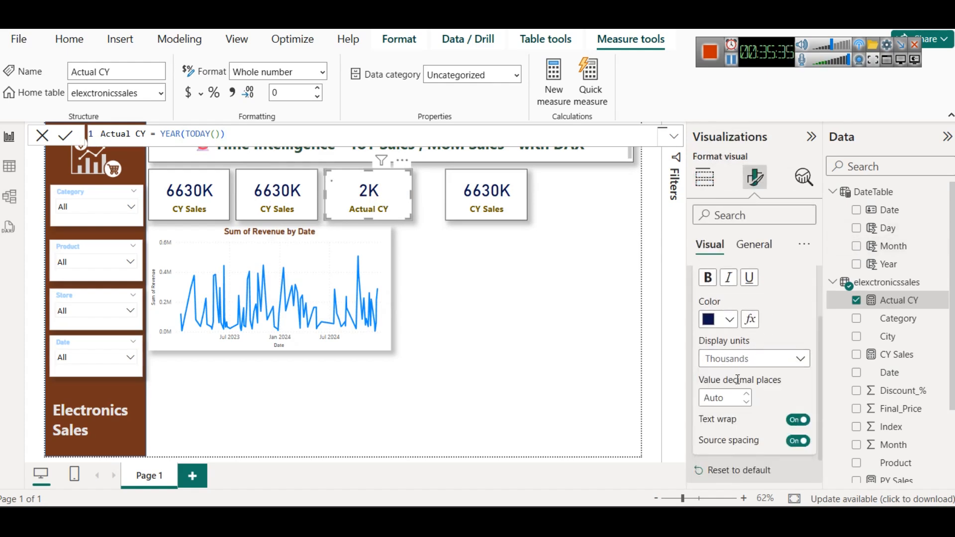
{"action": "left_click", "coordinate": [381, 213]}
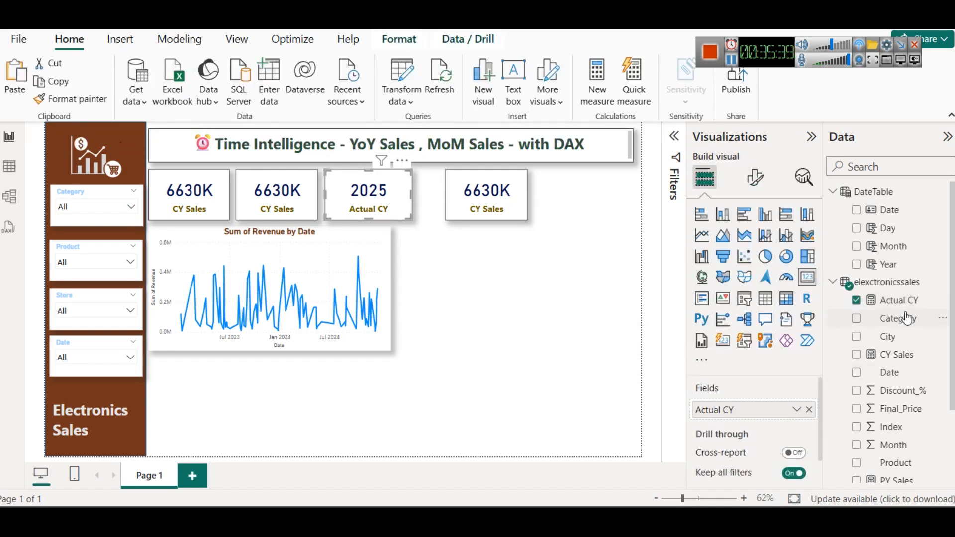
Step: Examine the Actual CY formula, in particular the TODAY() argument inside YEAR
{"action": "left_click", "coordinate": [899, 299]}
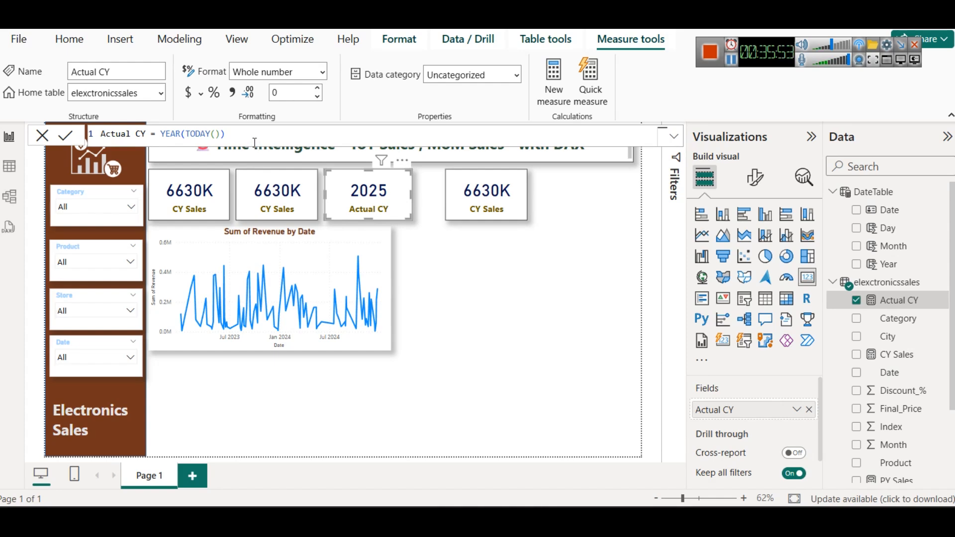
{"action": "left_click_drag", "start_coordinate": [254, 142], "coordinate": [110, 129]}
{"action": "left_click", "coordinate": [214, 134]}
{"action": "left_click_drag", "start_coordinate": [185, 133], "coordinate": [257, 134]}
{"action": "key", "text": "shift+Left"}
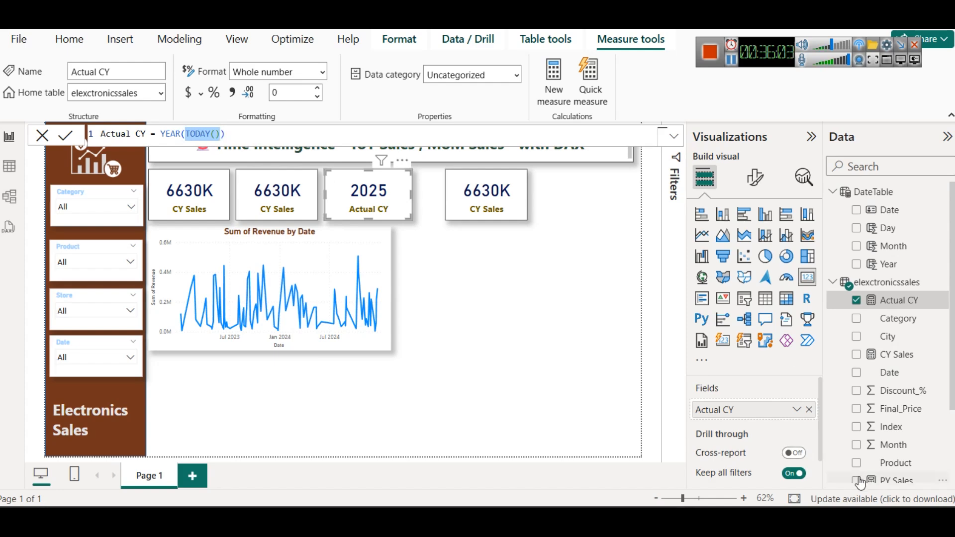
{"action": "left_click", "coordinate": [723, 86]}
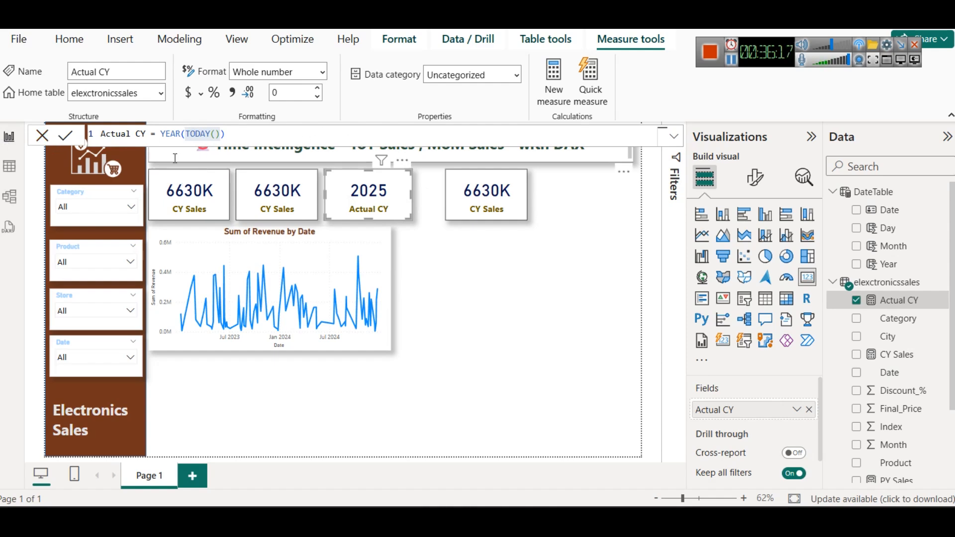
{"action": "double_click", "coordinate": [170, 133]}
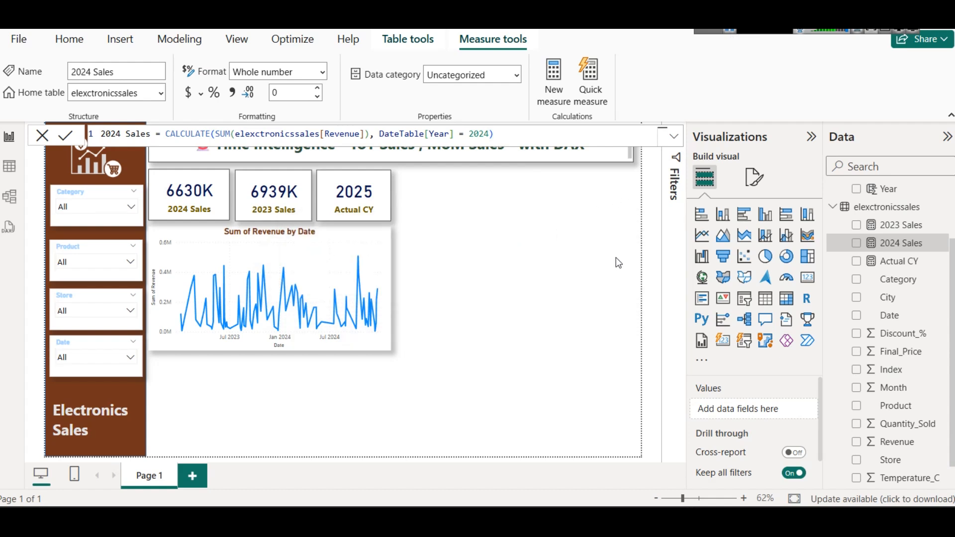
Step: Move the Actual CY card to the far right end of the card row, flush with the title box's edge
{"action": "left_click", "coordinate": [580, 246]}
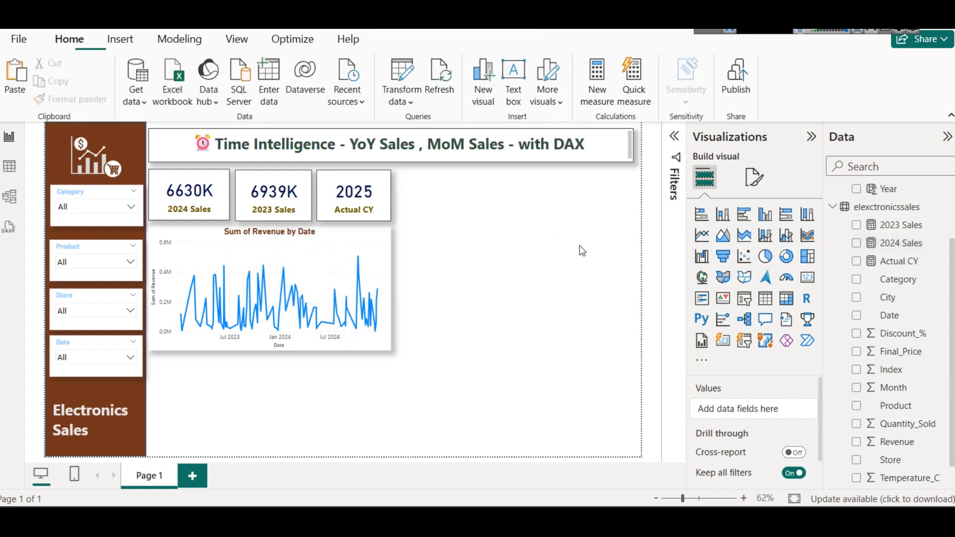
{"action": "left_click", "coordinate": [192, 208]}
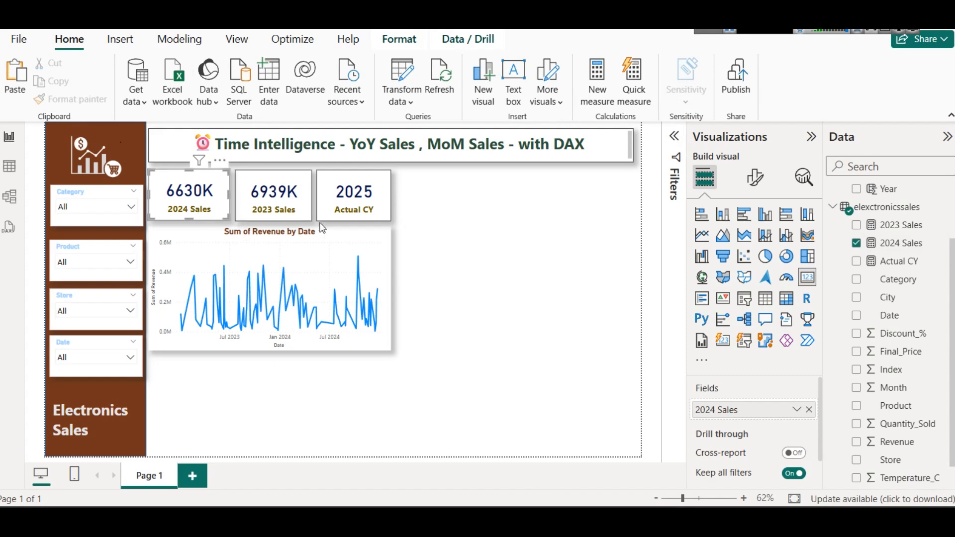
{"action": "left_click", "coordinate": [287, 208]}
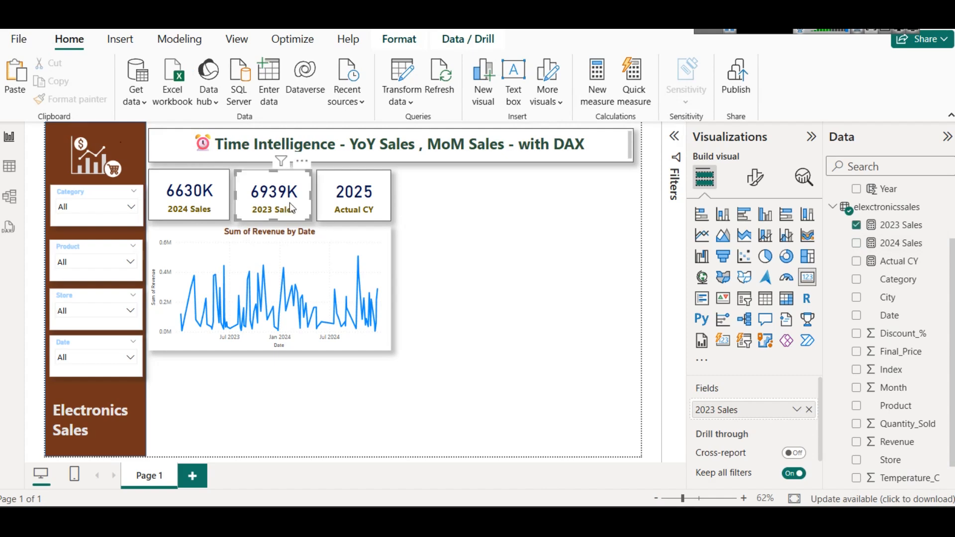
{"action": "left_click", "coordinate": [331, 211]}
{"action": "left_click_drag", "start_coordinate": [333, 196], "coordinate": [609, 194]}
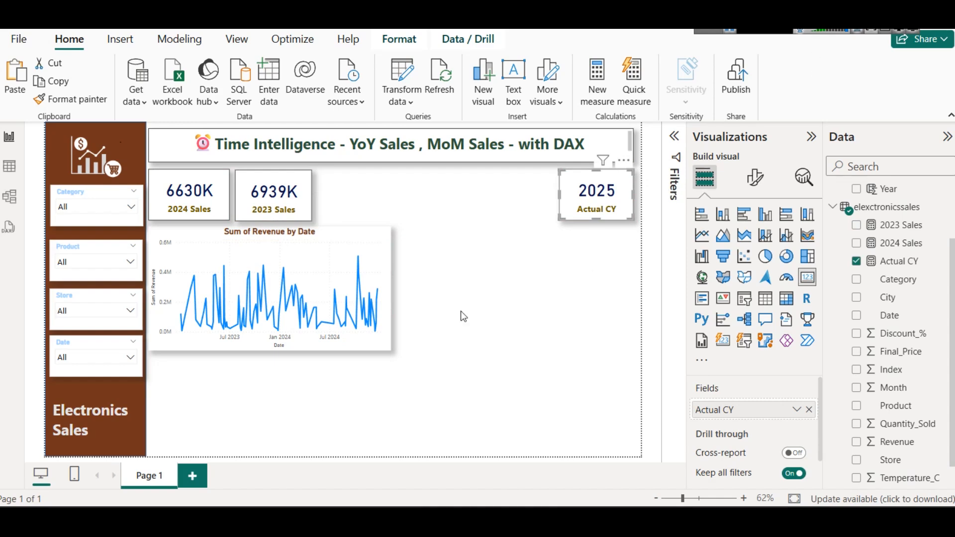
{"action": "left_click", "coordinate": [519, 272]}
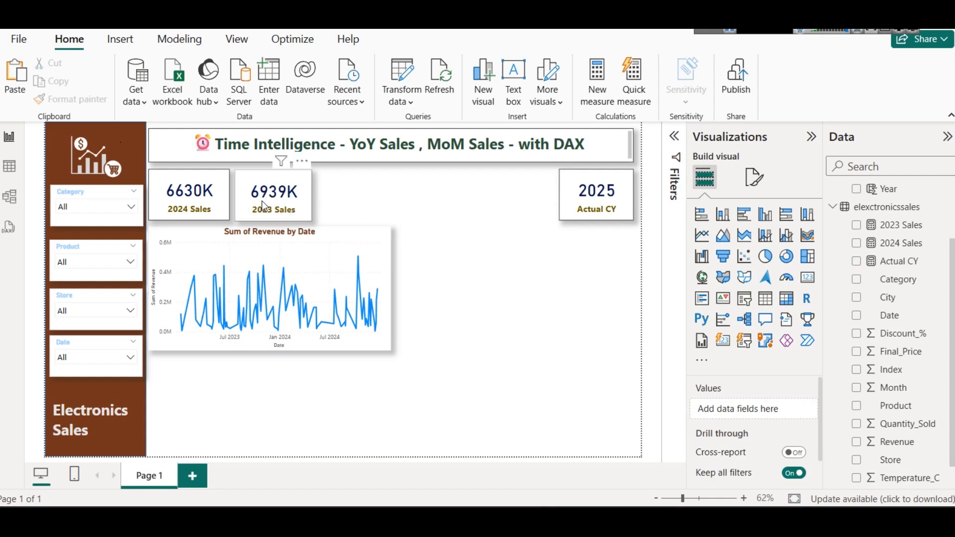
{"action": "left_click", "coordinate": [213, 199]}
{"action": "left_click", "coordinate": [278, 207]}
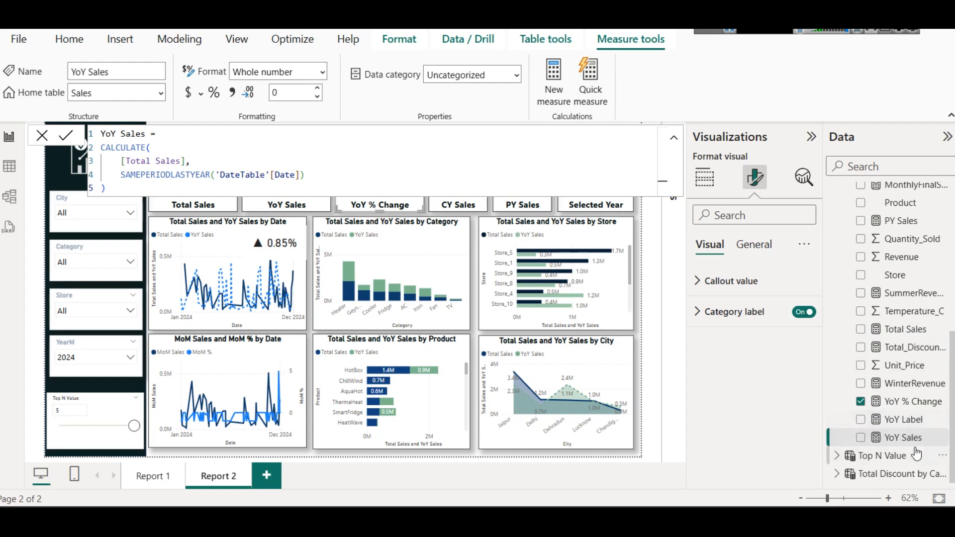
Step: Find the Total Sales measure in the Sales vs Temp report and copy its full formula
{"action": "scroll", "coordinate": [909, 429], "scroll_direction": "up", "scroll_amount": 3}
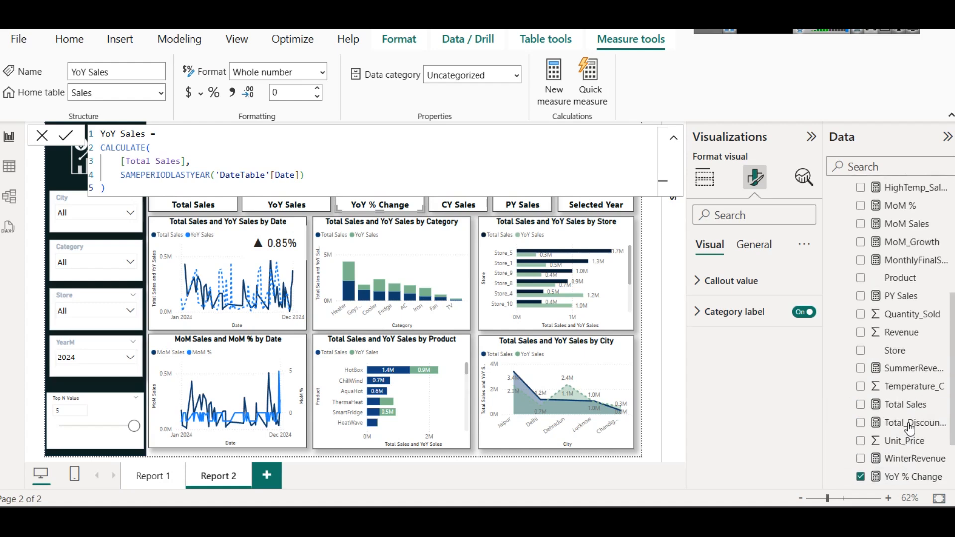
{"action": "scroll", "coordinate": [906, 401], "scroll_direction": "up", "scroll_amount": 5}
{"action": "scroll", "coordinate": [903, 394], "scroll_direction": "down", "scroll_amount": 3}
{"action": "scroll", "coordinate": [915, 386], "scroll_direction": "down", "scroll_amount": 5}
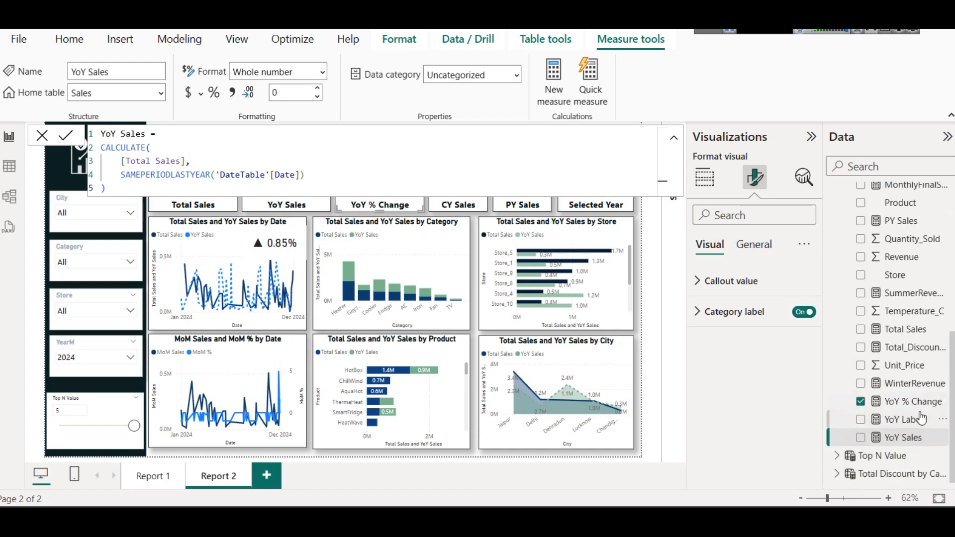
{"action": "left_click", "coordinate": [905, 333]}
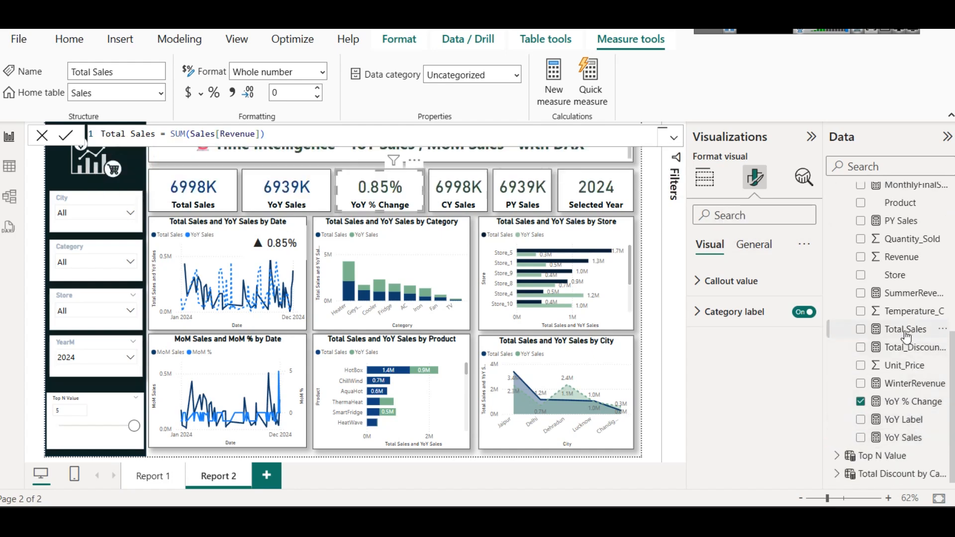
{"action": "left_click", "coordinate": [318, 140]}
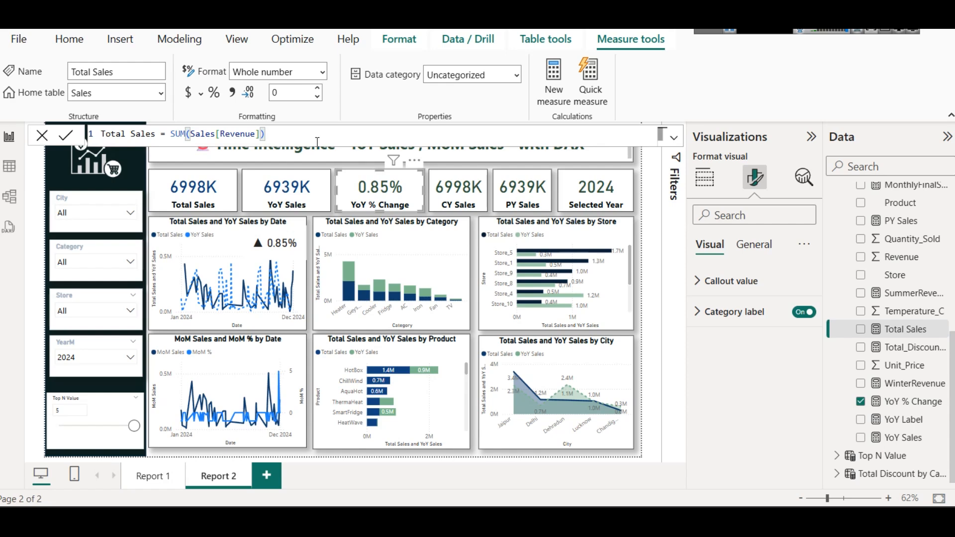
{"action": "key", "text": "ctrl+a"}
{"action": "key", "text": "ctrl+c"}
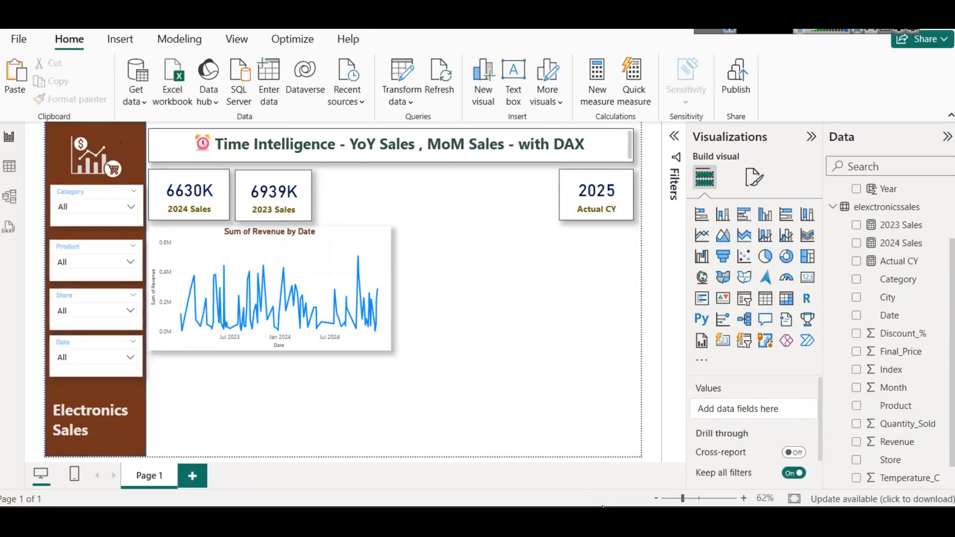
Step: Create a Total Sales measure in the elexctronicssales table from the copied formula, changed to SUM(elexctronicssales[Revenue]), and commit it
{"action": "right_click", "coordinate": [871, 212]}
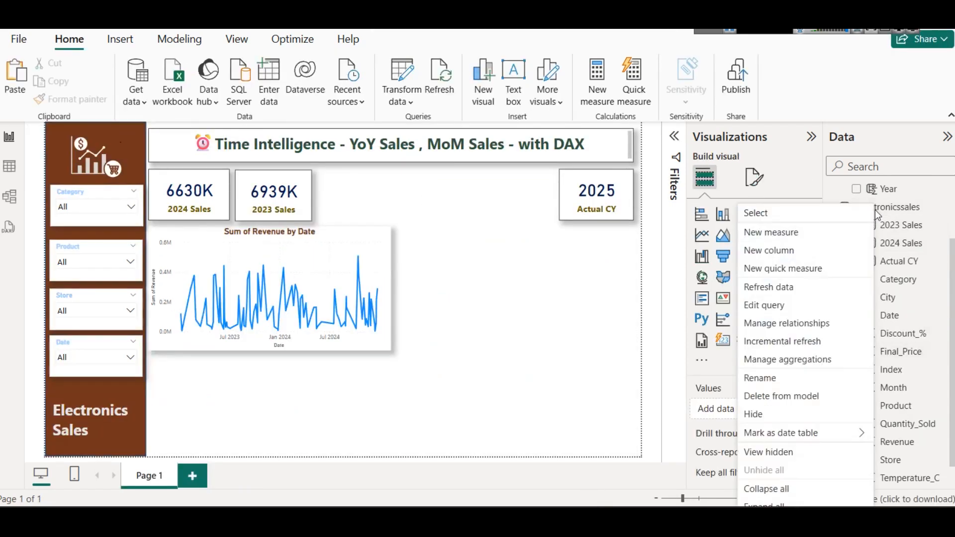
{"action": "left_click", "coordinate": [789, 232]}
{"action": "key", "text": "ctrl+v"}
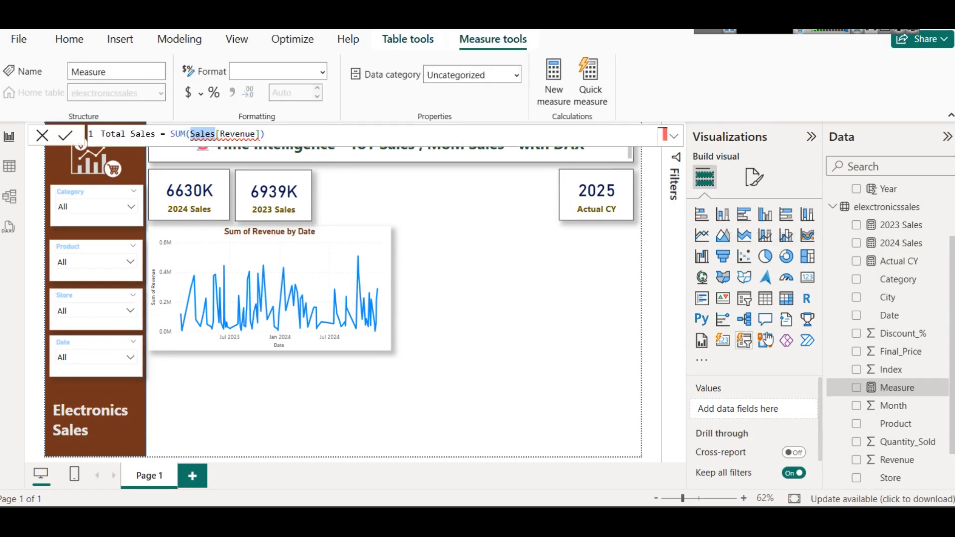
{"action": "type", "text": "Ele"}
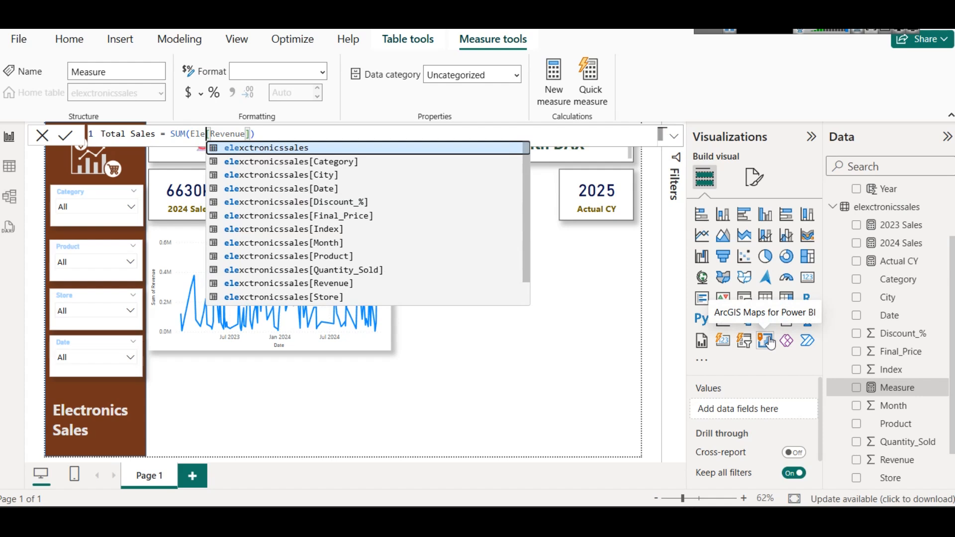
{"action": "key", "text": "Tab"}
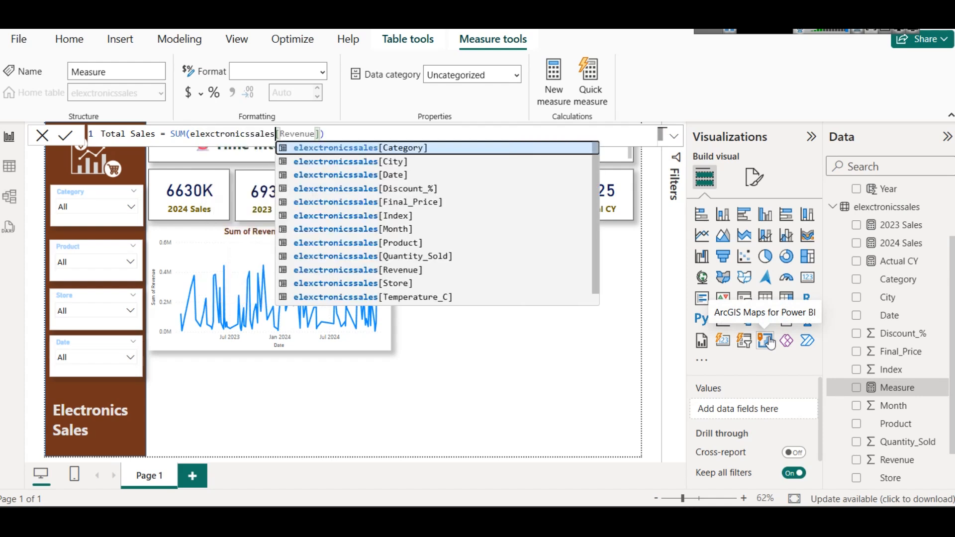
{"action": "left_click", "coordinate": [61, 138]}
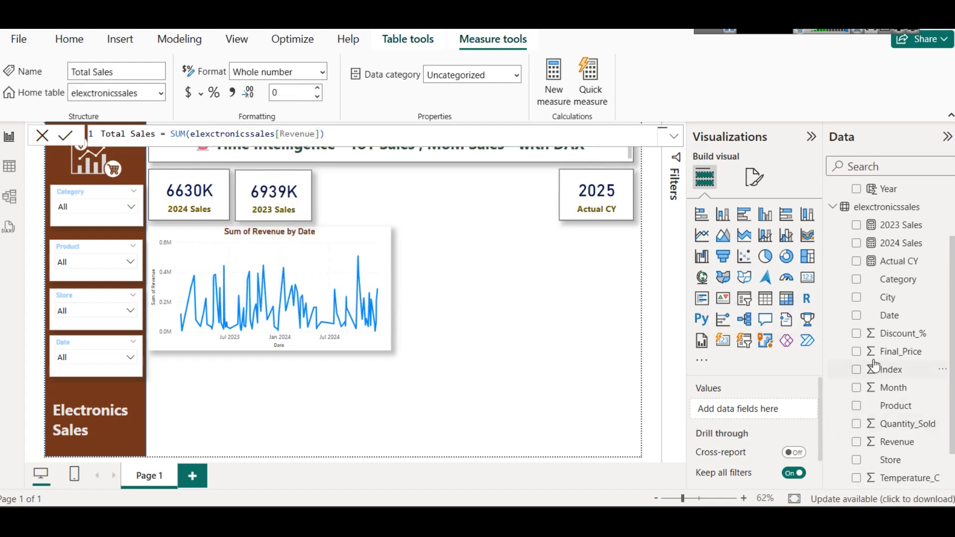
{"action": "scroll", "coordinate": [895, 361], "scroll_direction": "down", "scroll_amount": 1}
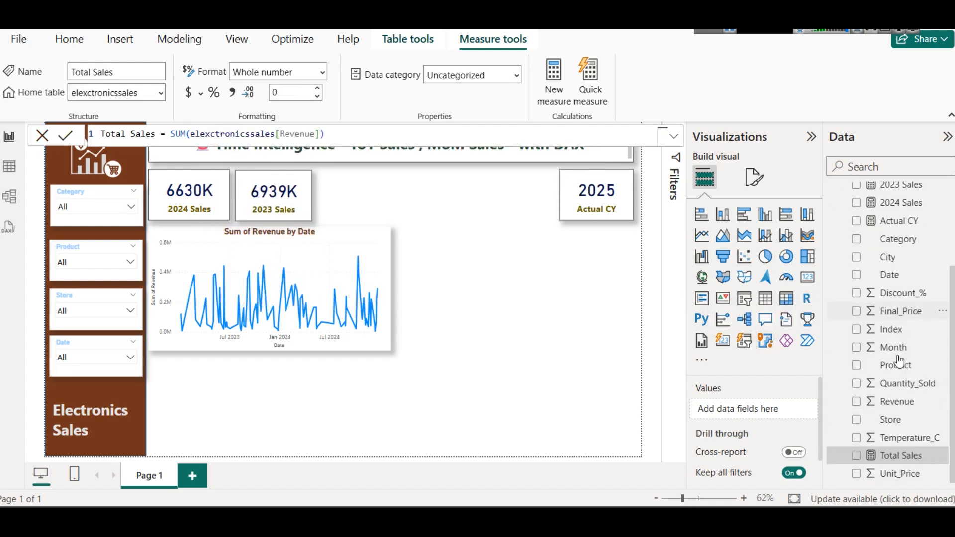
{"action": "left_click", "coordinate": [514, 365]}
Step: Switch to the Sales vs Temp report, examine the YoY Sales measure's CALCULATE and SAMEPERIODLASTYEAR formula, and copy it in full
{"action": "mouse_move", "coordinate": [551, 520]}
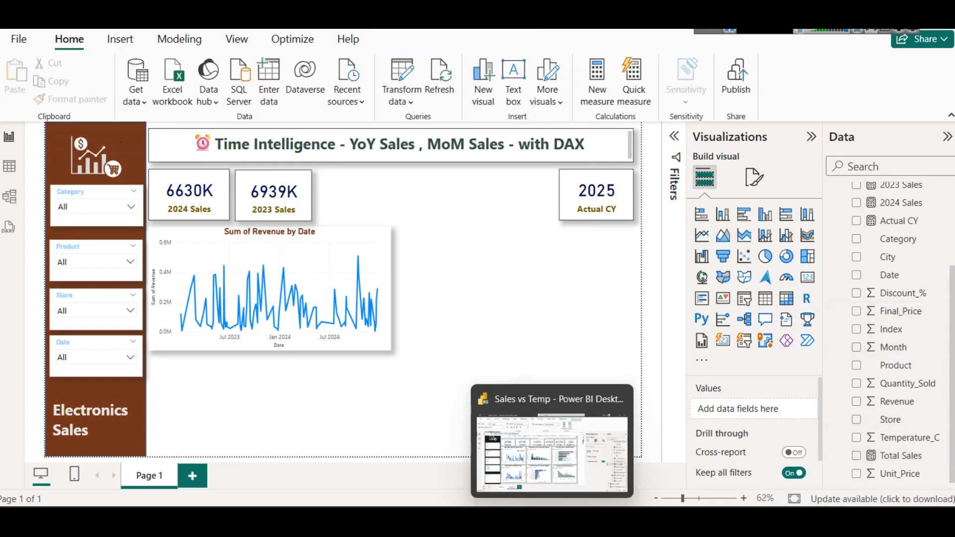
{"action": "left_click", "coordinate": [525, 430]}
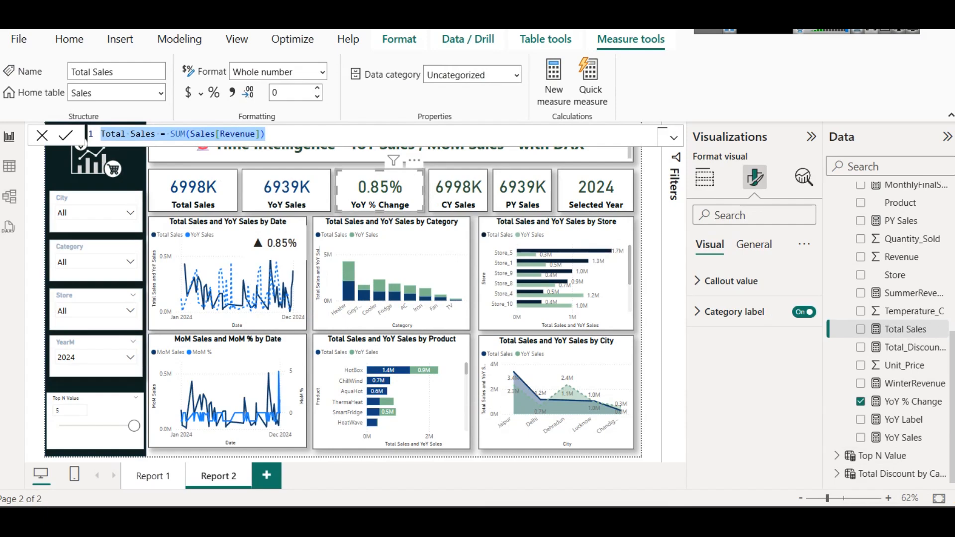
{"action": "left_click", "coordinate": [902, 438]}
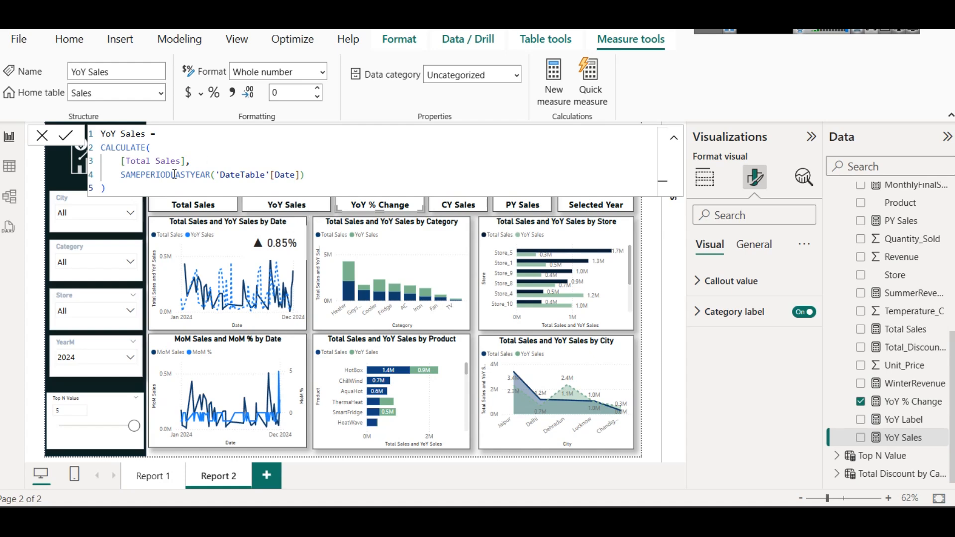
{"action": "left_click", "coordinate": [154, 147]}
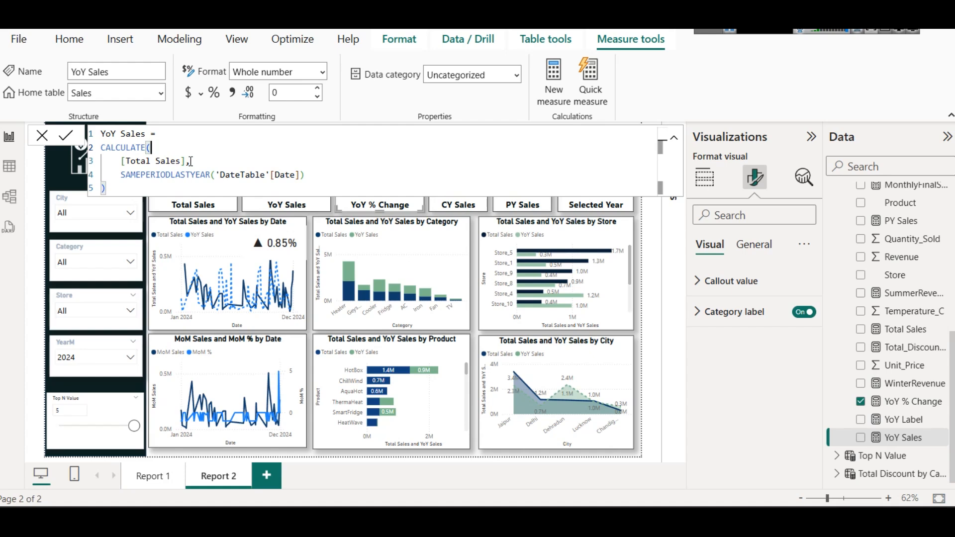
{"action": "left_click_drag", "start_coordinate": [121, 161], "coordinate": [190, 161]}
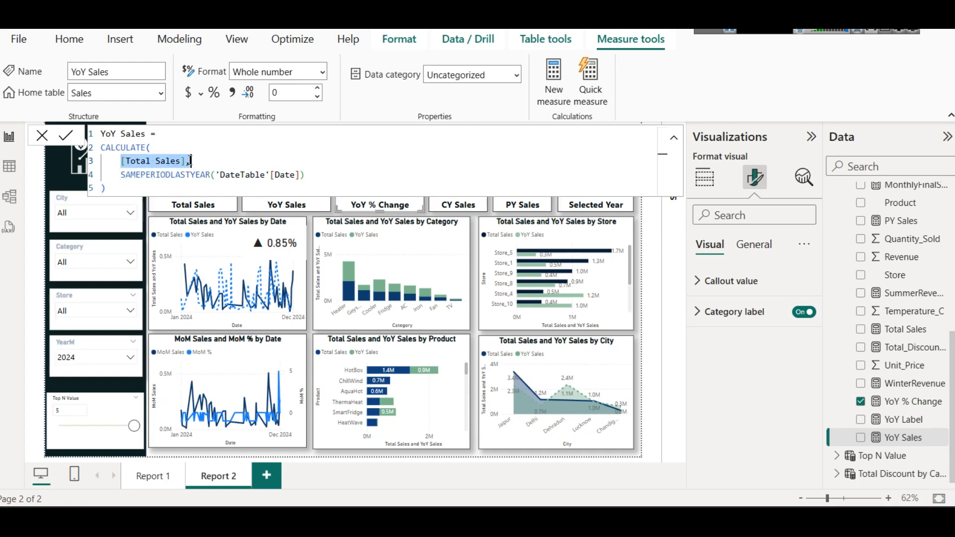
{"action": "left_click", "coordinate": [183, 175]}
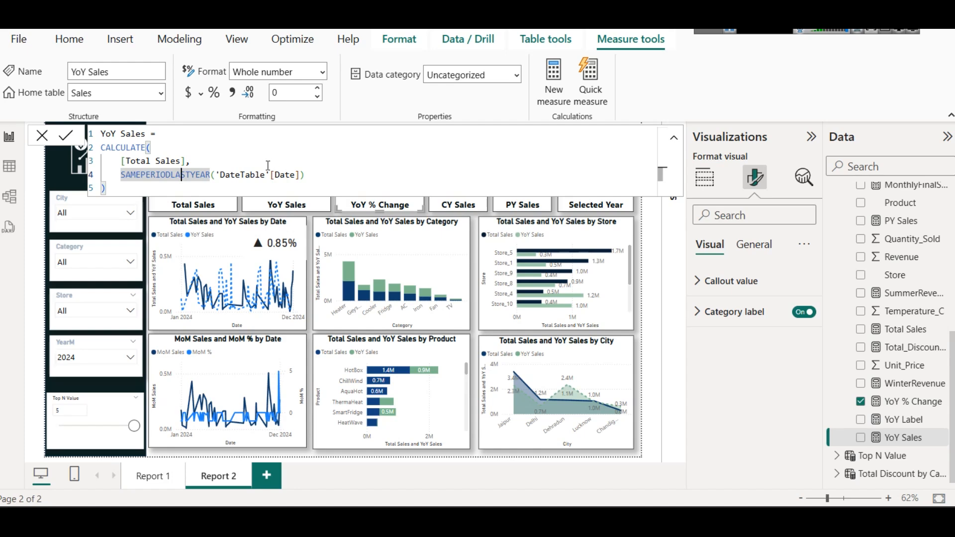
{"action": "key", "text": "ctrl+a"}
{"action": "key", "text": "ctrl+c"}
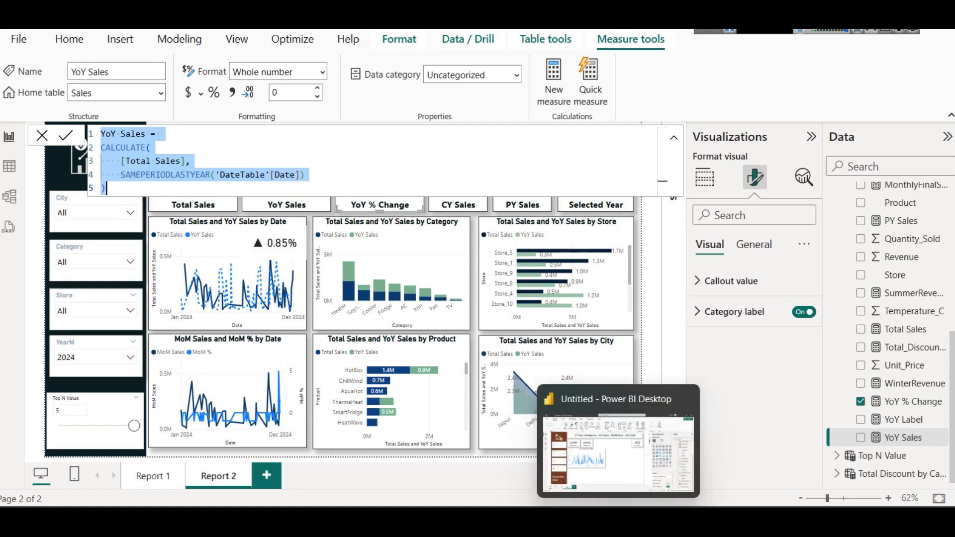
Step: Switch back to the untitled report and compare the 2024 Sales and 2023 Sales cards
{"action": "left_click", "coordinate": [608, 489]}
{"action": "left_click", "coordinate": [204, 202]}
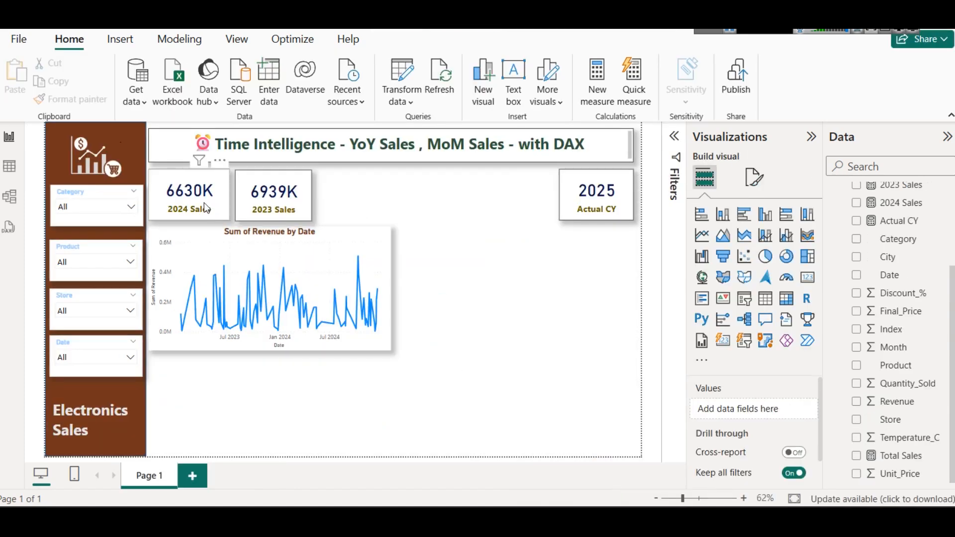
{"action": "left_click", "coordinate": [267, 199]}
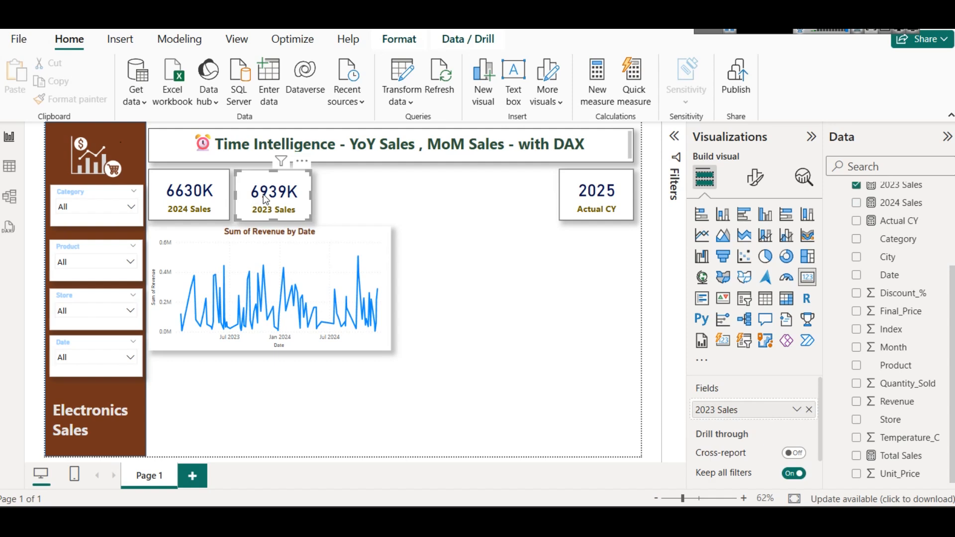
{"action": "left_click", "coordinate": [204, 196]}
{"action": "scroll", "coordinate": [944, 257], "scroll_direction": "up", "scroll_amount": 2}
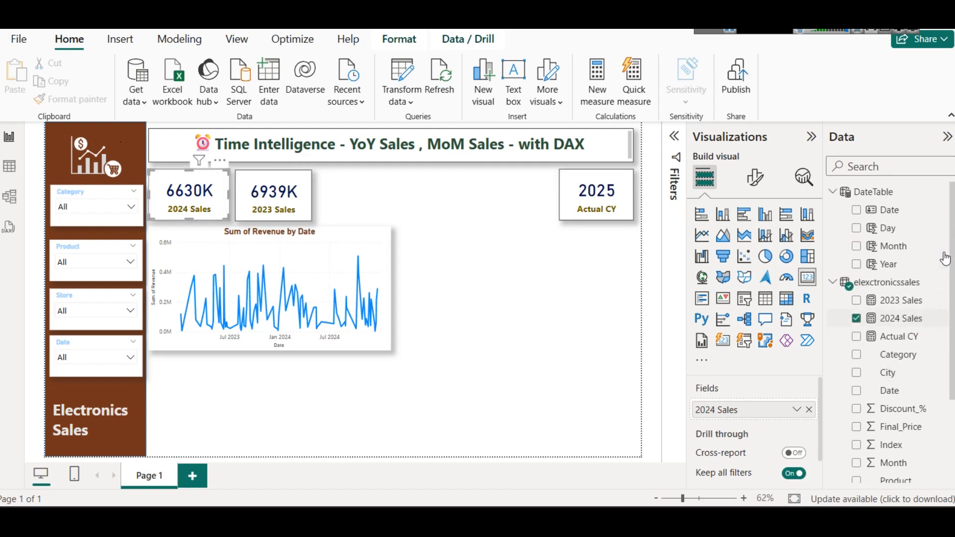
{"action": "right_click", "coordinate": [869, 283]}
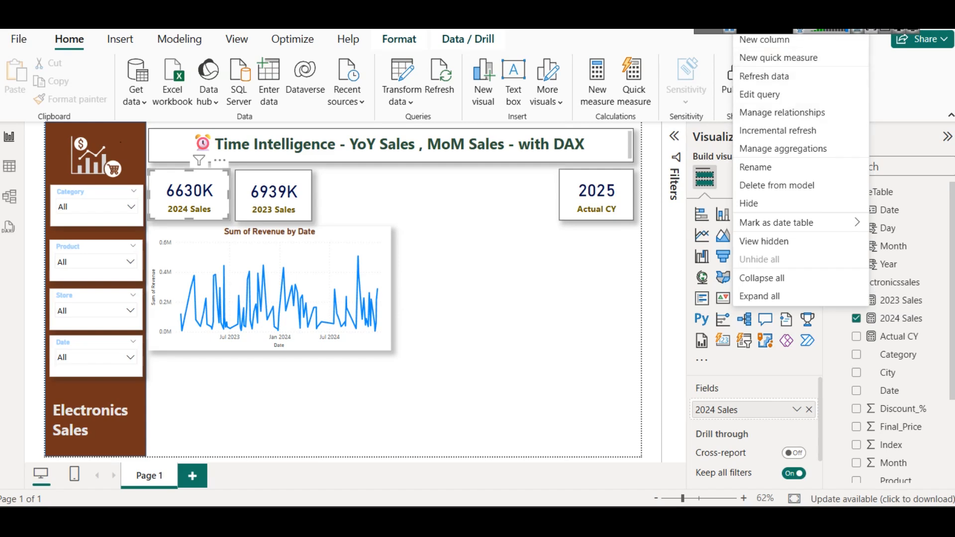
{"action": "left_click", "coordinate": [176, 39]}
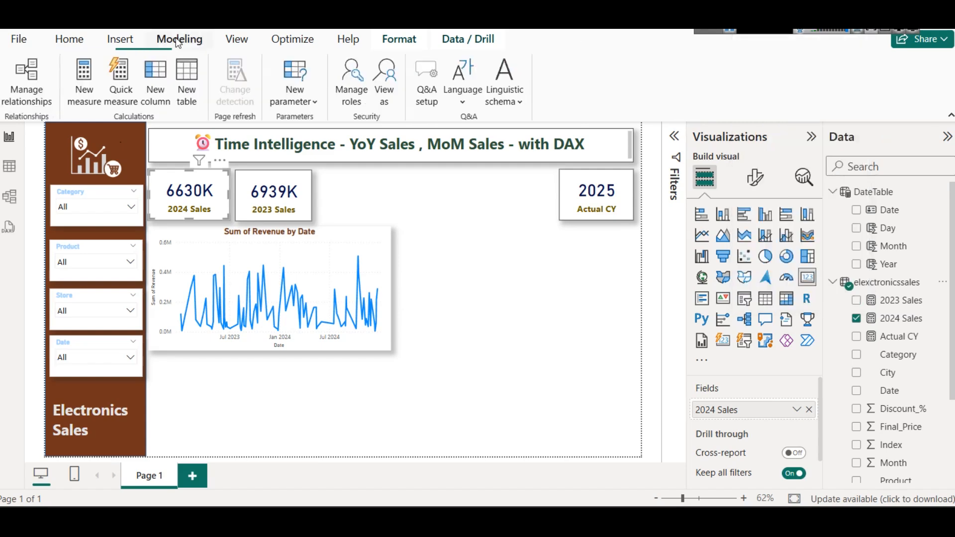
{"action": "left_click", "coordinate": [89, 87]}
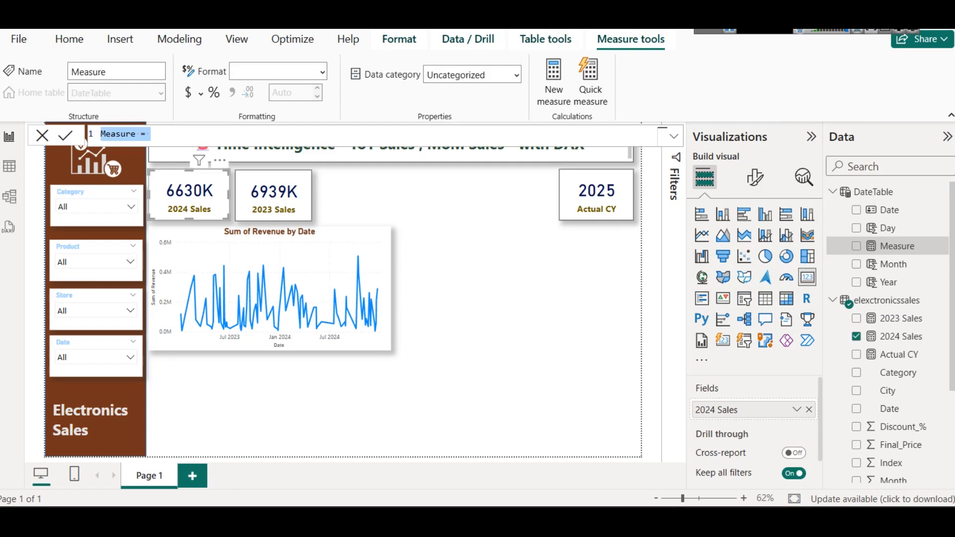
{"action": "left_click", "coordinate": [942, 247]}
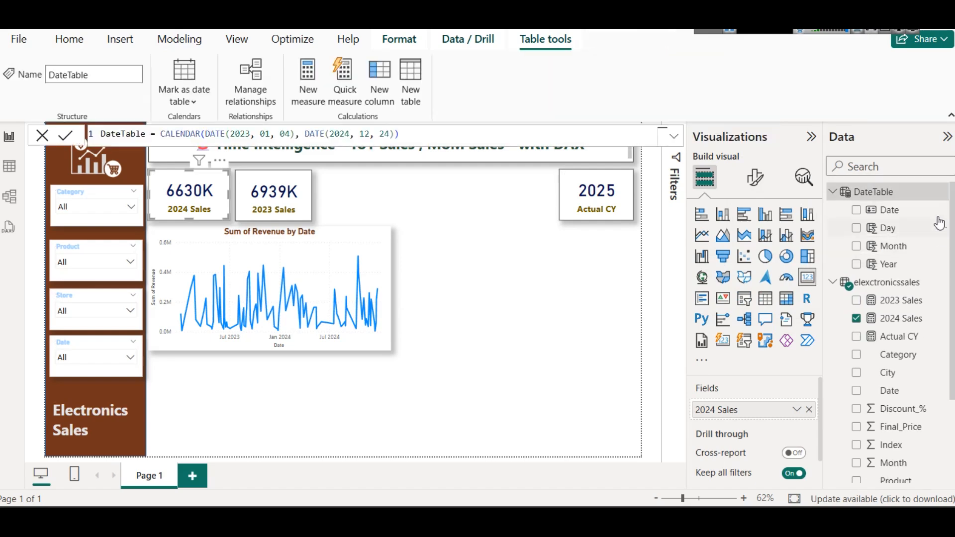
Step: Create a new measure in the elexctronicssales table and replace its default formula with the copied YoY Sales formula
{"action": "right_click", "coordinate": [897, 286]}
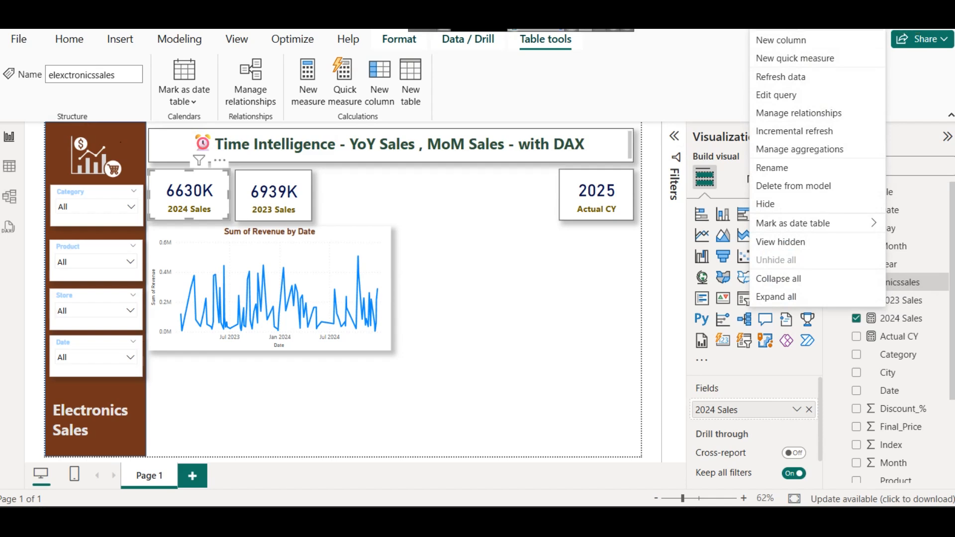
{"action": "left_click", "coordinate": [788, 23]}
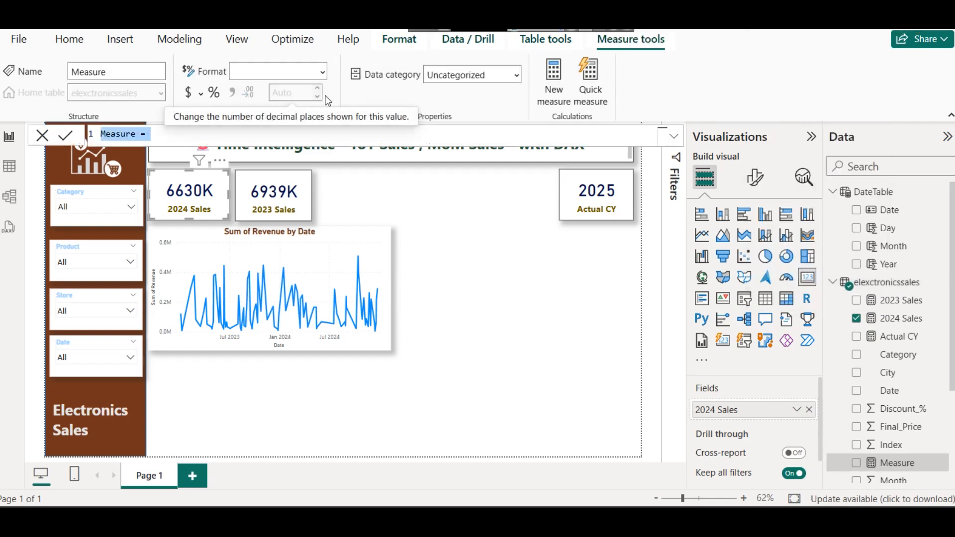
{"action": "key", "text": "ctrl+a"}
{"action": "key", "text": "ctrl+v"}
Step: Replace [Total Sales] with [2024 Sales] as the CALCULATE expression in the YoY Sales formula
{"action": "left_click_drag", "start_coordinate": [121, 161], "coordinate": [187, 160]}
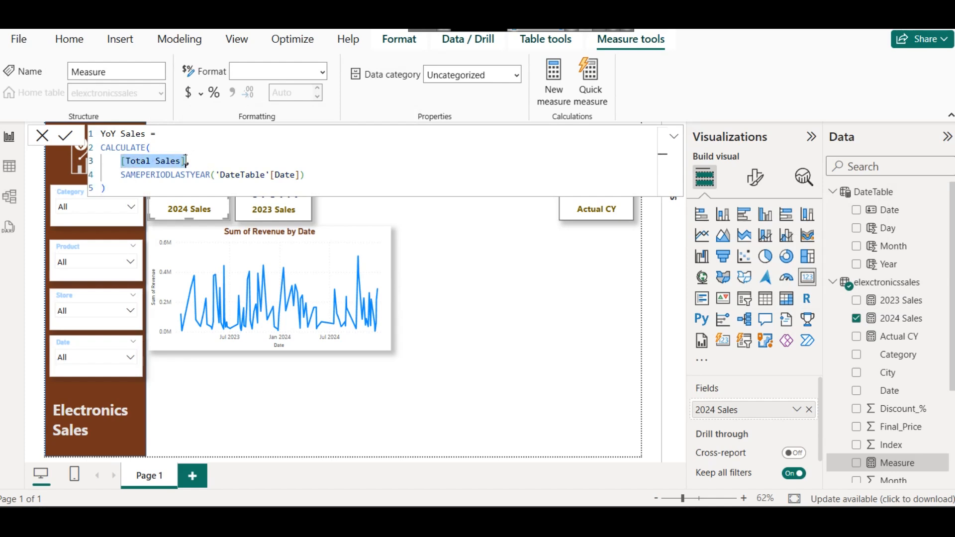
{"action": "type", "text": "202"}
{"action": "key", "text": "BackSpace"}
{"action": "key", "text": "BackSpace"}
{"action": "key", "text": "BackSpace"}
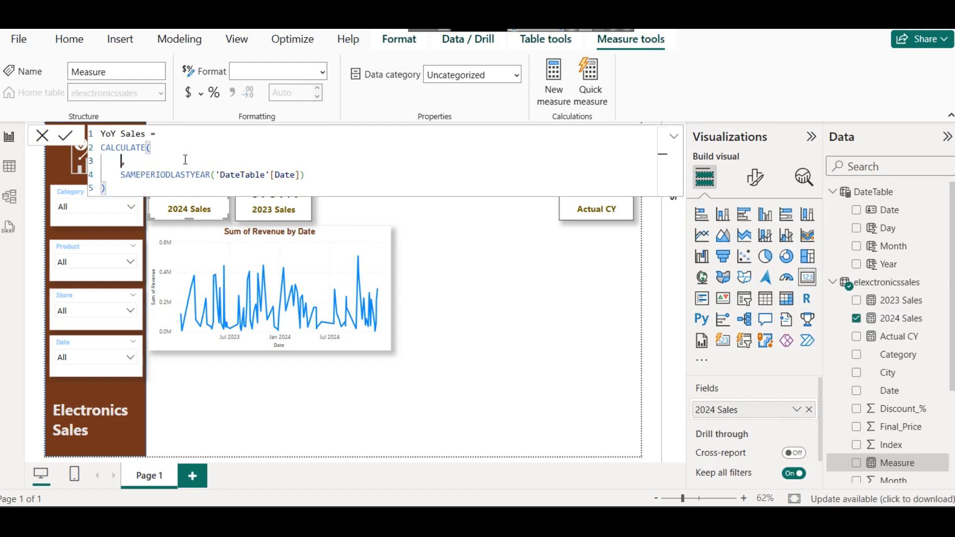
{"action": "type", "text": "["}
{"action": "key", "text": "Down"}
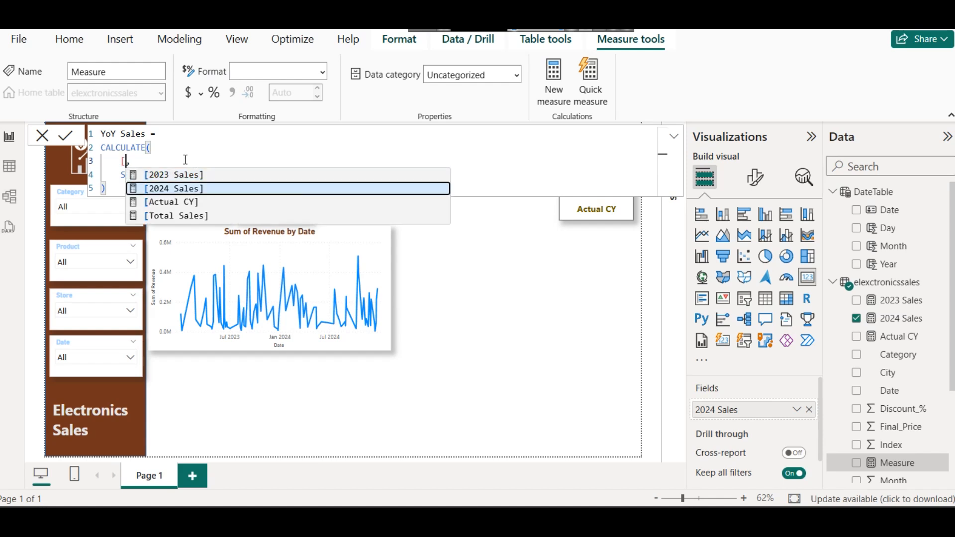
{"action": "key", "text": "Tab"}
{"action": "left_click", "coordinate": [344, 182]}
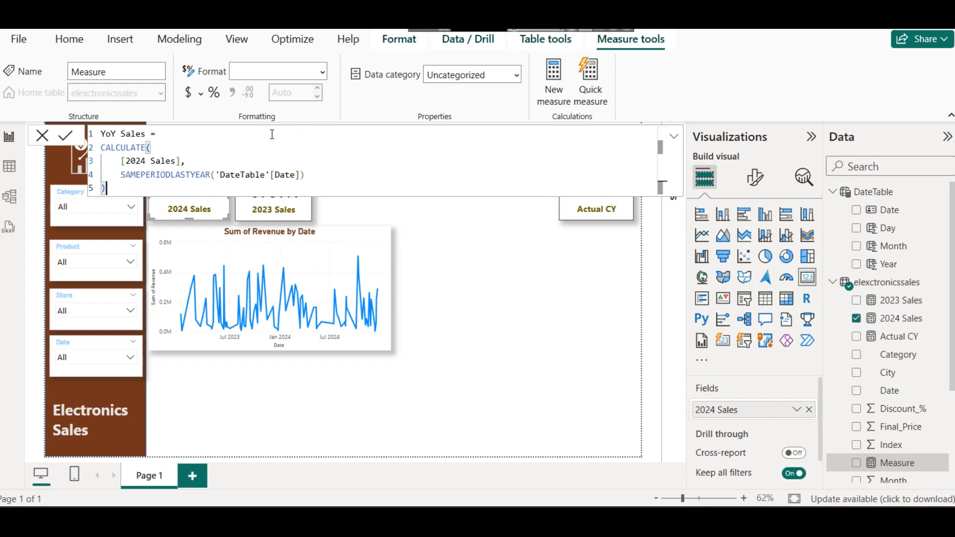
Step: Copy the full YoY Sales formula into the Notepad notes below the PY Sales formula, then return to the Power BI report
{"action": "key", "text": "ctrl+a"}
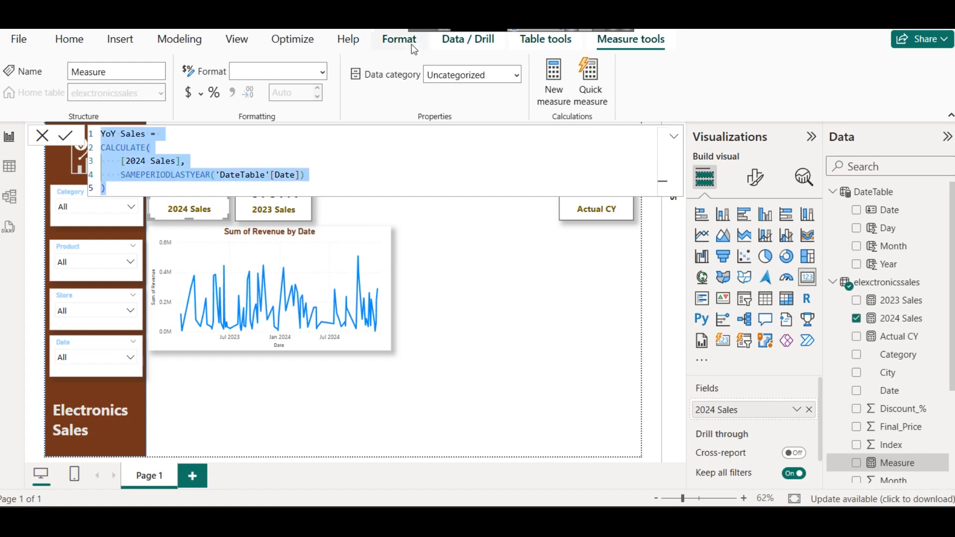
{"action": "key", "text": "alt+Tab"}
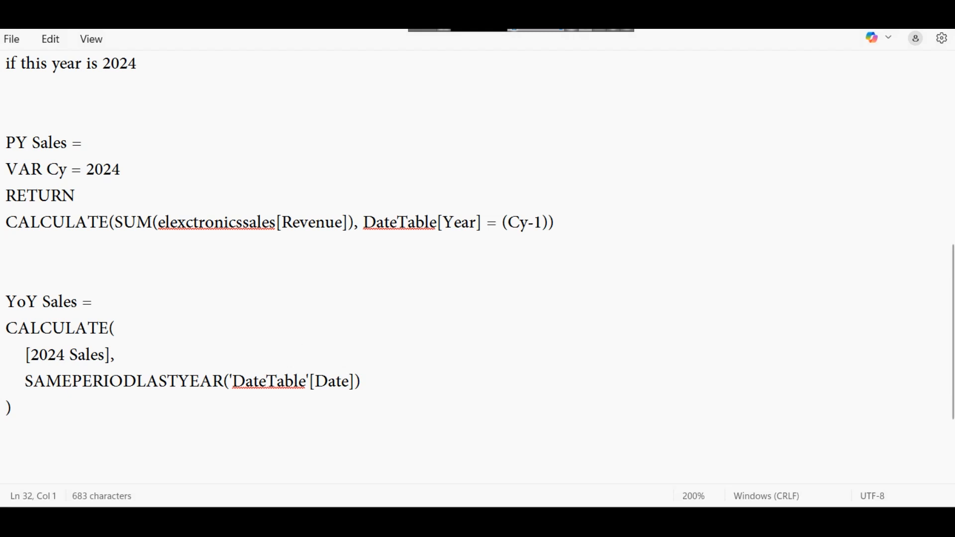
{"action": "double_click", "coordinate": [149, 381]}
{"action": "left_click", "coordinate": [170, 407]}
{"action": "key", "text": "shift+Right"}
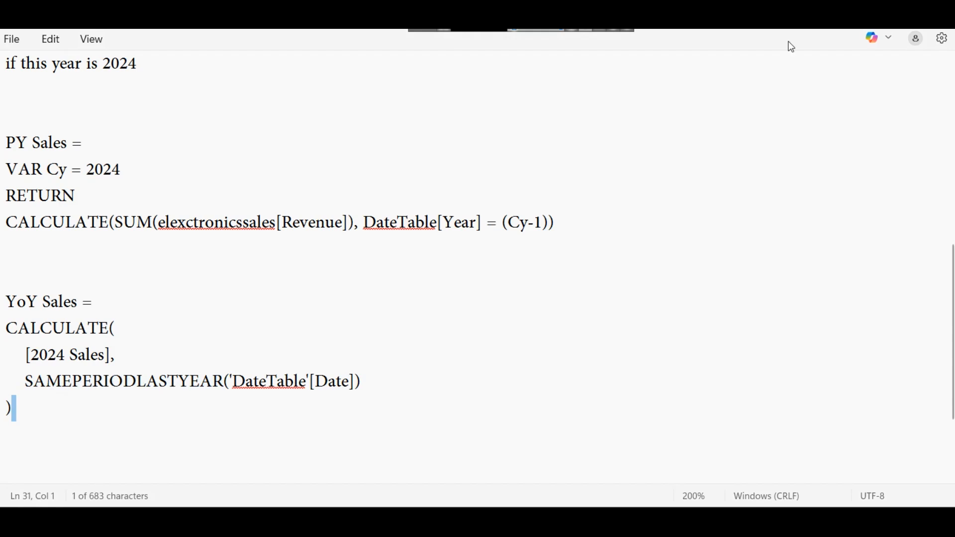
{"action": "left_click", "coordinate": [849, 21]}
Step: Re-enter the opening parenthesis after SAMEPERIODLASTYEAR in the YoY Sales formula to examine the function's syntax hint
{"action": "left_click", "coordinate": [293, 165]}
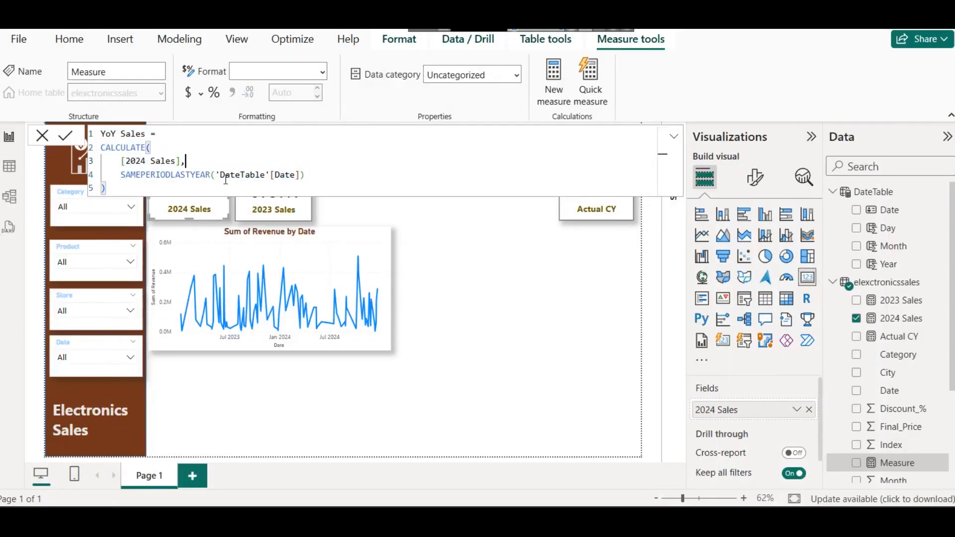
{"action": "double_click", "coordinate": [214, 175]}
{"action": "left_click", "coordinate": [216, 175]}
{"action": "key", "text": "BackSpace"}
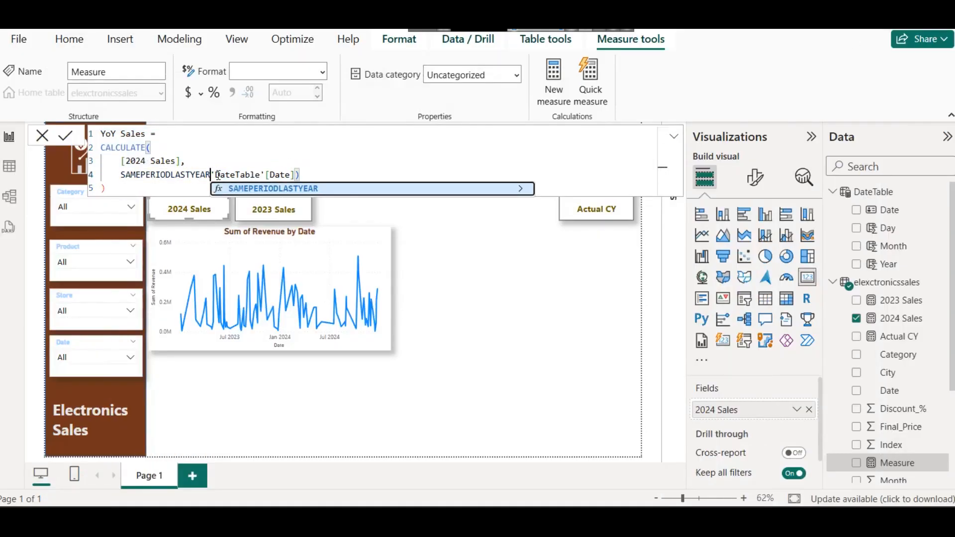
{"action": "type", "text": "("}
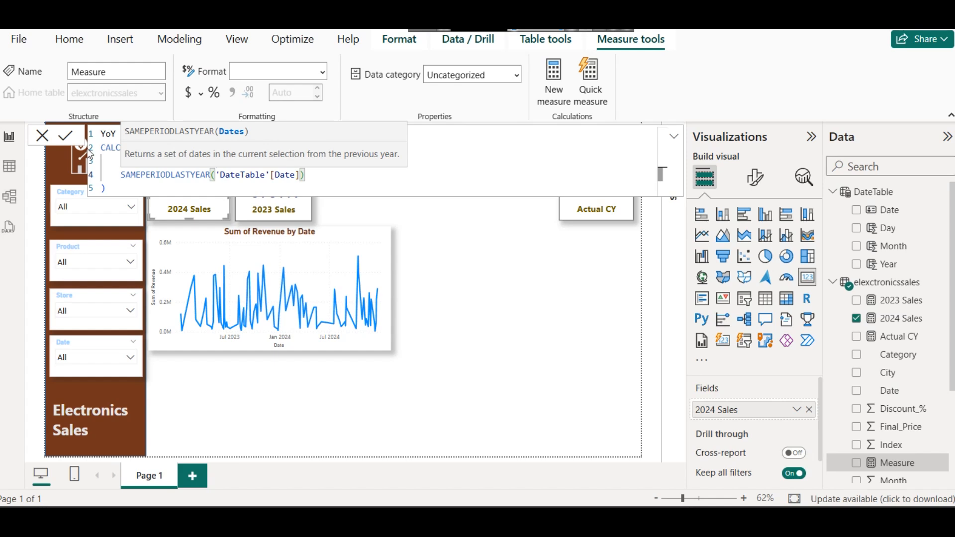
Step: Commit the YoY Sales measure, rename it YoY Sales 23 24 in its formula, and commit the new name
{"action": "left_click", "coordinate": [66, 137]}
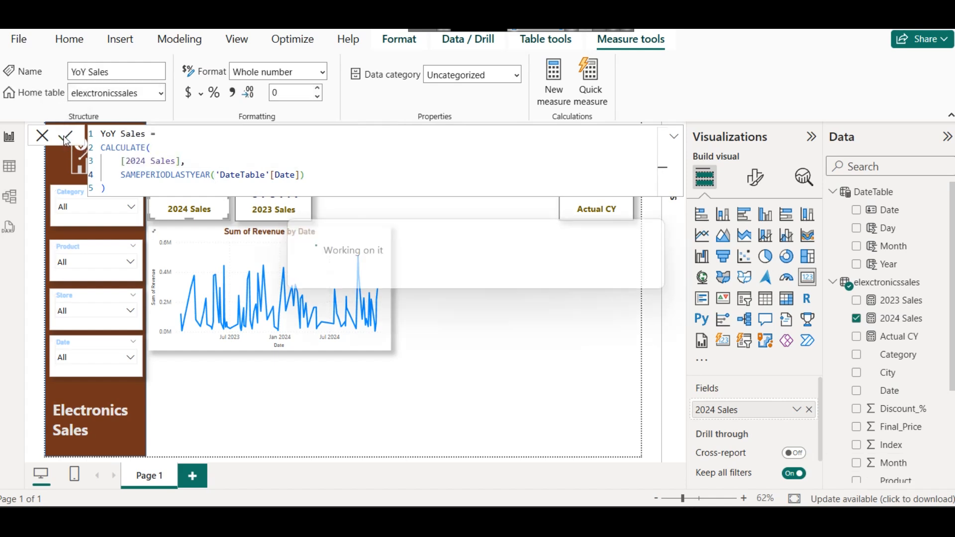
{"action": "left_click", "coordinate": [150, 131]}
{"action": "type", "text": "23 24"}
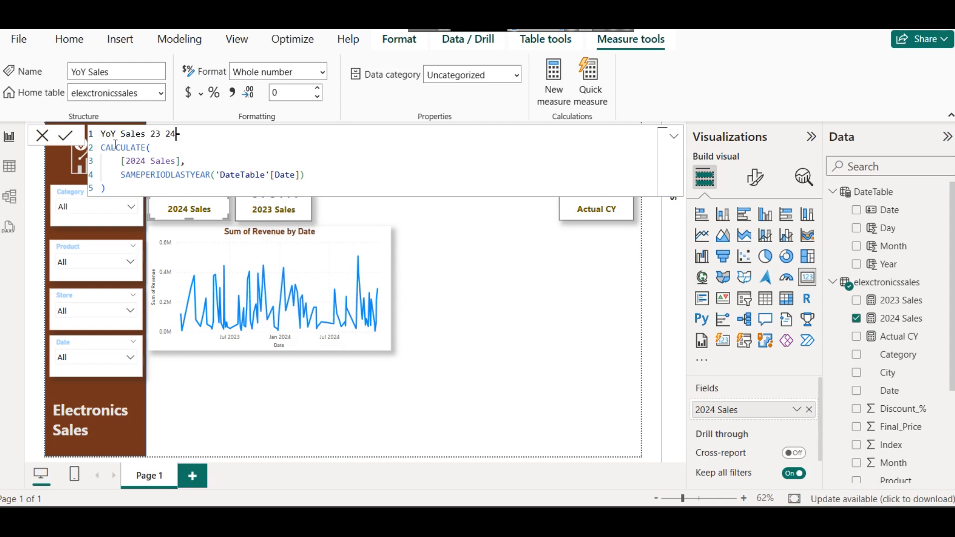
{"action": "left_click", "coordinate": [65, 136]}
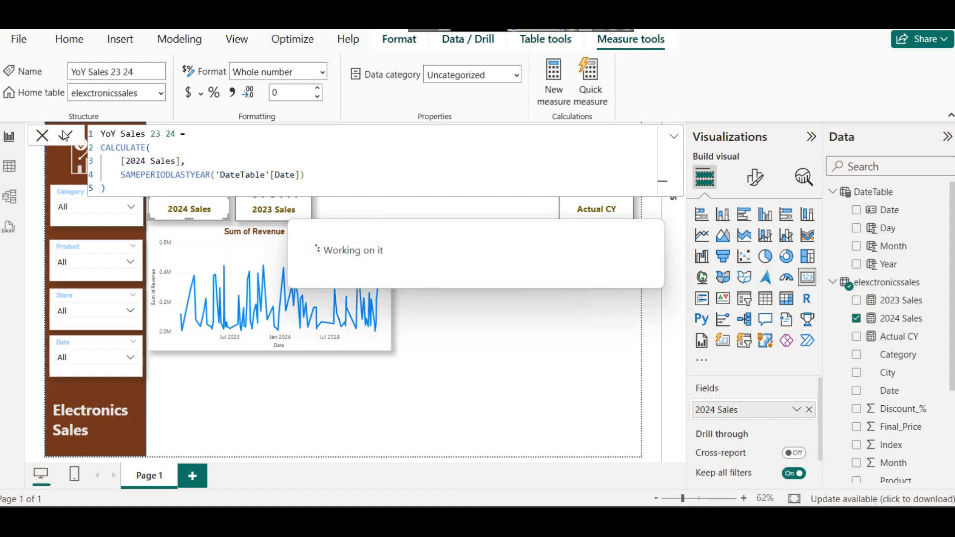
{"action": "left_click", "coordinate": [594, 307]}
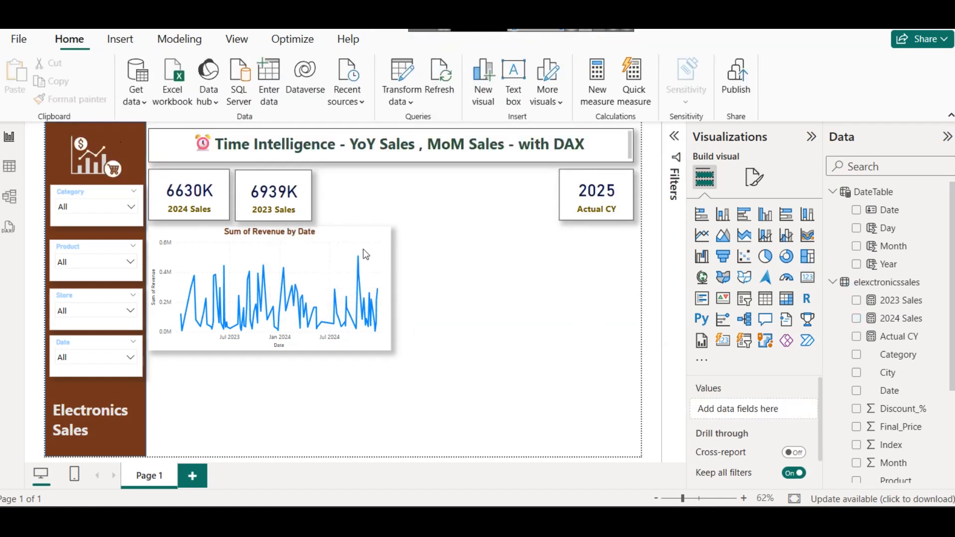
Step: Duplicate the 2023 Sales card beside the original and replace the copy's field with YoY Sales 23 24
{"action": "left_click", "coordinate": [280, 198]}
{"action": "left_click_drag", "start_coordinate": [293, 206], "coordinate": [356, 201]}
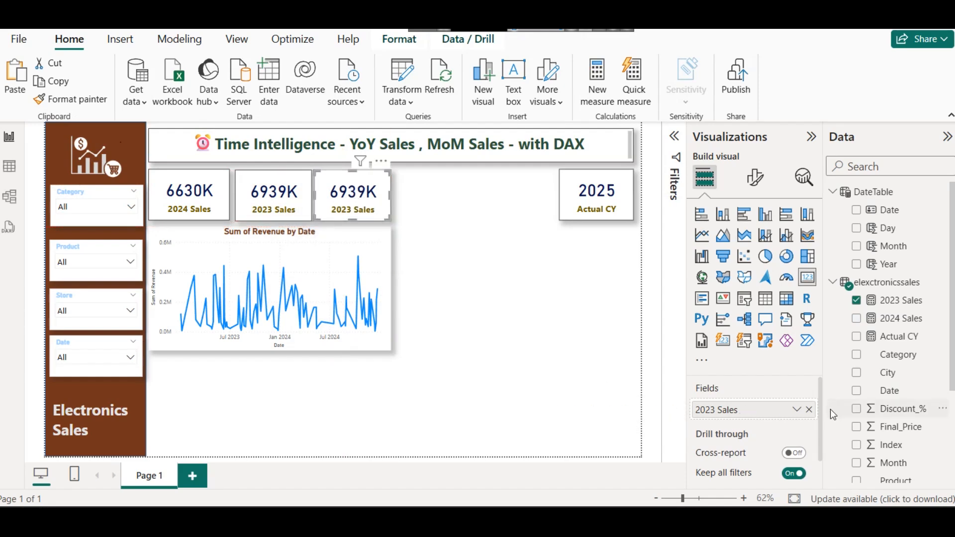
{"action": "left_click", "coordinate": [809, 410]}
{"action": "scroll", "coordinate": [853, 417], "scroll_direction": "down", "scroll_amount": 5}
{"action": "left_click_drag", "start_coordinate": [920, 474], "coordinate": [746, 409]}
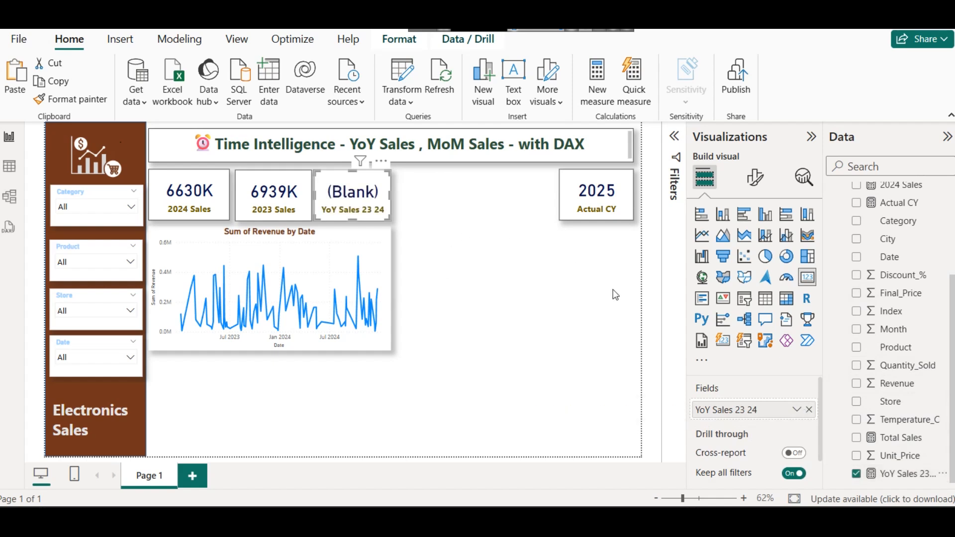
Step: Replace [2024 Sales] with [Total Sales] as the CALCULATE expression in the YoY Sales 23 24 measure and commit it
{"action": "left_click", "coordinate": [905, 474]}
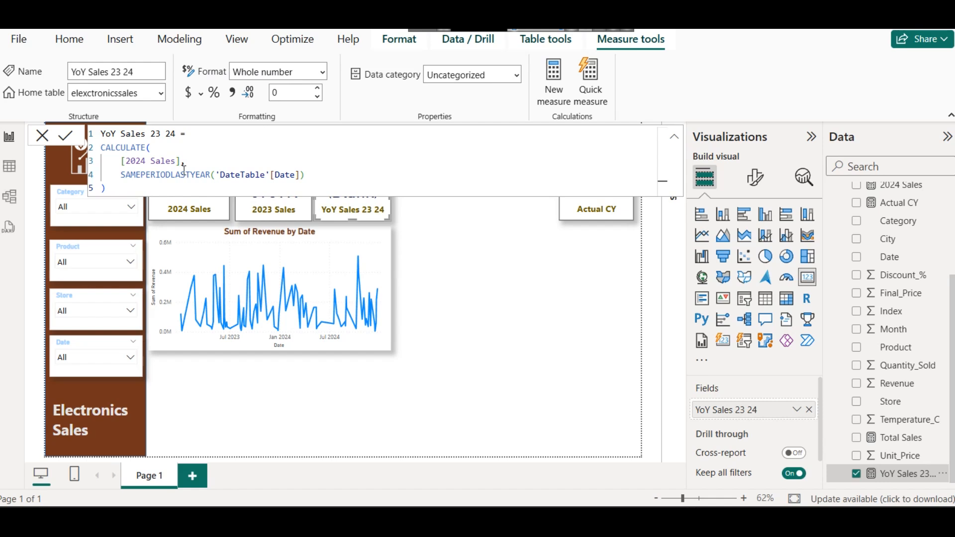
{"action": "left_click_drag", "start_coordinate": [122, 163], "coordinate": [181, 163]}
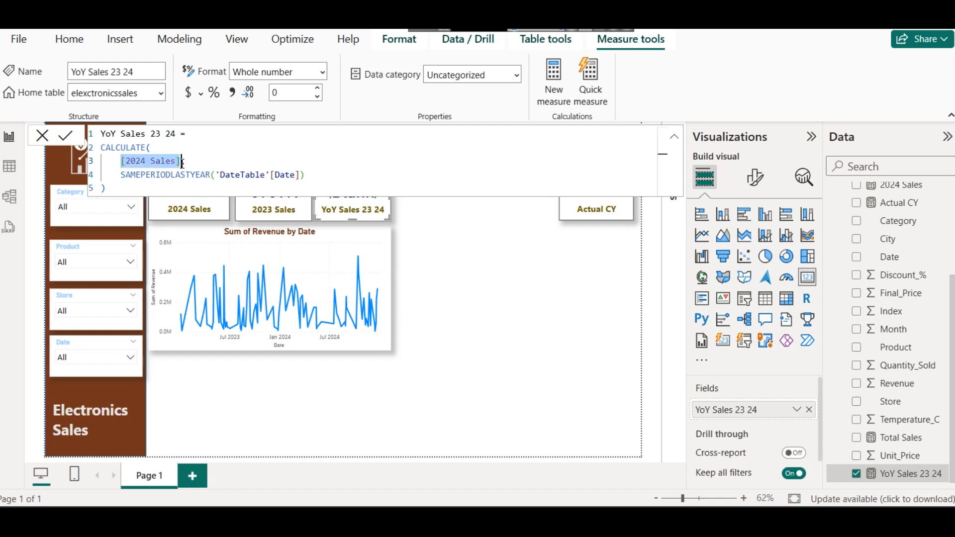
{"action": "type", "text": "Total,"}
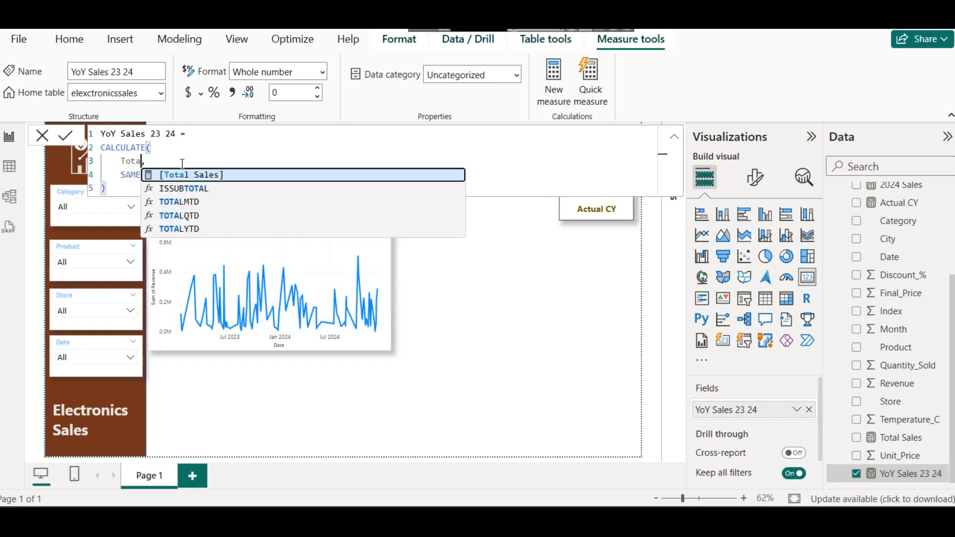
{"action": "key", "text": "Tab"}
{"action": "left_click", "coordinate": [65, 136]}
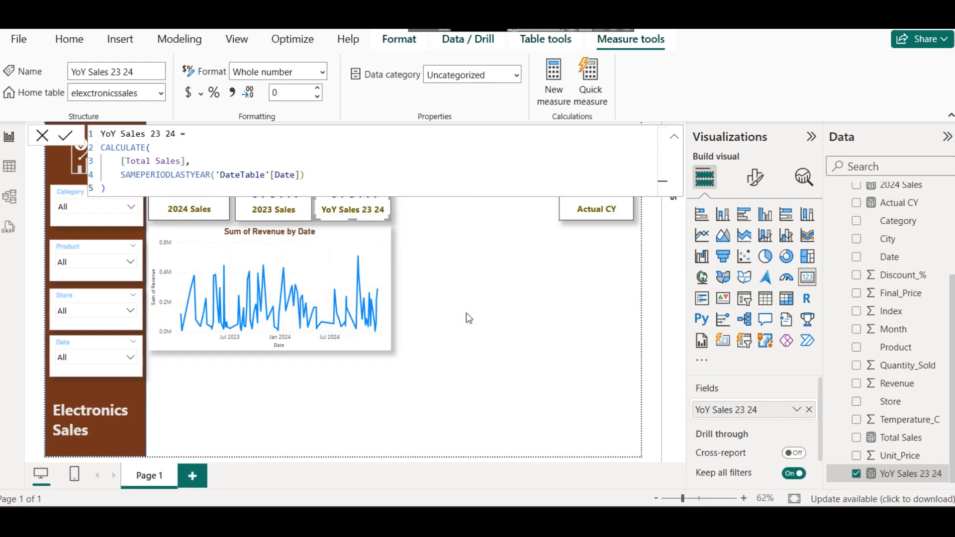
{"action": "left_click", "coordinate": [466, 317]}
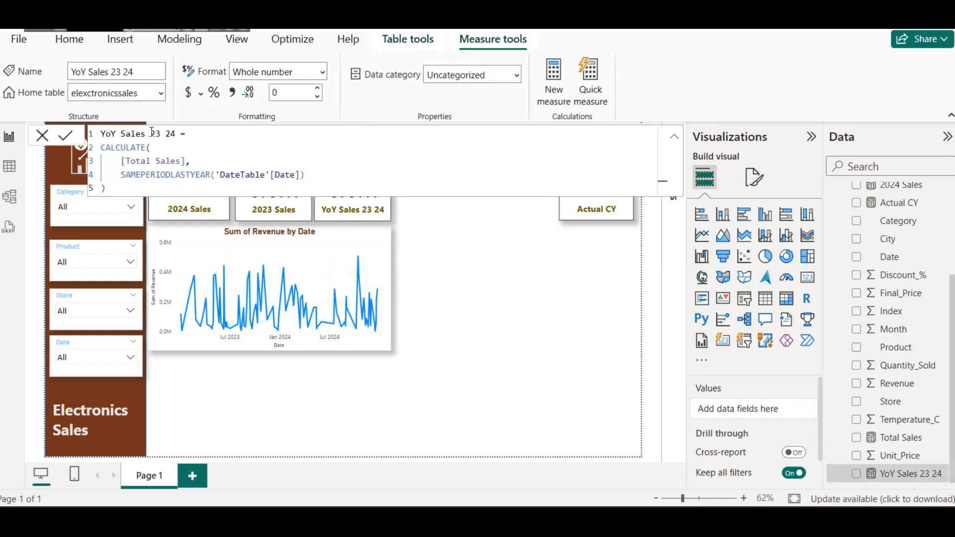
Step: Rename the YoY Sales 23 24 measure to YoY Sales in its formula and commit the change
{"action": "left_click_drag", "start_coordinate": [151, 133], "coordinate": [181, 134]}
{"action": "key", "text": "BackSpace"}
{"action": "key", "text": "BackSpace"}
{"action": "left_click", "coordinate": [65, 137]}
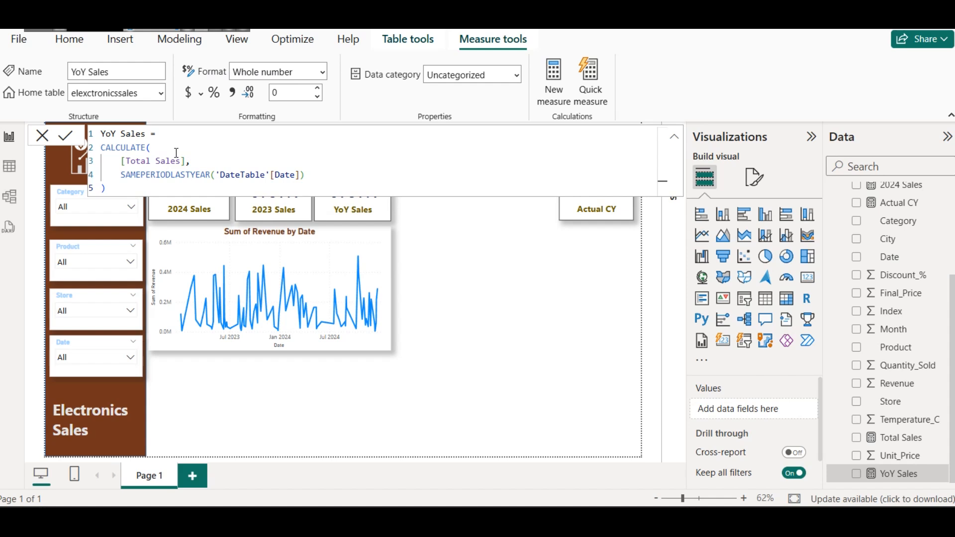
Step: Examine the SAMEPERIODLASTYEAR line of YoY Sales, then compare the 2023 Sales and 2024 Sales formulas and the 2023 and YoY cards
{"action": "left_click", "coordinate": [118, 175]}
{"action": "left_click", "coordinate": [333, 175], "text": "shift"}
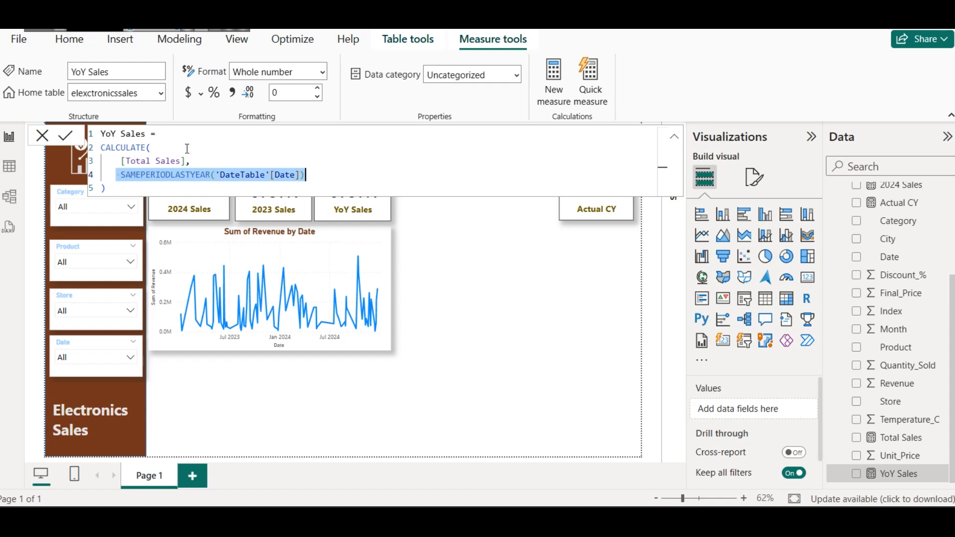
{"action": "left_click", "coordinate": [232, 187]}
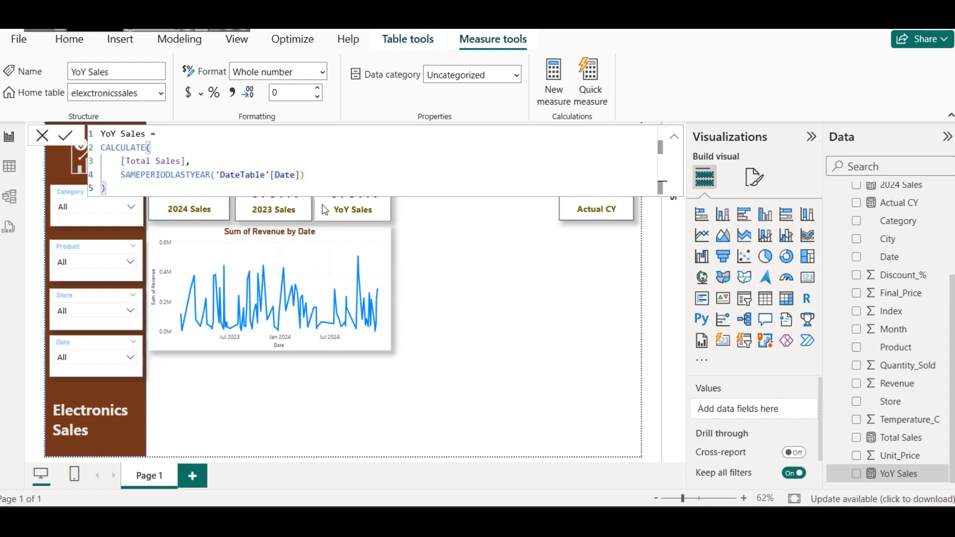
{"action": "left_click", "coordinate": [262, 210]}
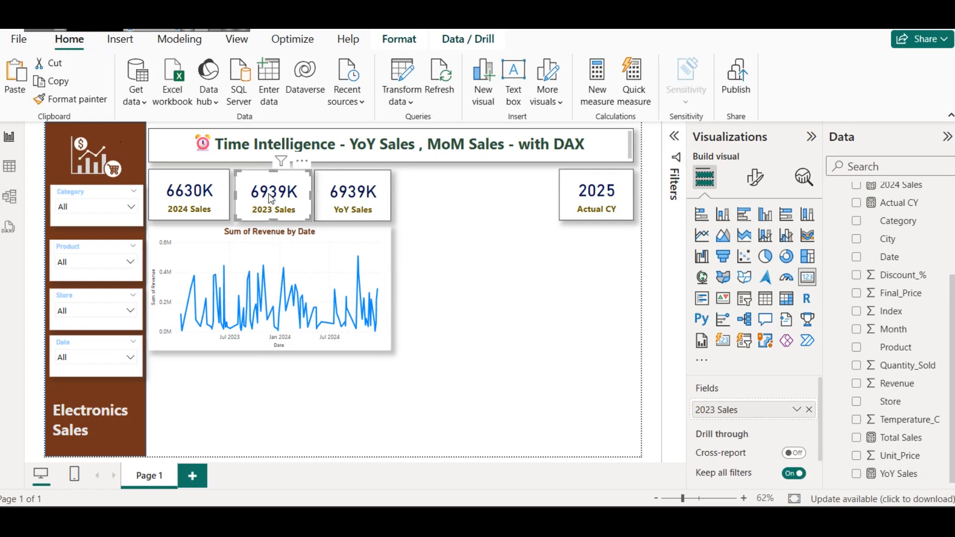
{"action": "scroll", "coordinate": [910, 413], "scroll_direction": "up", "scroll_amount": 3}
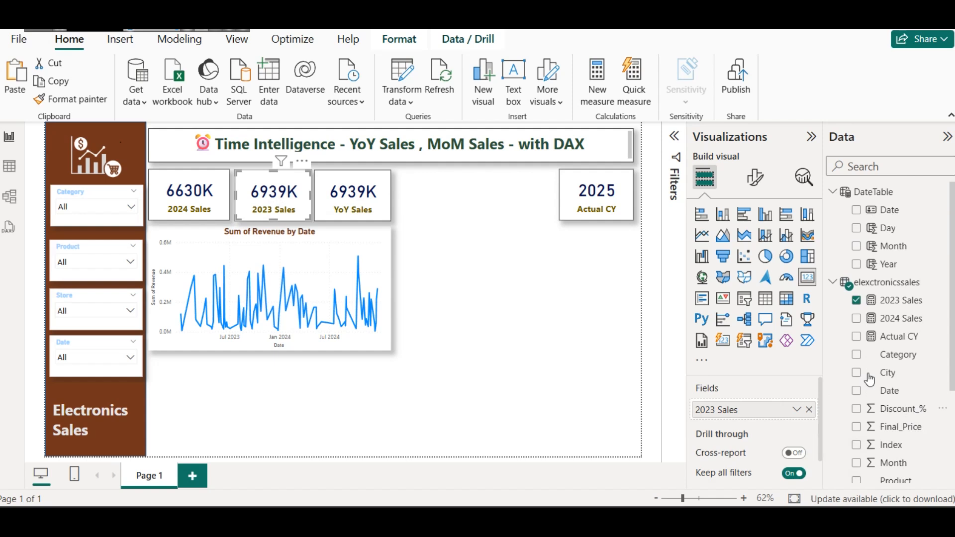
{"action": "left_click", "coordinate": [900, 300]}
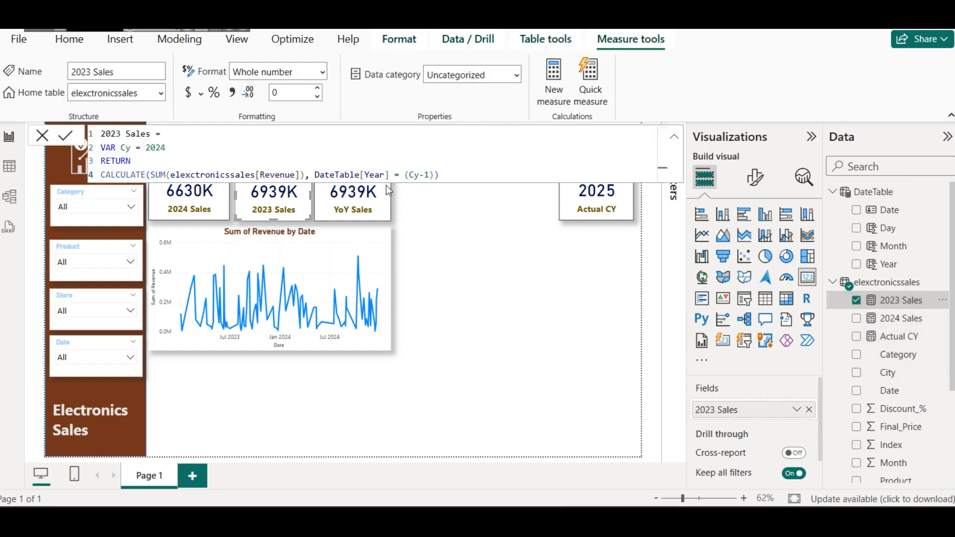
{"action": "left_click", "coordinate": [899, 318]}
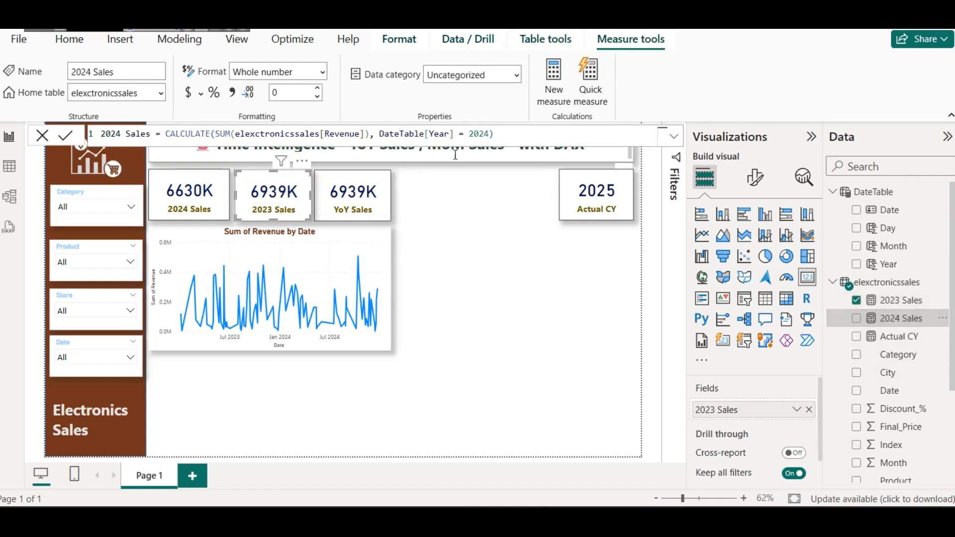
{"action": "left_click", "coordinate": [353, 198]}
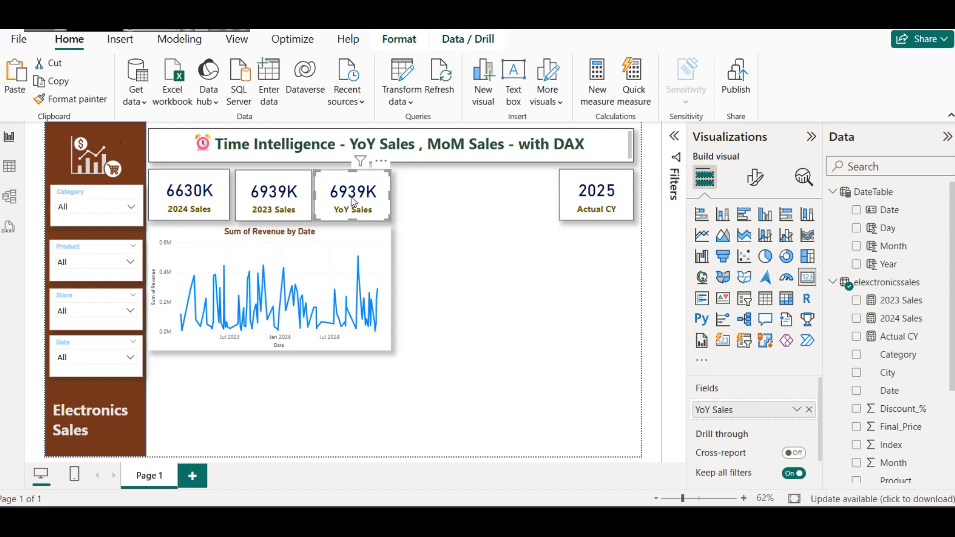
{"action": "left_click", "coordinate": [307, 211]}
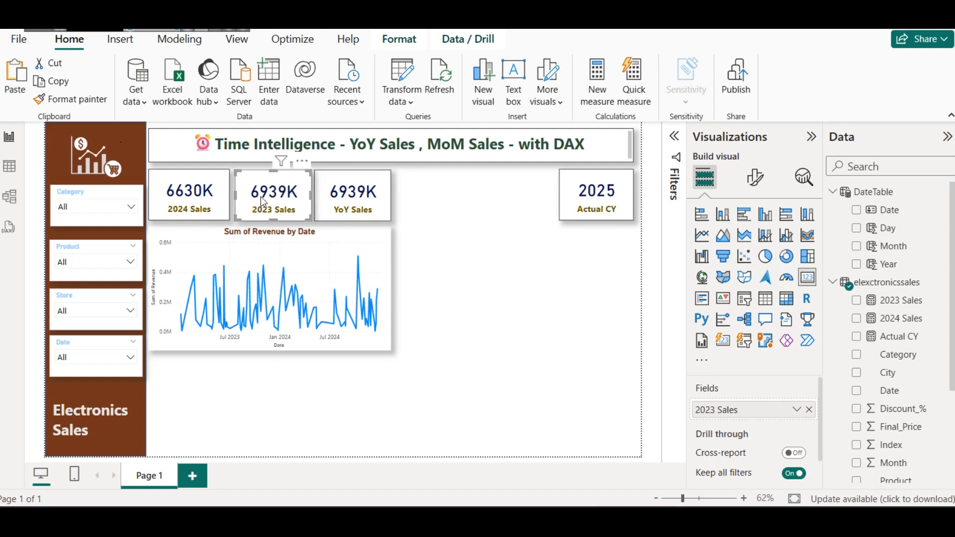
{"action": "left_click", "coordinate": [361, 198]}
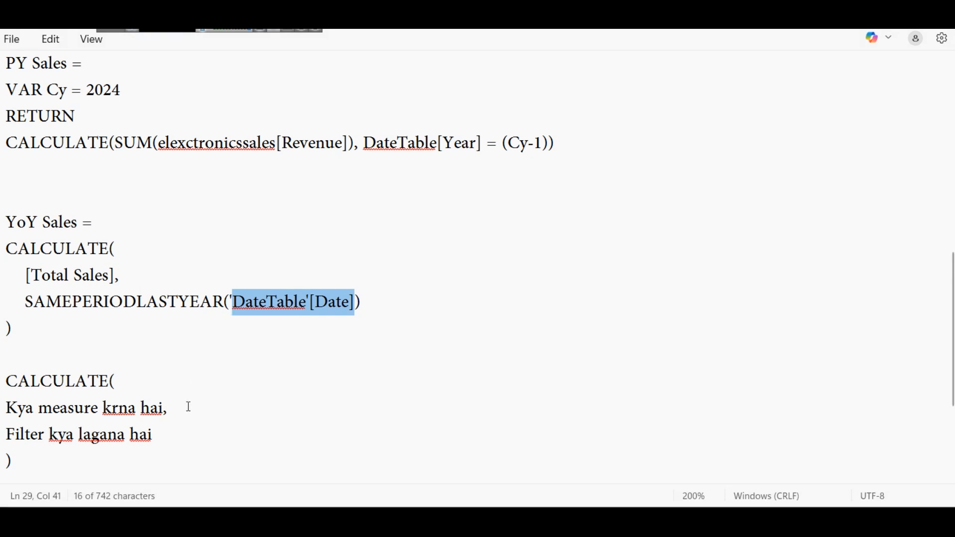
Step: Compare the CALCULATE template's measure and filter lines with the YoY Sales arguments in the Notepad notes, then return to Power BI
{"action": "left_click_drag", "start_coordinate": [189, 407], "coordinate": [21, 413]}
{"action": "left_click_drag", "start_coordinate": [119, 274], "coordinate": [6, 275]}
{"action": "left_click_drag", "start_coordinate": [153, 436], "coordinate": [6, 435]}
{"action": "left_click_drag", "start_coordinate": [382, 309], "coordinate": [10, 303]}
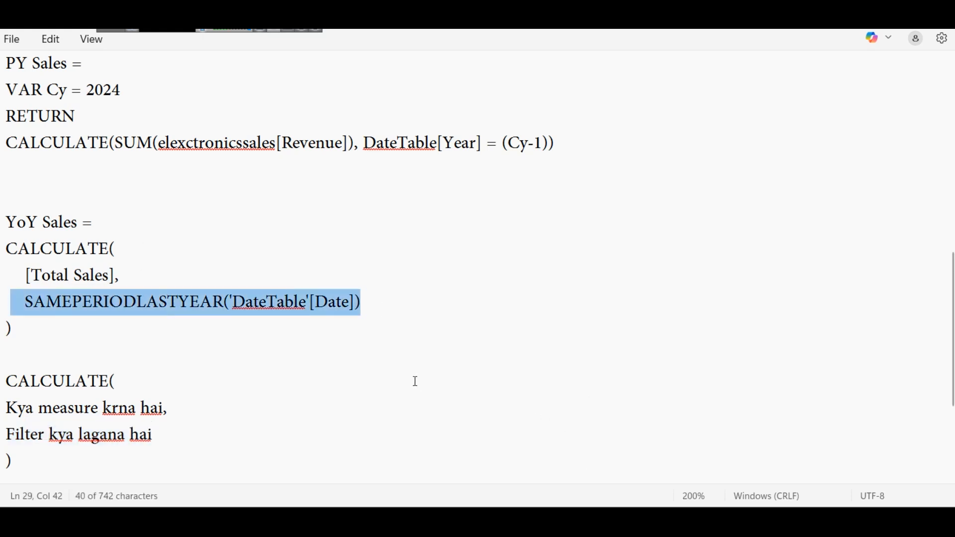
{"action": "mouse_move", "coordinate": [623, 506]}
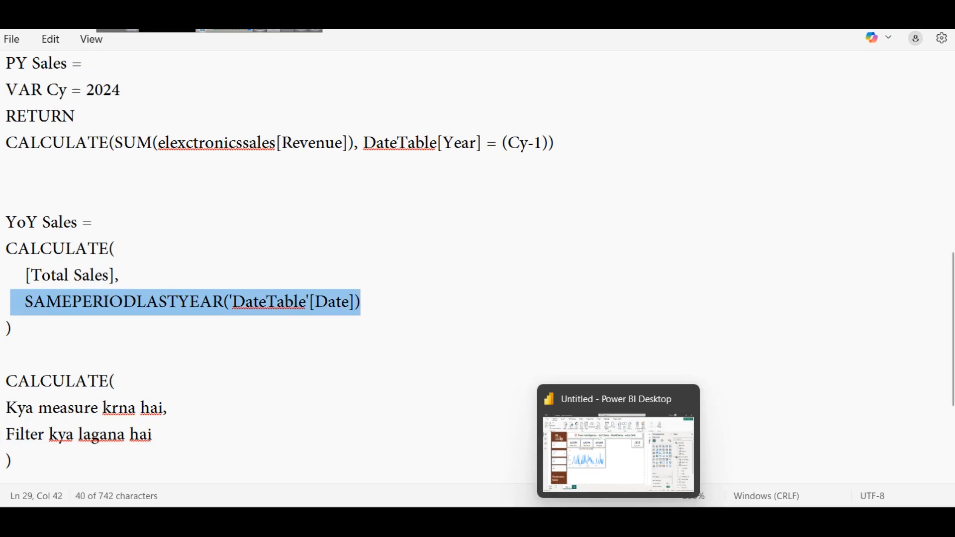
{"action": "left_click", "coordinate": [610, 462]}
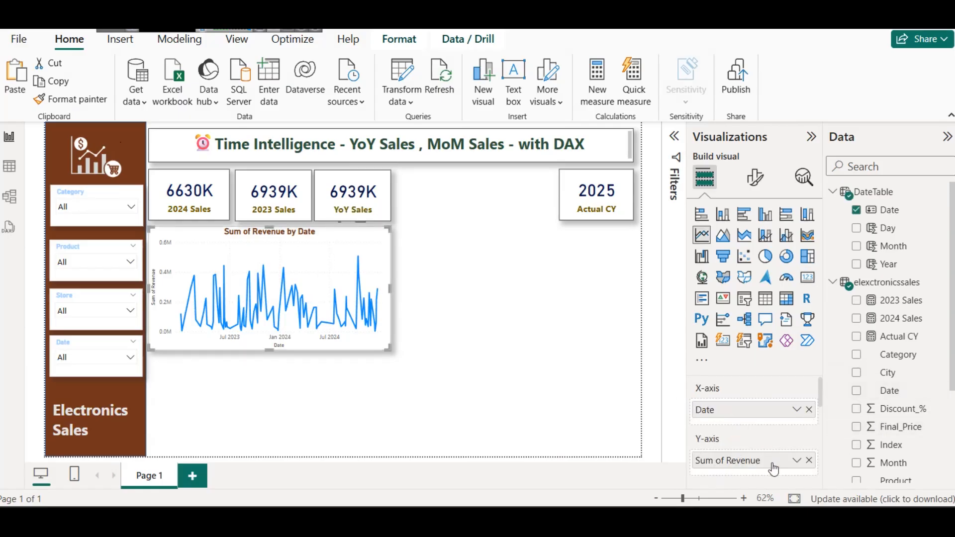
Step: Replace Sum of Revenue on the line chart's Y-axis with the Total Sales and YoY Sales measures
{"action": "left_click", "coordinate": [809, 460]}
{"action": "scroll", "coordinate": [893, 439], "scroll_direction": "down", "scroll_amount": 2}
{"action": "scroll", "coordinate": [894, 438], "scroll_direction": "down", "scroll_amount": 2}
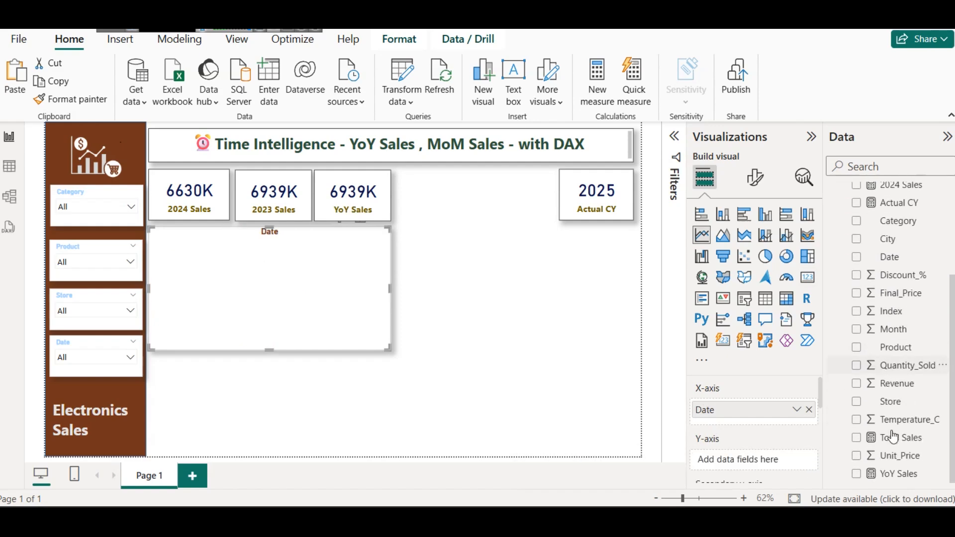
{"action": "left_click_drag", "start_coordinate": [893, 438], "coordinate": [790, 459]}
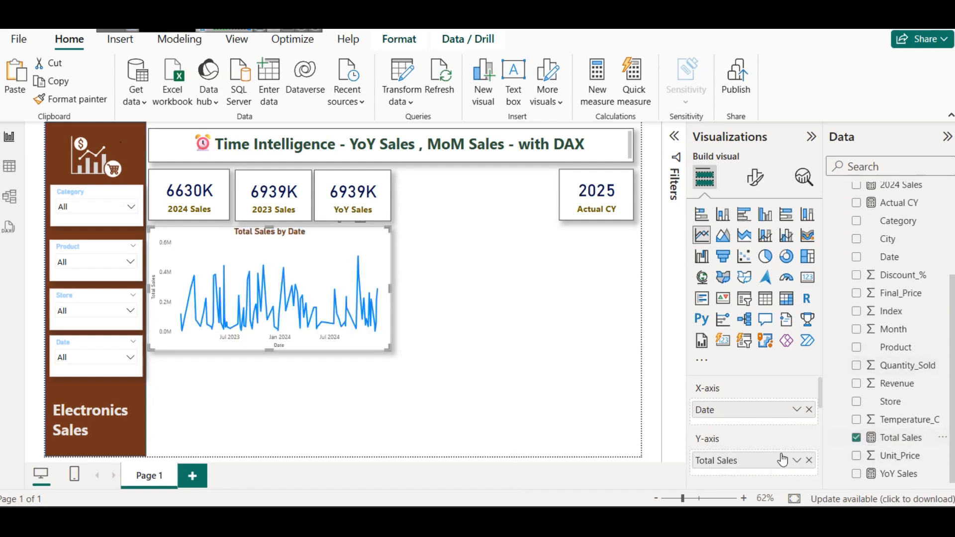
{"action": "left_click_drag", "start_coordinate": [901, 486], "coordinate": [766, 463]}
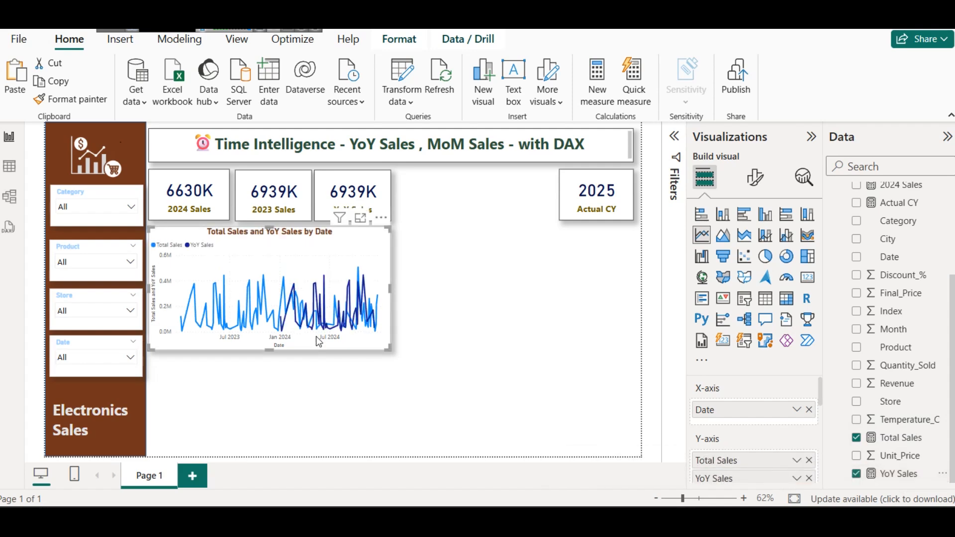
Step: Examine the Total Sales and YoY Sales lines across 2023 and 2024 in focus mode, then return to the report
{"action": "left_click", "coordinate": [360, 219]}
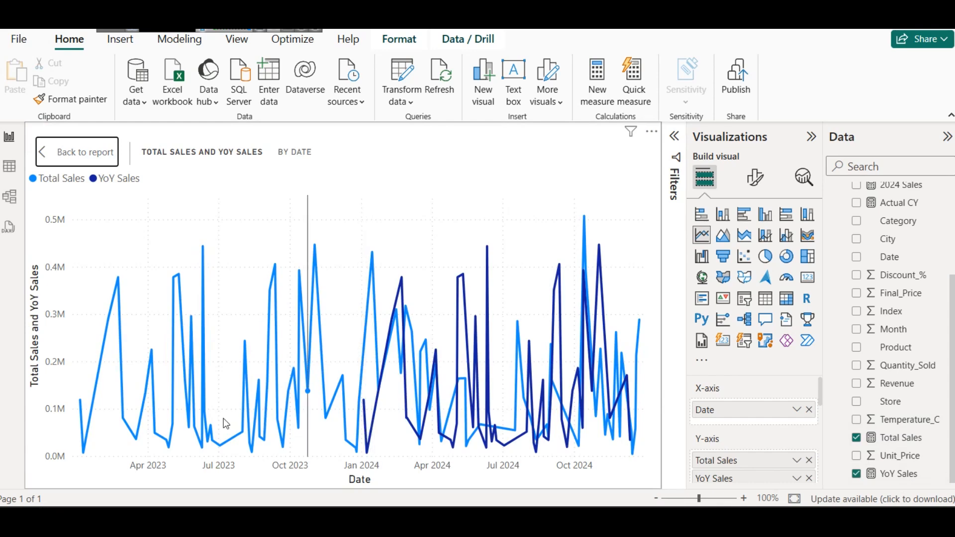
{"action": "mouse_move", "coordinate": [181, 387]}
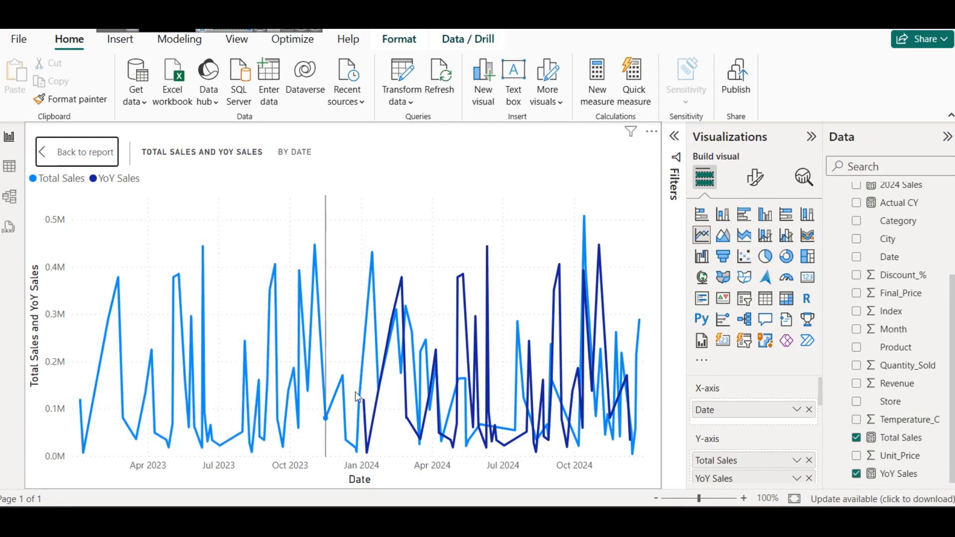
{"action": "mouse_move", "coordinate": [335, 430]}
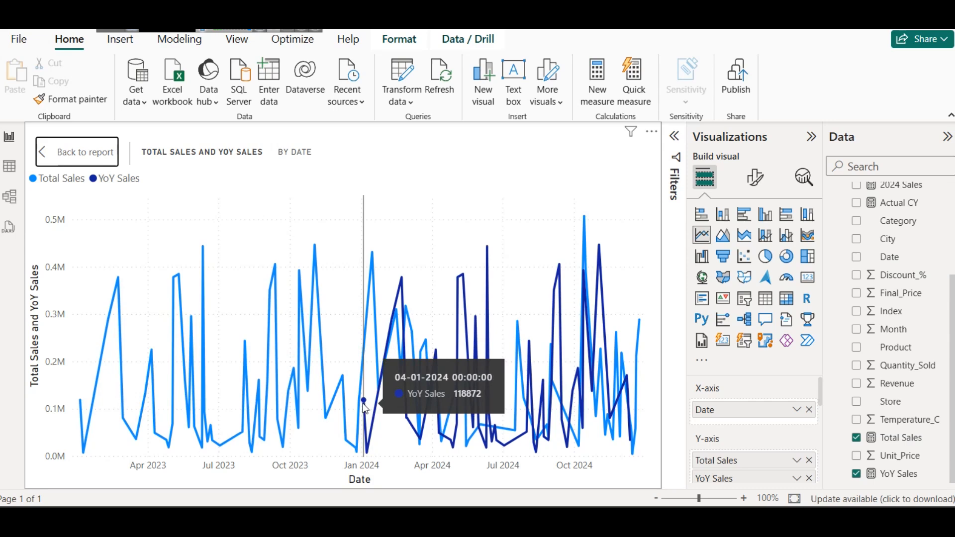
{"action": "left_click", "coordinate": [62, 152]}
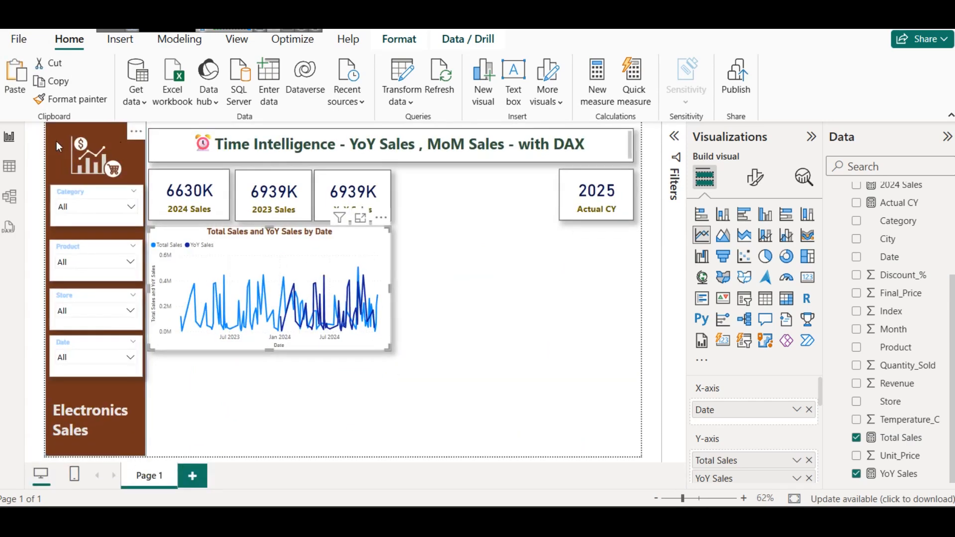
{"action": "mouse_move", "coordinate": [354, 329]}
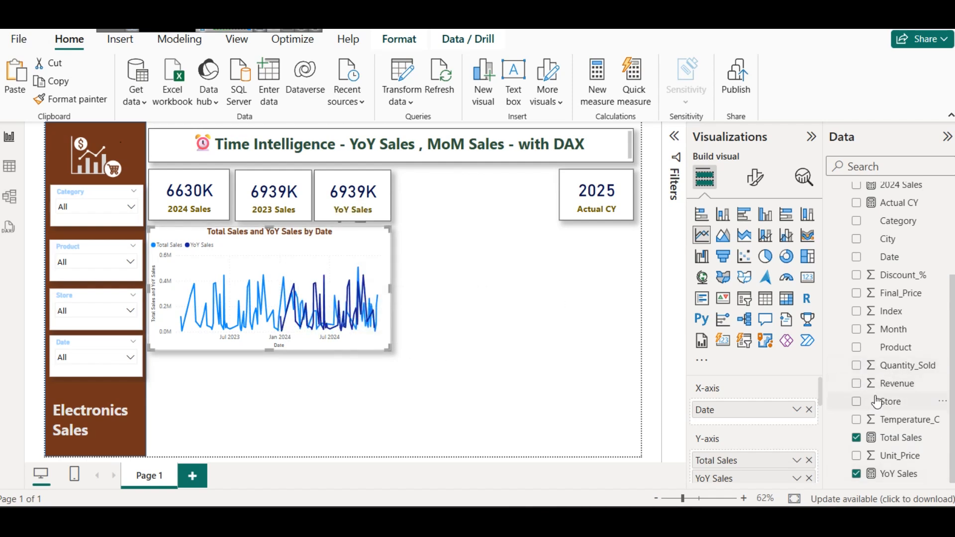
Step: Add the 2023 Sales measure to the line chart's Y-axis alongside Total Sales and YoY Sales
{"action": "scroll", "coordinate": [890, 398], "scroll_direction": "up", "scroll_amount": 3}
{"action": "left_click_drag", "start_coordinate": [900, 258], "coordinate": [751, 433]}
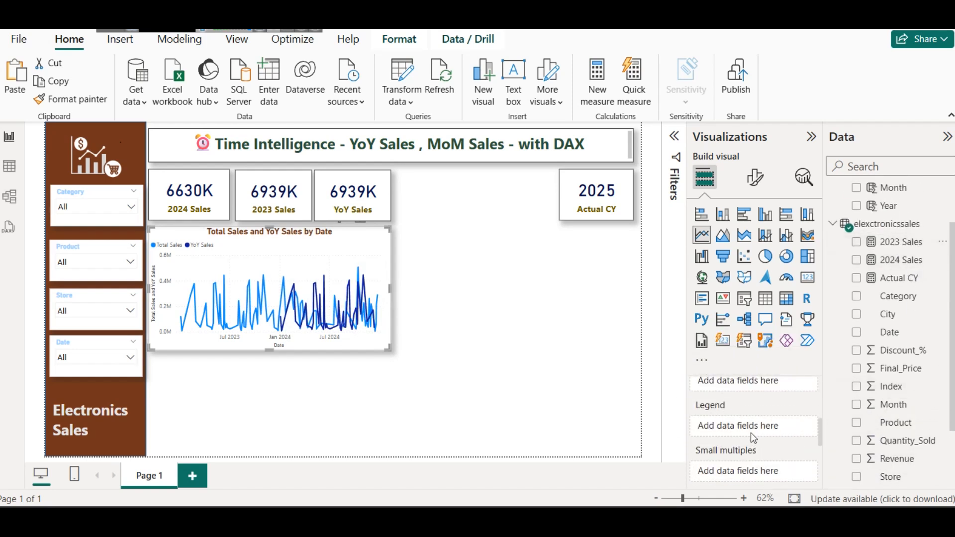
{"action": "left_click", "coordinate": [855, 241]}
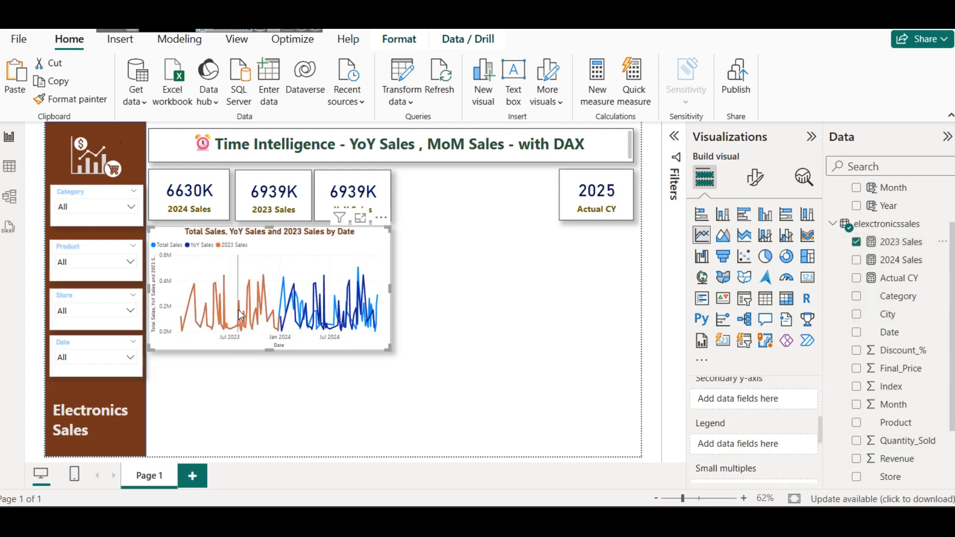
{"action": "scroll", "coordinate": [786, 418], "scroll_direction": "up", "scroll_amount": 3}
{"action": "scroll", "coordinate": [786, 418], "scroll_direction": "down", "scroll_amount": 2}
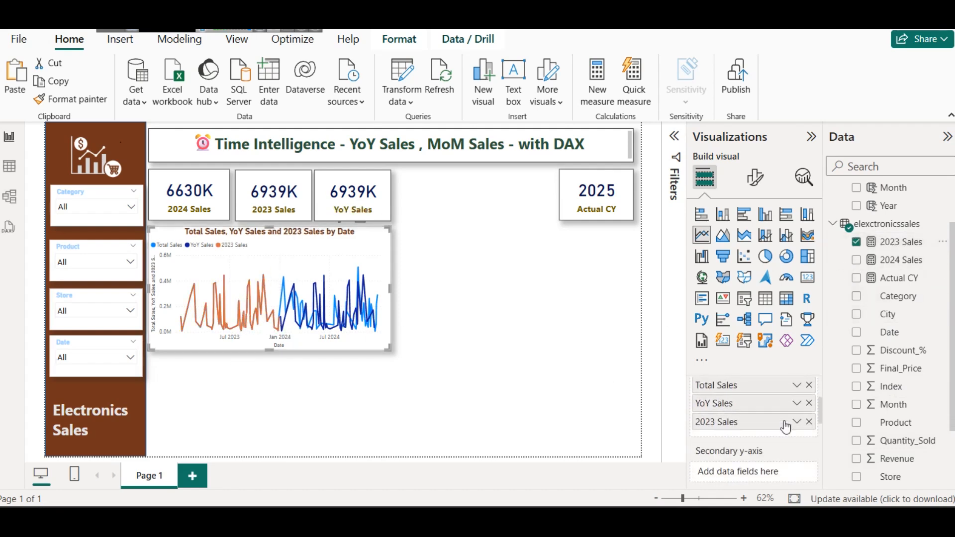
Step: Try the line chart without Total Sales on the Y-axis to compare YoY Sales and 2023 Sales, then undo the removal
{"action": "left_click", "coordinate": [808, 385]}
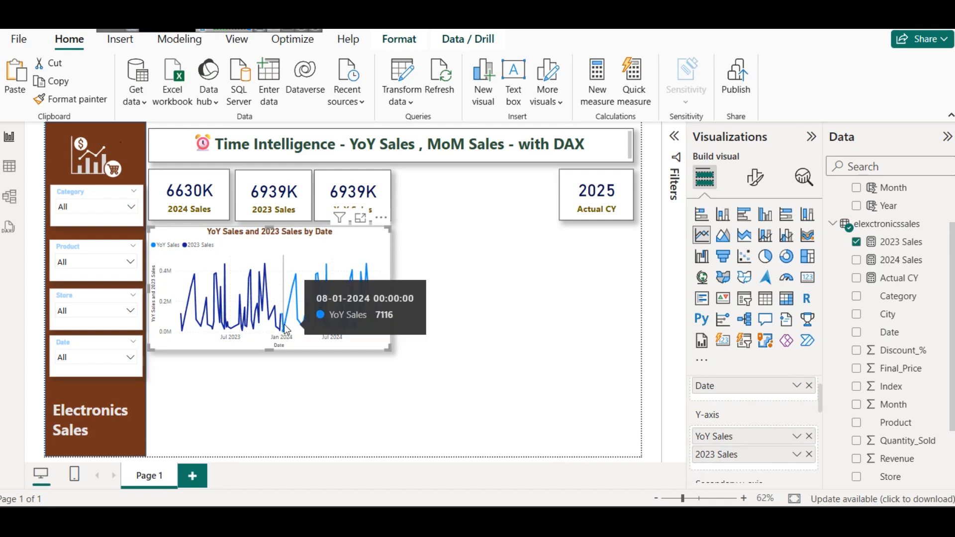
{"action": "mouse_move", "coordinate": [328, 290]}
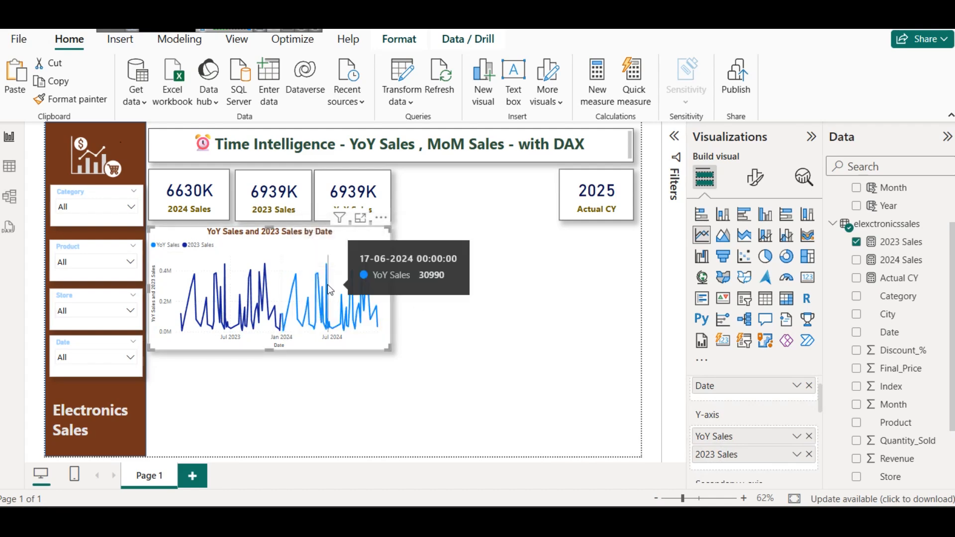
{"action": "key", "text": "ctrl+z"}
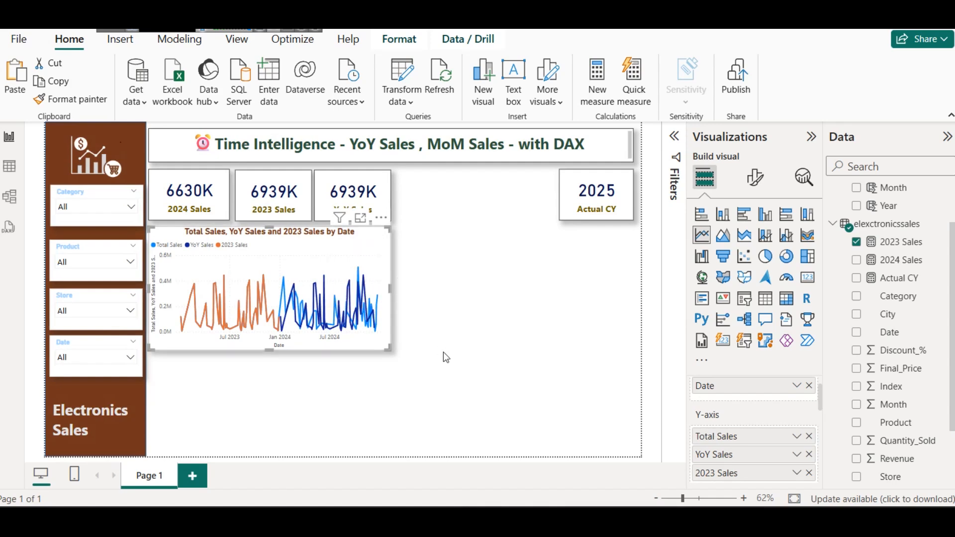
Step: Undo the addition of 2023 Sales to the line chart's Y-axis and deselect the chart
{"action": "key", "text": "ctrl+z"}
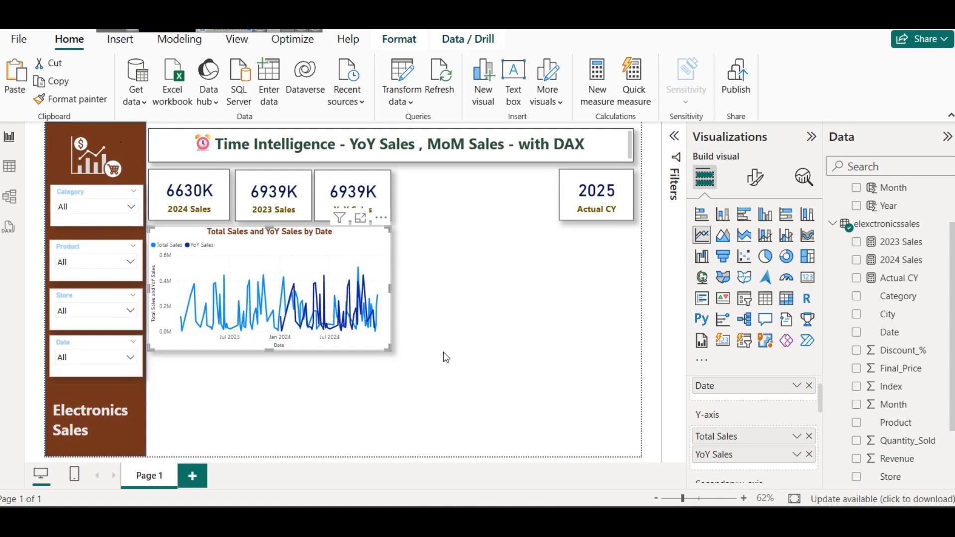
{"action": "left_click", "coordinate": [443, 357]}
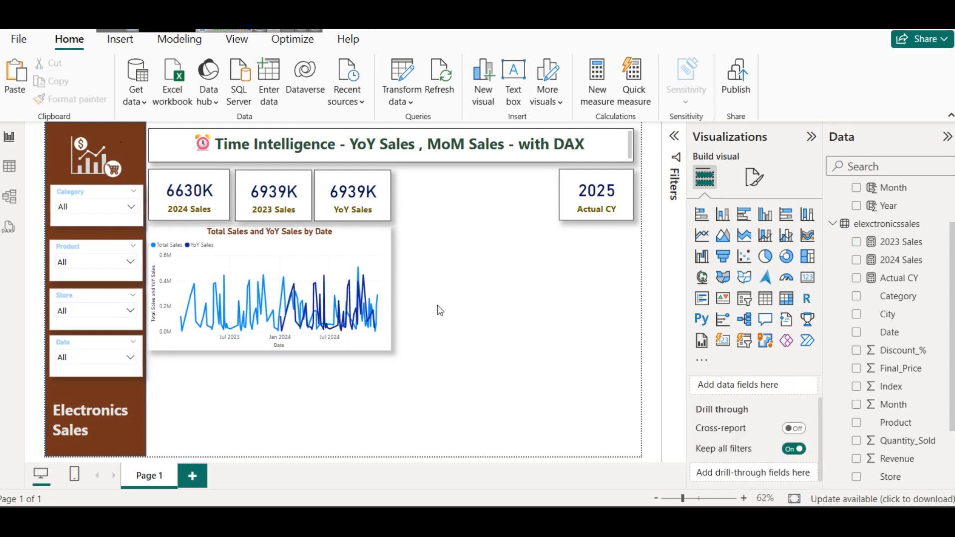
Step: Replace the Date field in the bottom slicer with Year from the DateTable
{"action": "left_click", "coordinate": [67, 358]}
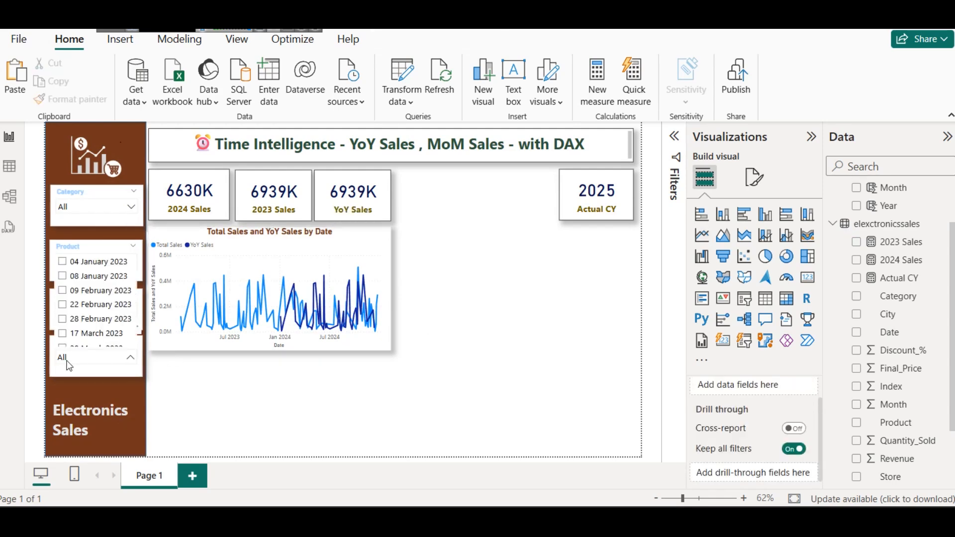
{"action": "left_click", "coordinate": [69, 363]}
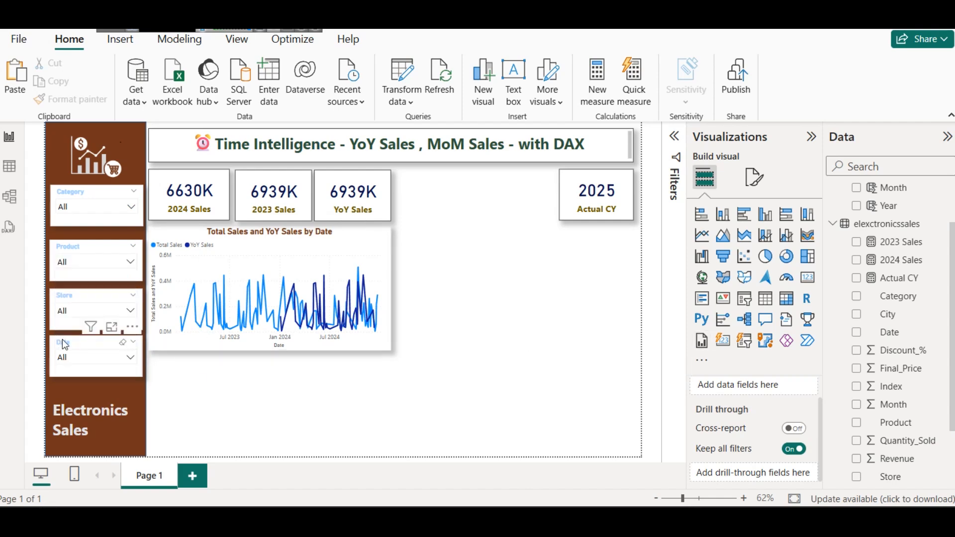
{"action": "left_click", "coordinate": [63, 344]}
{"action": "left_click", "coordinate": [802, 386]}
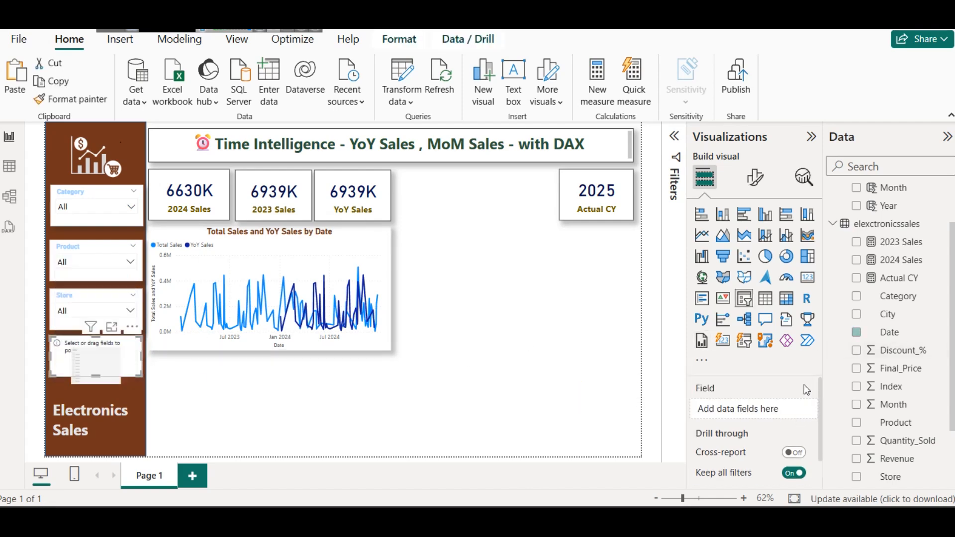
{"action": "scroll", "coordinate": [918, 270], "scroll_direction": "up", "scroll_amount": 2}
{"action": "left_click_drag", "start_coordinate": [917, 270], "coordinate": [746, 409]}
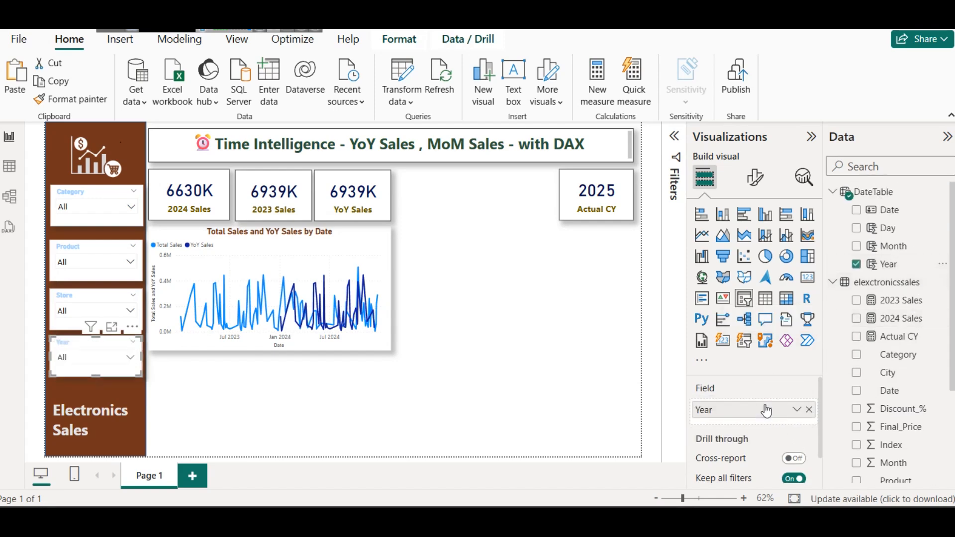
Step: Switch the Year slicer between 2024 and 2023 to compare the line chart and the YoY Sales card for each year
{"action": "left_click", "coordinate": [102, 358]}
{"action": "left_click", "coordinate": [77, 294]}
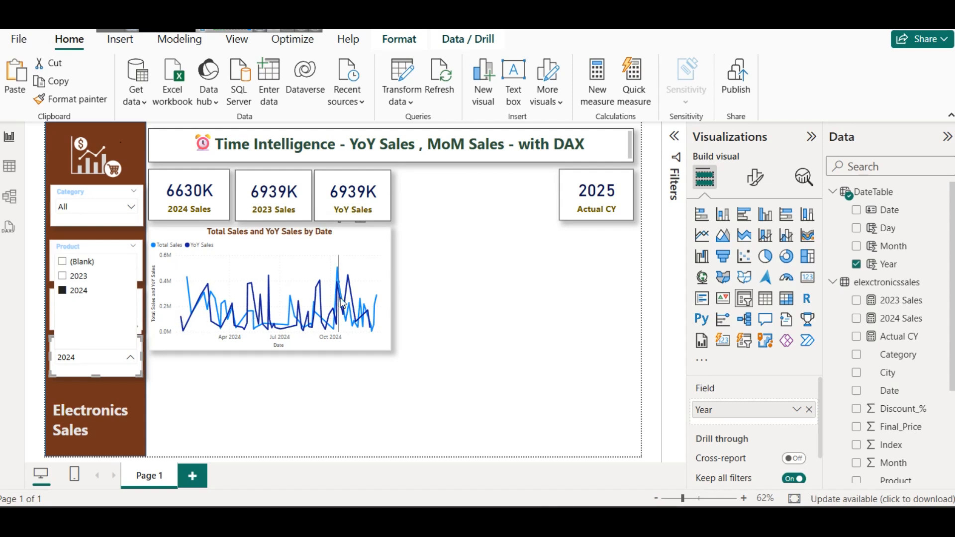
{"action": "left_click", "coordinate": [85, 282]}
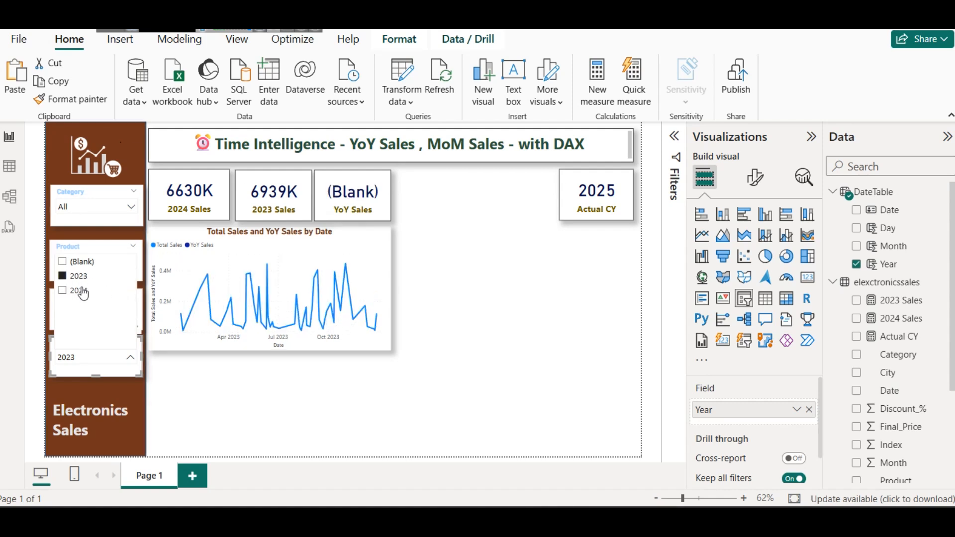
{"action": "left_click", "coordinate": [80, 291]}
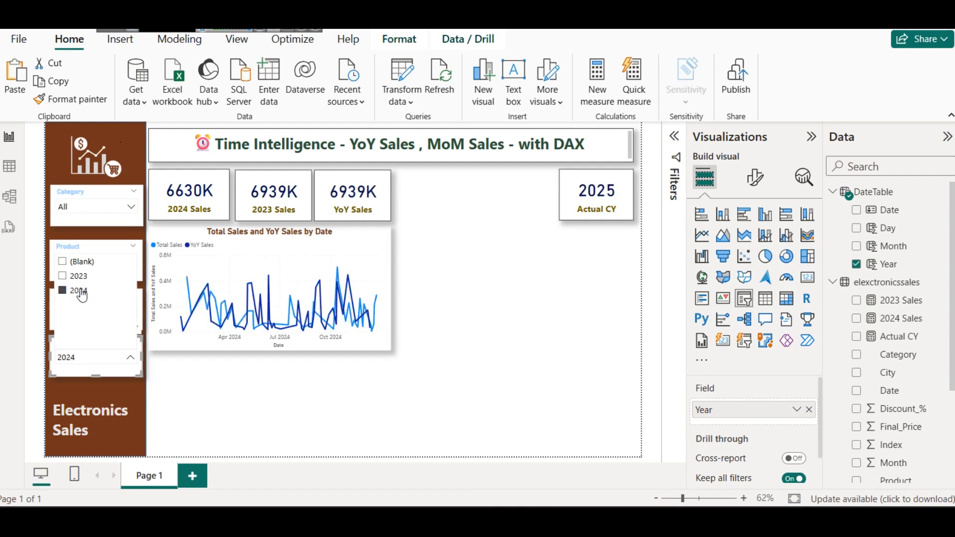
{"action": "left_click", "coordinate": [74, 282]}
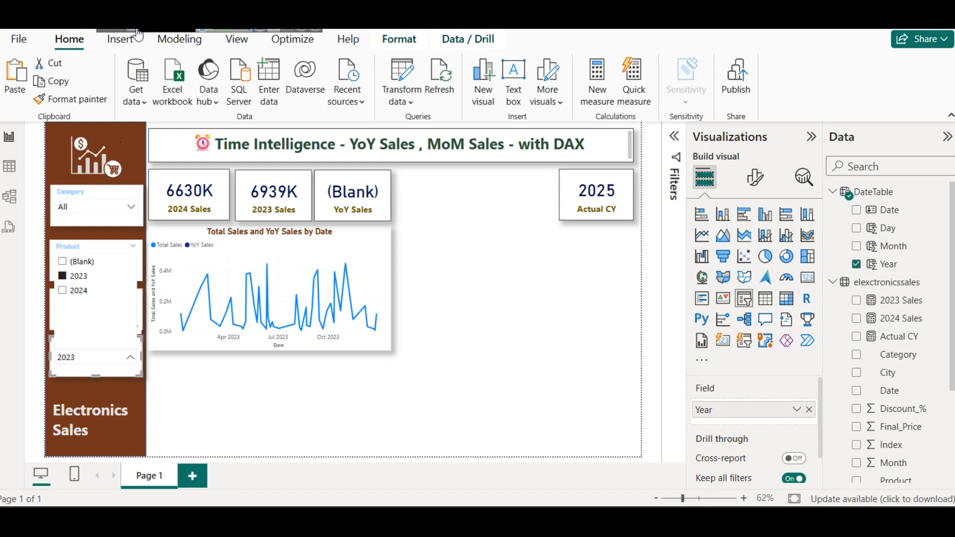
Step: Check which dates the elexctronicssales table's Date column covers in its filter list, then return to the report
{"action": "left_click", "coordinate": [9, 167]}
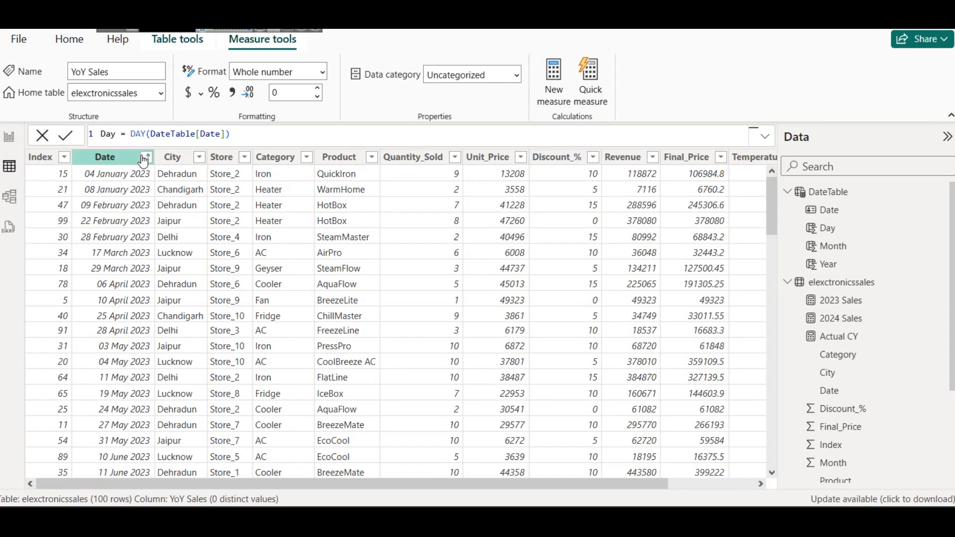
{"action": "left_click", "coordinate": [144, 158]}
{"action": "scroll", "coordinate": [341, 305], "scroll_direction": "down", "scroll_amount": 15}
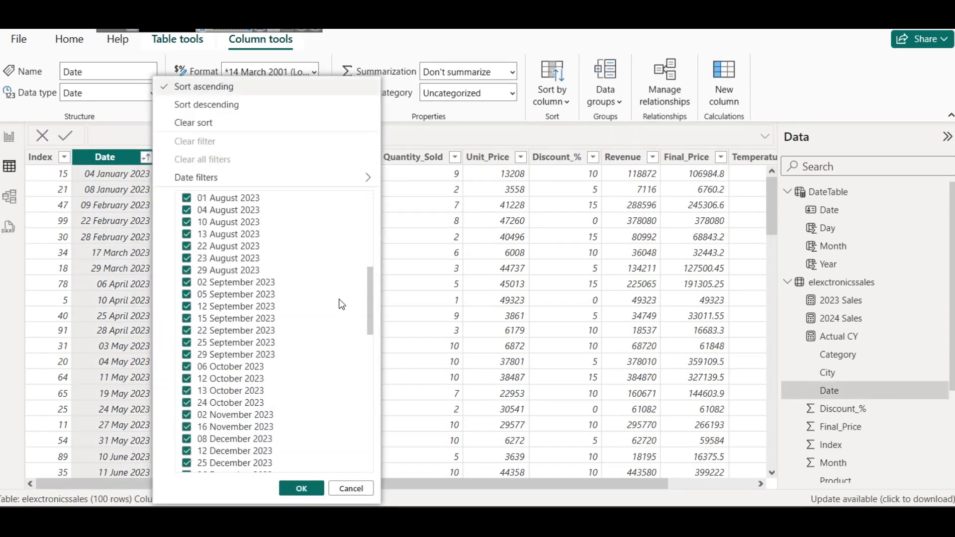
{"action": "scroll", "coordinate": [341, 305], "scroll_direction": "down", "scroll_amount": 5}
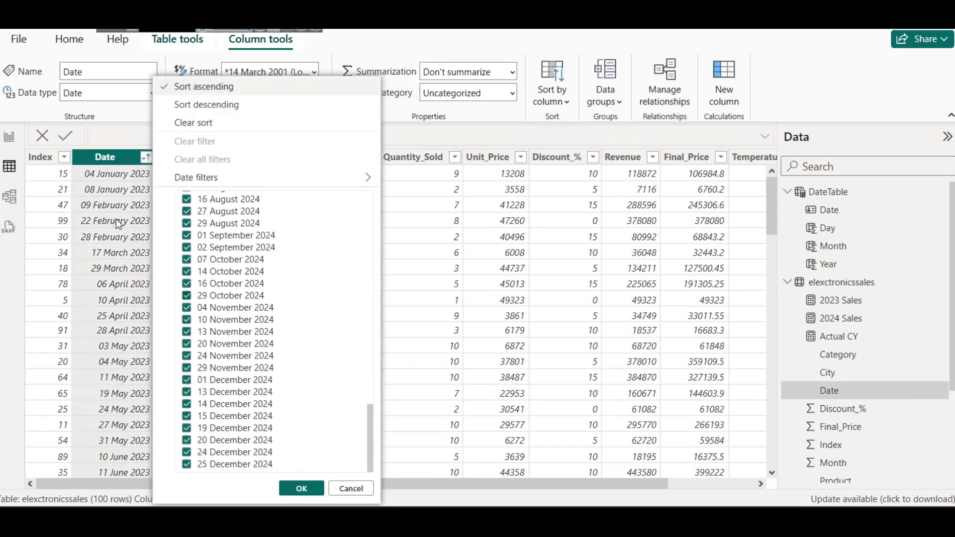
{"action": "left_click", "coordinate": [10, 142]}
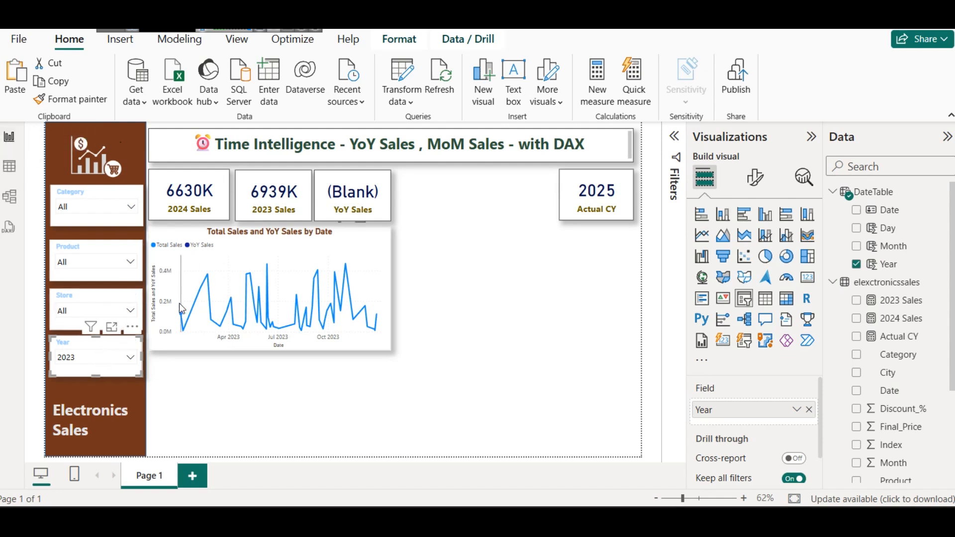
Step: Set the Year slicer to 2024 and inspect a YoY Sales point on the line chart
{"action": "left_click", "coordinate": [81, 358]}
{"action": "left_click", "coordinate": [76, 292]}
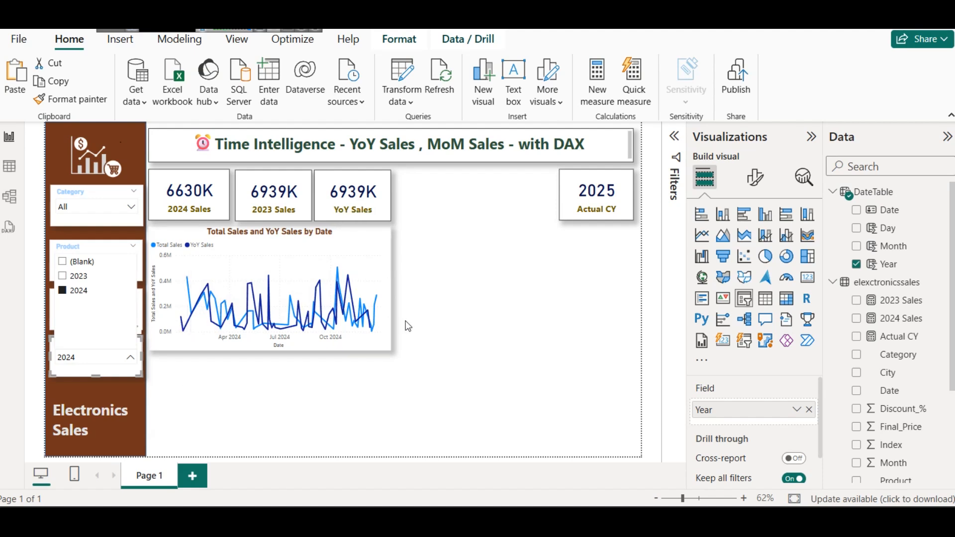
{"action": "mouse_move", "coordinate": [381, 312]}
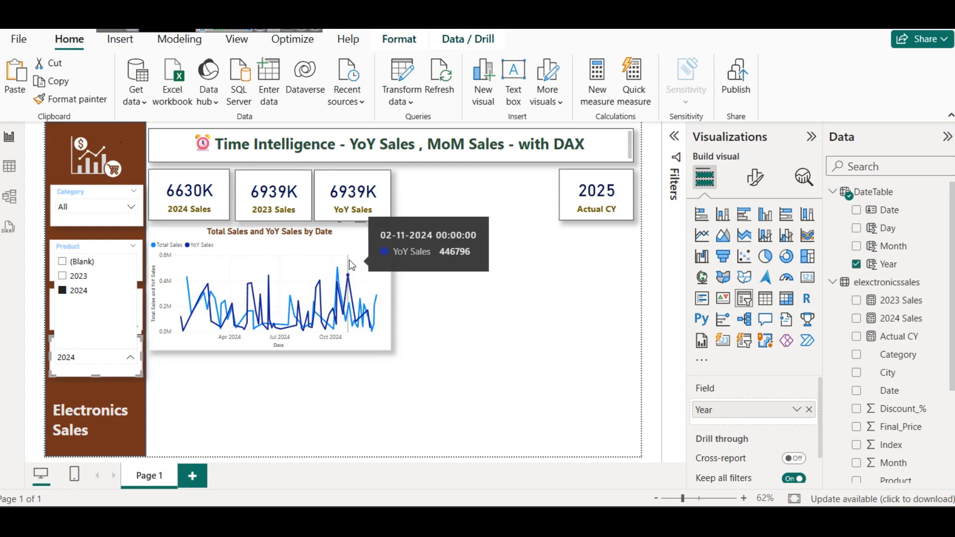
Step: Open the line chart in focus mode and compare the Total Sales and YoY Sales lines across 2024
{"action": "left_click", "coordinate": [366, 239]}
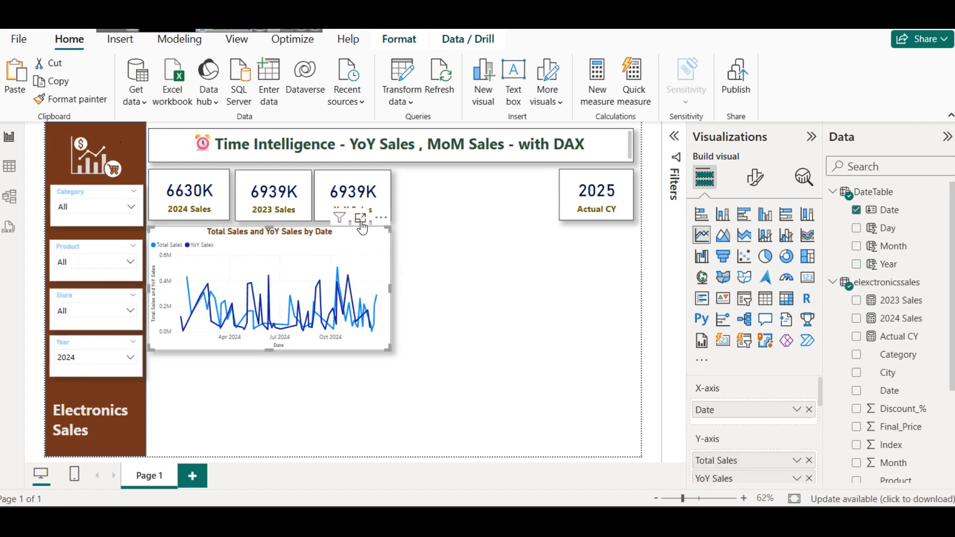
{"action": "left_click", "coordinate": [360, 219]}
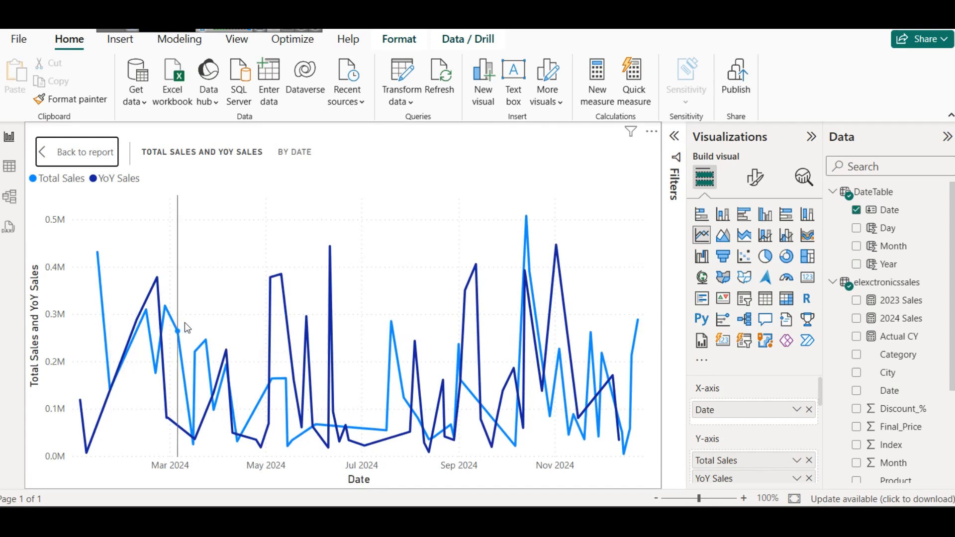
{"action": "mouse_move", "coordinate": [222, 261]}
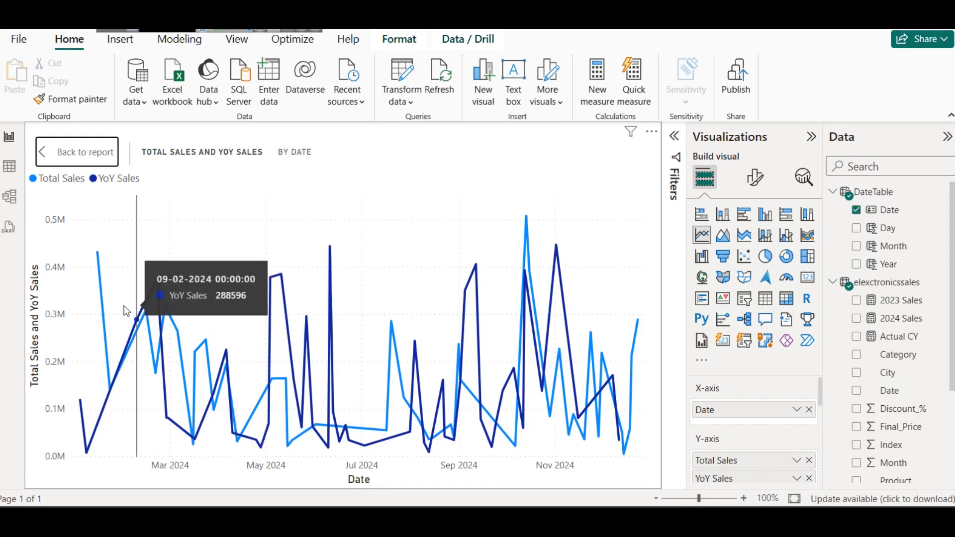
{"action": "mouse_move", "coordinate": [187, 256]}
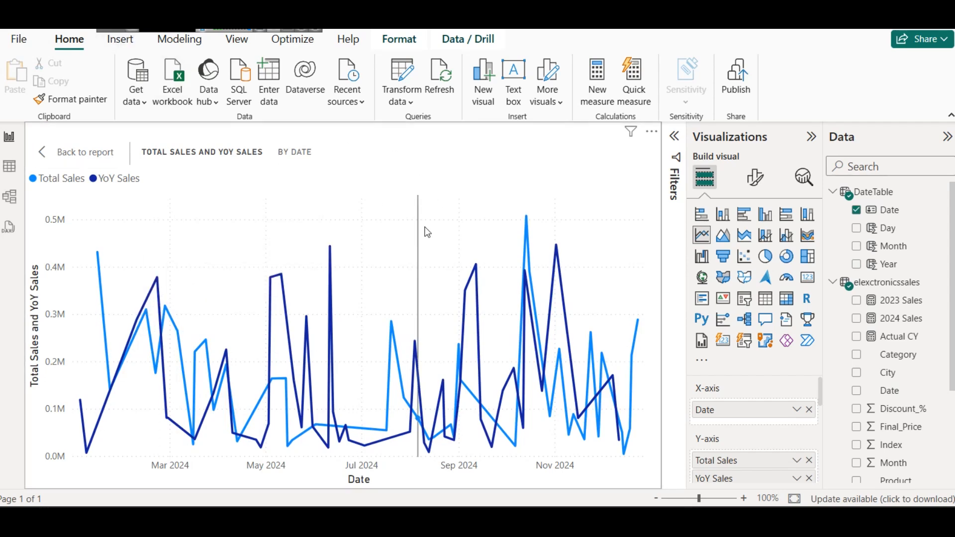
{"action": "mouse_move", "coordinate": [461, 281]}
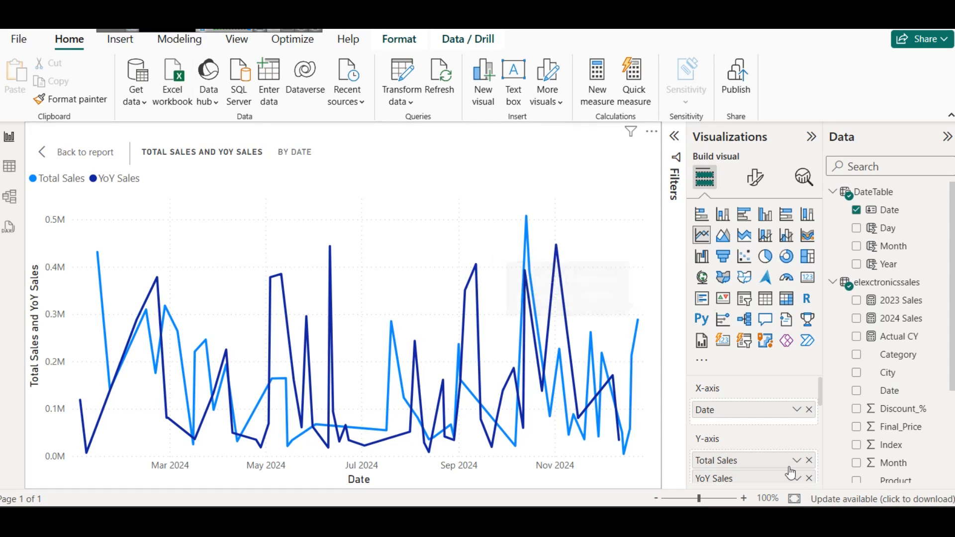
Step: Set the line style of the YoY Sales series to Dotted, then return to the report and deselect the chart
{"action": "left_click", "coordinate": [755, 176]}
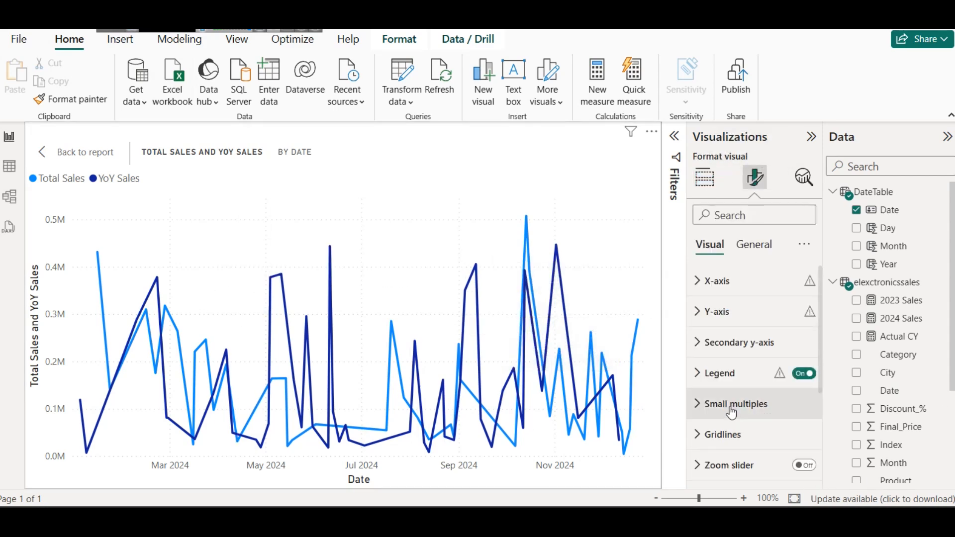
{"action": "scroll", "coordinate": [731, 413], "scroll_direction": "down", "scroll_amount": 3}
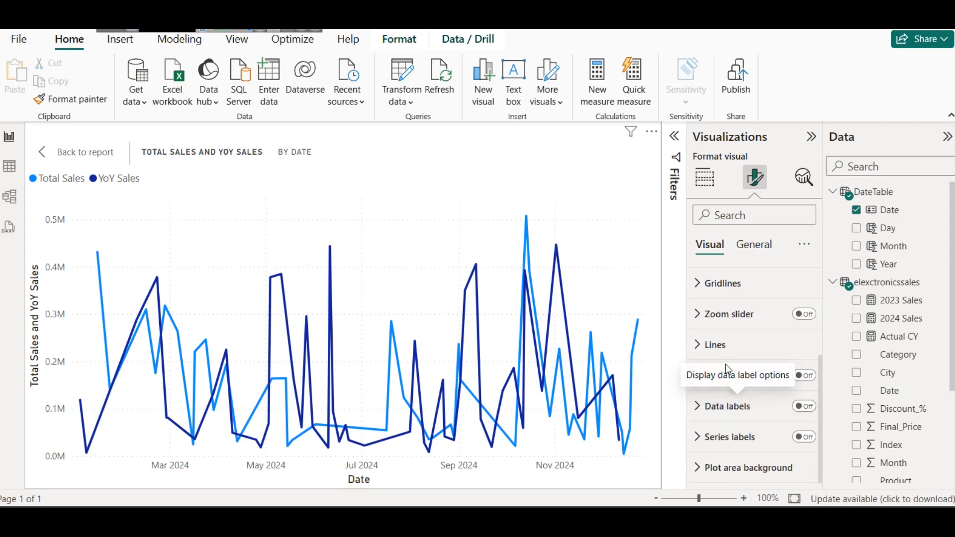
{"action": "left_click", "coordinate": [732, 348]}
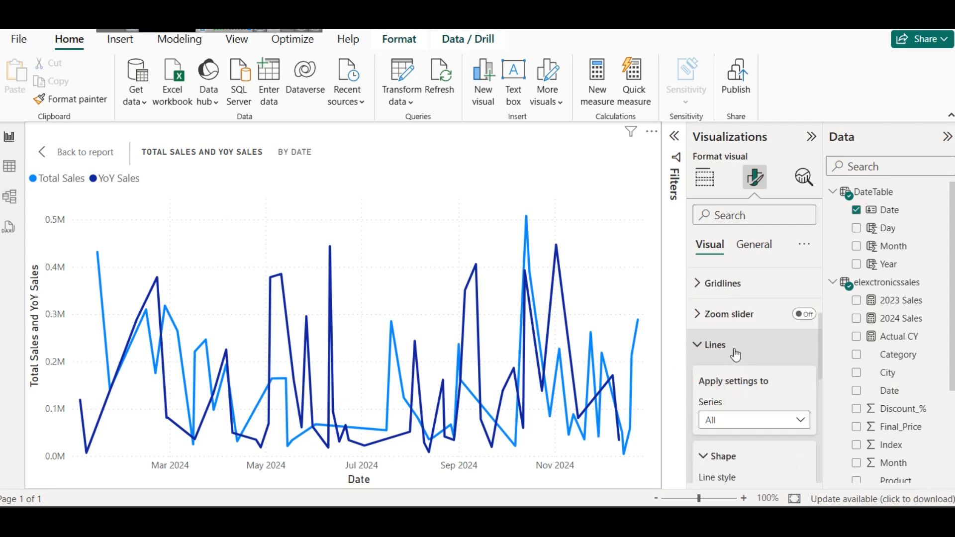
{"action": "scroll", "coordinate": [751, 348], "scroll_direction": "down", "scroll_amount": 3}
{"action": "scroll", "coordinate": [763, 347], "scroll_direction": "up", "scroll_amount": 2}
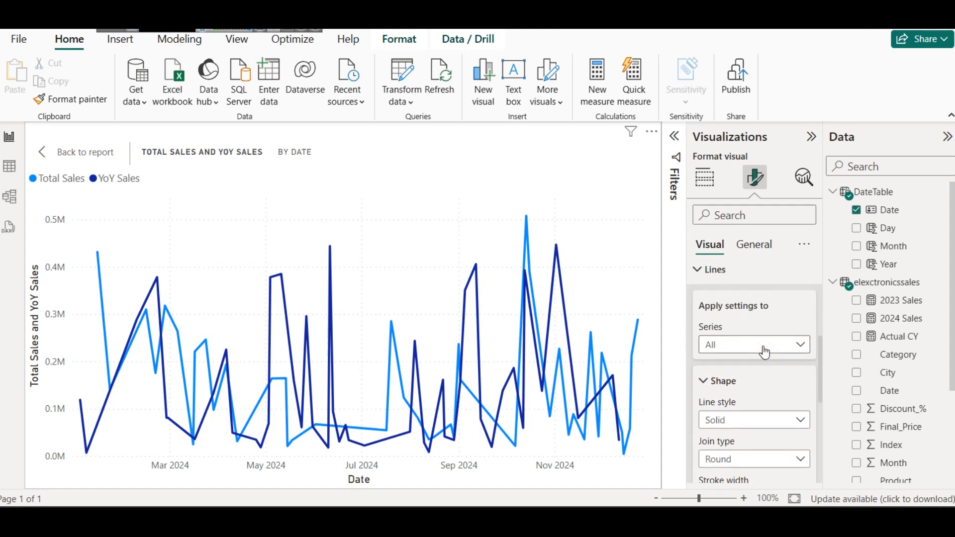
{"action": "left_click", "coordinate": [765, 349]}
{"action": "left_click", "coordinate": [750, 364]}
{"action": "left_click", "coordinate": [751, 346]}
{"action": "left_click", "coordinate": [755, 382]}
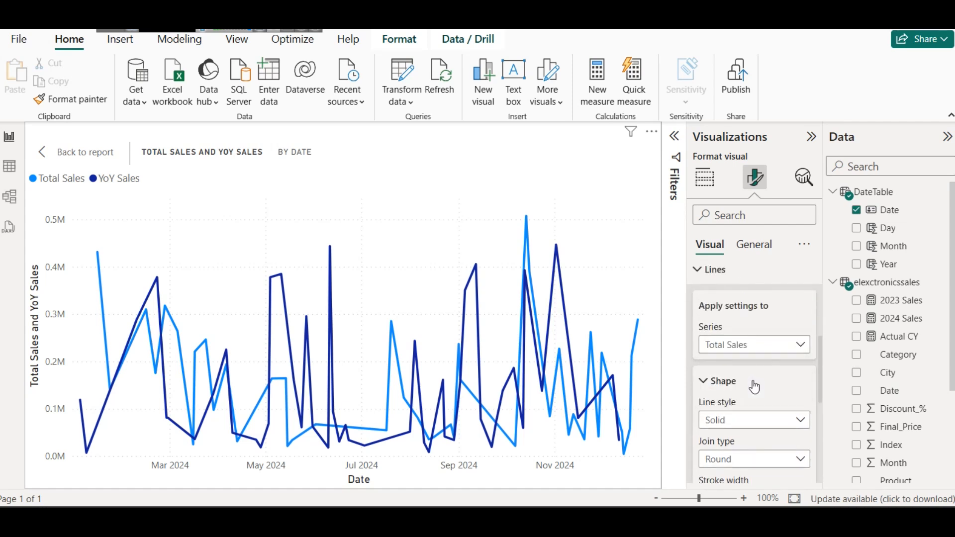
{"action": "left_click", "coordinate": [741, 344]}
{"action": "left_click", "coordinate": [750, 400]}
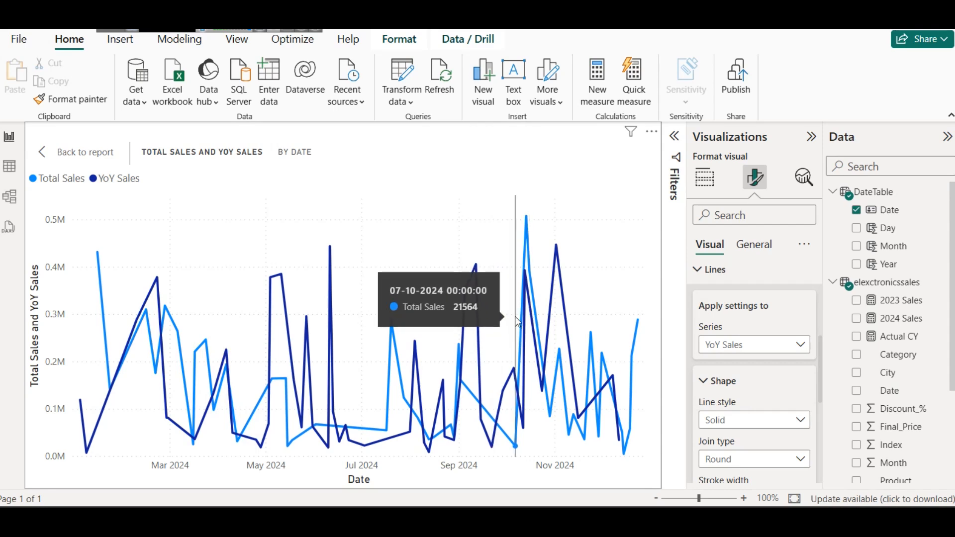
{"action": "left_click", "coordinate": [742, 351]}
{"action": "left_click", "coordinate": [741, 348]}
{"action": "left_click", "coordinate": [750, 421]}
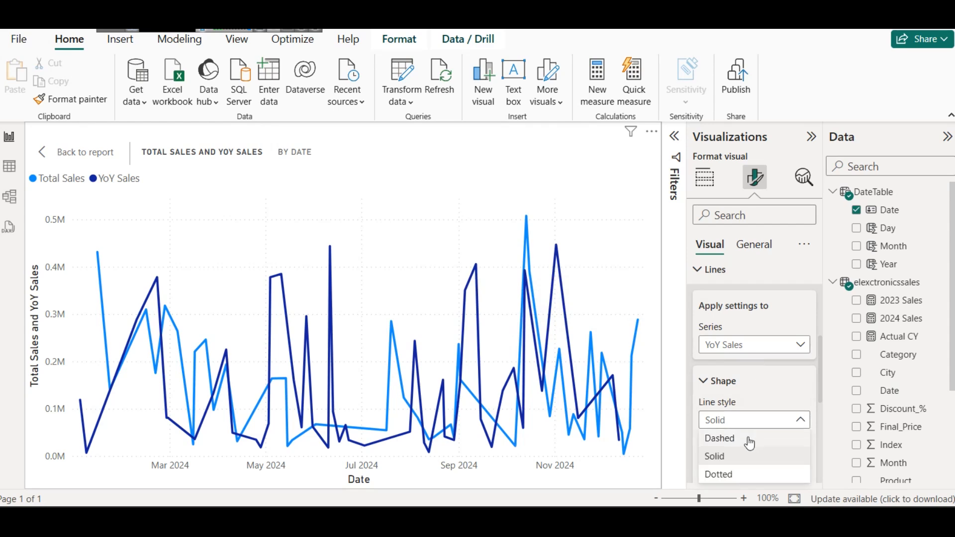
{"action": "left_click", "coordinate": [731, 474]}
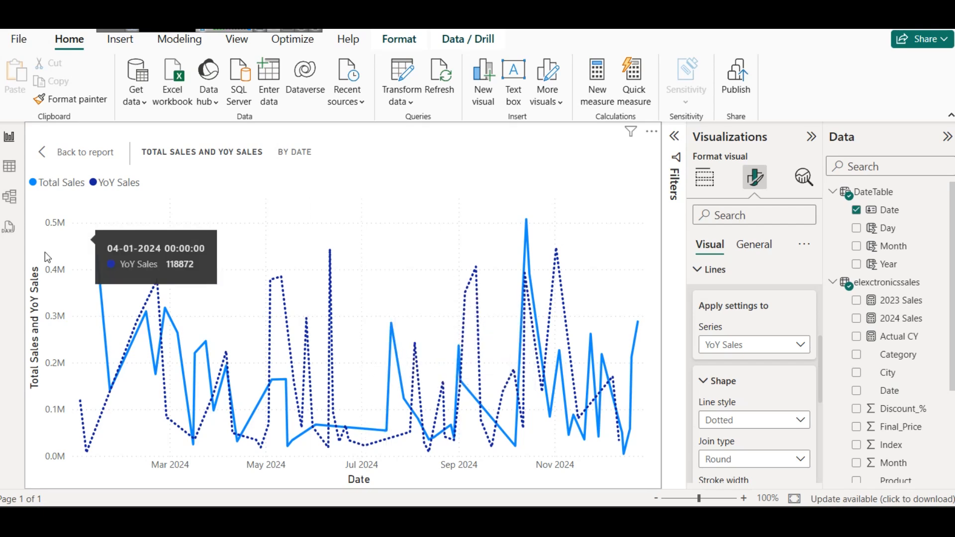
{"action": "left_click", "coordinate": [45, 156]}
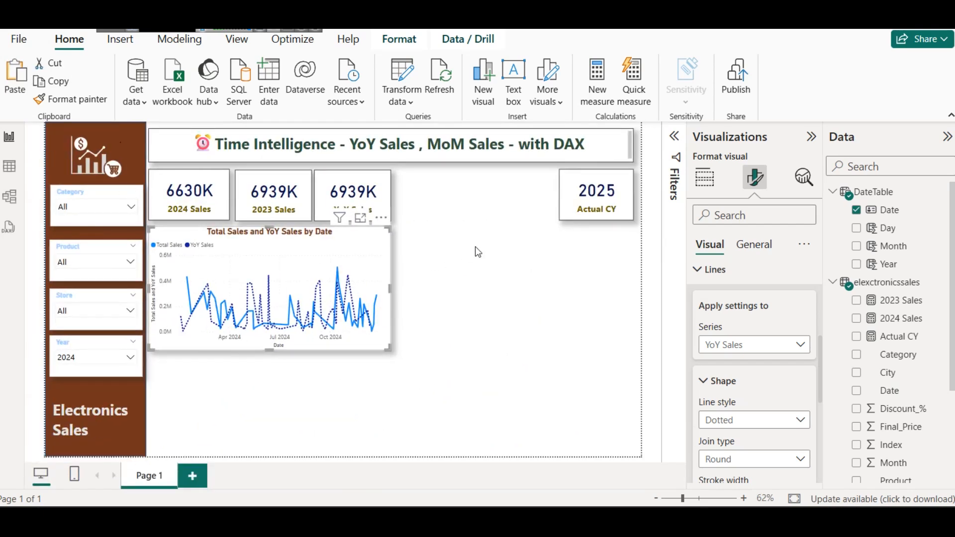
{"action": "left_click", "coordinate": [470, 234]}
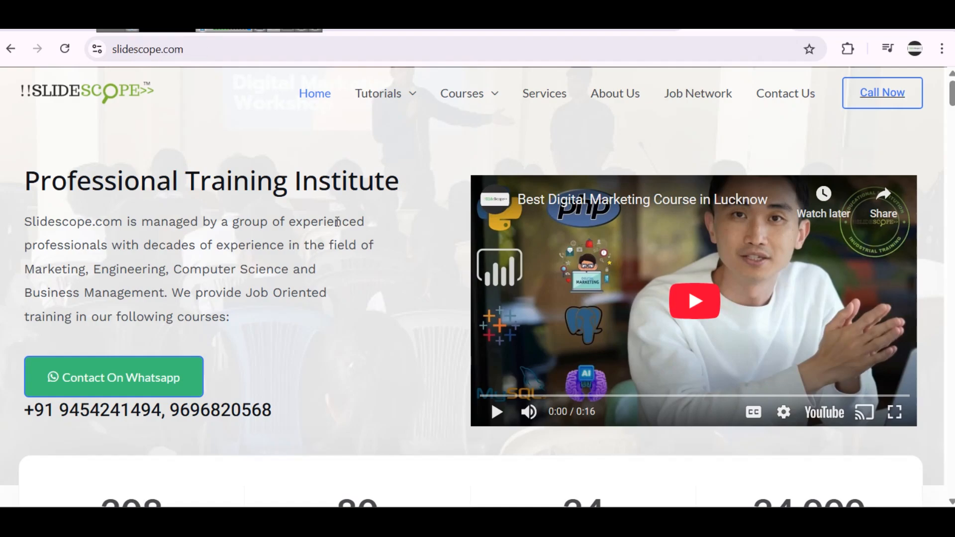
{"action": "scroll", "coordinate": [333, 217], "scroll_direction": "down", "scroll_amount": 1}
{"action": "scroll", "coordinate": [333, 217], "scroll_direction": "down", "scroll_amount": 20}
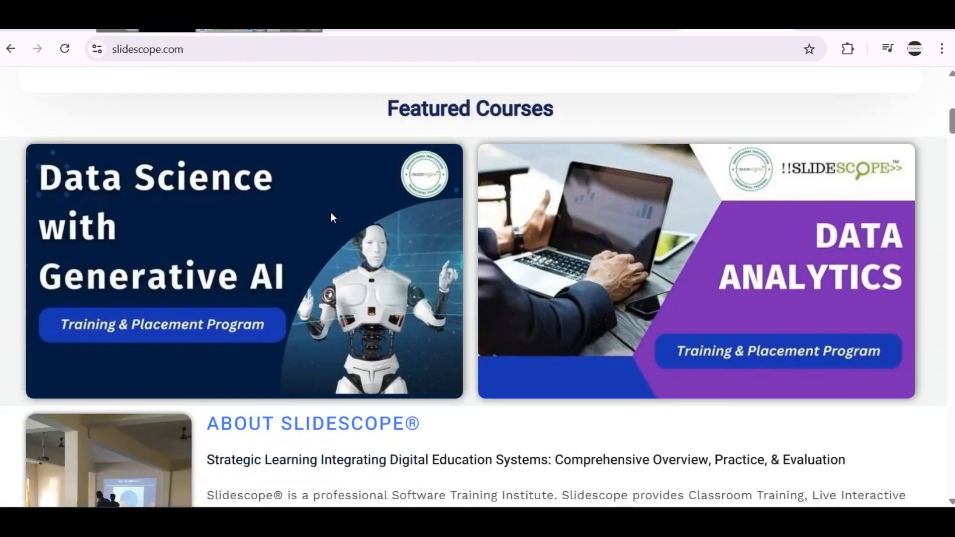
Step: Browse the course list on slidescope.com and open the Python Programming Course page
{"action": "scroll", "coordinate": [464, 188], "scroll_direction": "down", "scroll_amount": 8}
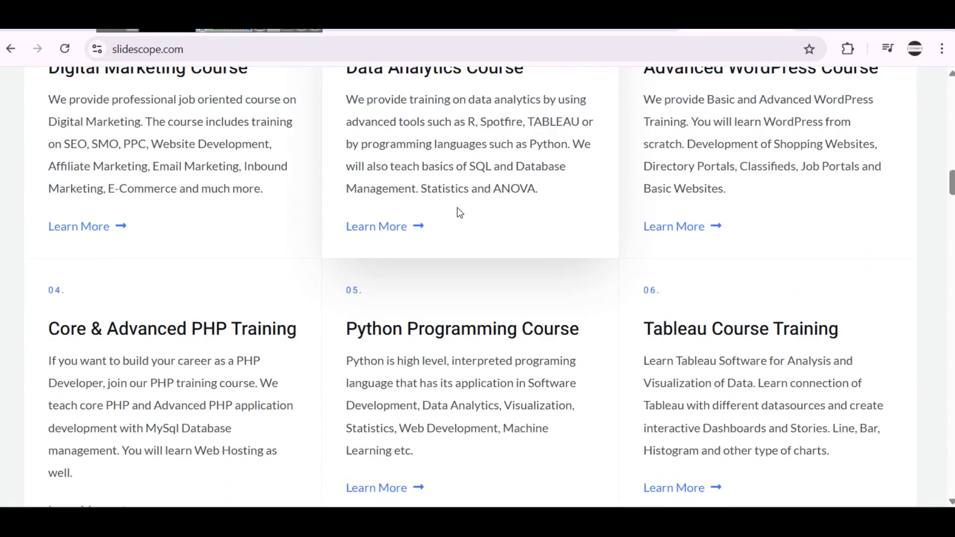
{"action": "left_click", "coordinate": [416, 330]}
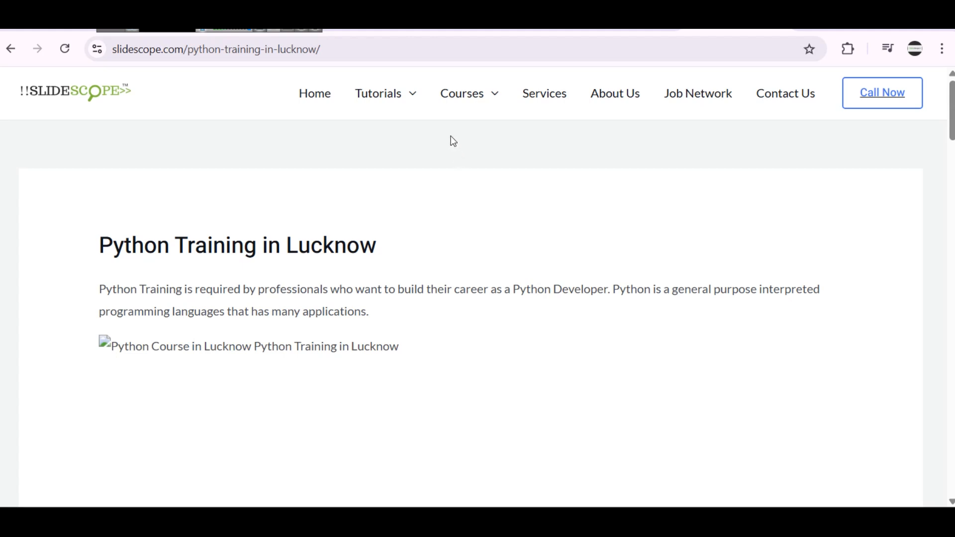
{"action": "mouse_move", "coordinate": [415, 96]}
Step: Switch to Google Analytics, set the Home sessions chart's date range to Last 14 days, and compare it with the preceding period
{"action": "left_click", "coordinate": [130, 27]}
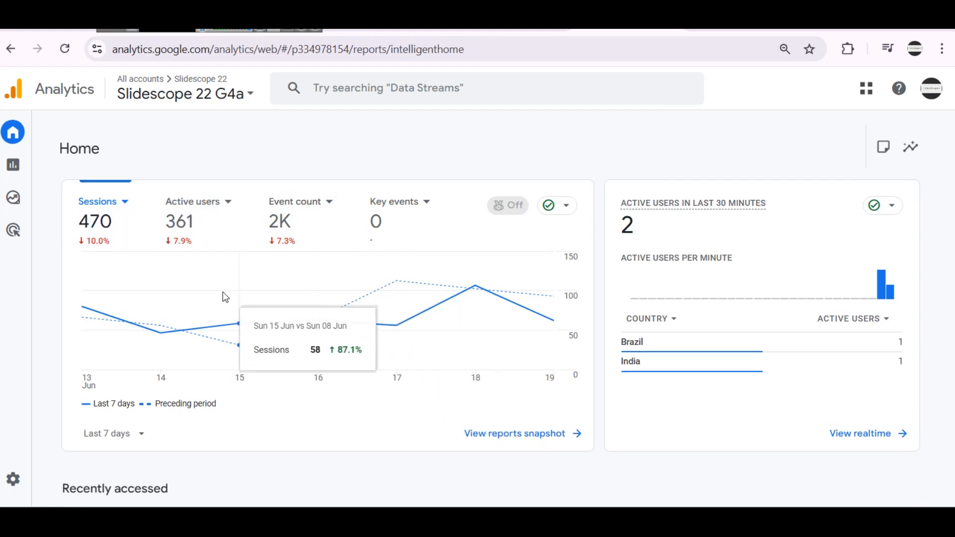
{"action": "left_click", "coordinate": [104, 435]}
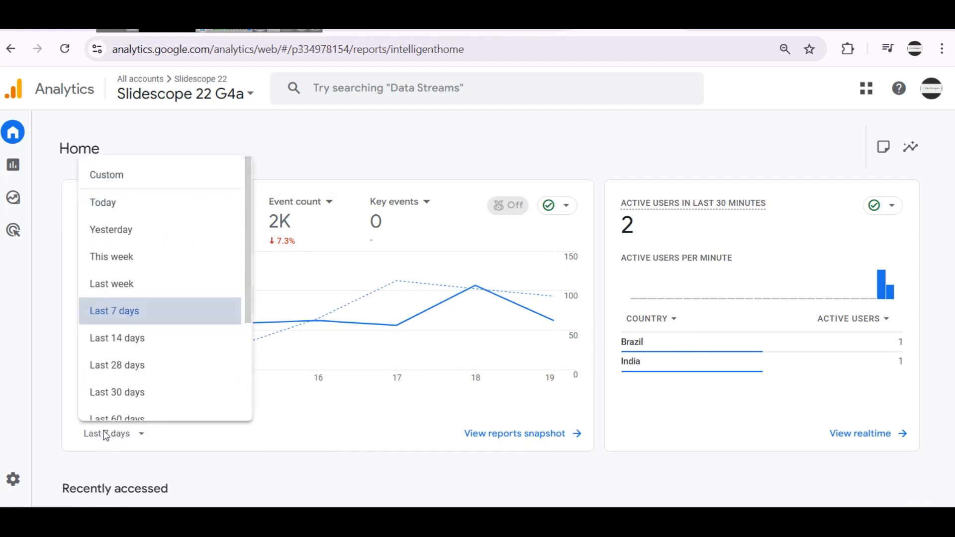
{"action": "left_click", "coordinate": [154, 344]}
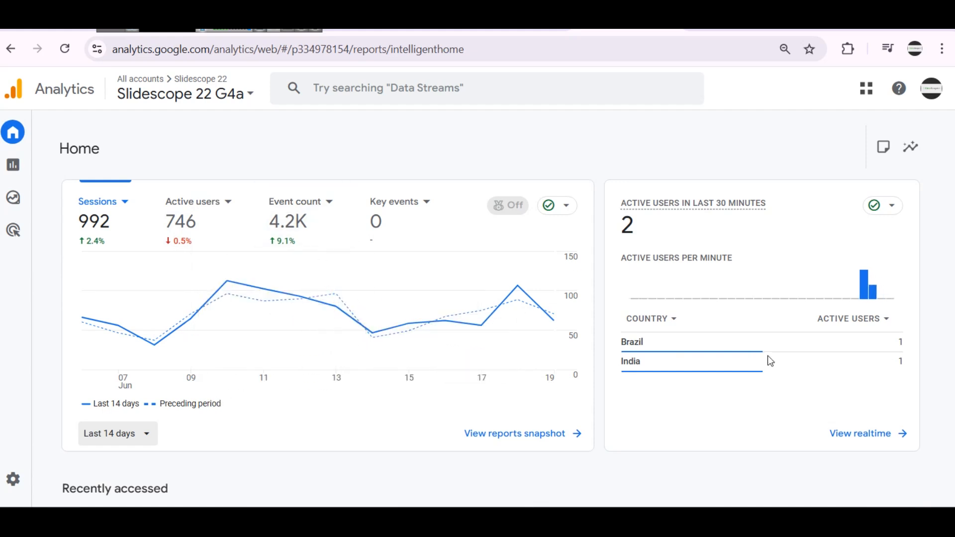
Step: Return to the Power BI report and open the line chart's line shape settings for the YoY Sales series
{"action": "mouse_move", "coordinate": [639, 343]}
{"action": "mouse_move", "coordinate": [616, 517]}
{"action": "left_click", "coordinate": [615, 481]}
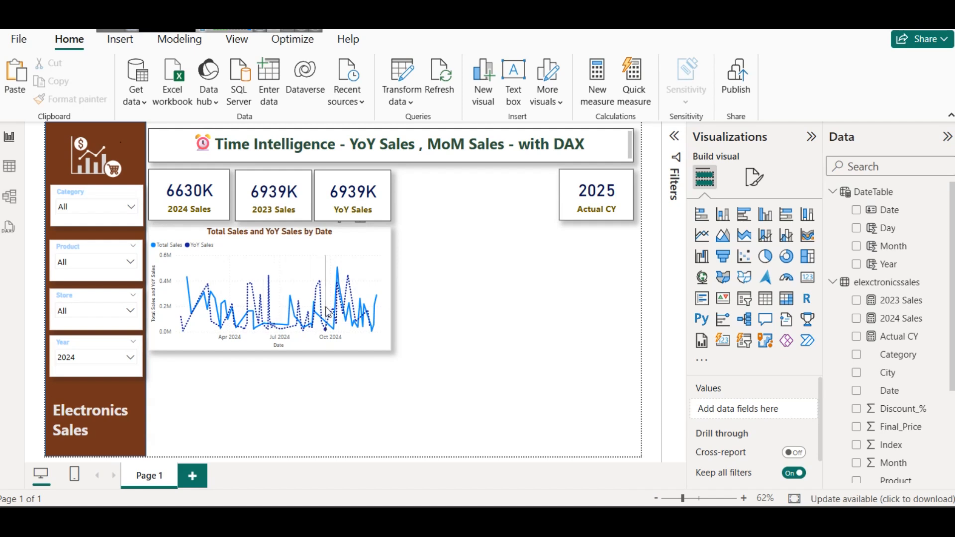
{"action": "left_click", "coordinate": [349, 243]}
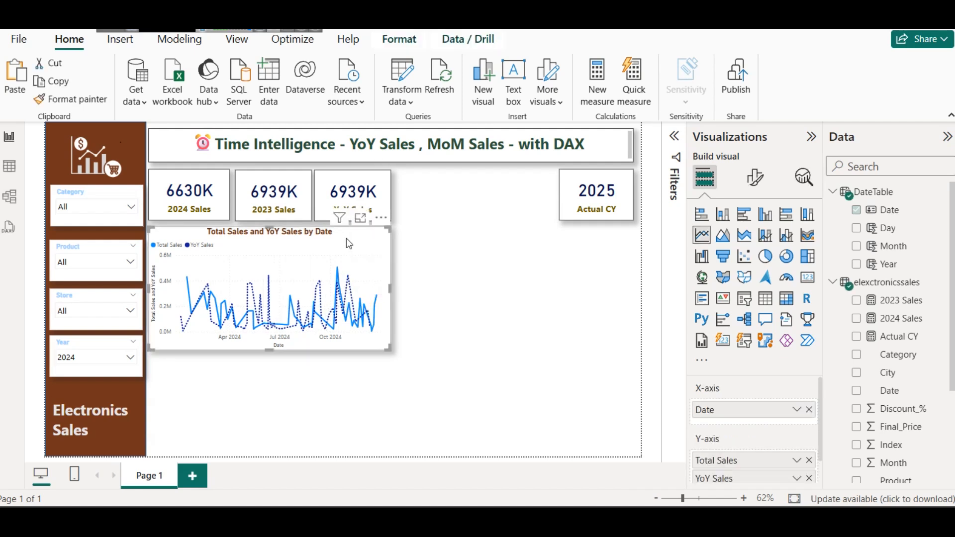
{"action": "left_click", "coordinate": [754, 177]}
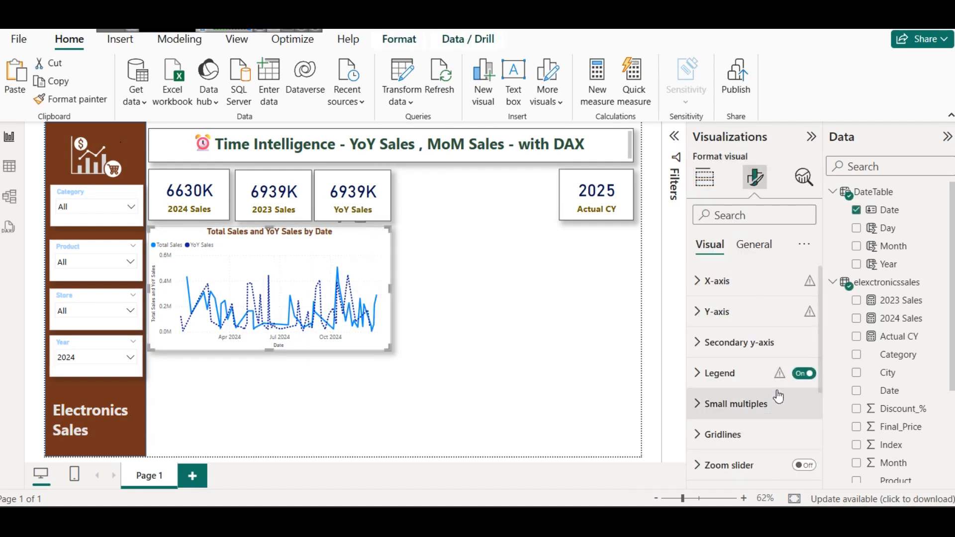
{"action": "scroll", "coordinate": [778, 397], "scroll_direction": "down", "scroll_amount": 3}
{"action": "left_click", "coordinate": [747, 343]}
{"action": "scroll", "coordinate": [746, 348], "scroll_direction": "down", "scroll_amount": 3}
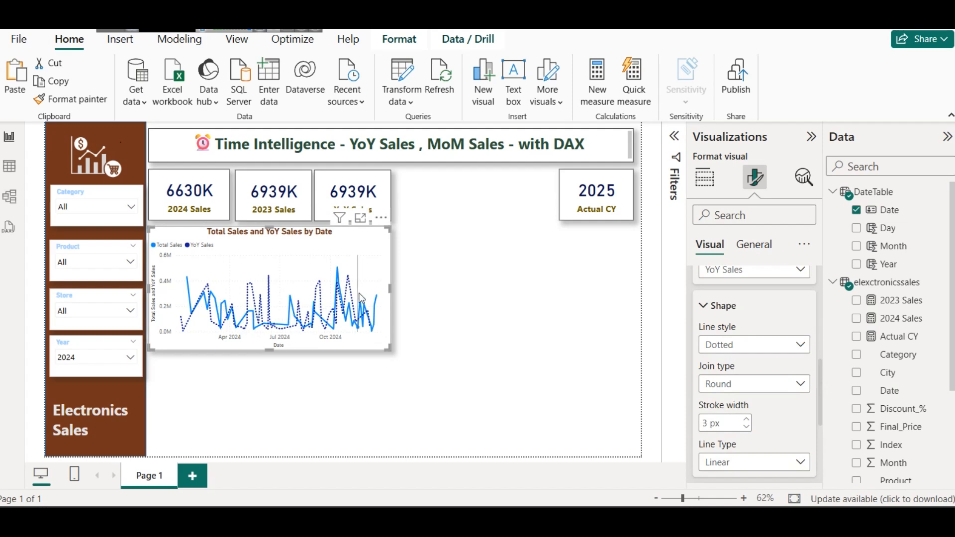
{"action": "mouse_move", "coordinate": [360, 297]}
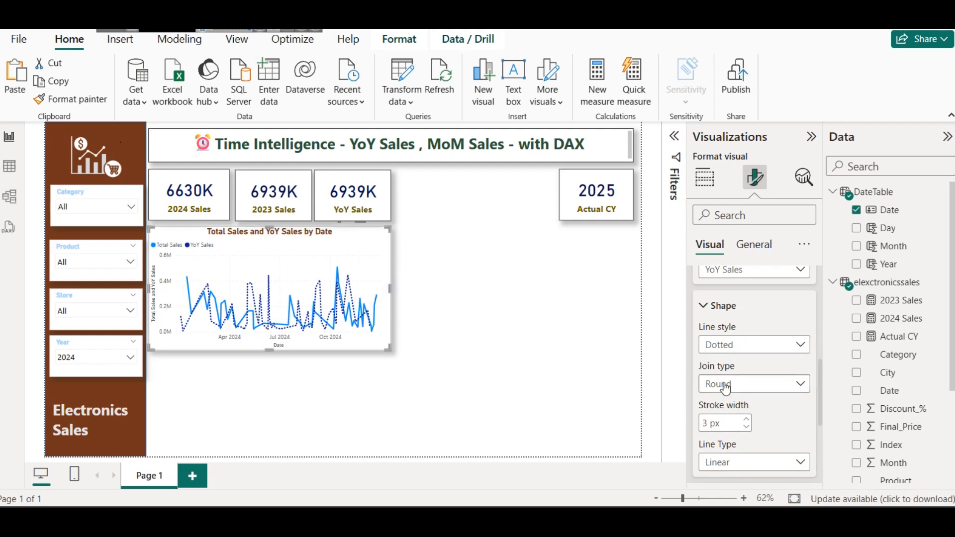
Step: Try the Bevel join type on the YoY Sales line, and set it back to Round
{"action": "left_click", "coordinate": [726, 345]}
{"action": "left_click", "coordinate": [733, 348]}
{"action": "left_click", "coordinate": [746, 384]}
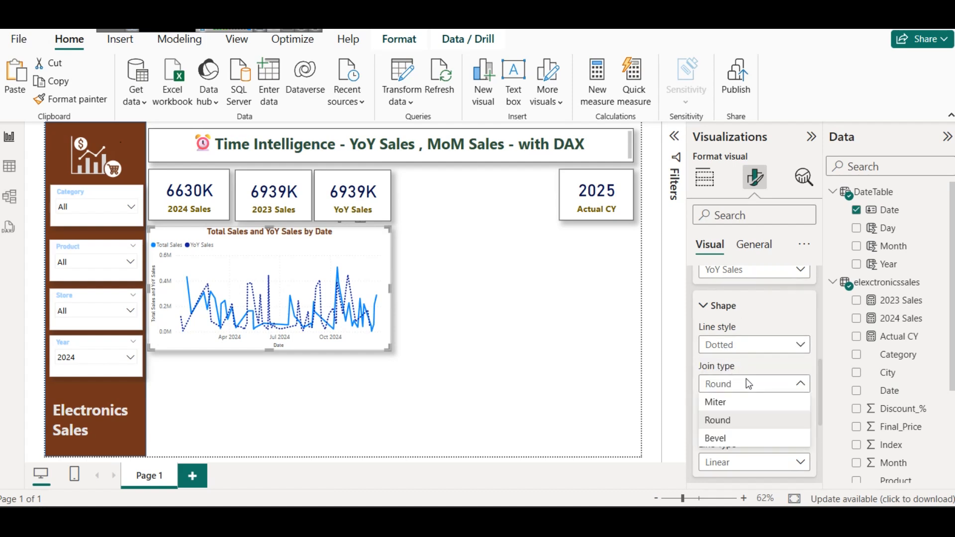
{"action": "left_click", "coordinate": [735, 445]}
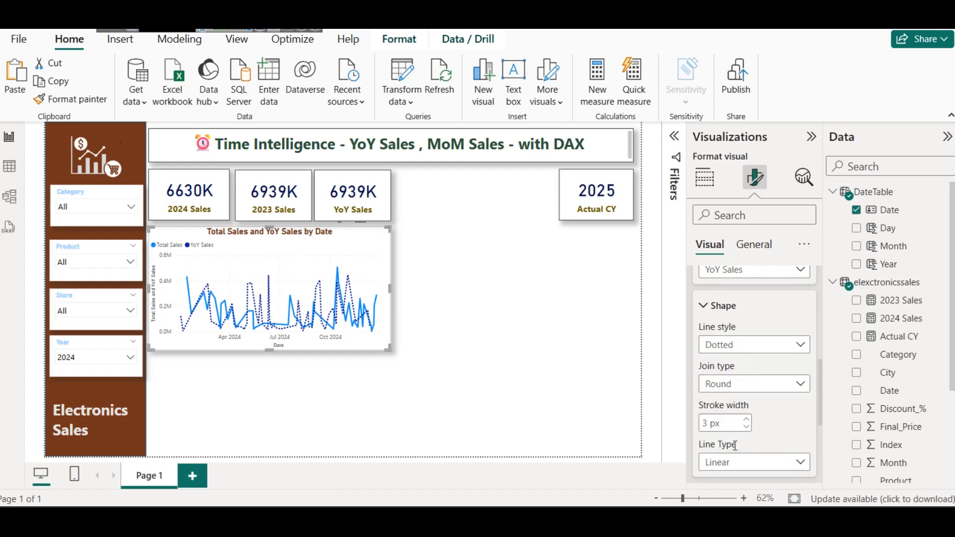
{"action": "left_click", "coordinate": [744, 381]}
{"action": "left_click", "coordinate": [736, 418]}
Step: Set the YoY Sales line's stroke width to 1 px and its line type to Smooth
{"action": "scroll", "coordinate": [753, 411], "scroll_direction": "down", "scroll_amount": 3}
{"action": "scroll", "coordinate": [754, 397], "scroll_direction": "up", "scroll_amount": 2}
{"action": "left_click", "coordinate": [746, 353]}
{"action": "left_click", "coordinate": [746, 352]}
{"action": "left_click", "coordinate": [746, 343]}
{"action": "left_click", "coordinate": [746, 352]}
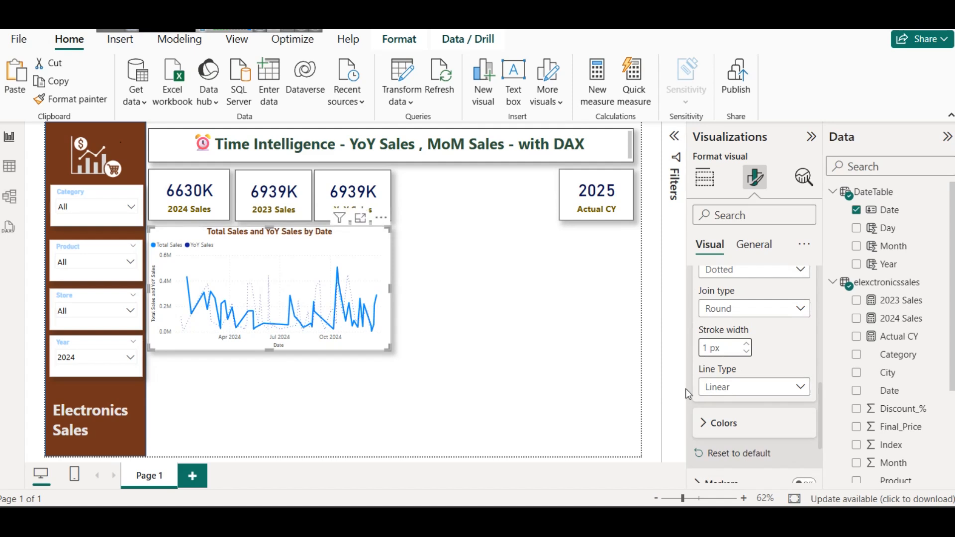
{"action": "left_click", "coordinate": [725, 387]}
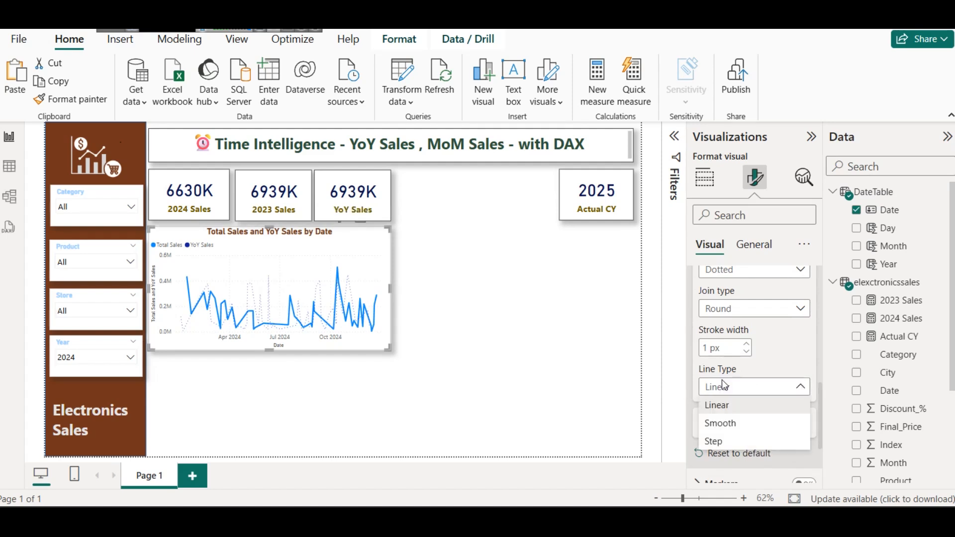
{"action": "left_click", "coordinate": [727, 427]}
Step: Choose the Total Sales series in the line settings and set its line type to Smooth
{"action": "scroll", "coordinate": [734, 393], "scroll_direction": "up", "scroll_amount": 3}
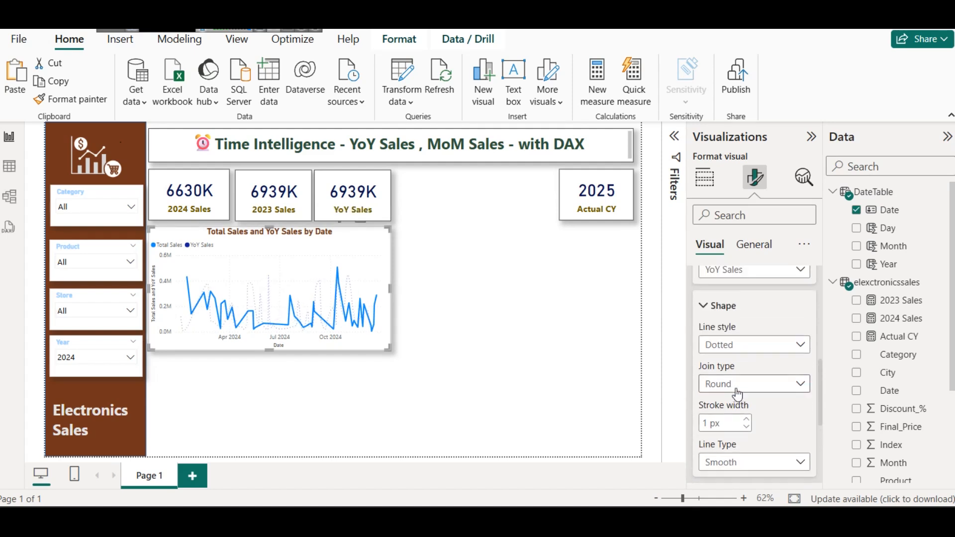
{"action": "left_click", "coordinate": [737, 350]}
{"action": "left_click", "coordinate": [721, 380]}
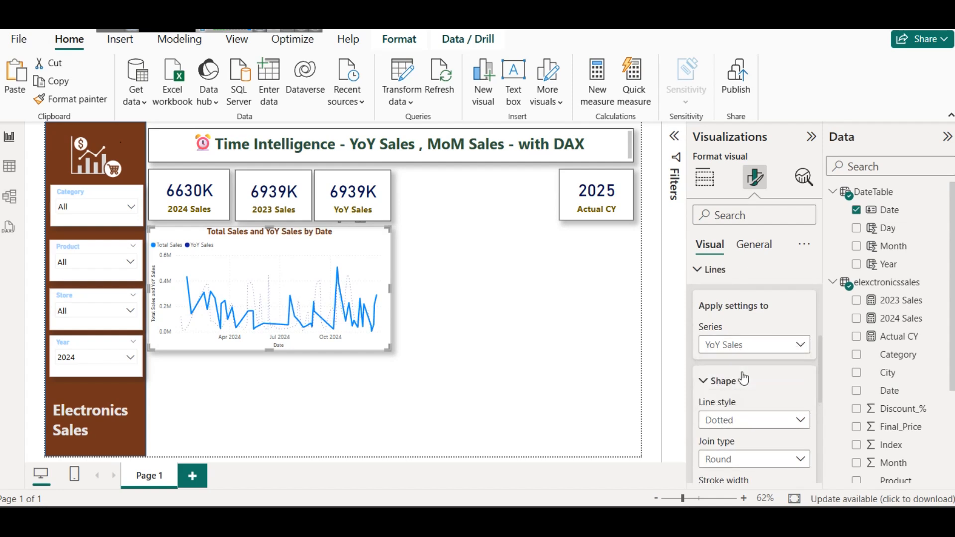
{"action": "scroll", "coordinate": [743, 395], "scroll_direction": "down", "scroll_amount": 2}
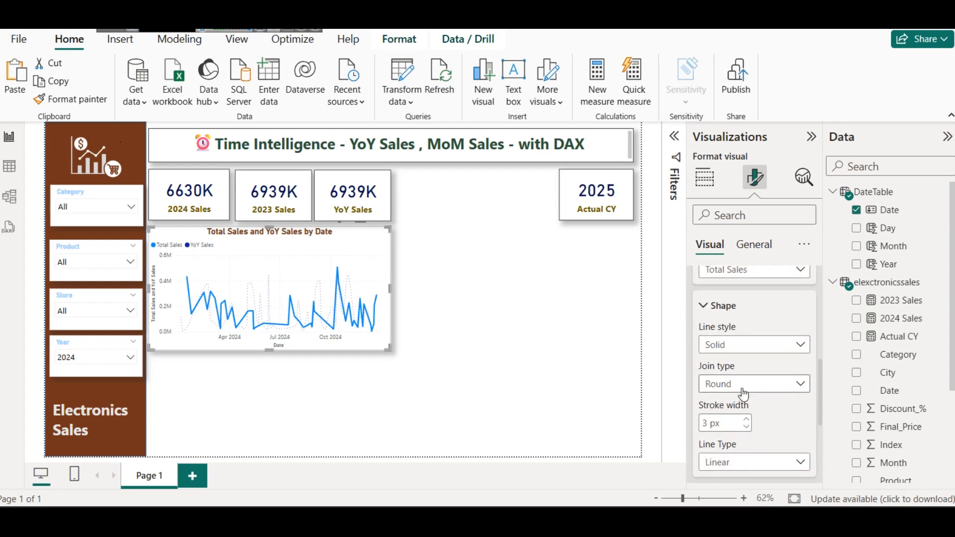
{"action": "left_click", "coordinate": [757, 463]}
{"action": "left_click", "coordinate": [742, 428]}
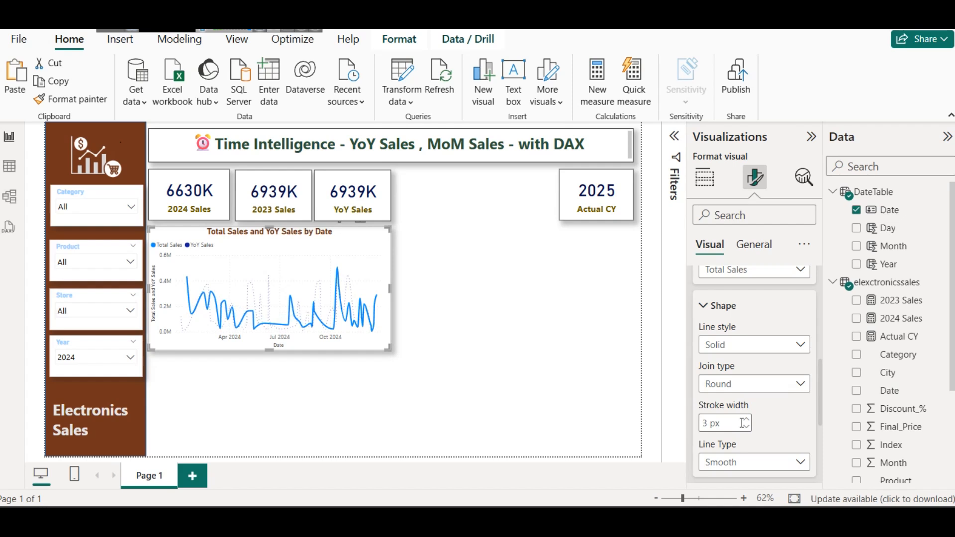
Step: Set the line style of the YoY Sales series to Solid and deselect the chart
{"action": "scroll", "coordinate": [756, 372], "scroll_direction": "up", "scroll_amount": 2}
{"action": "scroll", "coordinate": [757, 372], "scroll_direction": "down", "scroll_amount": 3}
{"action": "scroll", "coordinate": [745, 329], "scroll_direction": "up", "scroll_amount": 3}
{"action": "left_click", "coordinate": [747, 343]}
{"action": "left_click", "coordinate": [741, 395]}
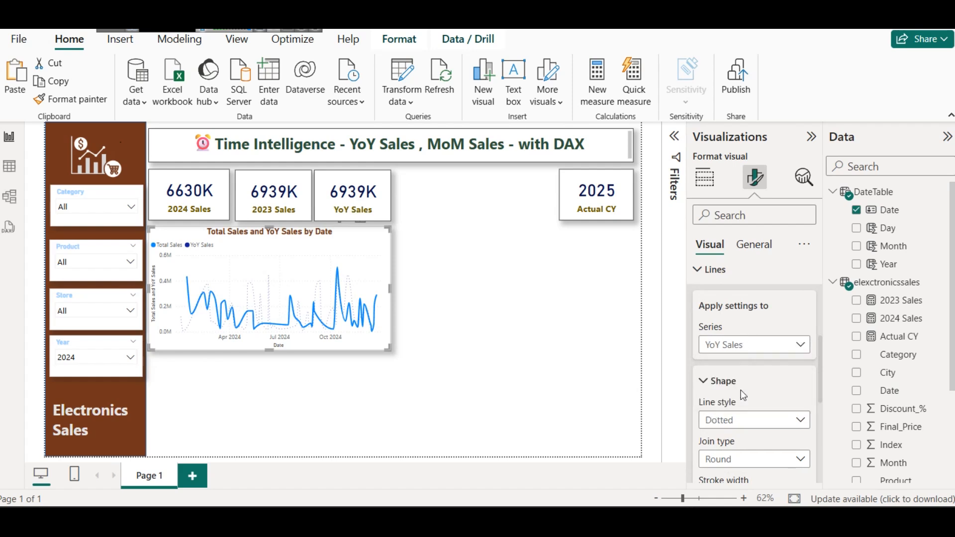
{"action": "left_click", "coordinate": [736, 426]}
{"action": "left_click", "coordinate": [731, 452]}
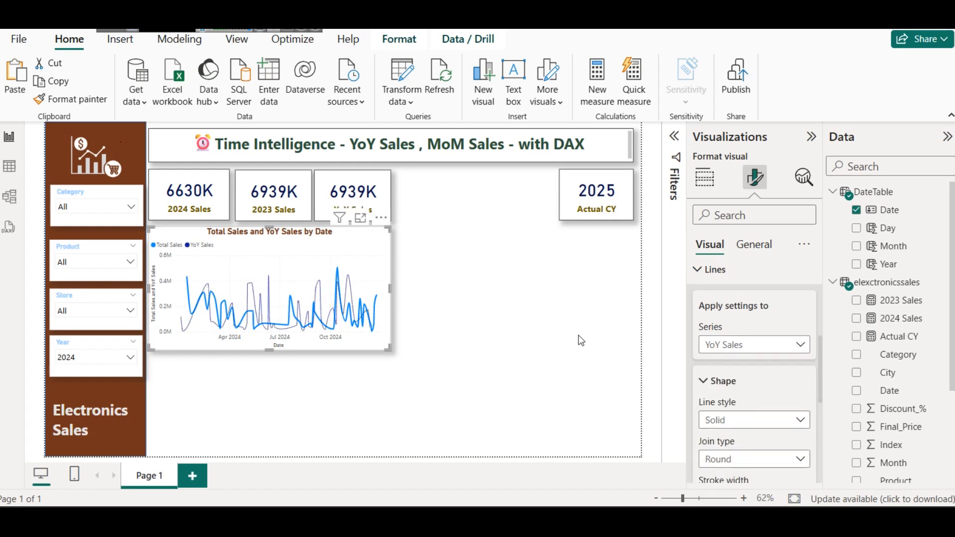
{"action": "left_click", "coordinate": [585, 301]}
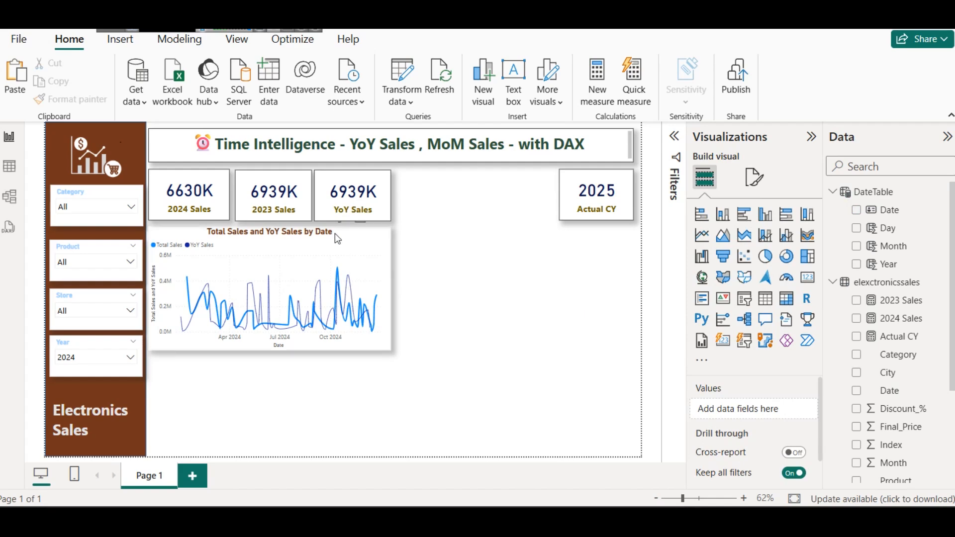
Step: View the restyled Total Sales and YoY Sales lines in focus mode, then return to the report
{"action": "left_click", "coordinate": [350, 246]}
{"action": "left_click", "coordinate": [359, 220]}
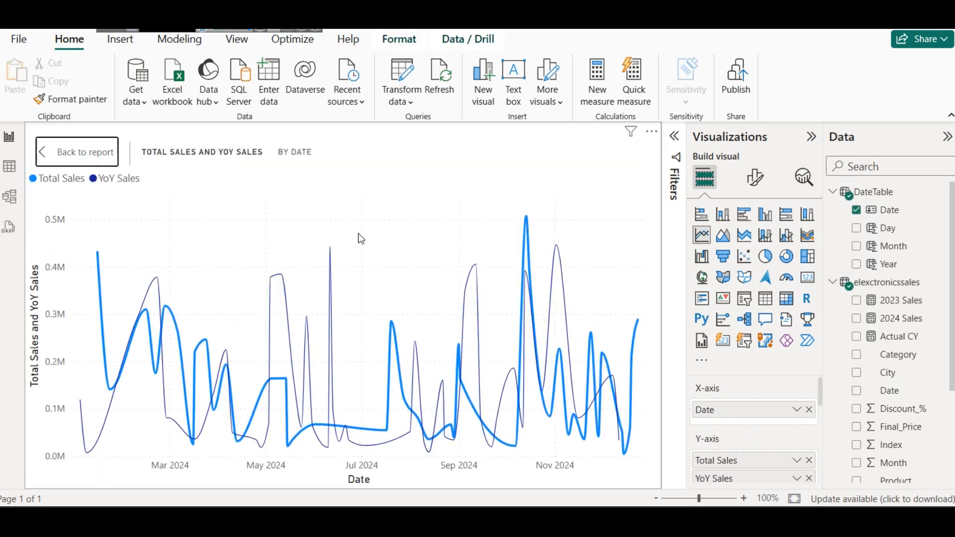
{"action": "left_click", "coordinate": [77, 151]}
{"action": "left_click", "coordinate": [478, 280]}
Step: Switch to the reference report and copy the full DAX formula of its YoY % Change measure
{"action": "mouse_move", "coordinate": [553, 521]}
{"action": "left_click", "coordinate": [529, 444]}
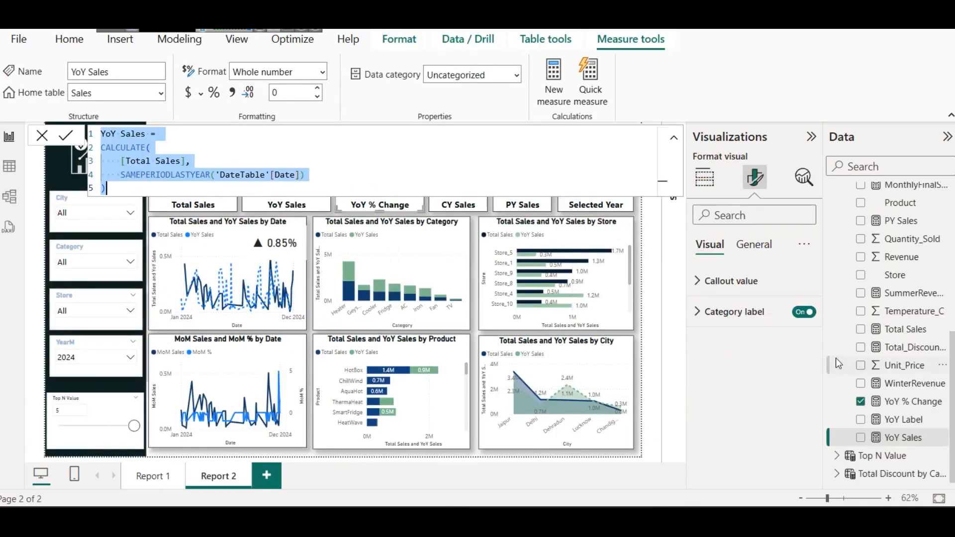
{"action": "left_click", "coordinate": [810, 387]}
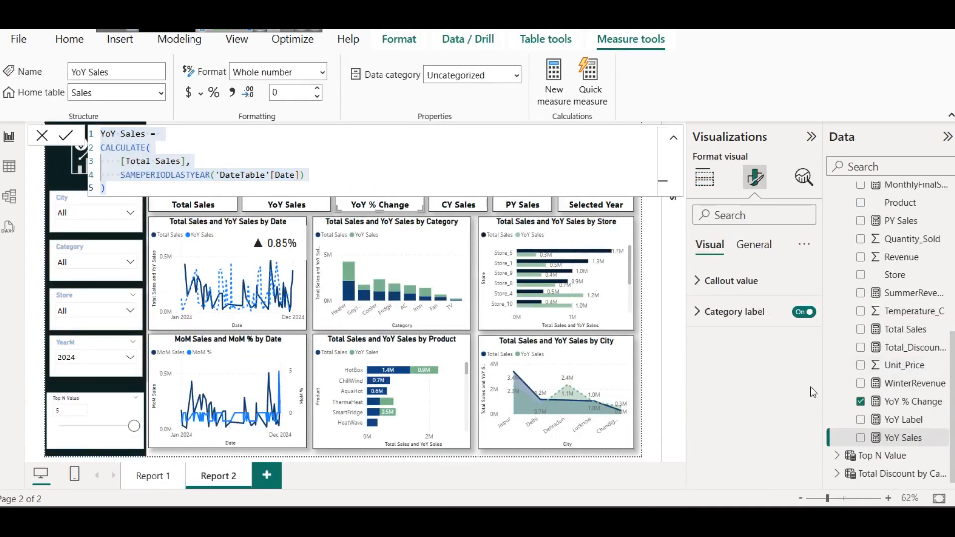
{"action": "left_click", "coordinate": [905, 401]}
{"action": "left_click", "coordinate": [426, 140]}
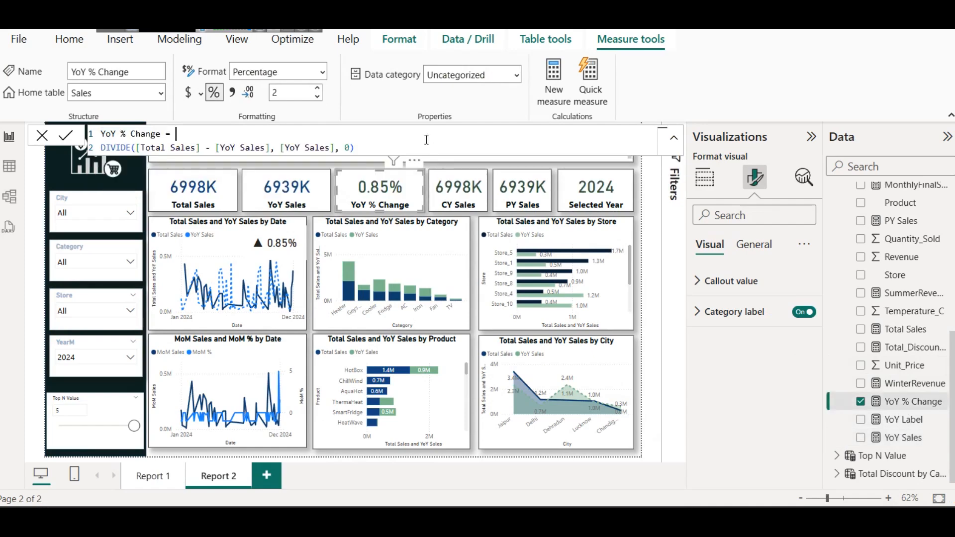
{"action": "key", "text": "ctrl+a"}
{"action": "key", "text": "ctrl+c"}
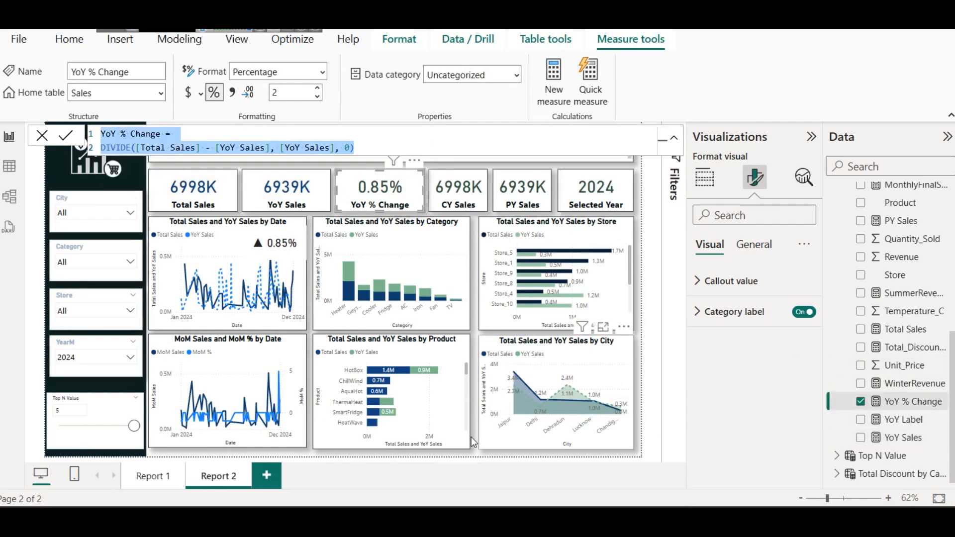
Step: Switch to the Notepad notes and paste the YoY % Change formula below the CALCULATE explanation
{"action": "mouse_move", "coordinate": [388, 523]}
{"action": "left_click", "coordinate": [606, 475]}
{"action": "scroll", "coordinate": [396, 396], "scroll_direction": "down", "scroll_amount": 2}
{"action": "left_click", "coordinate": [397, 397]}
{"action": "key", "text": "ctrl+v"}
{"action": "scroll", "coordinate": [395, 397], "scroll_direction": "down", "scroll_amount": 1}
{"action": "key", "text": "Return"}
{"action": "key", "text": "Down"}
{"action": "scroll", "coordinate": [403, 395], "scroll_direction": "down", "scroll_amount": 1}
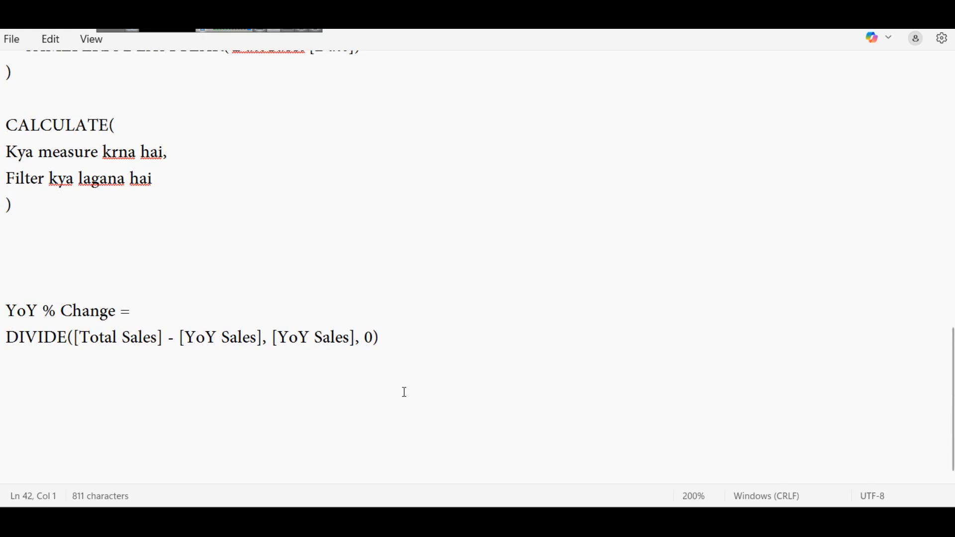
Step: Examine the Total Sales and YoY Sales arguments of the DIVIDE formula by highlighting each in turn
{"action": "left_click", "coordinate": [166, 338]}
{"action": "left_click_drag", "start_coordinate": [166, 339], "coordinate": [74, 338]}
{"action": "left_click", "coordinate": [262, 339]}
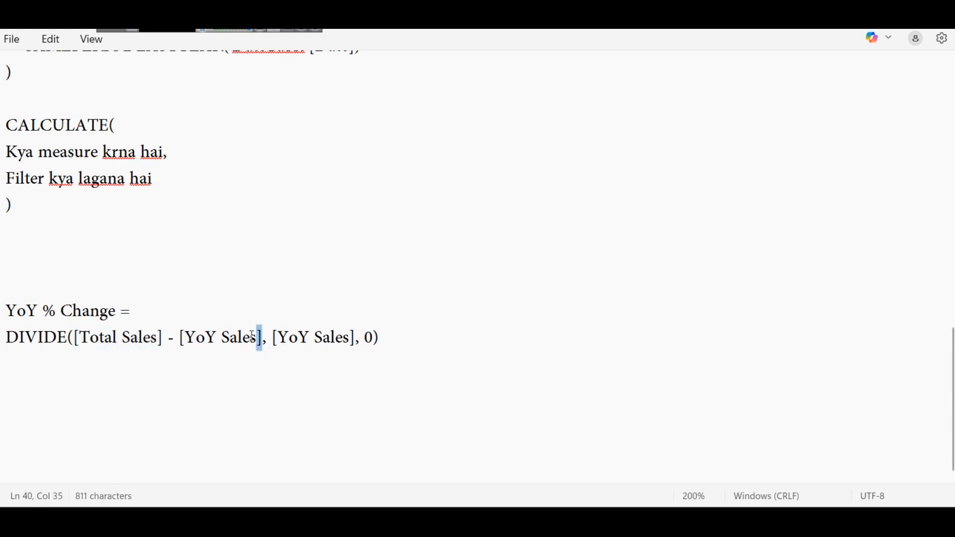
{"action": "left_click_drag", "start_coordinate": [262, 339], "coordinate": [181, 340]}
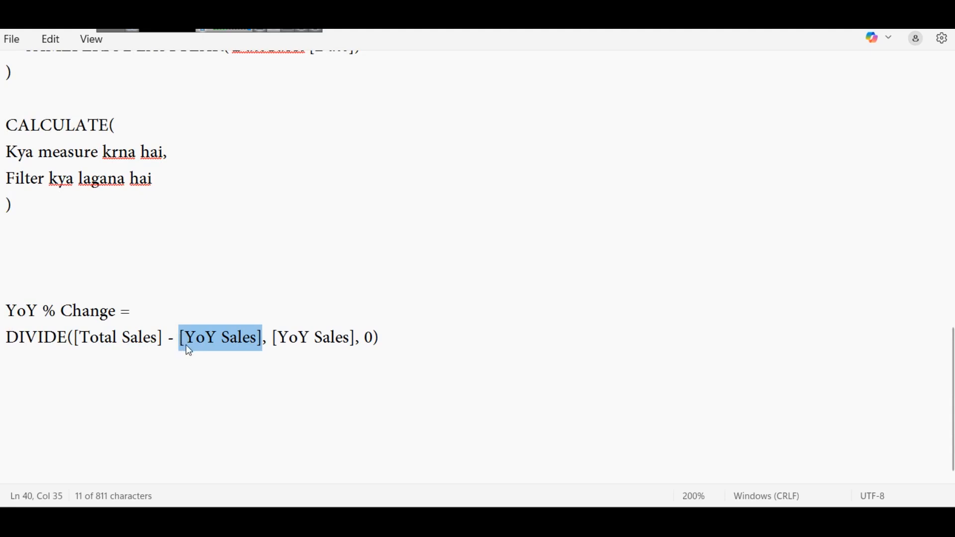
{"action": "left_click_drag", "start_coordinate": [269, 332], "coordinate": [355, 339]}
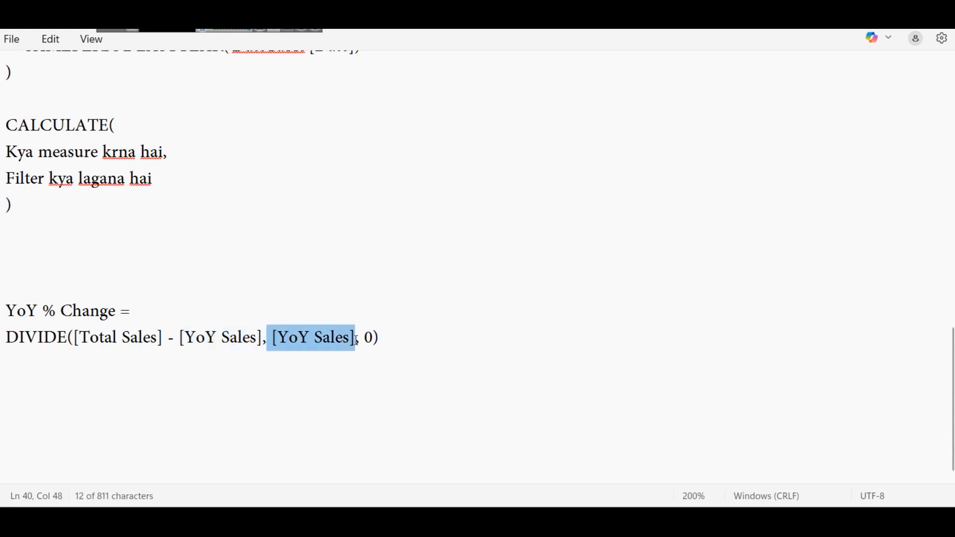
{"action": "left_click", "coordinate": [580, 419]}
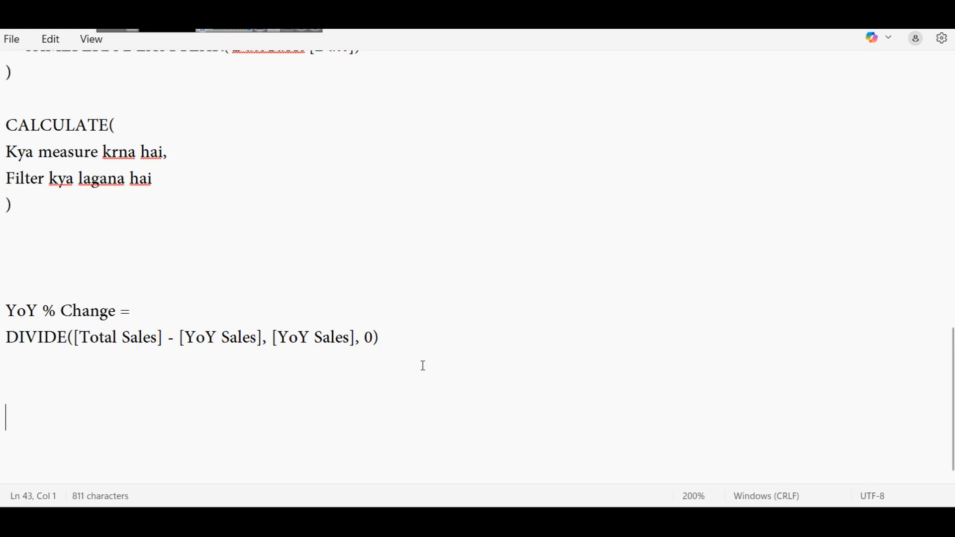
Step: Write "2024 Sales - 2023" on an empty line below the YoY % Change formula
{"action": "type", "text": "2024 "}
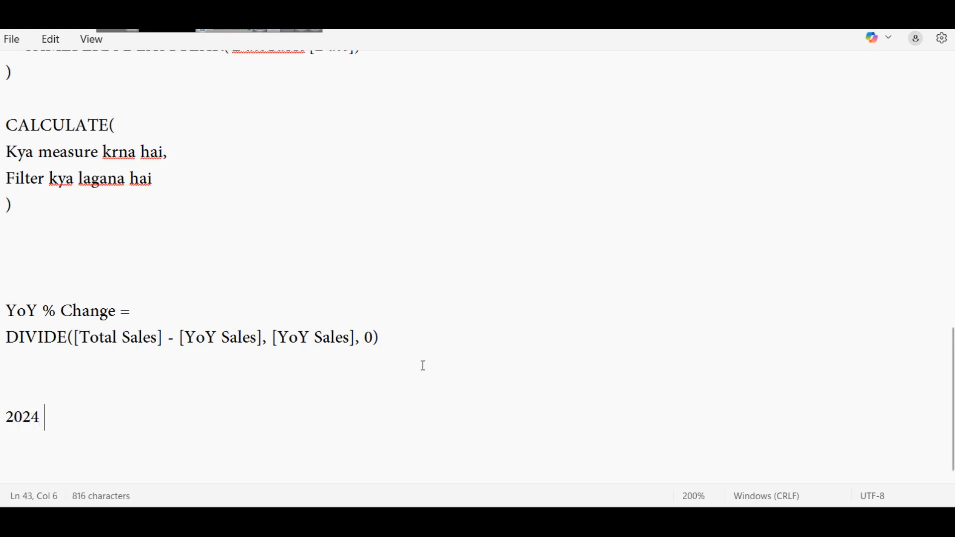
{"action": "type", "text": "- 203"}
{"action": "key", "text": "BackSpace"}
{"action": "type", "text": "354"}
{"action": "key", "text": "BackSpace"}
{"action": "key", "text": "BackSpace"}
{"action": "type", "text": "4"}
{"action": "key", "text": "BackSpace"}
{"action": "key", "text": "BackSpace"}
{"action": "type", "text": "23"}
{"action": "key", "text": "Left"}
{"action": "key", "text": "Left"}
{"action": "key", "text": "Left"}
{"action": "key", "text": "Left"}
{"action": "key", "text": "Left"}
{"action": "key", "text": "Left"}
{"action": "type", "text": "Sales"}
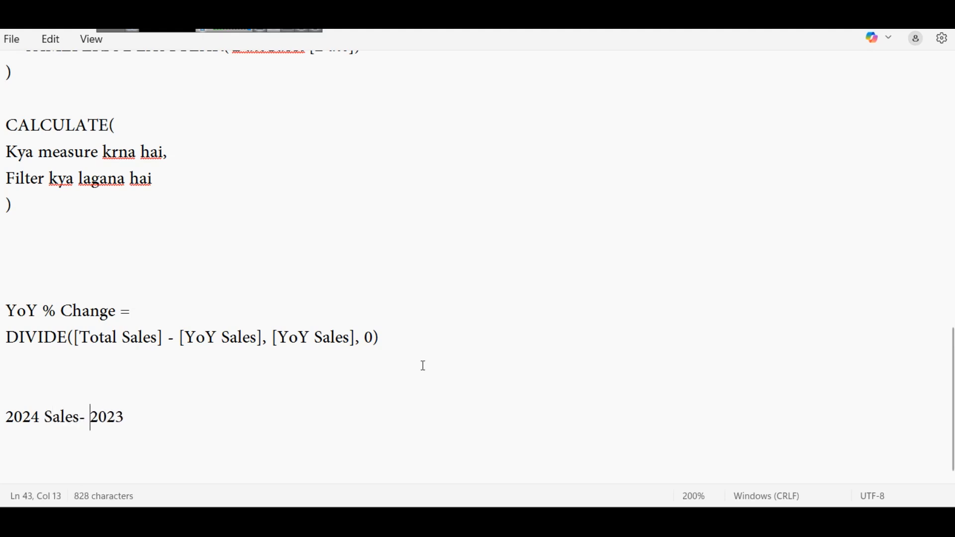
Step: Complete the worked example below the YoY % Change formula as "2024 Sales - 2023 Sales / 2023 Sales"
{"action": "key", "text": "Right"}
{"action": "key", "text": "Right"}
{"action": "key", "text": "Right"}
{"action": "key", "text": "Right"}
{"action": "key", "text": "Right"}
{"action": "key", "text": "Right"}
{"action": "type", "text": "Sales "}
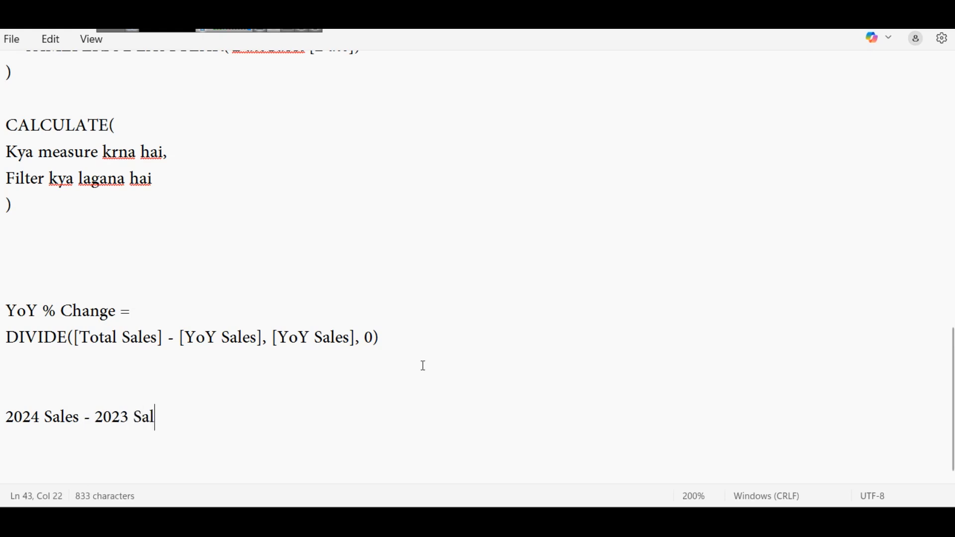
{"action": "type", "text": "/ 202"}
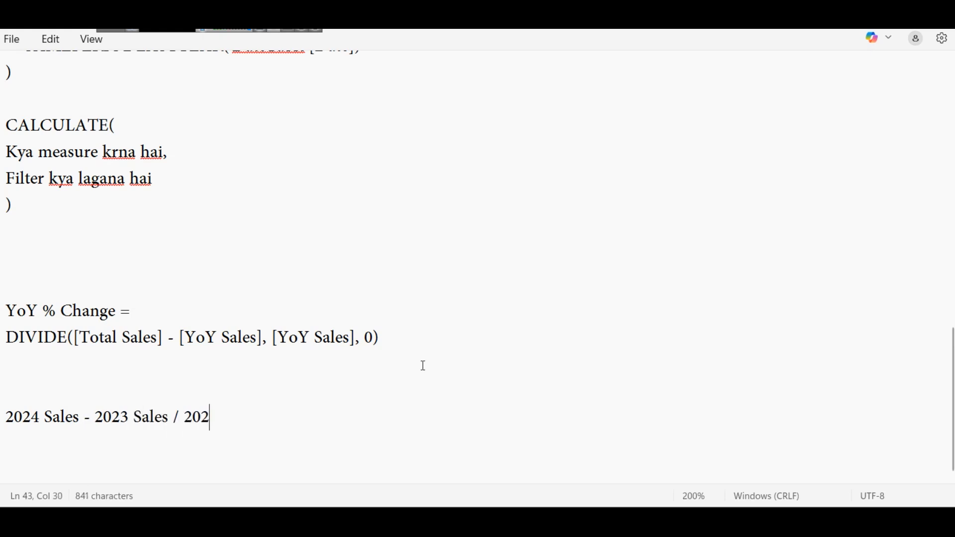
{"action": "type", "text": "3 Sales"}
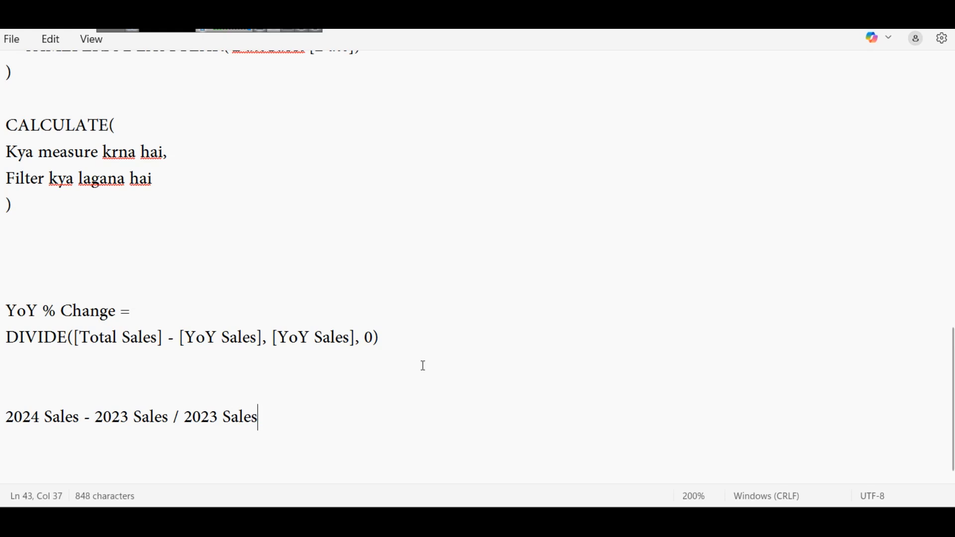
Step: Enclose the subtraction "2024 Sales - 2023 Sales" of the worked example in parentheses
{"action": "left_click", "coordinate": [9, 411]}
{"action": "type", "text": "("}
{"action": "key", "text": "Right"}
{"action": "key", "text": "Right"}
{"action": "key", "text": "Right"}
{"action": "key", "text": "Right"}
{"action": "key", "text": "Right"}
{"action": "key", "text": "Right"}
{"action": "key", "text": "Right"}
{"action": "key", "text": "Right"}
{"action": "key", "text": "Right"}
{"action": "key", "text": "Right"}
{"action": "key", "text": "Right"}
{"action": "key", "text": "Right"}
{"action": "key", "text": "Right"}
{"action": "key", "text": "Right"}
{"action": "key", "text": "Right"}
{"action": "key", "text": "Right"}
{"action": "key", "text": "Right"}
{"action": "key", "text": "Right"}
{"action": "key", "text": "Right"}
{"action": "key", "text": "Right"}
{"action": "key", "text": "Right"}
{"action": "type", "text": ")"}
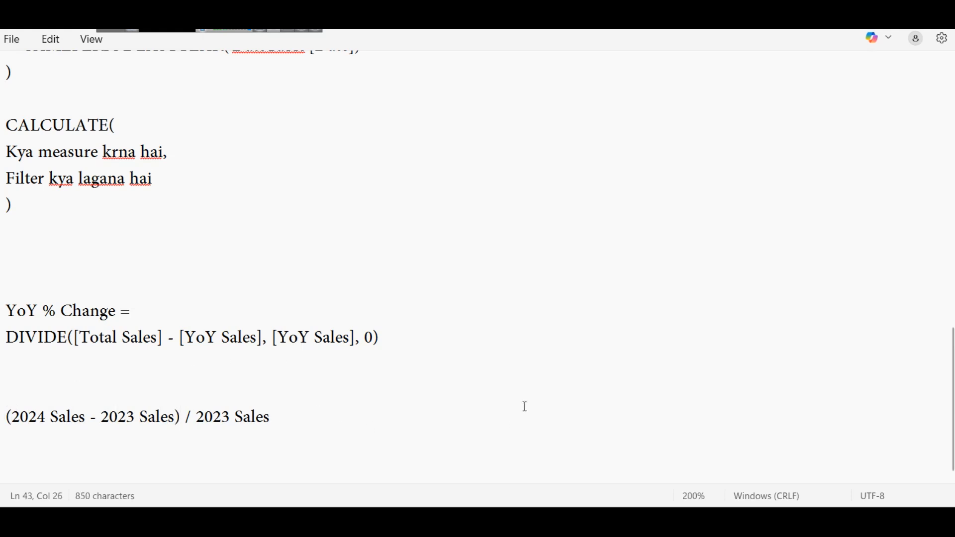
Step: Delete the worked example line and its leftover empty line below the YoY % Change formula
{"action": "left_click_drag", "start_coordinate": [274, 418], "coordinate": [5, 416]}
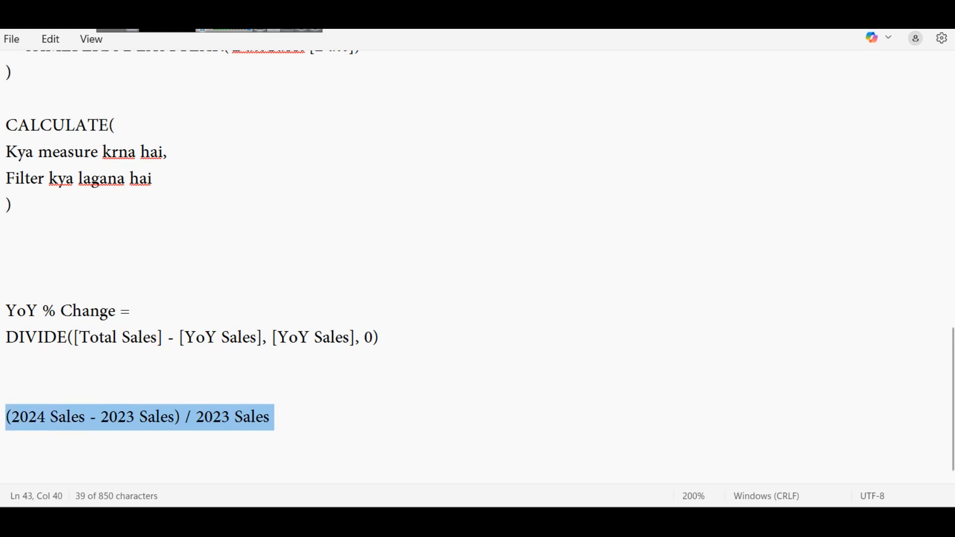
{"action": "key", "text": "BackSpace"}
{"action": "key", "text": "BackSpace"}
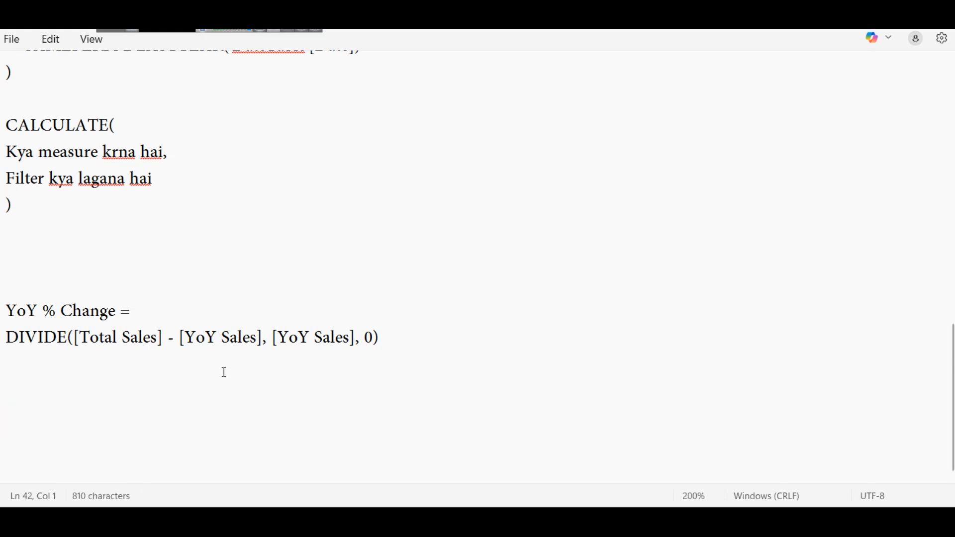
Step: Switch to the Sales vs Temp report in Power BI and inspect the YoY % Change and Selected Year cards
{"action": "mouse_move", "coordinate": [553, 522]}
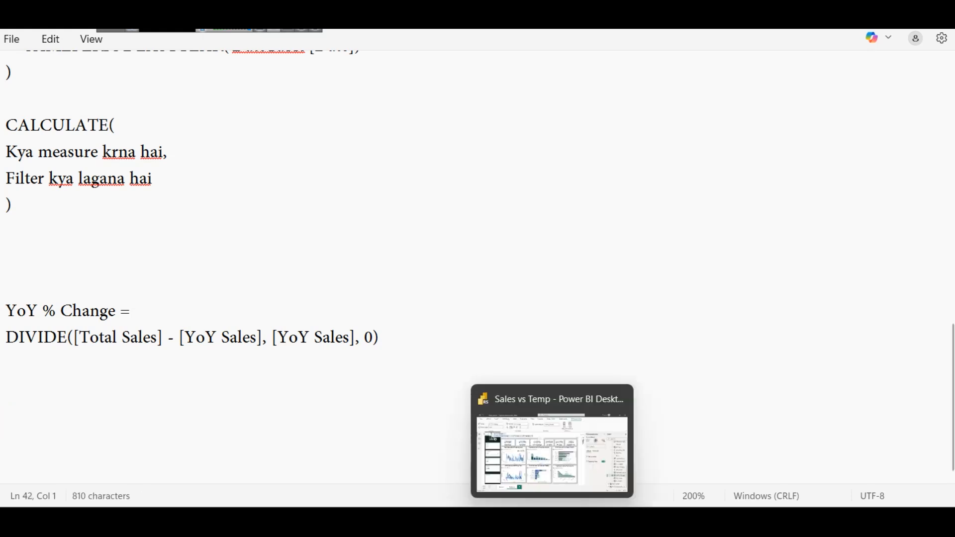
{"action": "left_click", "coordinate": [539, 459]}
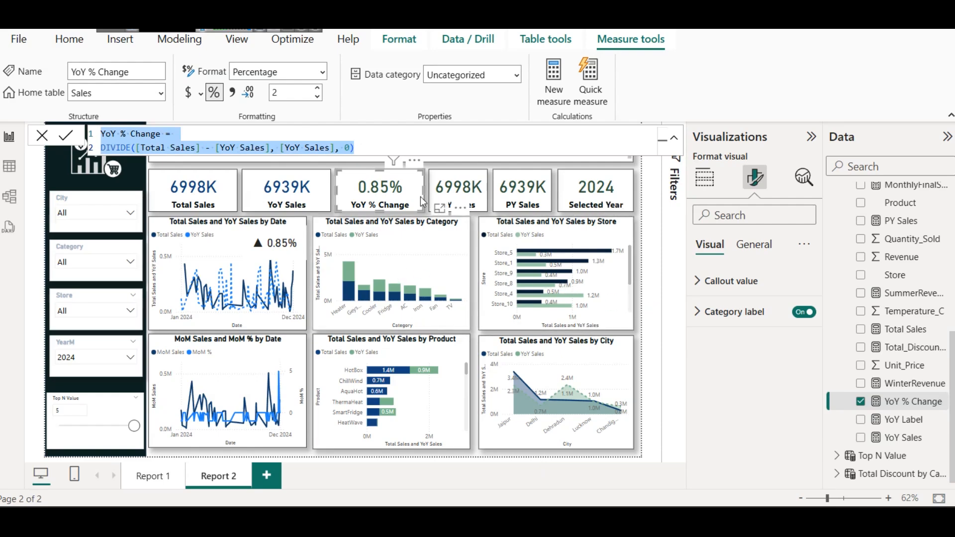
{"action": "left_click", "coordinate": [400, 190]}
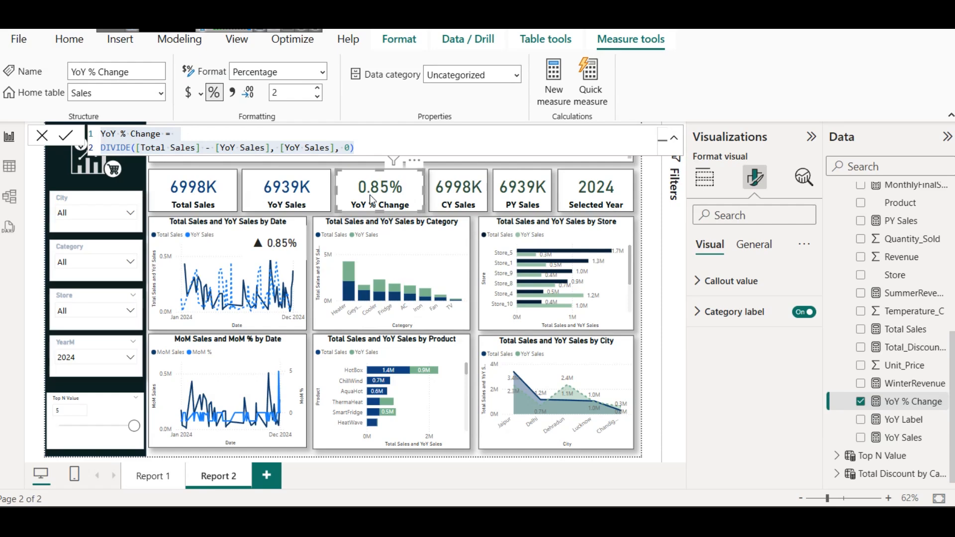
{"action": "left_click", "coordinate": [578, 185]}
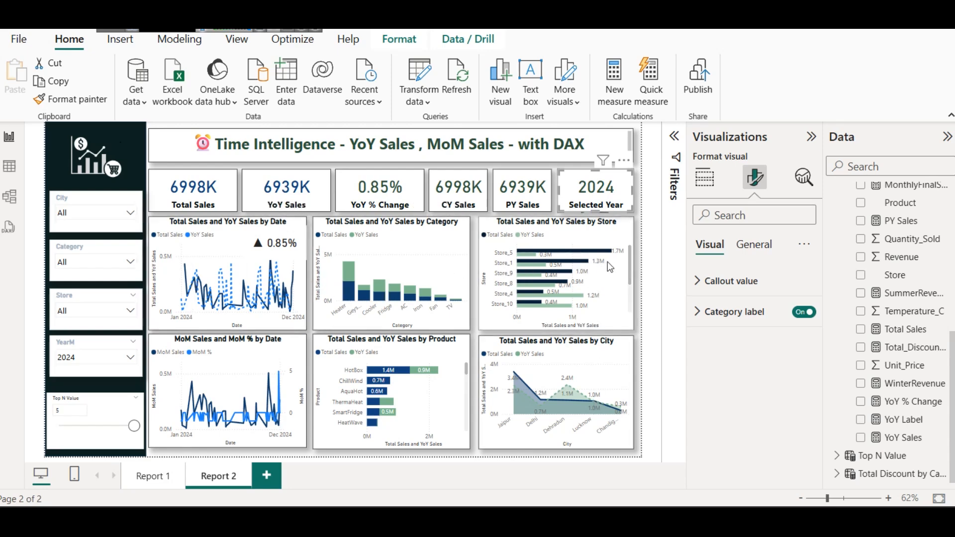
{"action": "left_click", "coordinate": [643, 259]}
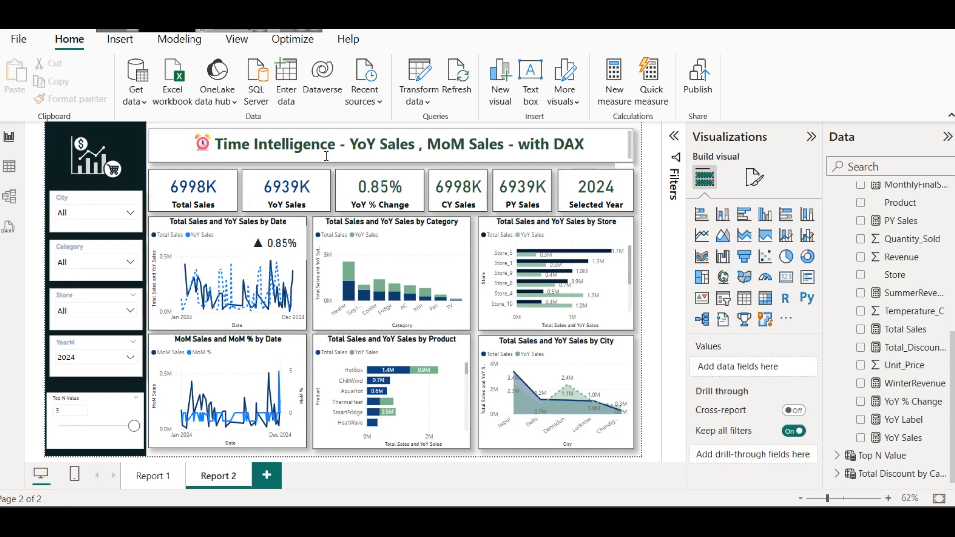
Step: Narrow the YoY % Change card from its right edge and widen the CY Sales card towards it
{"action": "left_click", "coordinate": [413, 193]}
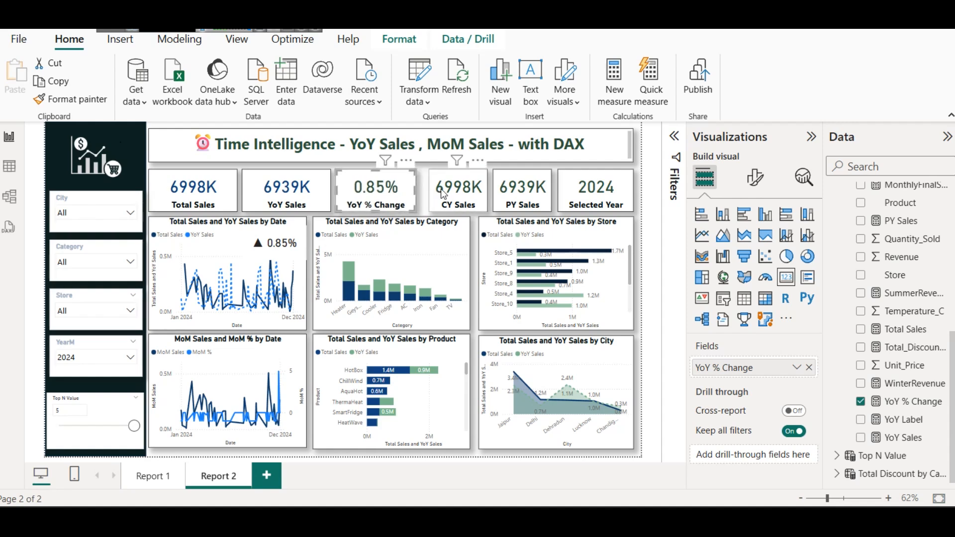
{"action": "left_click", "coordinate": [429, 194]}
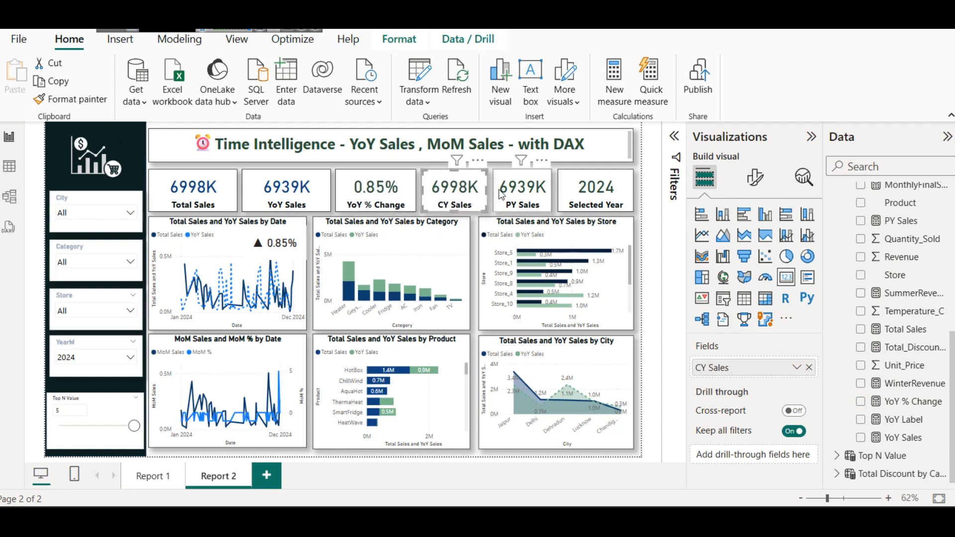
{"action": "left_click", "coordinate": [490, 215]}
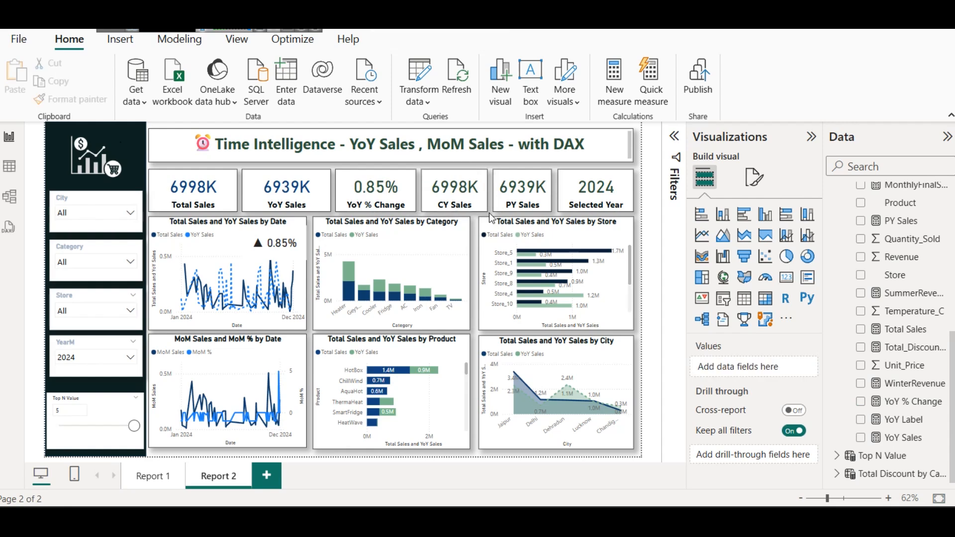
Step: Narrow the YoY Sales card from its right edge and move the YoY % Change card slightly closer to it
{"action": "left_click", "coordinate": [318, 195]}
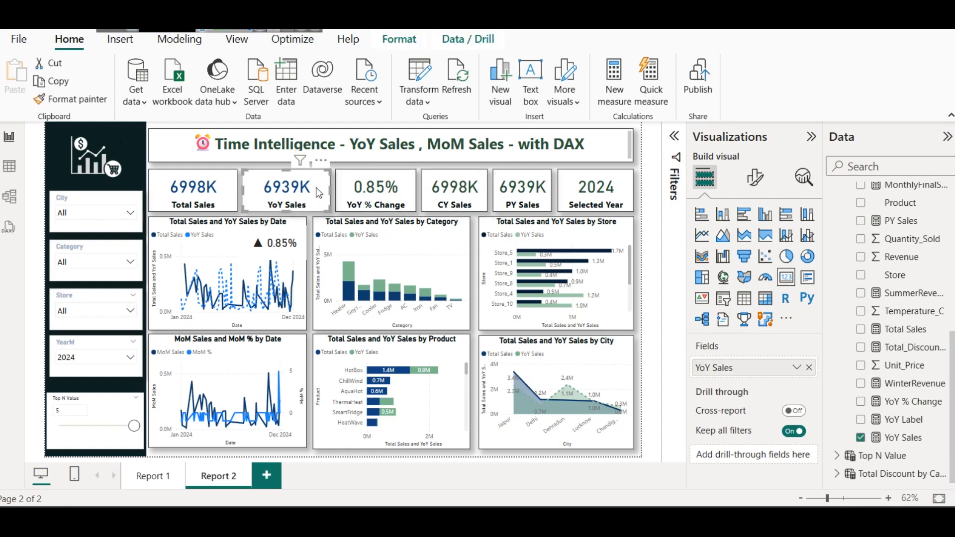
{"action": "left_click_drag", "start_coordinate": [330, 191], "coordinate": [323, 191]}
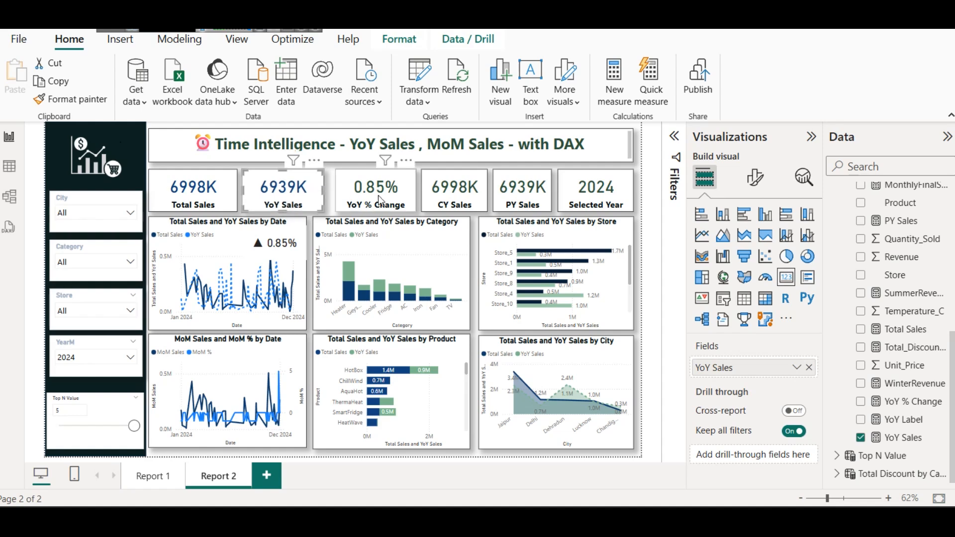
{"action": "left_click_drag", "start_coordinate": [357, 190], "coordinate": [351, 191]}
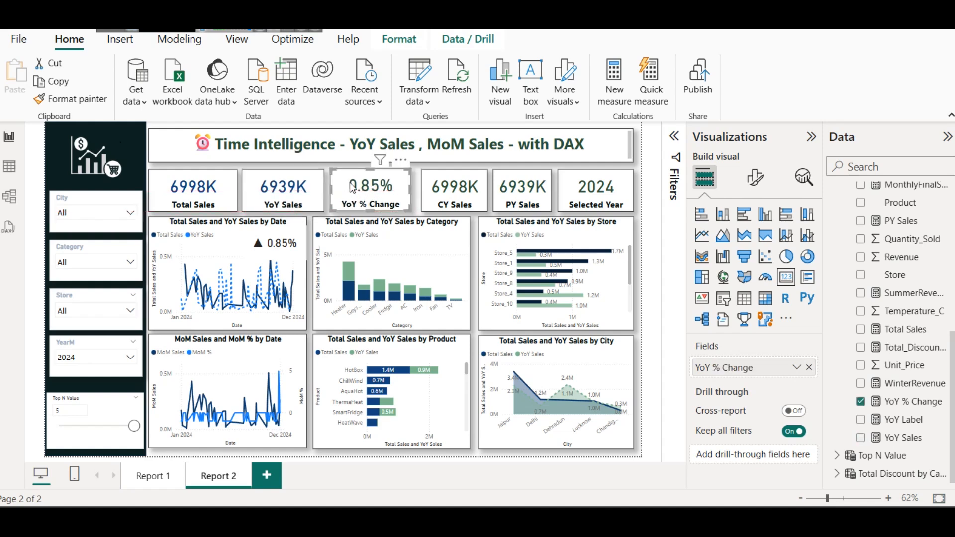
Step: Extend the left edge of the CY Sales card slightly towards the YoY % Change card and deselect it
{"action": "left_click", "coordinate": [434, 198]}
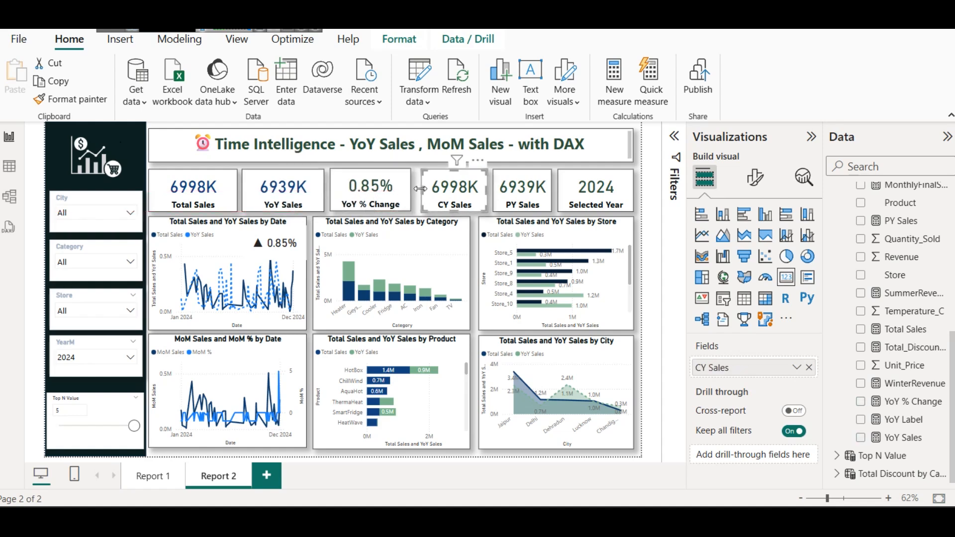
{"action": "mouse_move", "coordinate": [422, 189]}
{"action": "left_mouse_down"}
{"action": "mouse_move", "coordinate": [411, 193]}
{"action": "mouse_move", "coordinate": [420, 190]}
{"action": "left_mouse_up"}
{"action": "left_click", "coordinate": [473, 243]}
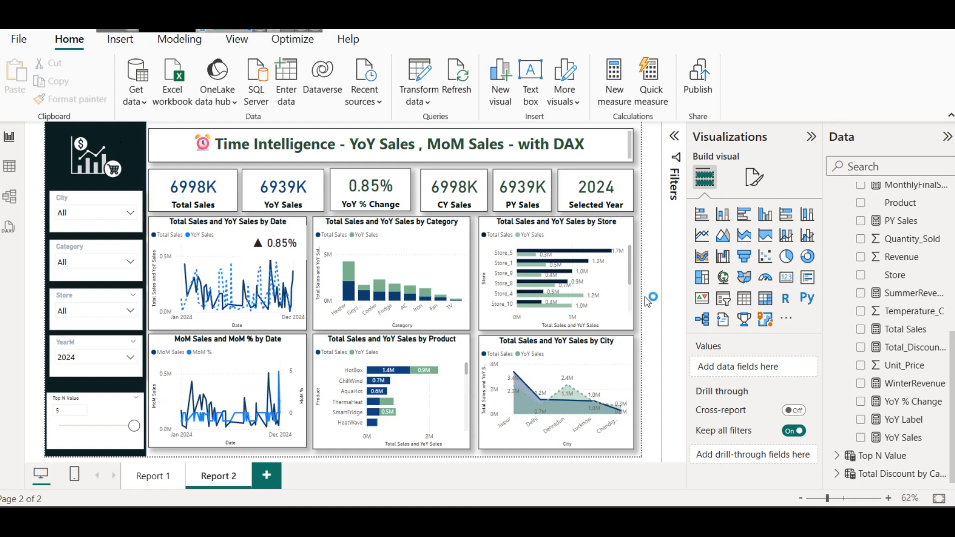
Step: Review the YoY % Change formula in the Notepad notes and return to the Power BI reference report
{"action": "mouse_move", "coordinate": [386, 521]}
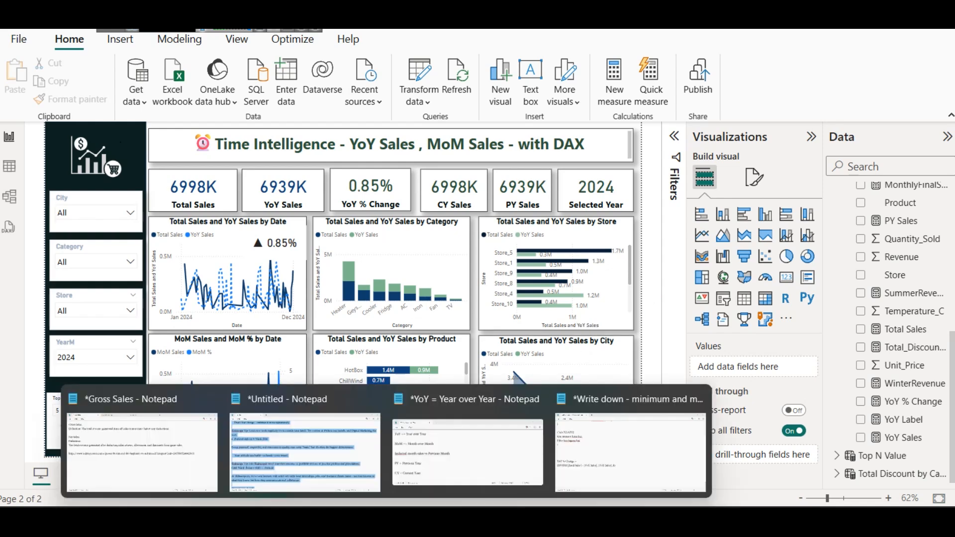
{"action": "left_click", "coordinate": [646, 431]}
{"action": "scroll", "coordinate": [286, 320], "scroll_direction": "up", "scroll_amount": 10}
{"action": "scroll", "coordinate": [282, 320], "scroll_direction": "down", "scroll_amount": 10}
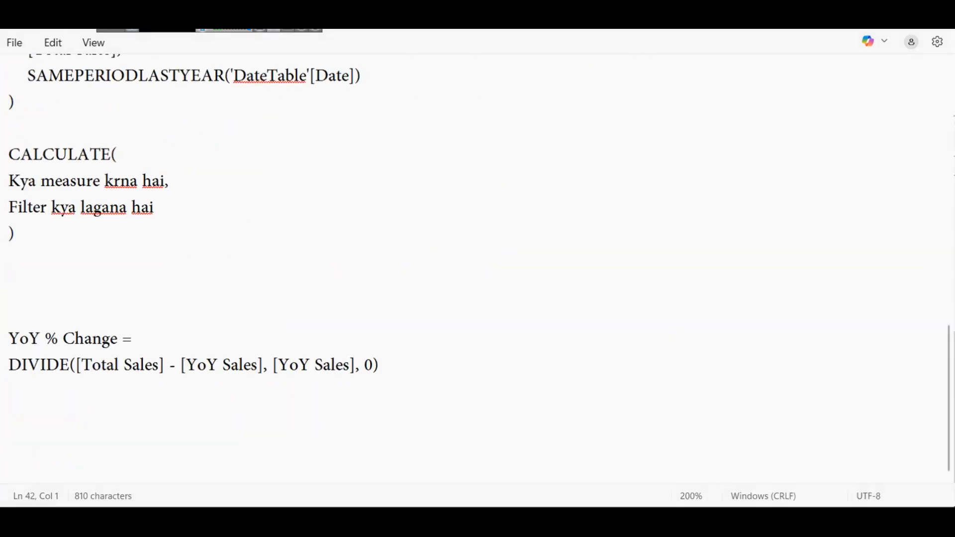
{"action": "key", "text": "alt+Tab"}
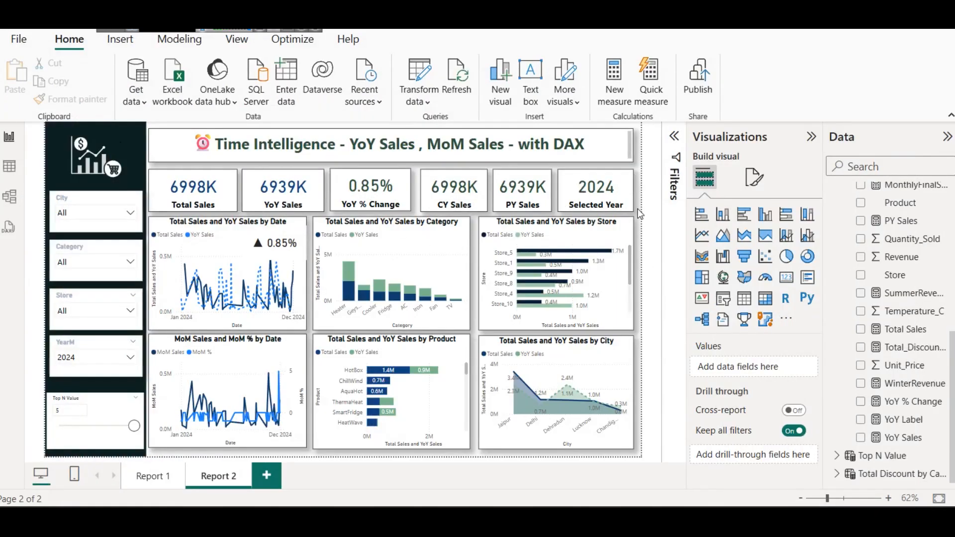